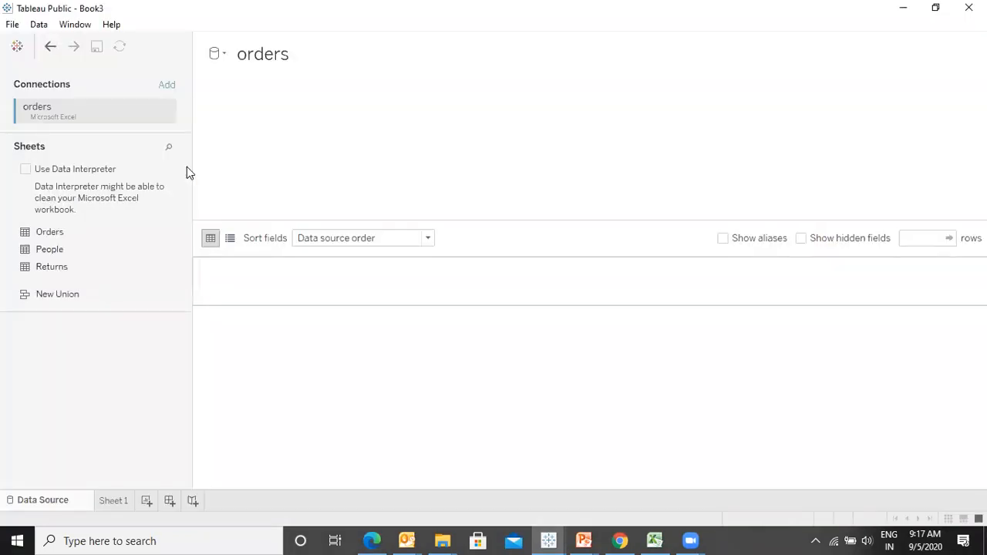
- Add the Orders table to the data source and open Sheet 1
{"action": "left_click_drag", "start_coordinate": [59, 230], "coordinate": [310, 165]}
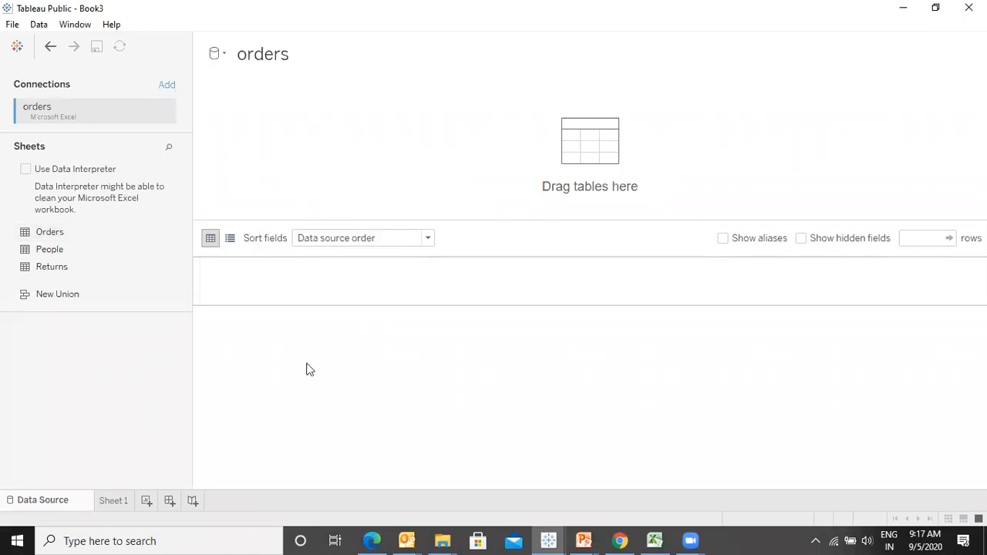
{"action": "mouse_move", "coordinate": [386, 540]}
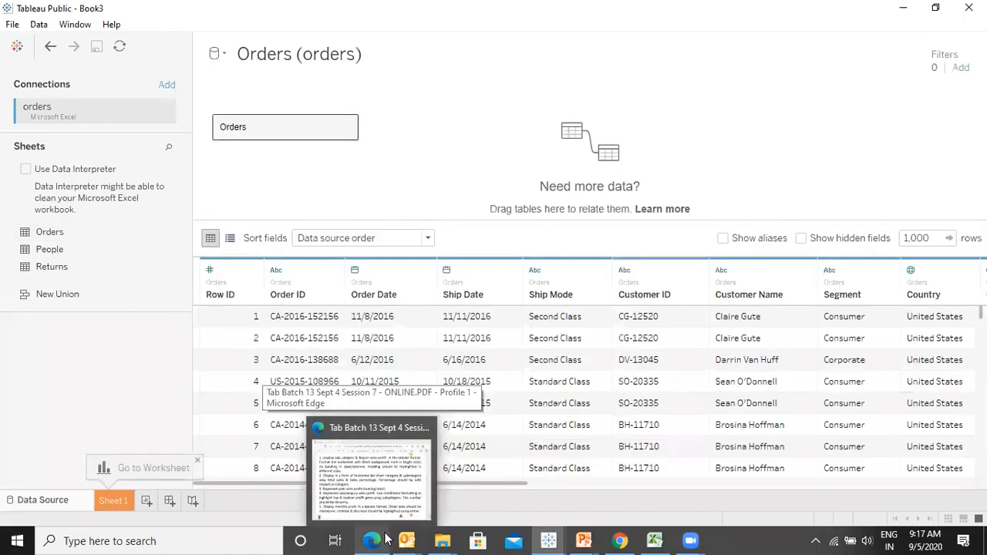
{"action": "left_click", "coordinate": [111, 495]}
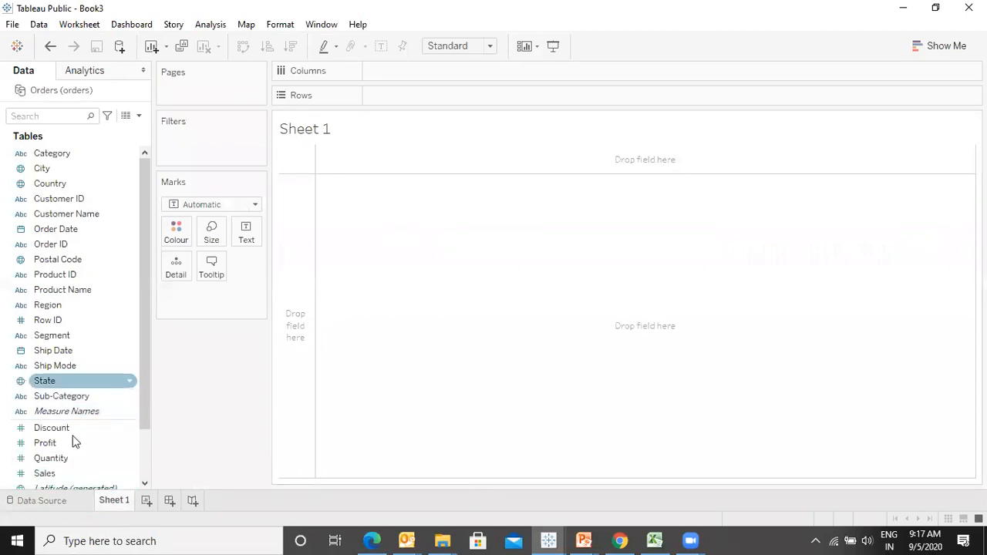
- Build a bar chart of Sales by Sub-Category
{"action": "left_click", "coordinate": [63, 475]}
{"action": "double_click", "coordinate": [64, 475]}
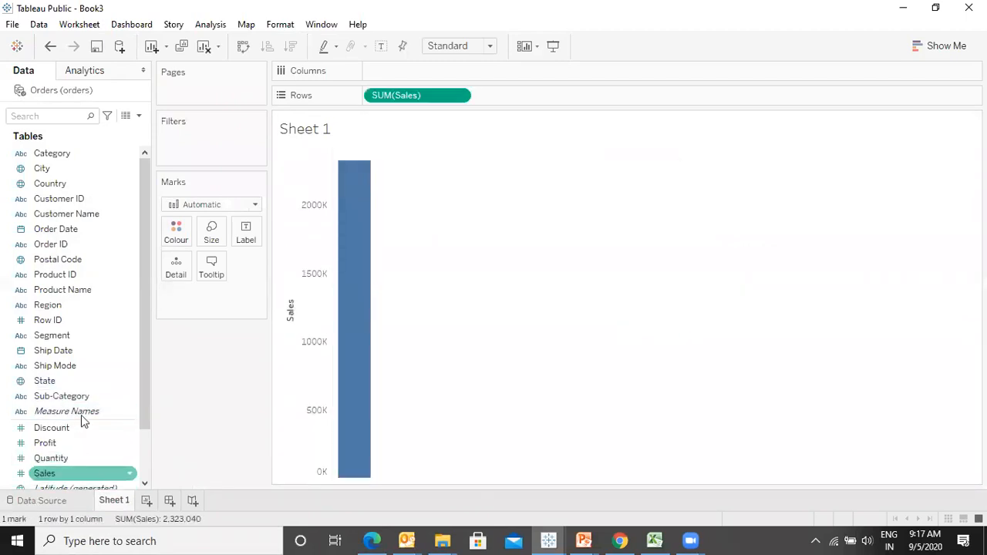
{"action": "left_click", "coordinate": [92, 397]}
{"action": "double_click", "coordinate": [92, 397]}
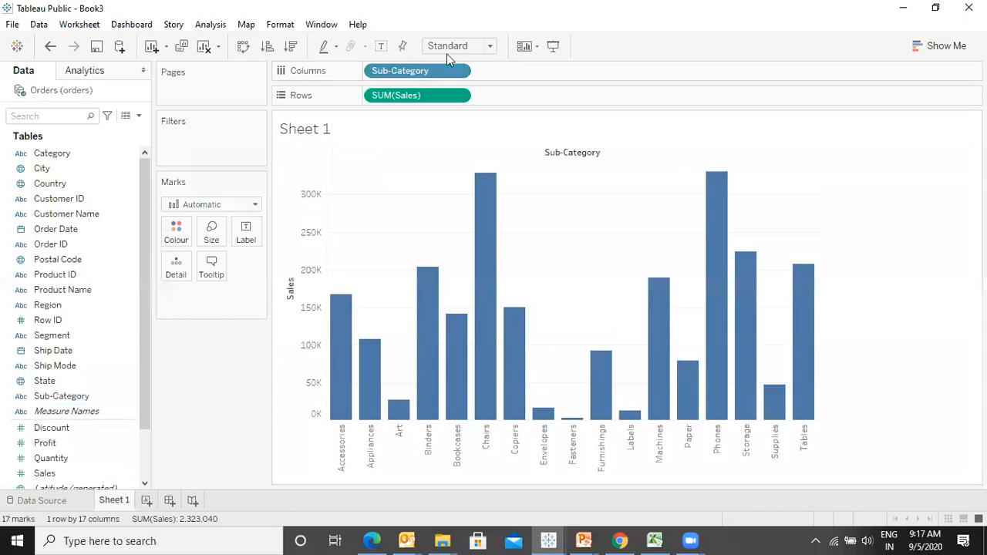
- Fit the chart to Entire View and colour the bars by Category
{"action": "left_click", "coordinate": [449, 49]}
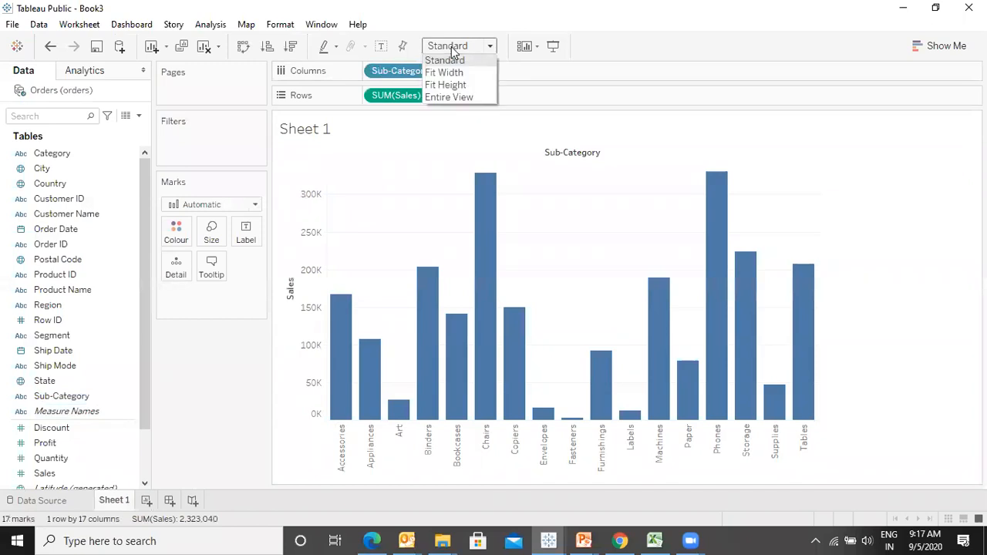
{"action": "left_click", "coordinate": [448, 98]}
{"action": "left_click_drag", "start_coordinate": [179, 205], "coordinate": [180, 230]}
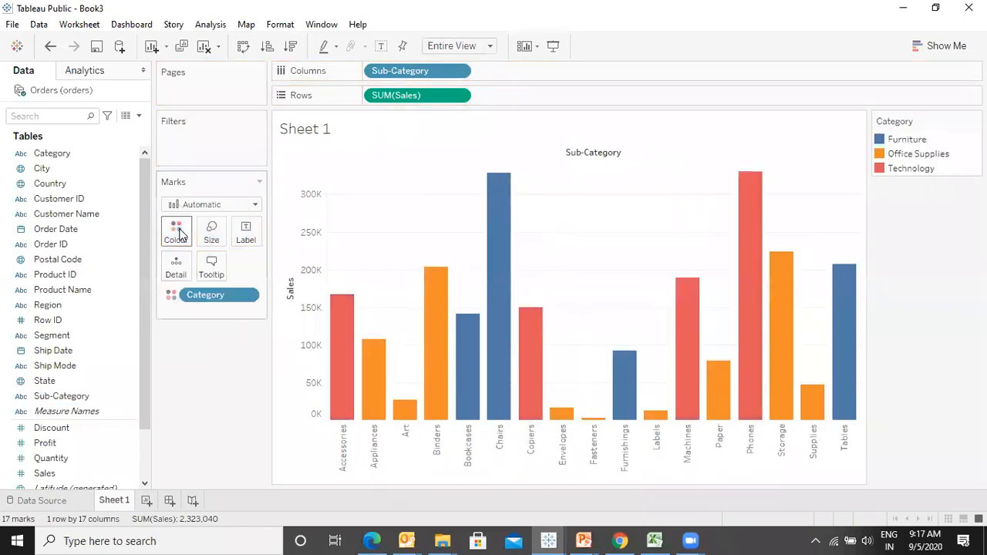
{"action": "left_click_drag", "start_coordinate": [66, 155], "coordinate": [538, 72]}
{"action": "left_click_drag", "start_coordinate": [463, 71], "coordinate": [620, 68]}
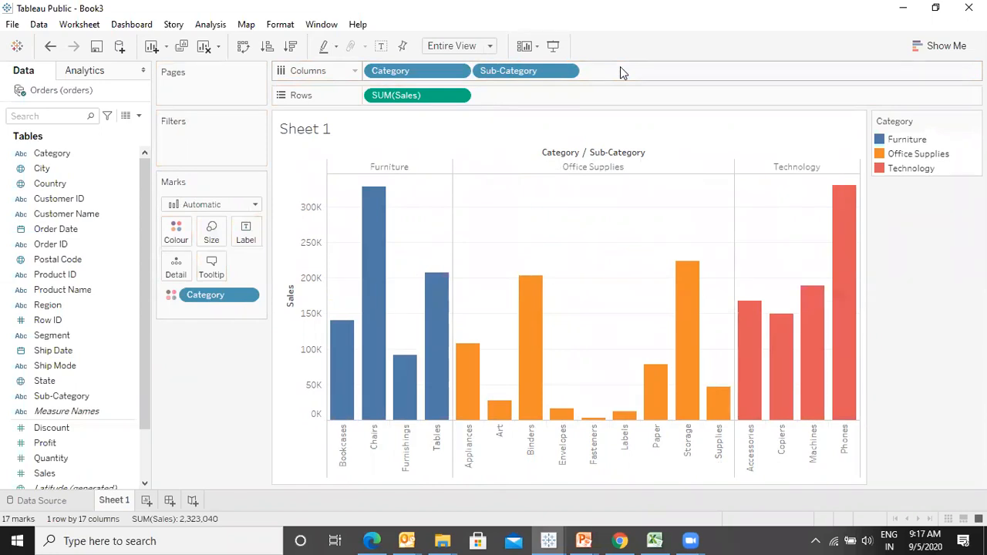
{"action": "left_click_drag", "start_coordinate": [390, 70], "coordinate": [222, 387]}
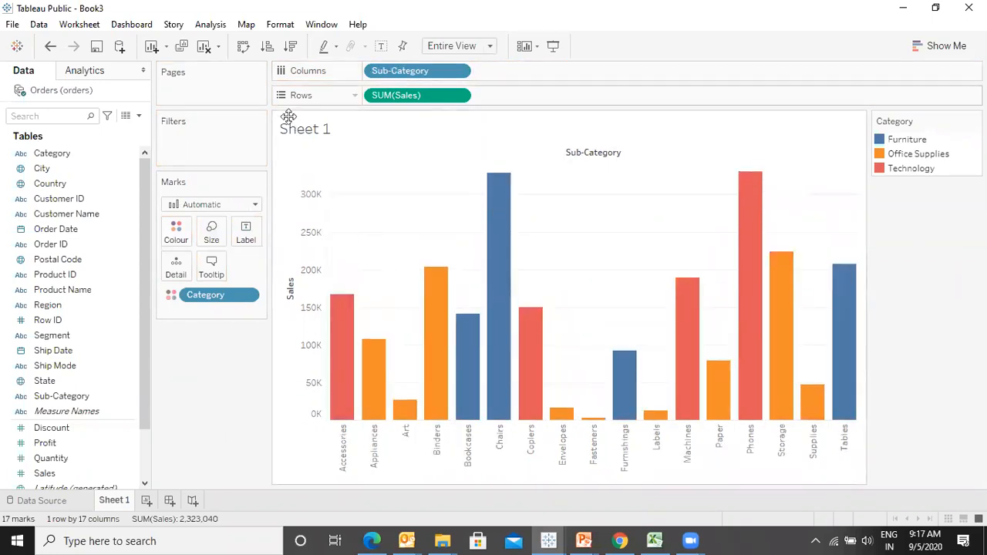
- Sort the sub-categories by sales in descending order and group them under Category on Columns
{"action": "left_click", "coordinate": [291, 47]}
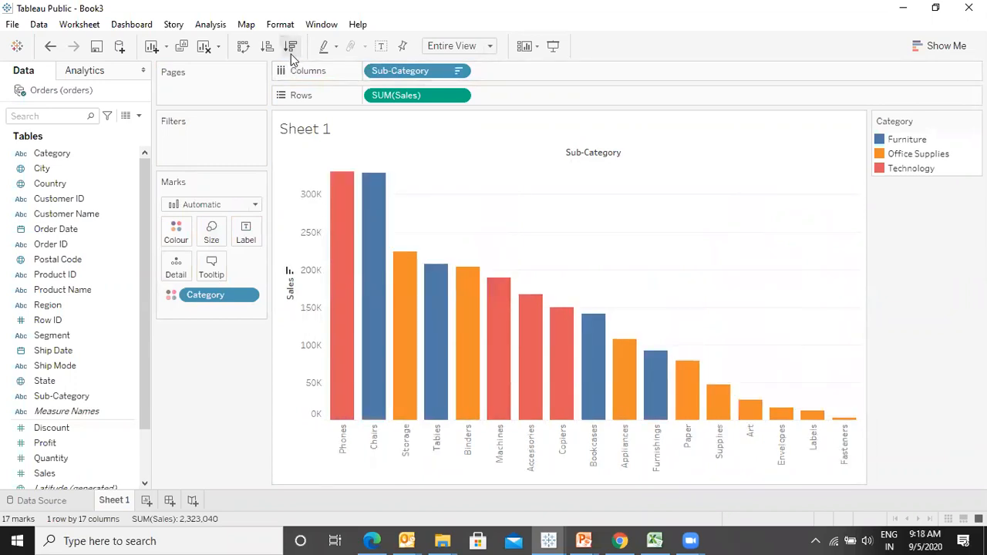
{"action": "left_click_drag", "start_coordinate": [77, 154], "coordinate": [518, 73]}
{"action": "left_click_drag", "start_coordinate": [459, 71], "coordinate": [678, 65]}
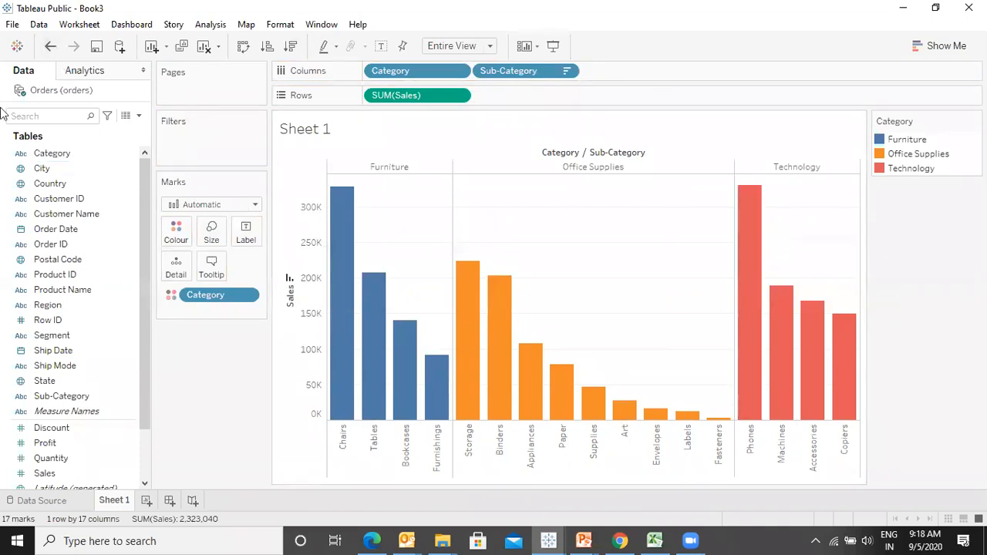
- Add Category as a filter and apply it with Technology unchecked
{"action": "left_click", "coordinate": [52, 157]}
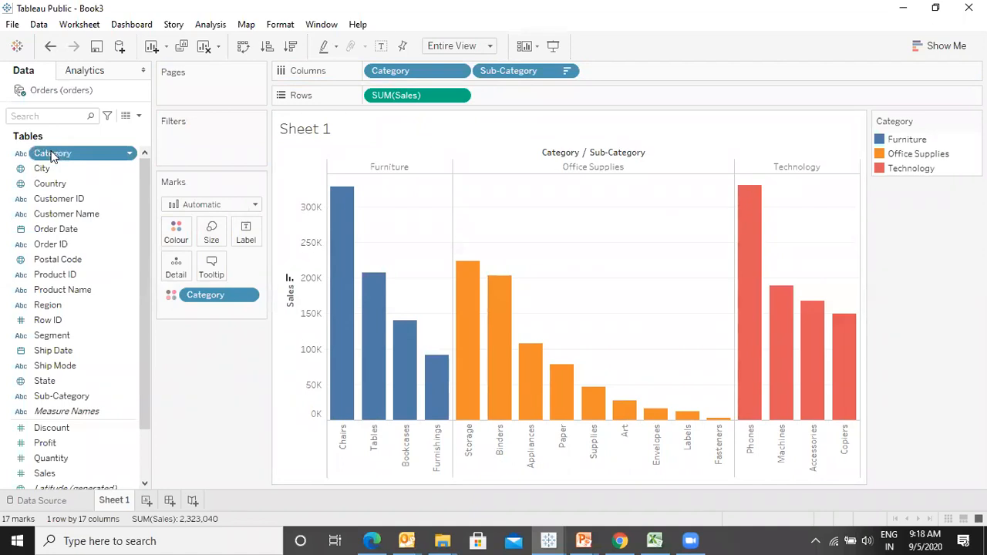
{"action": "left_click_drag", "start_coordinate": [52, 156], "coordinate": [180, 139]}
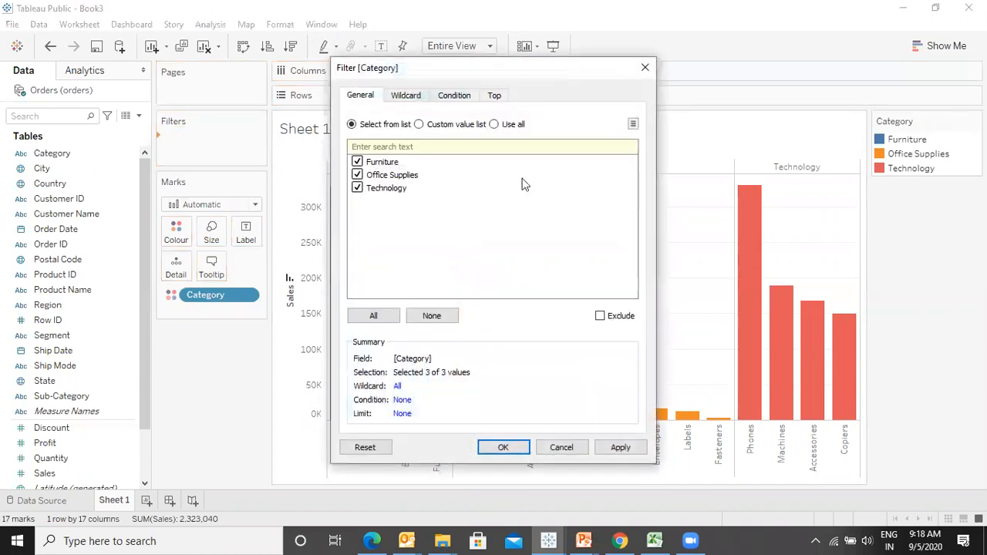
{"action": "left_click_drag", "start_coordinate": [502, 69], "coordinate": [792, 70]}
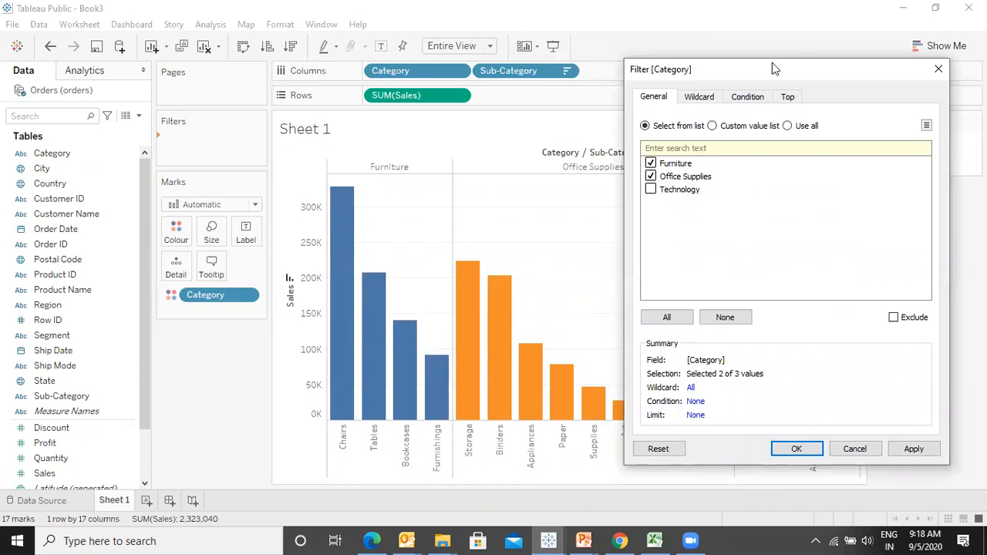
{"action": "left_click_drag", "start_coordinate": [772, 64], "coordinate": [286, 24]}
{"action": "left_click", "coordinate": [389, 413]}
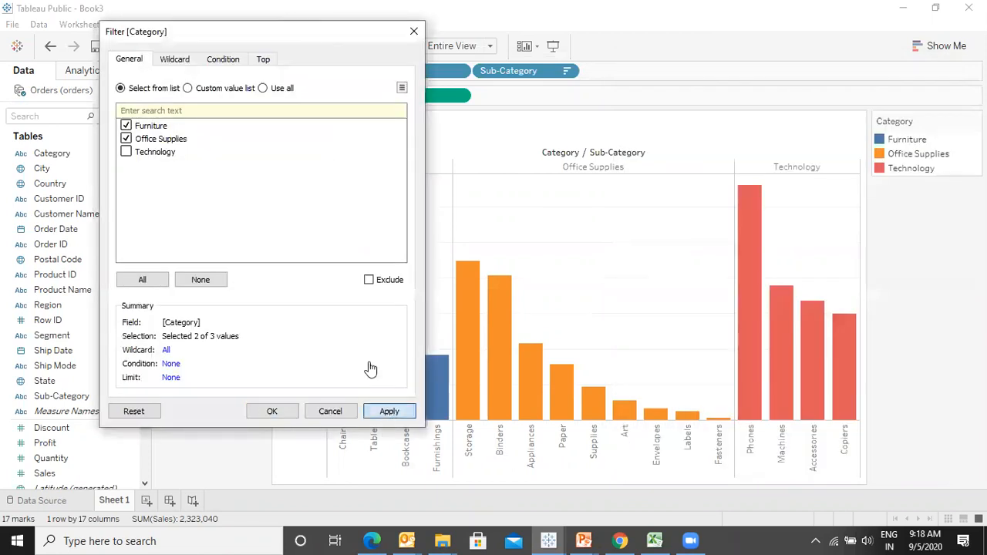
- Also uncheck Office Supplies so the filter keeps only Furniture, and apply
{"action": "left_click", "coordinate": [134, 152]}
{"action": "left_click", "coordinate": [126, 138]}
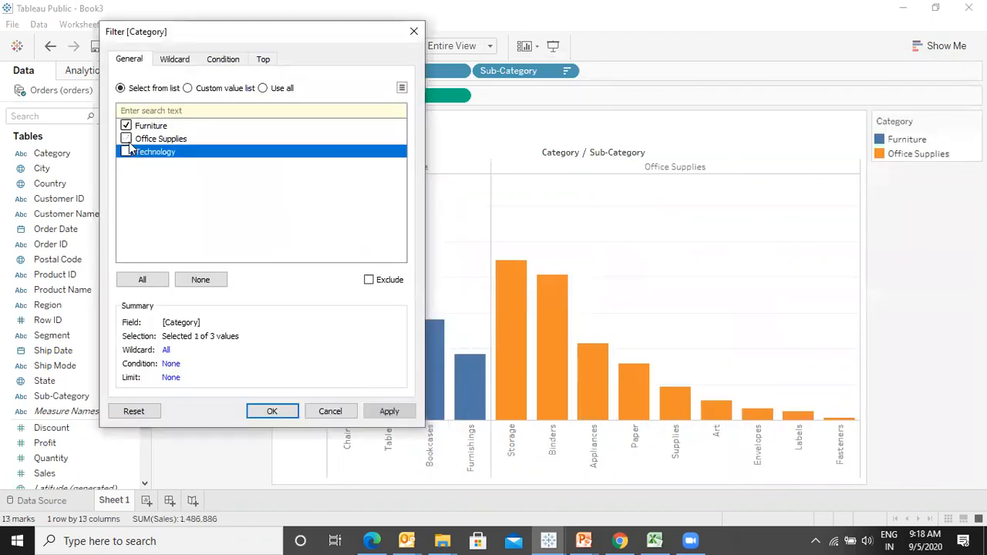
{"action": "left_click", "coordinate": [397, 412]}
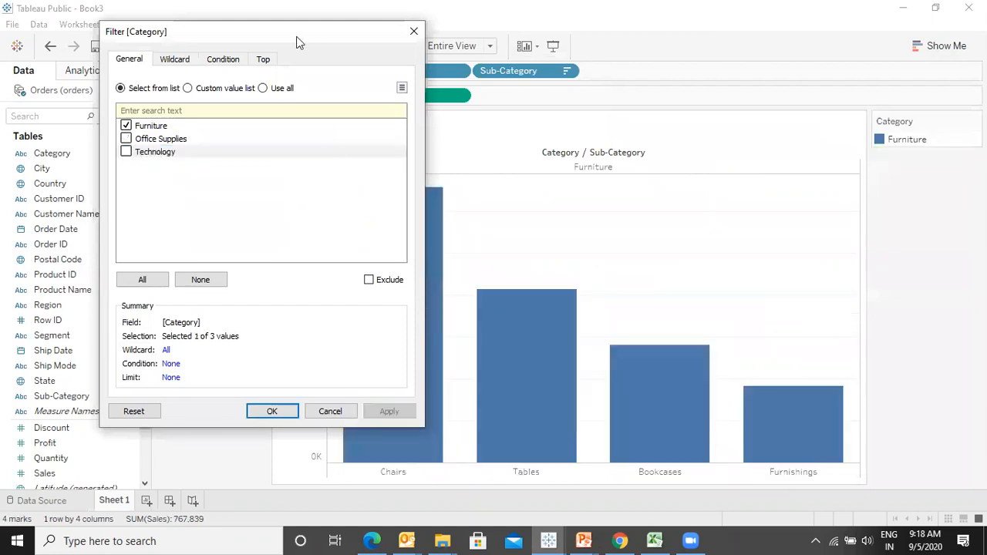
- Recheck all three categories in the Category filter and apply
{"action": "left_click_drag", "start_coordinate": [297, 37], "coordinate": [703, 37]}
{"action": "left_click", "coordinate": [527, 152]}
{"action": "left_click", "coordinate": [526, 152]}
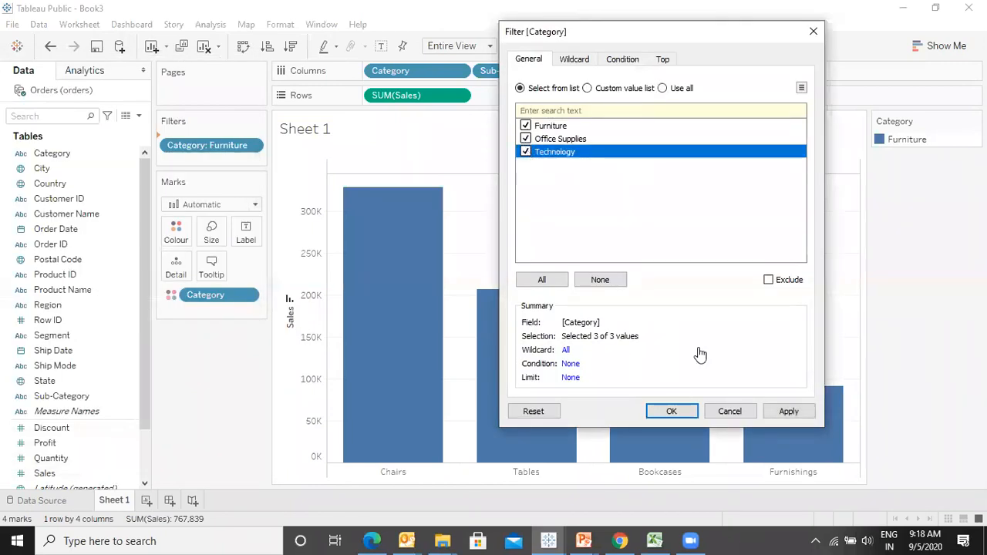
{"action": "left_click", "coordinate": [788, 412]}
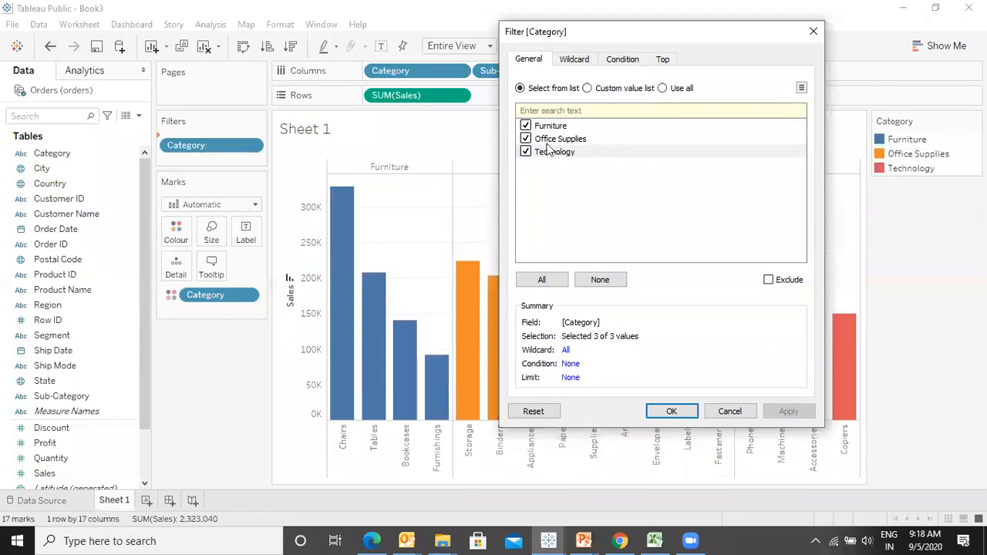
- Turn on Exclude and uncheck Furniture so Office Supplies and Technology are excluded, then apply
{"action": "left_click", "coordinate": [769, 280]}
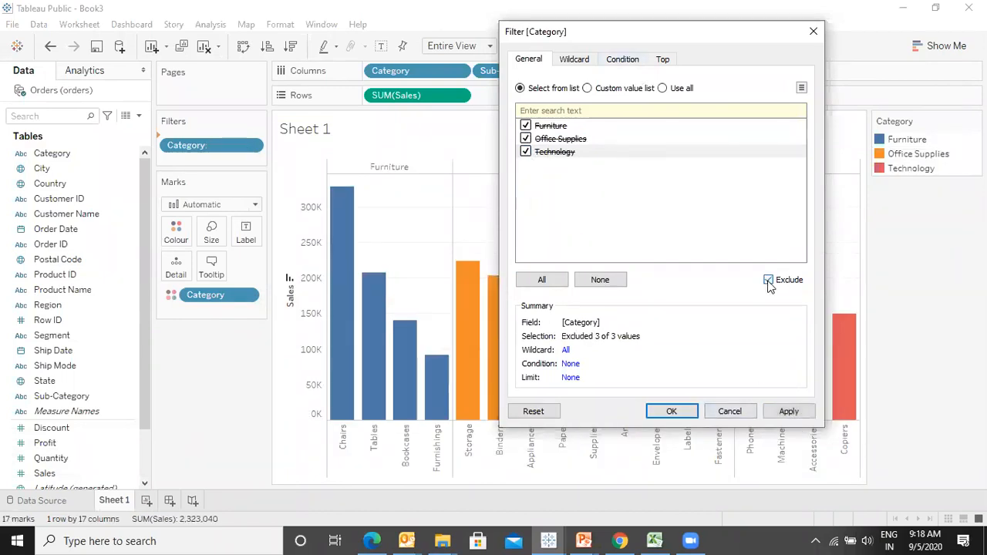
{"action": "left_click", "coordinate": [526, 125]}
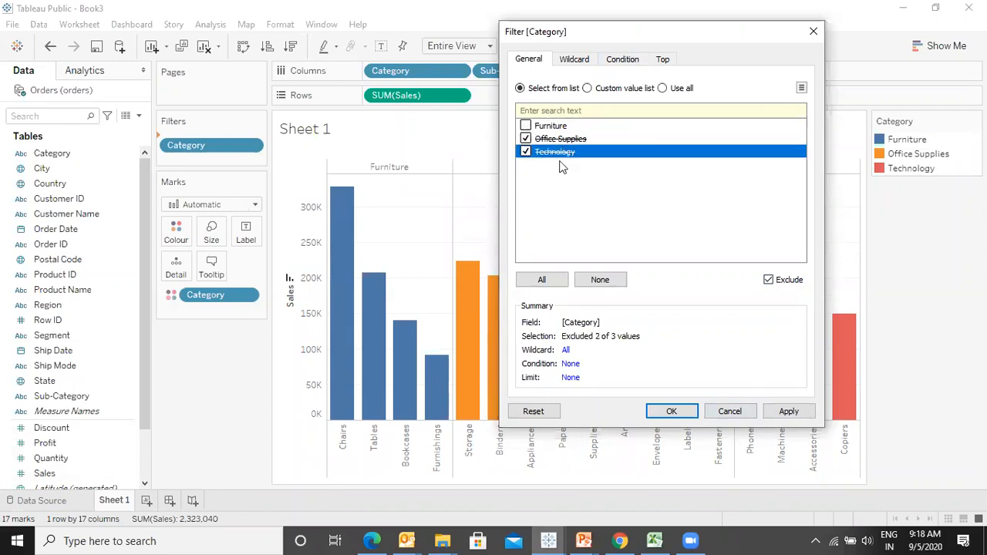
{"action": "left_click", "coordinate": [783, 411]}
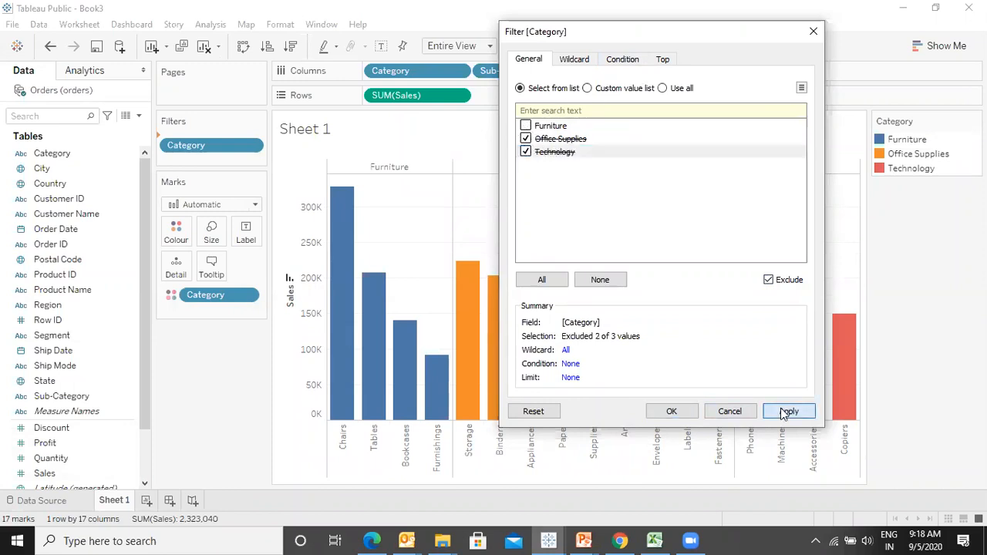
- Uncheck Technology so only Office Supplies is excluded, and apply the filter
{"action": "left_click", "coordinate": [526, 152]}
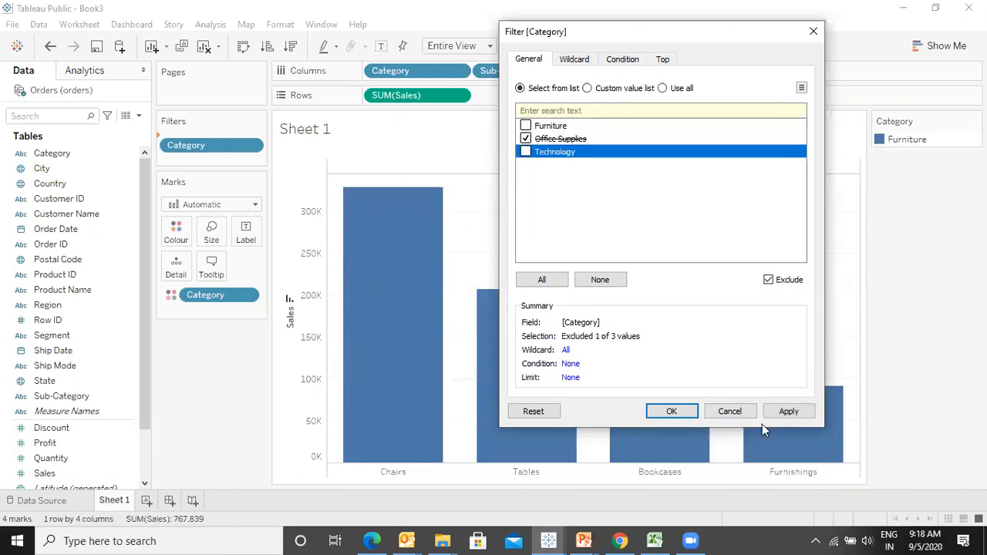
{"action": "left_click", "coordinate": [801, 415]}
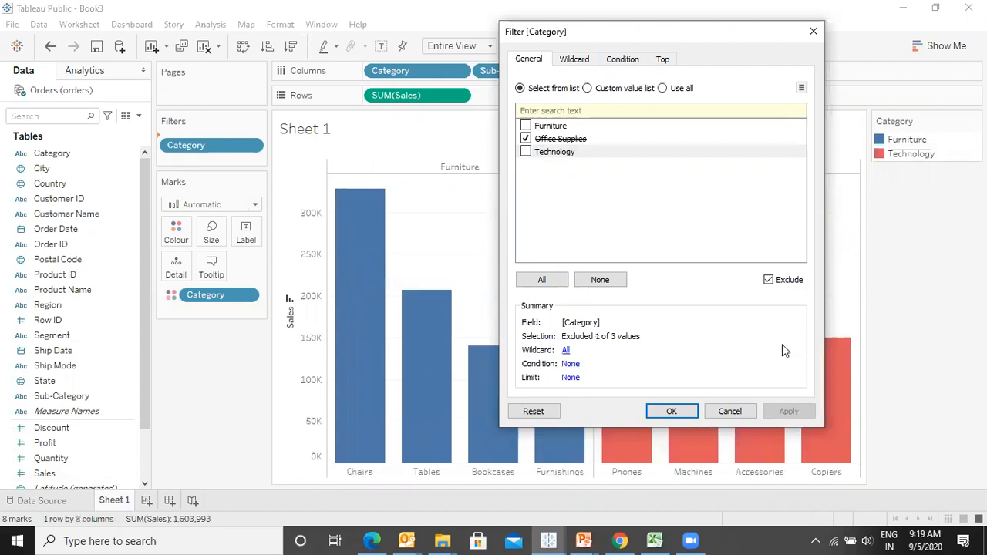
- Turn off Exclude, select all categories, apply and close the Category filter
{"action": "left_click", "coordinate": [768, 280]}
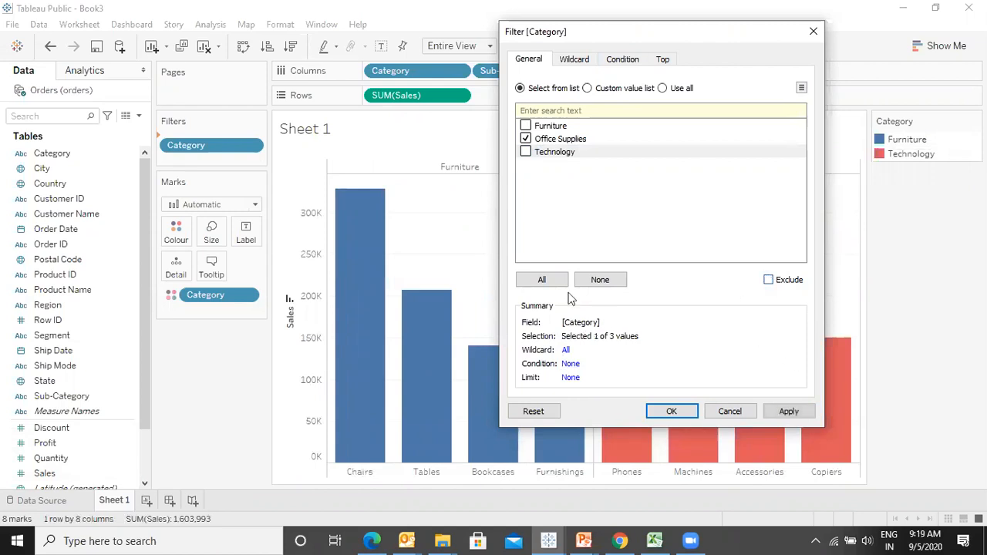
{"action": "left_click", "coordinate": [539, 280]}
{"action": "left_click", "coordinate": [816, 414]}
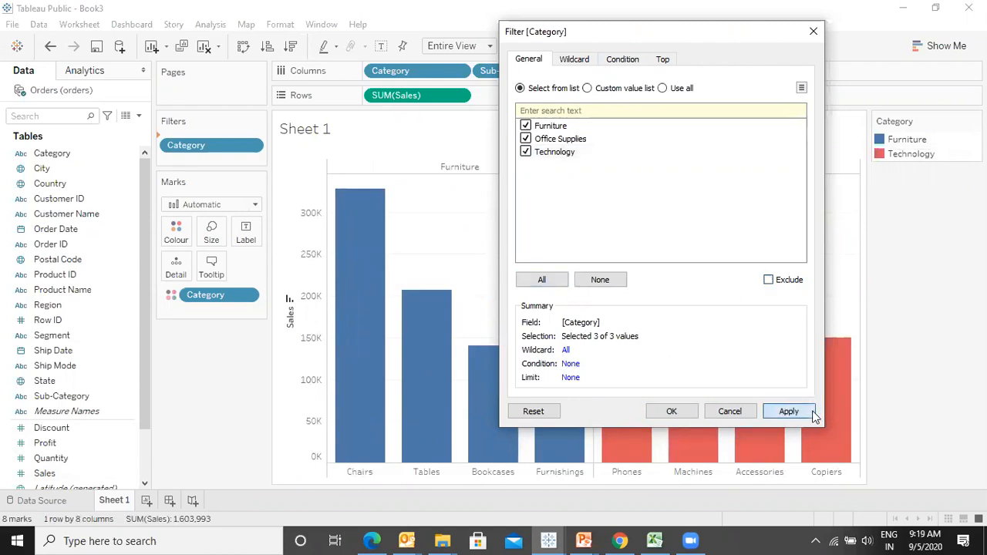
{"action": "left_click", "coordinate": [671, 411]}
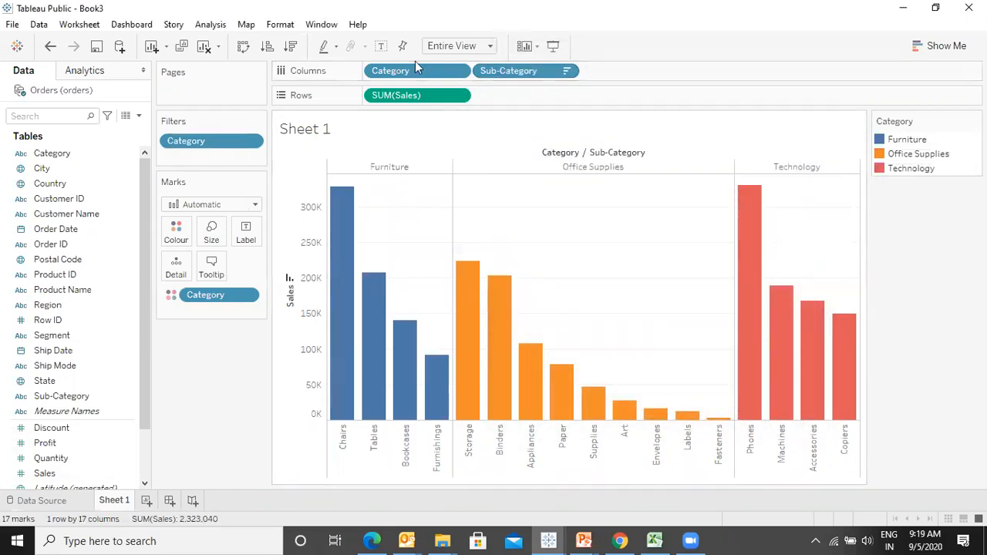
- Remove Category from Columns and open a Sub-Category filter
{"action": "left_click_drag", "start_coordinate": [415, 68], "coordinate": [10, 509]}
{"action": "left_click_drag", "start_coordinate": [185, 141], "coordinate": [218, 155]}
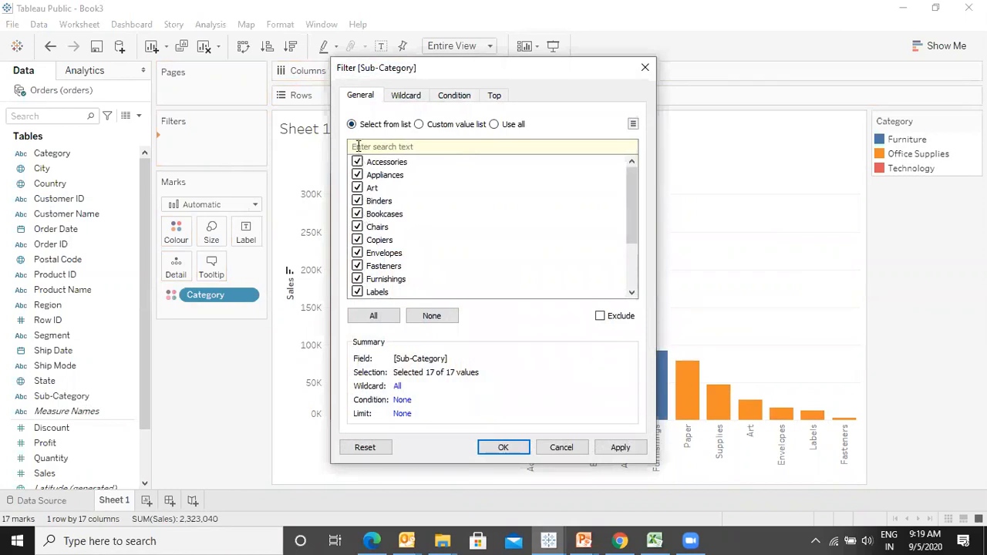
{"action": "left_click_drag", "start_coordinate": [628, 217], "coordinate": [629, 261]}
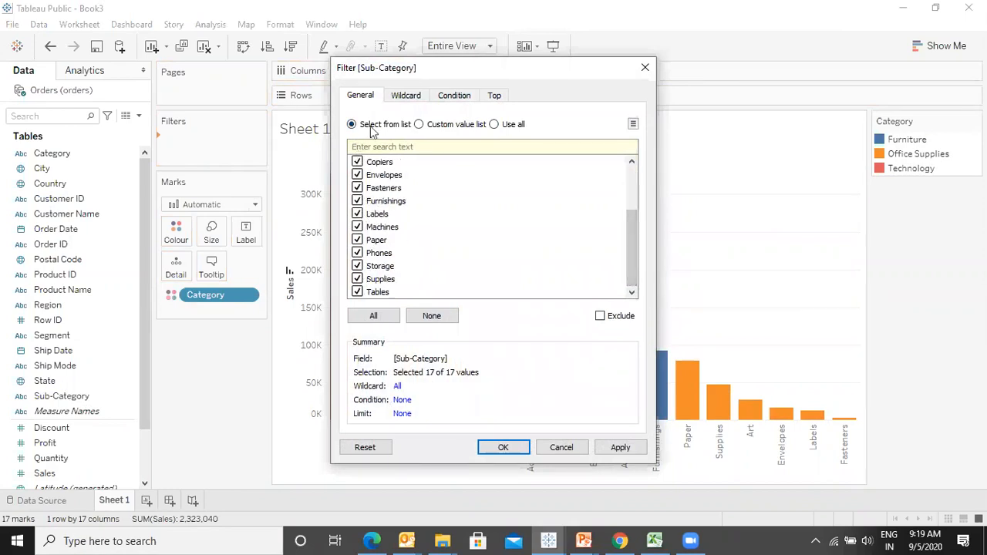
- Switch the Sub-Category filter to a custom value list and add Tables to it
{"action": "left_click", "coordinate": [420, 127]}
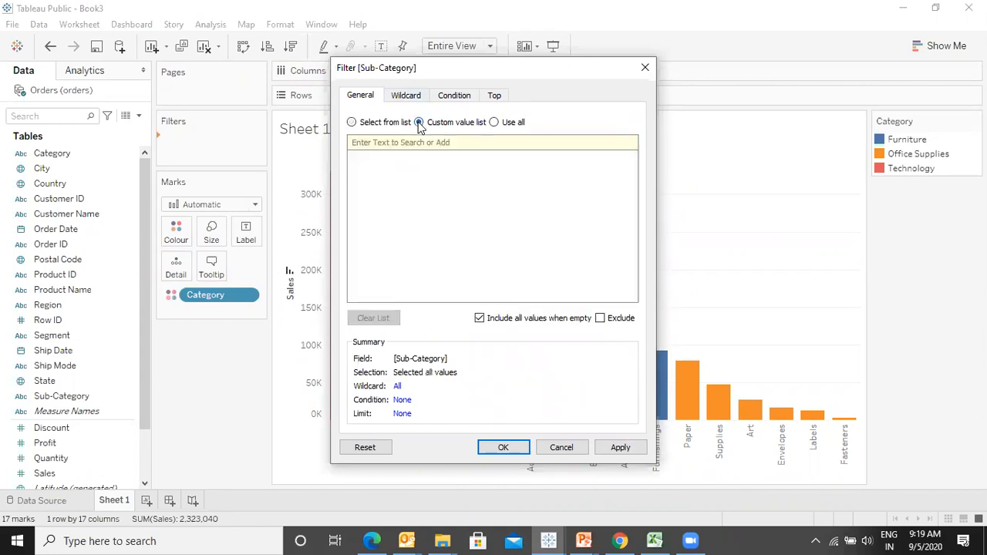
{"action": "left_click_drag", "start_coordinate": [460, 71], "coordinate": [791, 82]}
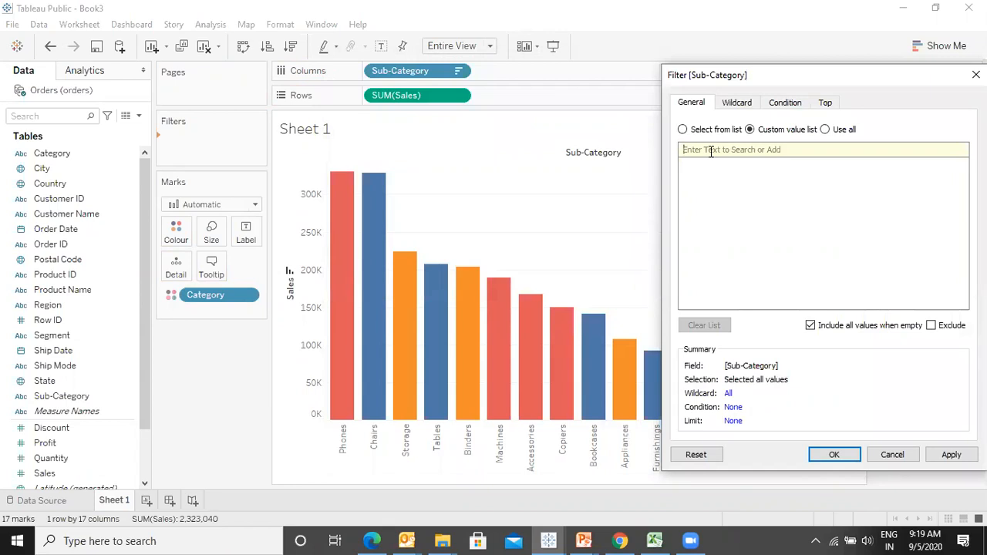
{"action": "type", "text": "tables"}
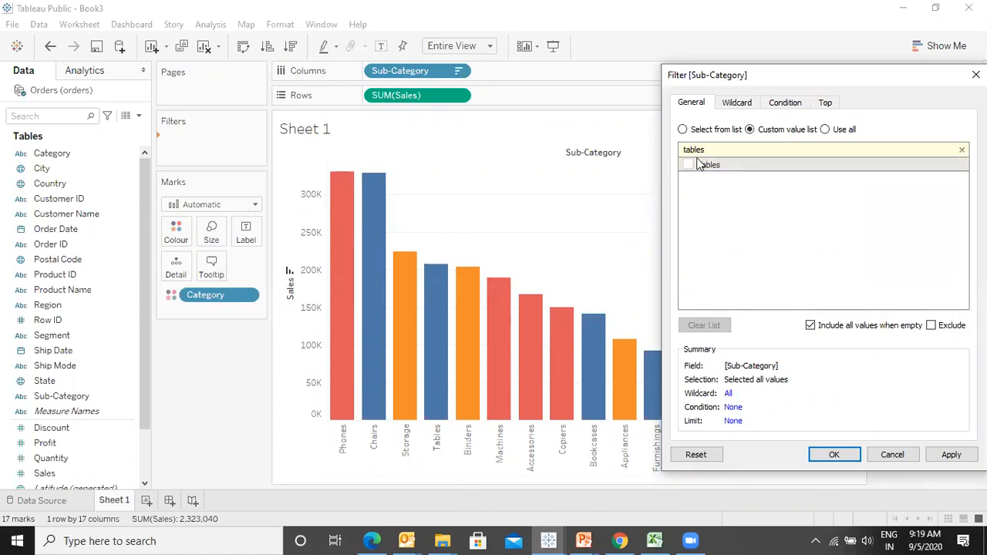
{"action": "left_click", "coordinate": [690, 165]}
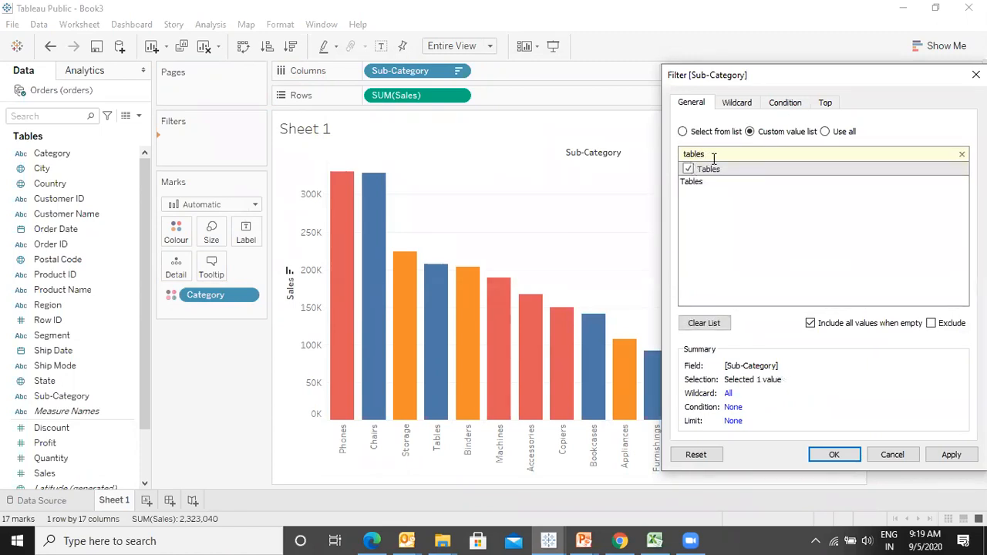
- Search for chair in the custom value list and add Chairs to it
{"action": "double_click", "coordinate": [714, 159]}
{"action": "type", "text": "chaitr"}
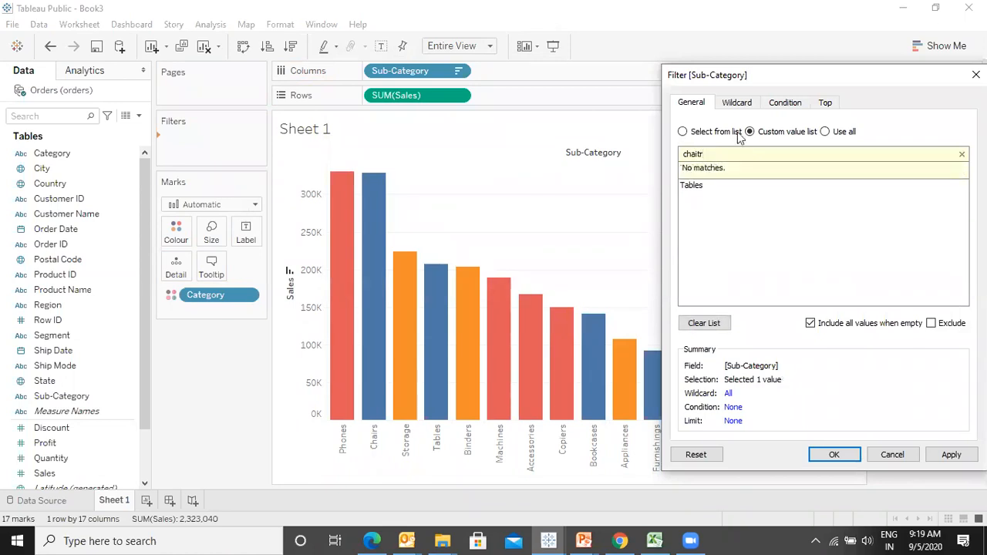
{"action": "key", "text": "BackSpace"}
{"action": "type", "text": "r"}
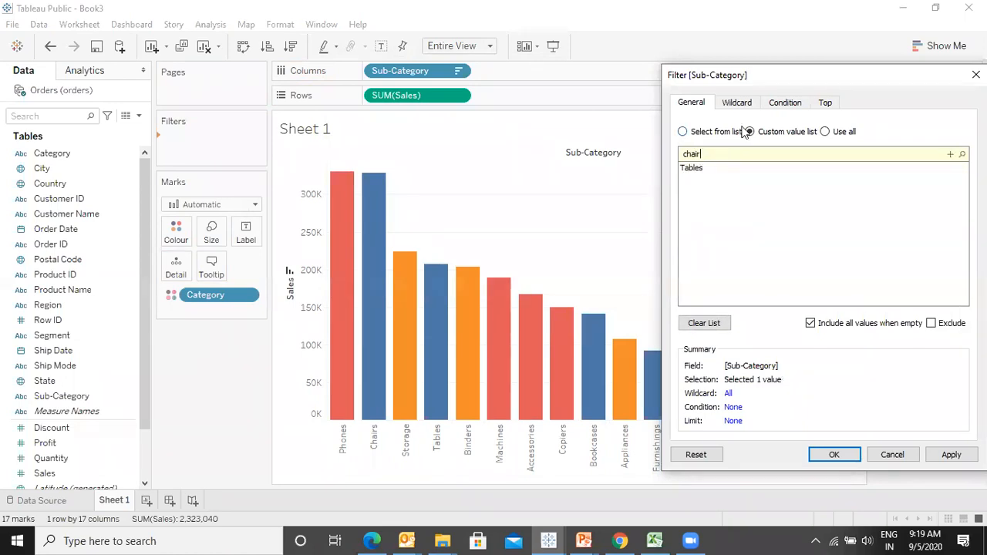
{"action": "left_click", "coordinate": [688, 170]}
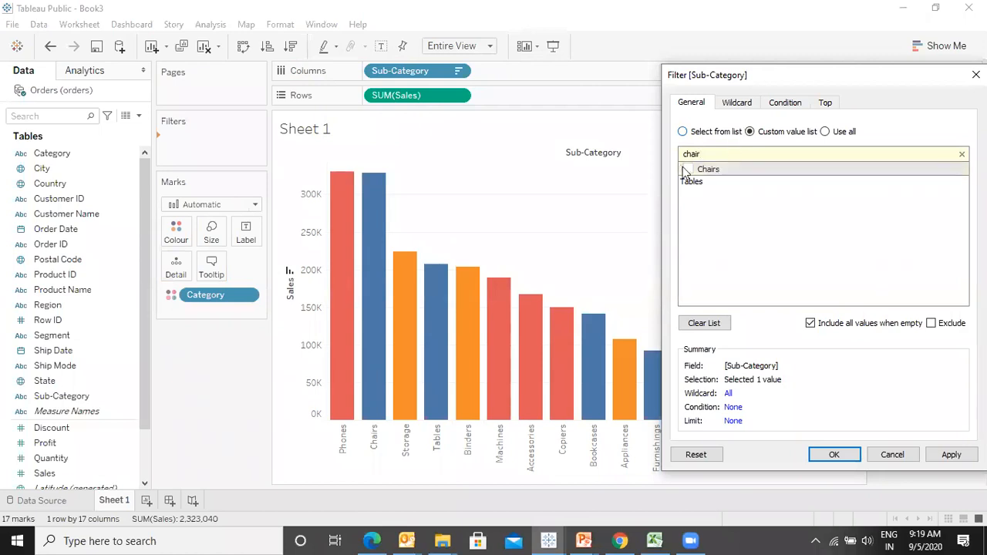
- Add Phones and Storage to the custom value list and apply the Sub-Category filter
{"action": "key", "text": "ctrl+a"}
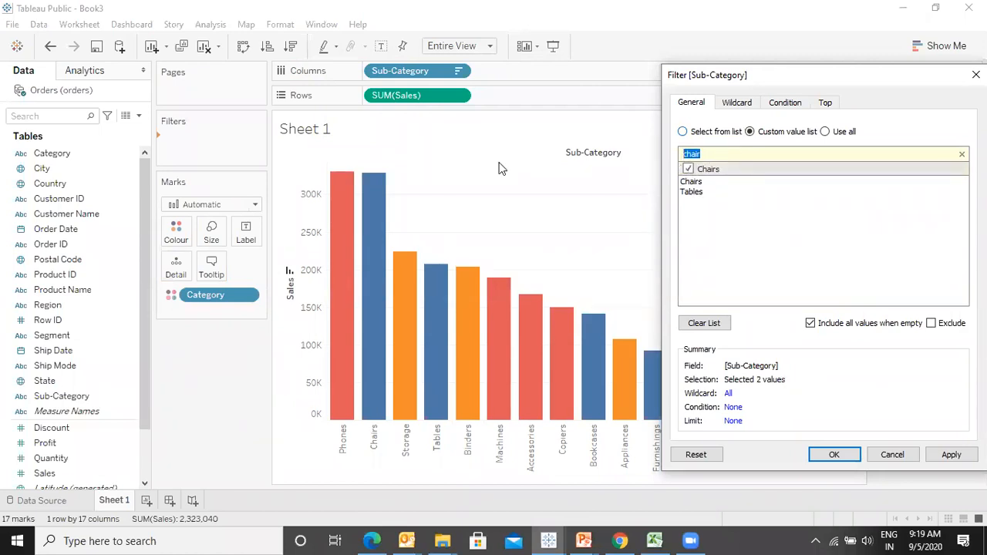
{"action": "type", "text": "phon"}
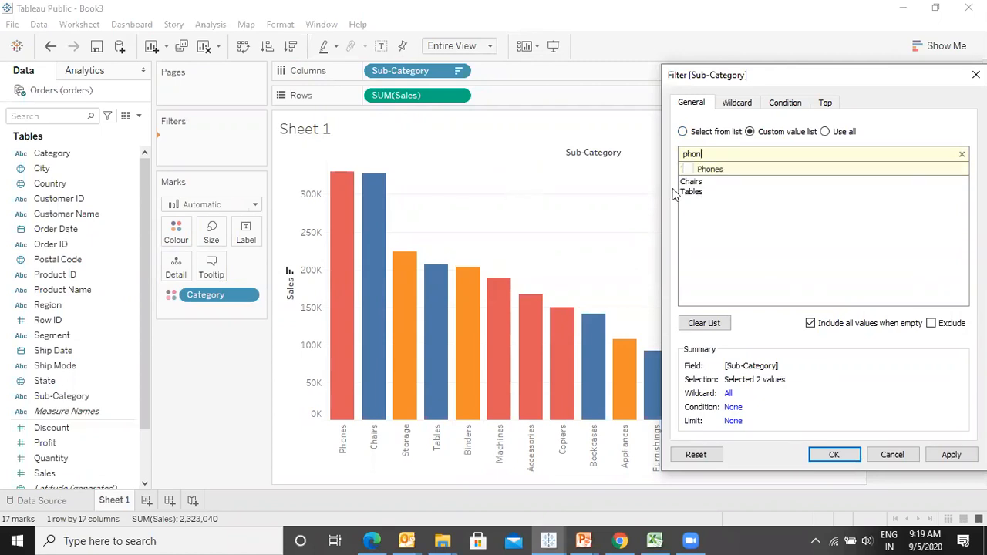
{"action": "left_click", "coordinate": [689, 168]}
{"action": "key", "text": "ctrl+a"}
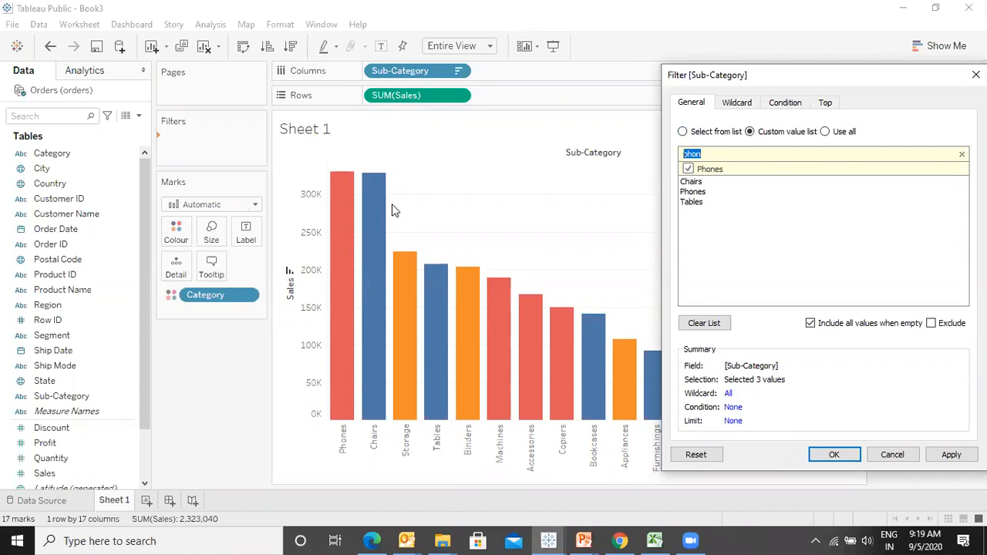
{"action": "type", "text": "storag"}
{"action": "left_click", "coordinate": [687, 169]}
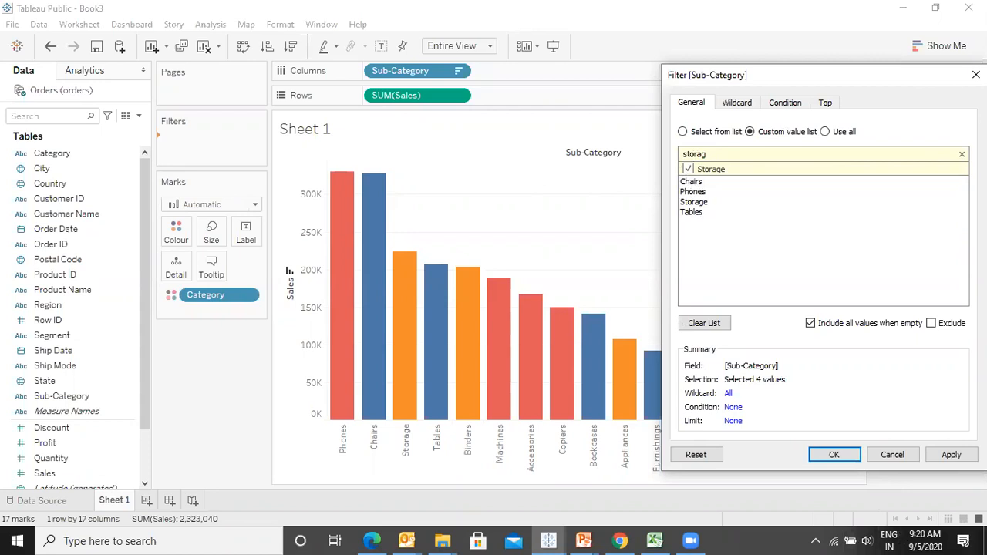
{"action": "left_click", "coordinate": [951, 455]}
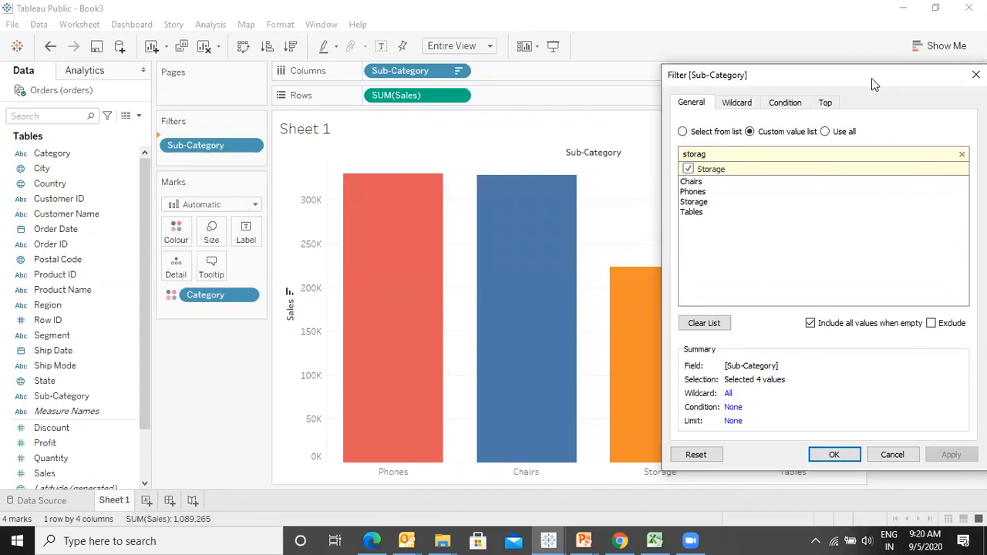
- Switch the Sub-Category filter to Use all and apply it
{"action": "left_click_drag", "start_coordinate": [871, 78], "coordinate": [724, 77]}
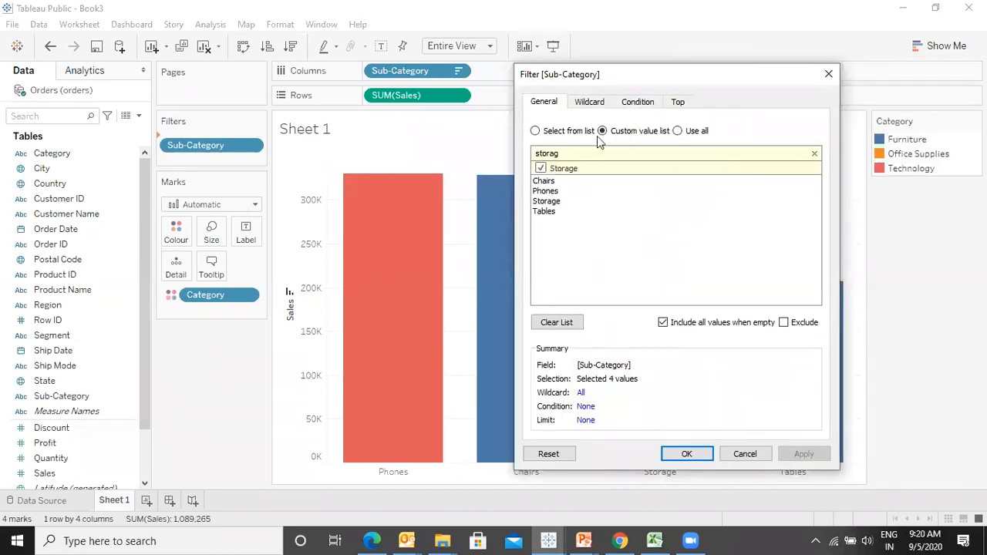
{"action": "left_click", "coordinate": [677, 131]}
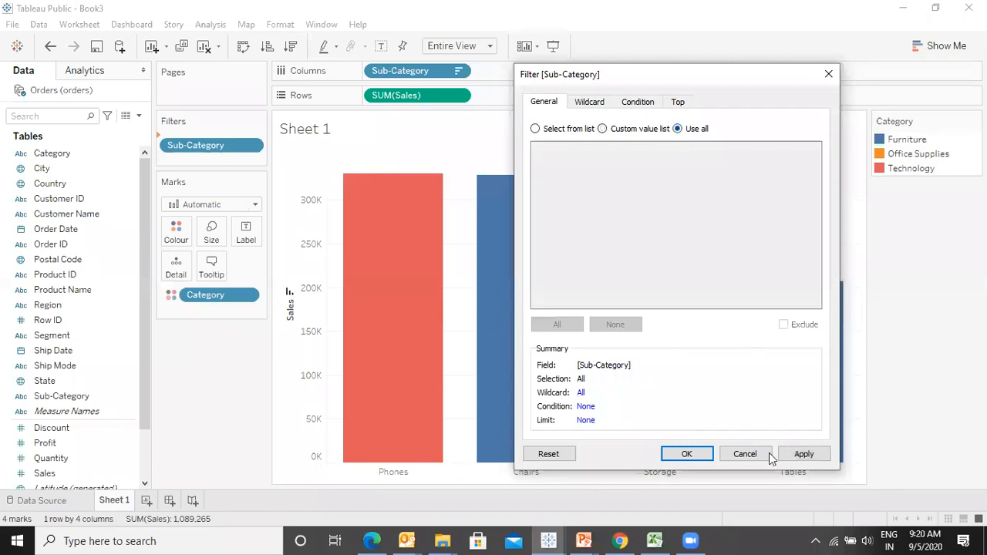
{"action": "left_click", "coordinate": [804, 454]}
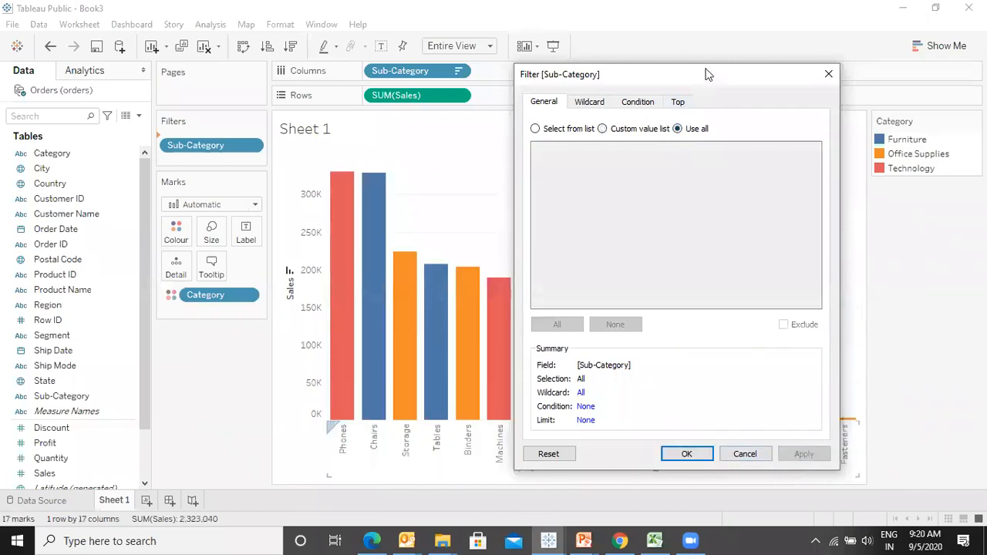
- Reset the Sub-Category filter and switch it back to Select from list
{"action": "left_click_drag", "start_coordinate": [693, 74], "coordinate": [611, 54]}
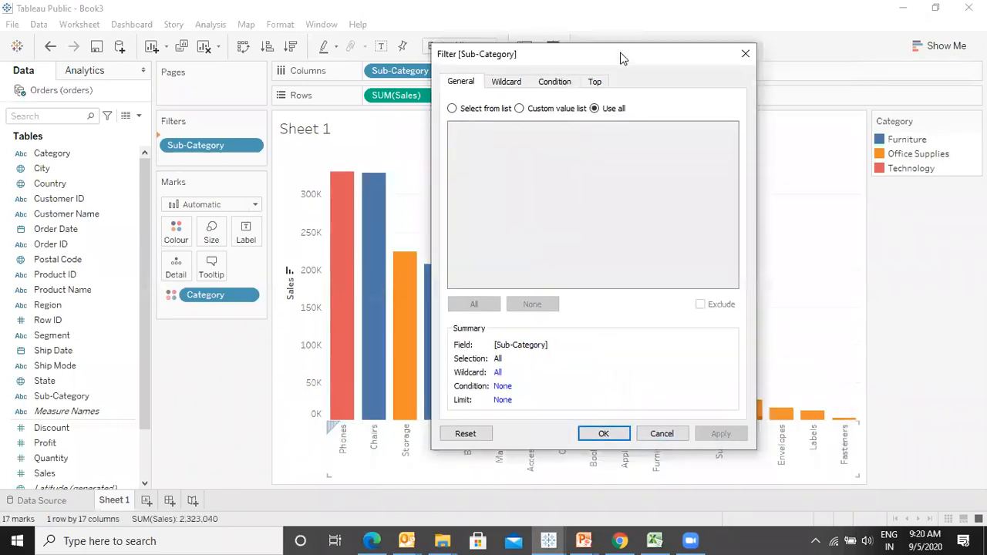
{"action": "left_click", "coordinate": [465, 433]}
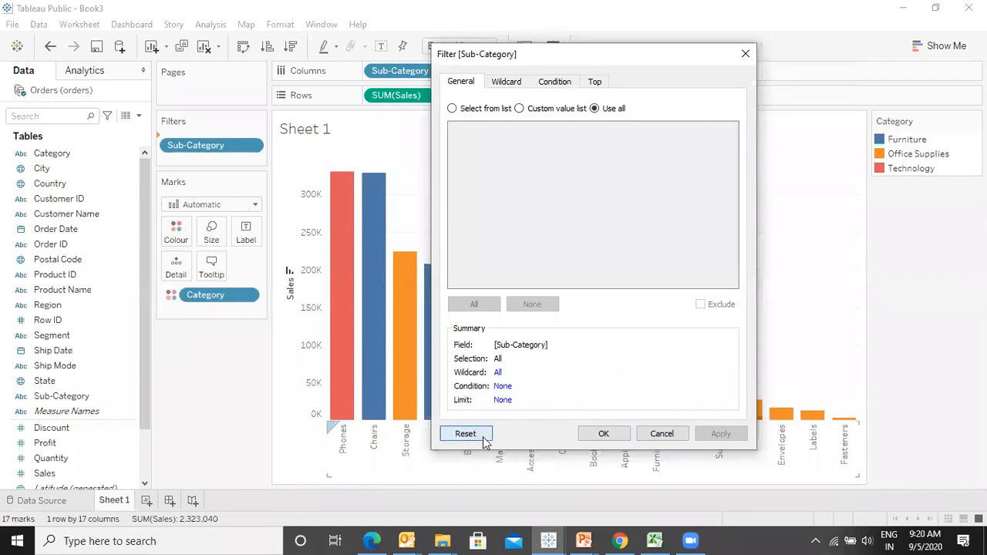
{"action": "left_click", "coordinate": [454, 109]}
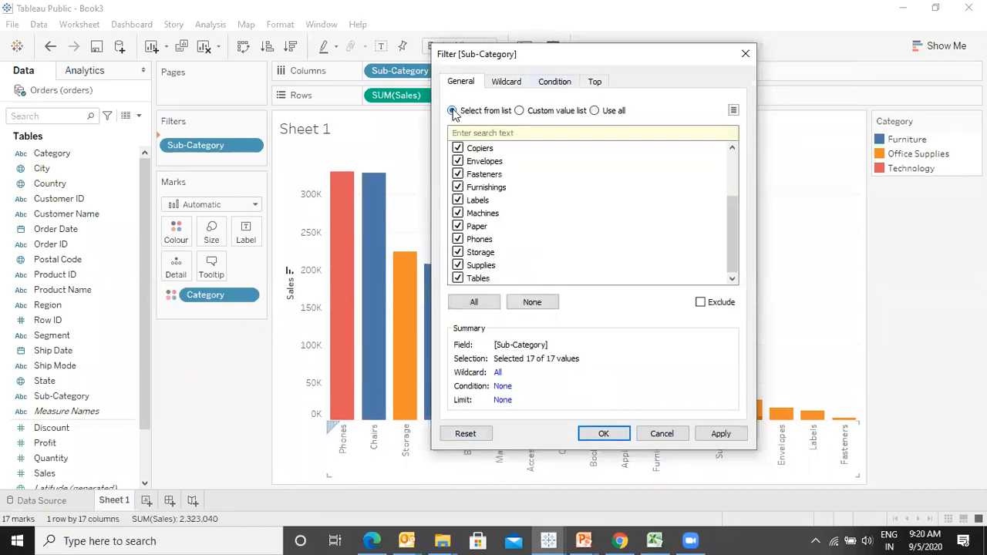
- On the Wildcard tab, filter sub-categories containing "a" and apply
{"action": "left_click", "coordinate": [513, 82]}
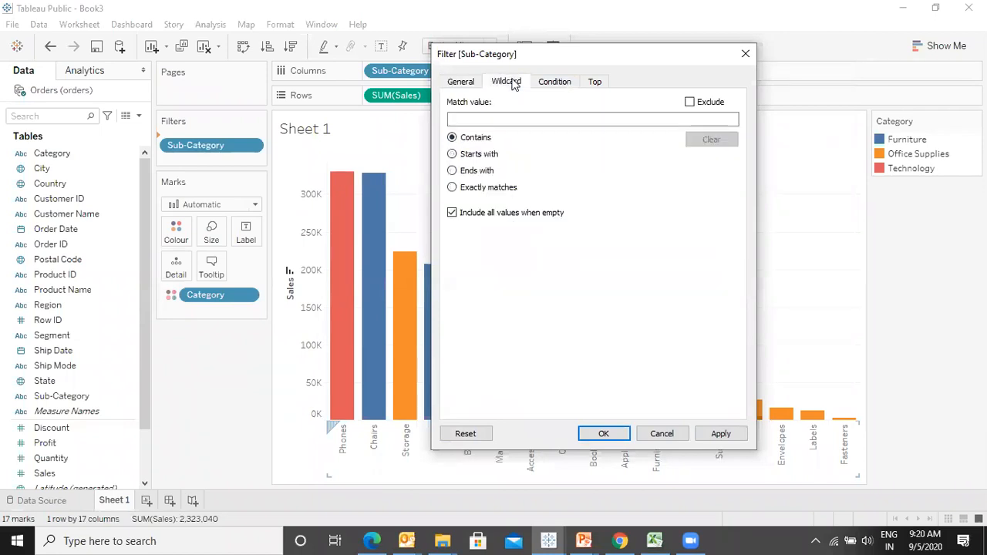
{"action": "left_click", "coordinate": [483, 118]}
{"action": "type", "text": "a"}
{"action": "left_click", "coordinate": [711, 436]}
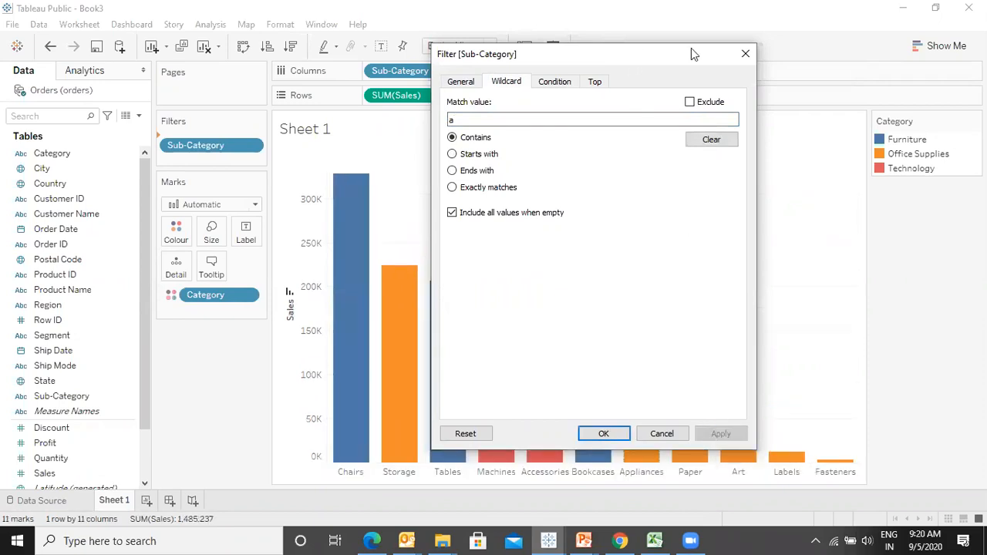
- Apply the "a" wildcard with Starts with matching and then with Ends with matching
{"action": "left_click_drag", "start_coordinate": [691, 48], "coordinate": [885, 6]}
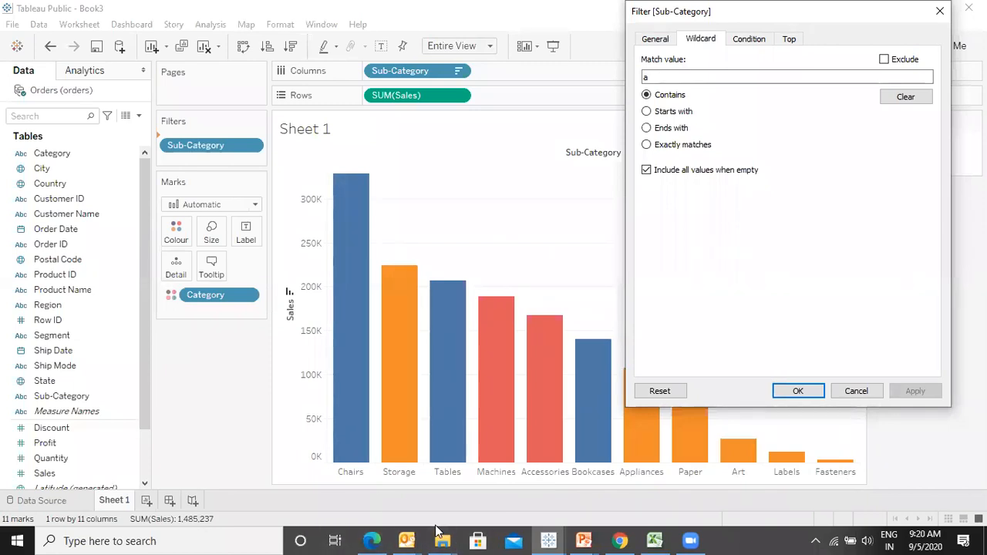
{"action": "left_click", "coordinate": [646, 111]}
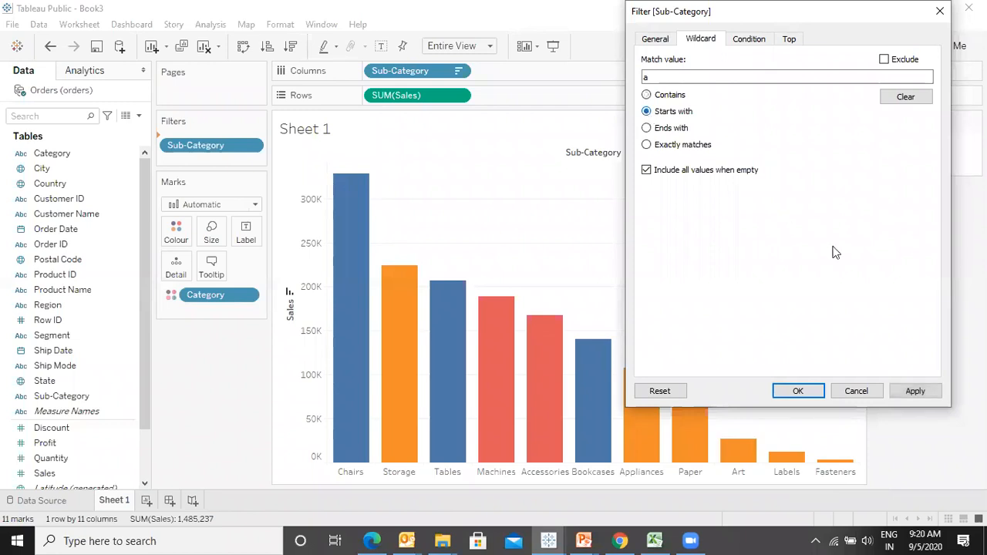
{"action": "left_click", "coordinate": [912, 391]}
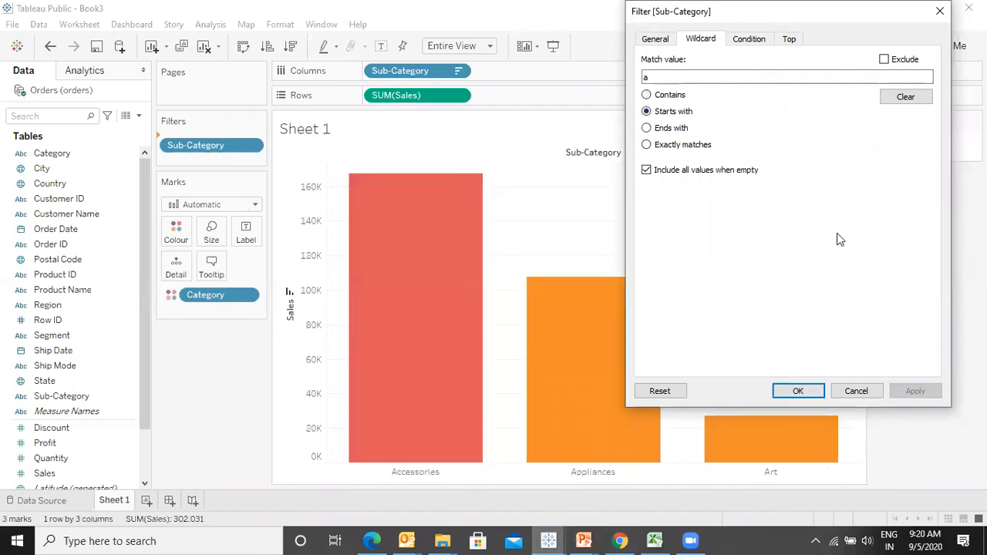
{"action": "left_click", "coordinate": [646, 128]}
{"action": "left_click", "coordinate": [910, 391]}
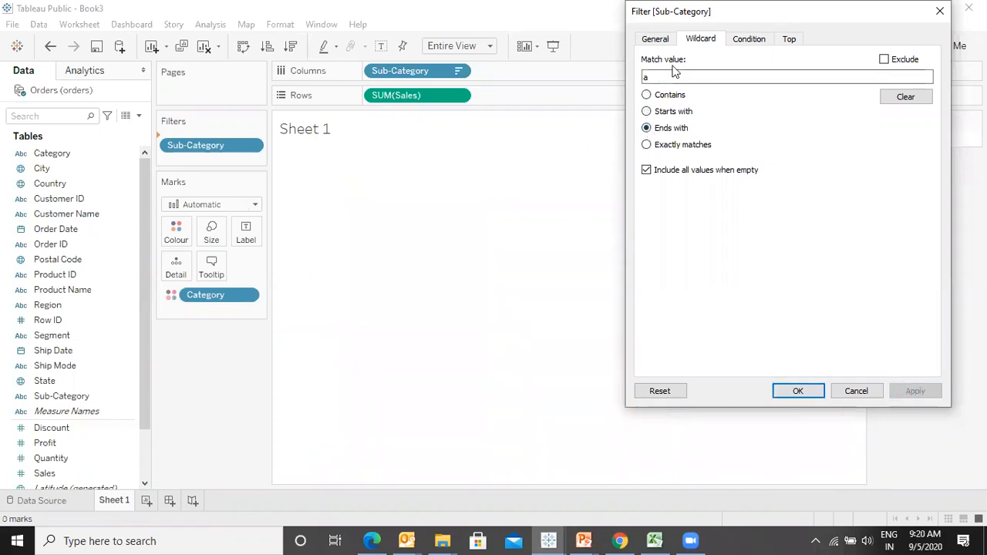
- Change the wildcard match value to "s" with Ends with matching and apply
{"action": "left_click", "coordinate": [660, 95]}
{"action": "left_click", "coordinate": [660, 80]}
{"action": "key", "text": "BackSpace"}
{"action": "type", "text": "s"}
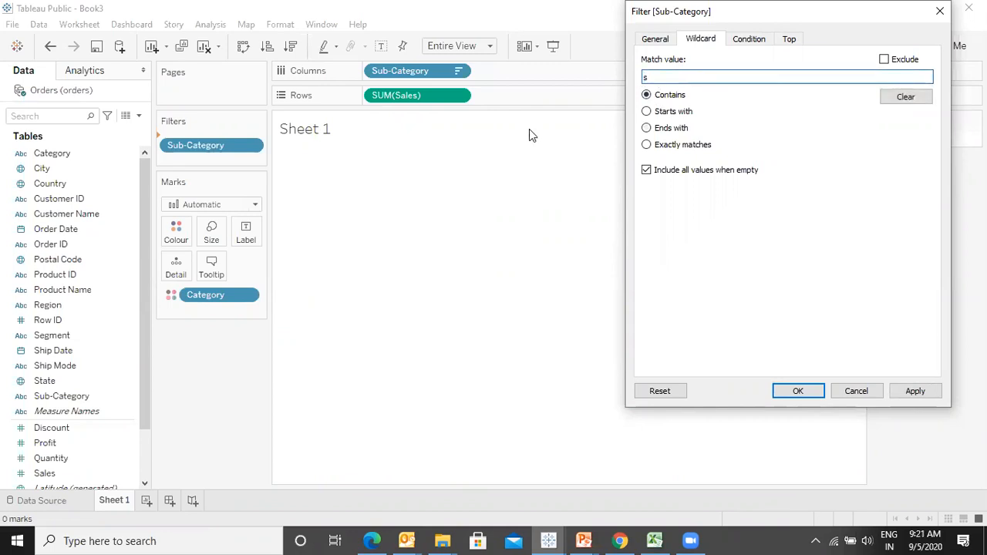
{"action": "left_click", "coordinate": [648, 128]}
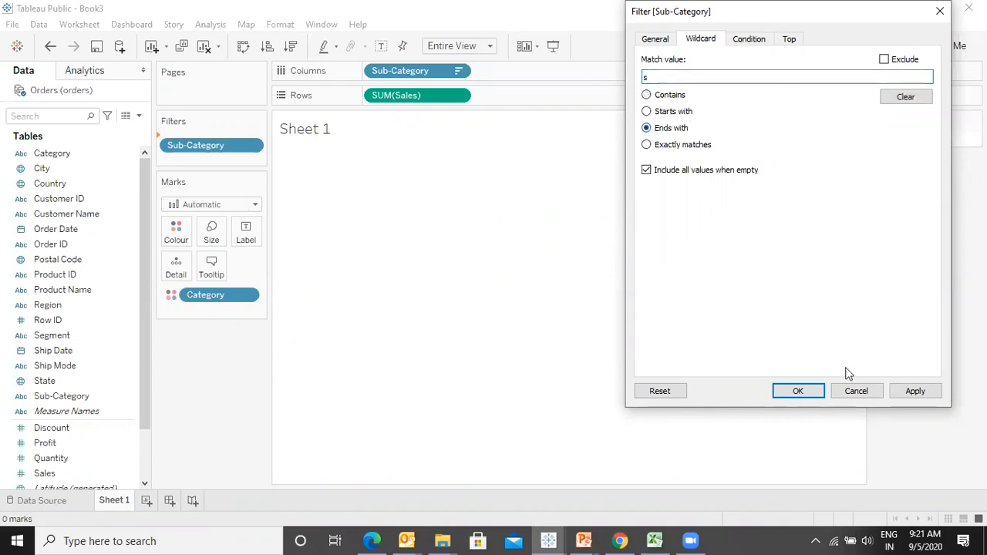
{"action": "left_click", "coordinate": [907, 393]}
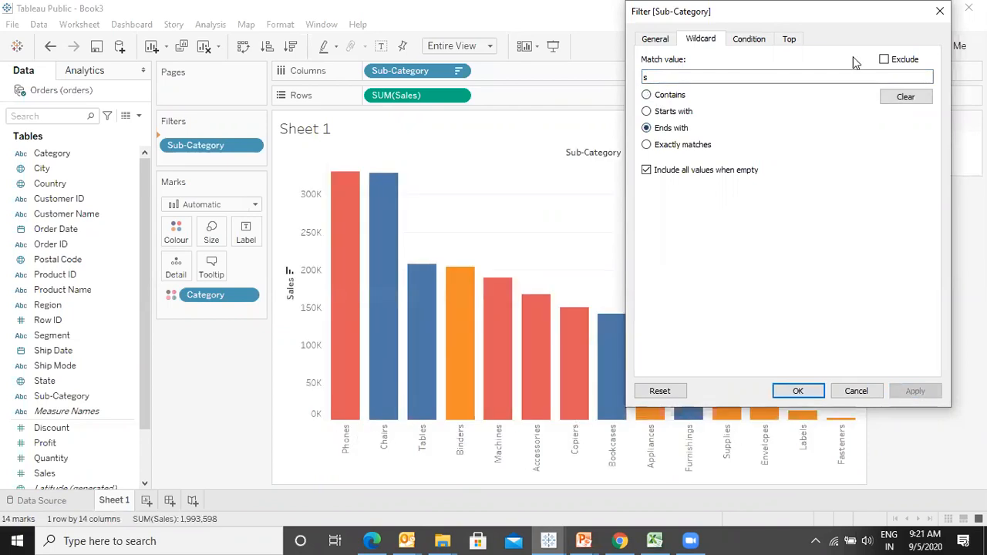
- Set the wildcard to exactly match "phones" and apply
{"action": "left_click", "coordinate": [646, 145]}
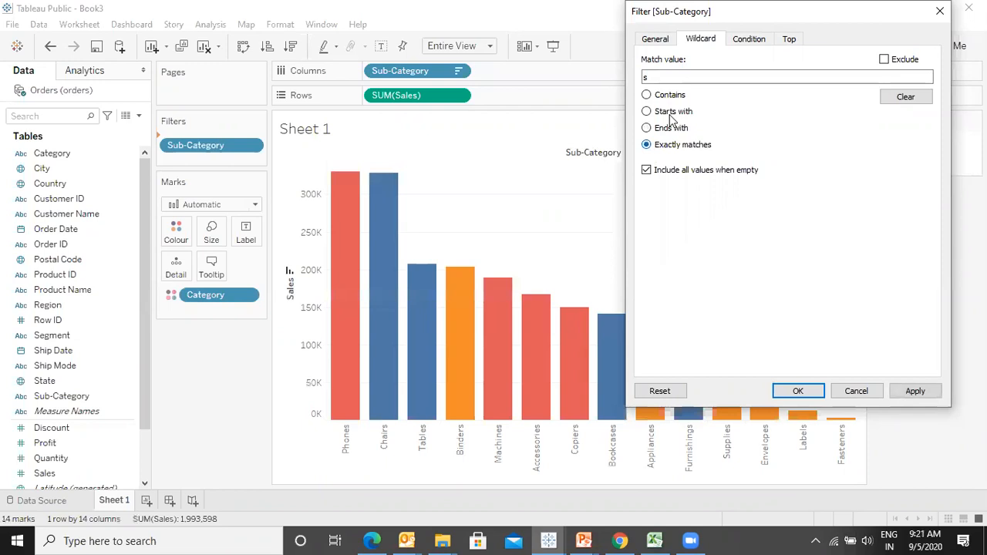
{"action": "double_click", "coordinate": [667, 73]}
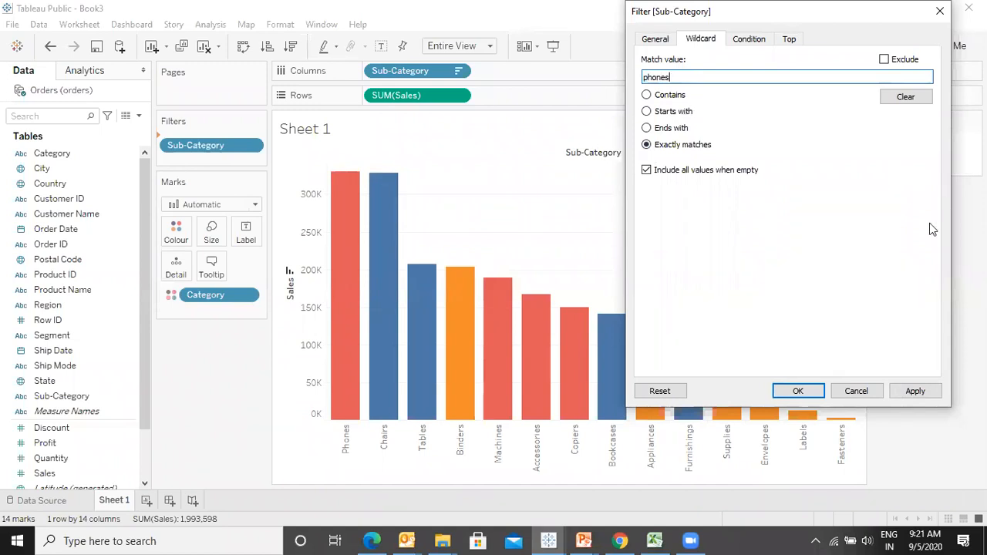
{"action": "left_click", "coordinate": [919, 391]}
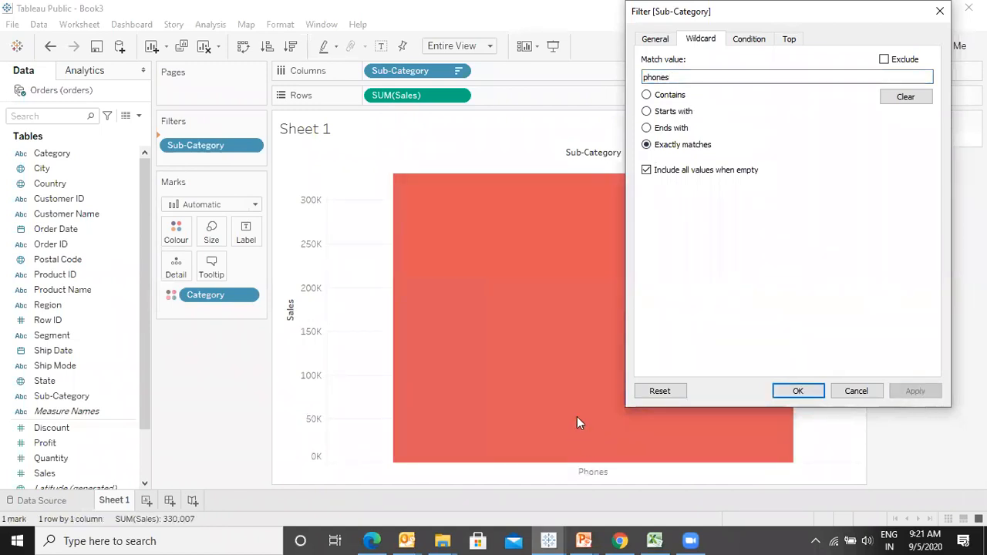
- Clear the wildcard match value, reset it, and confirm the Sub-Category filter
{"action": "left_click", "coordinate": [904, 97]}
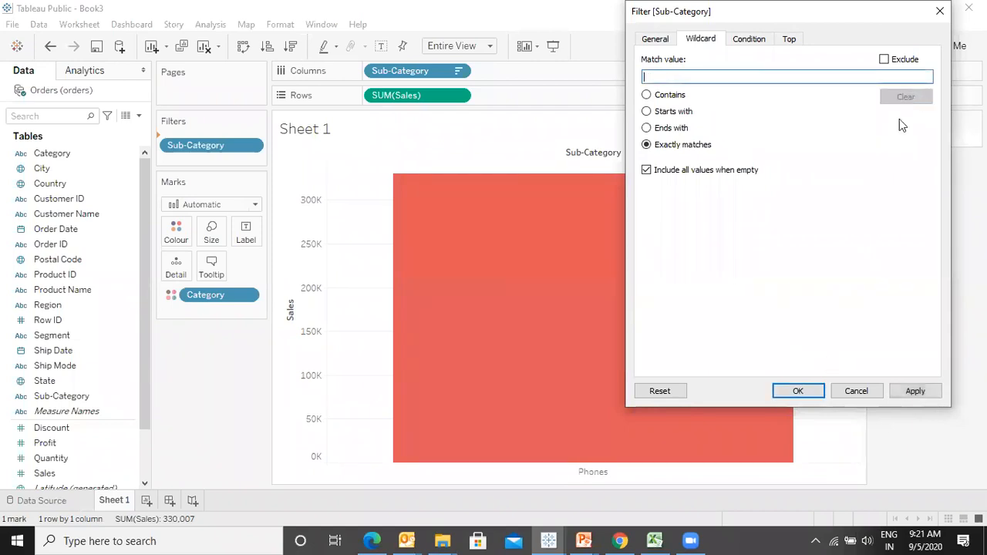
{"action": "left_click", "coordinate": [659, 392]}
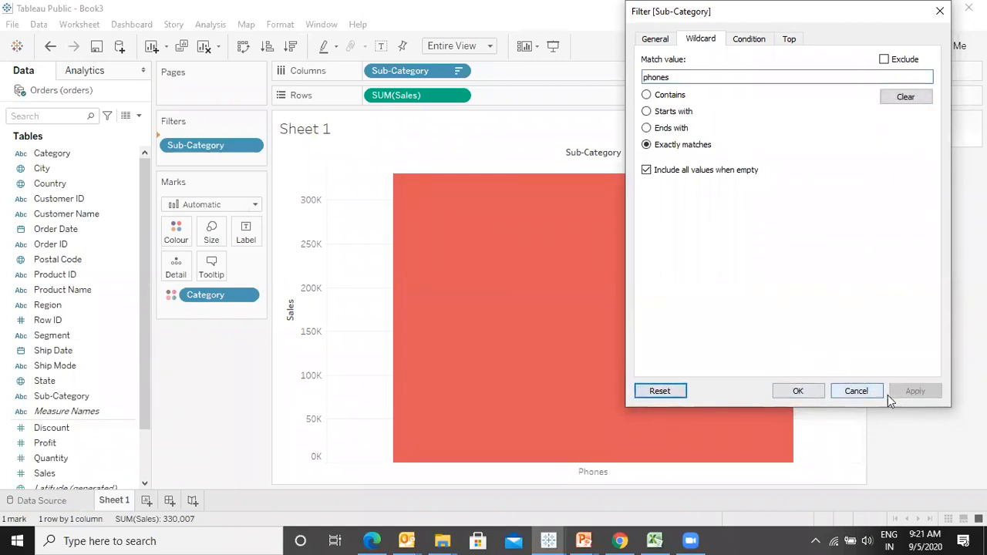
{"action": "left_click", "coordinate": [656, 39]}
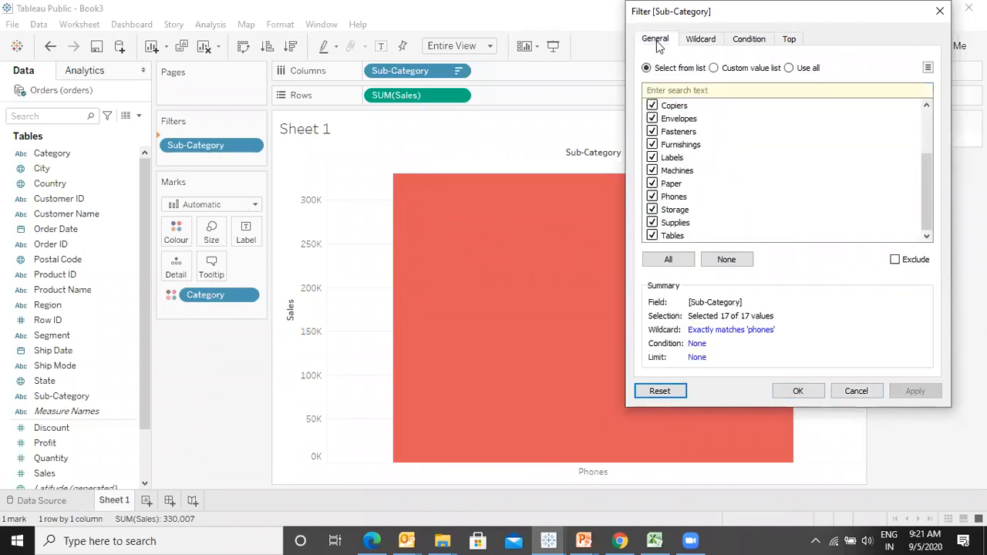
{"action": "left_click", "coordinate": [798, 391]}
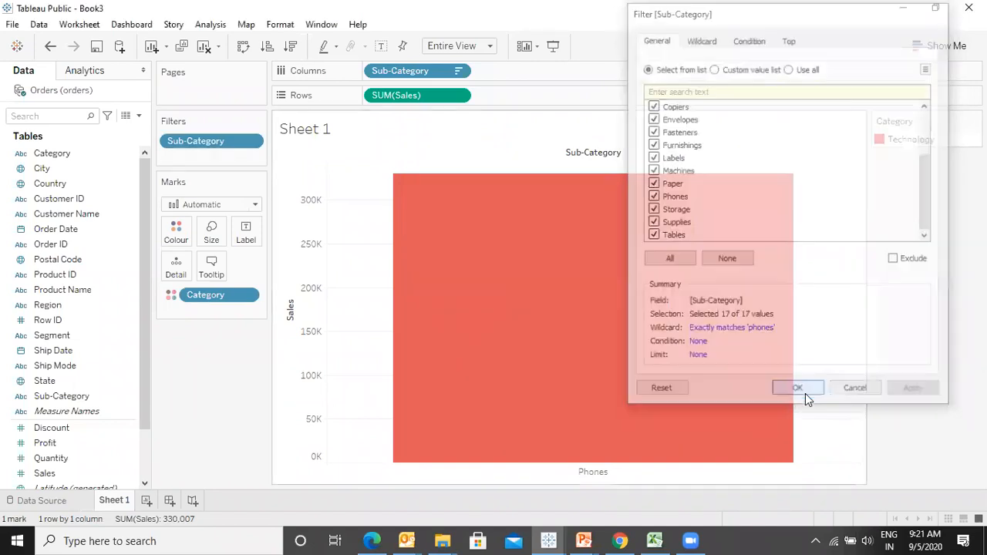
- Add a condition filter on Sub-Category keeping sum of Sales >= 200,000, load the range, apply and close
{"action": "mouse_move", "coordinate": [207, 142]}
{"action": "left_mouse_down"}
{"action": "mouse_move", "coordinate": [46, 386]}
{"action": "mouse_move", "coordinate": [306, 82]}
{"action": "mouse_move", "coordinate": [194, 143]}
{"action": "left_mouse_up"}
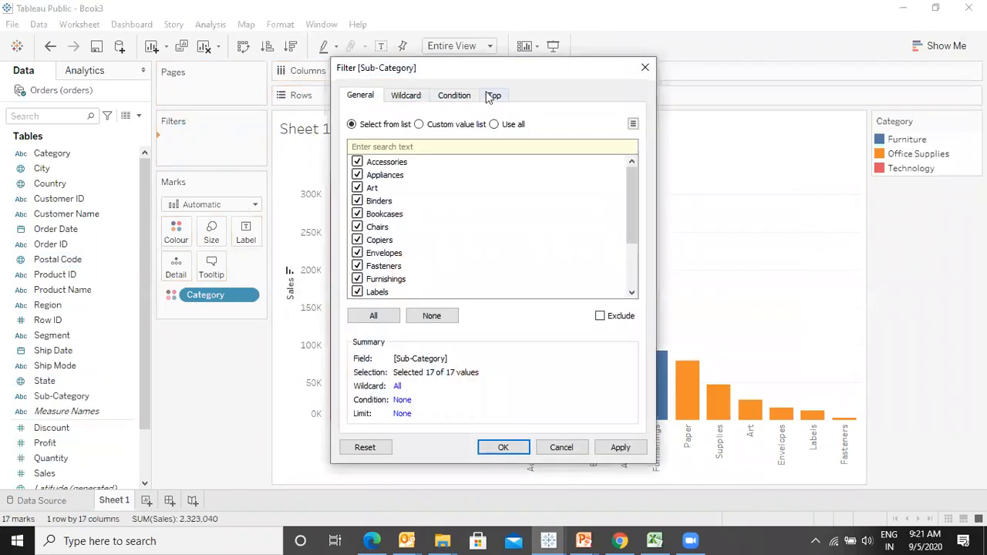
{"action": "left_click", "coordinate": [401, 98]}
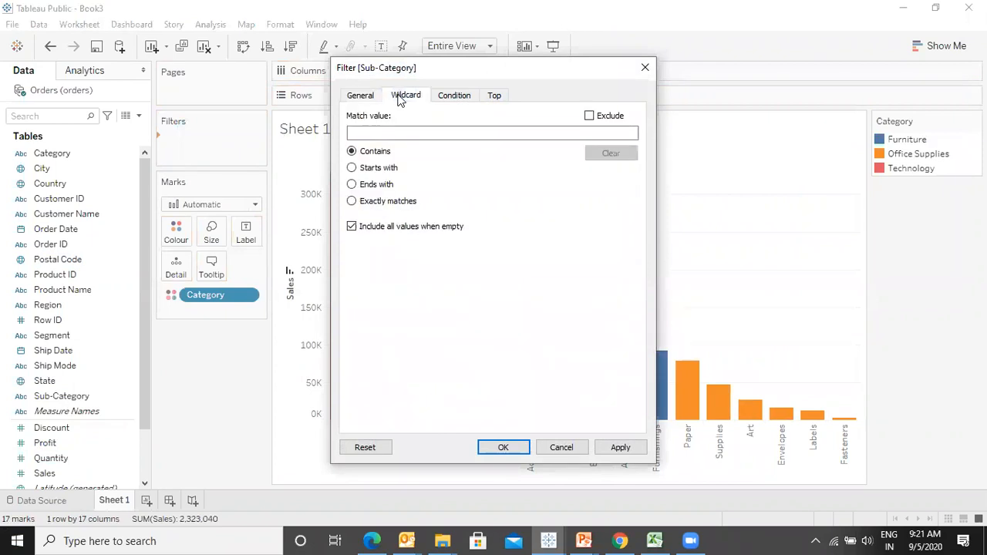
{"action": "left_click", "coordinate": [462, 100]}
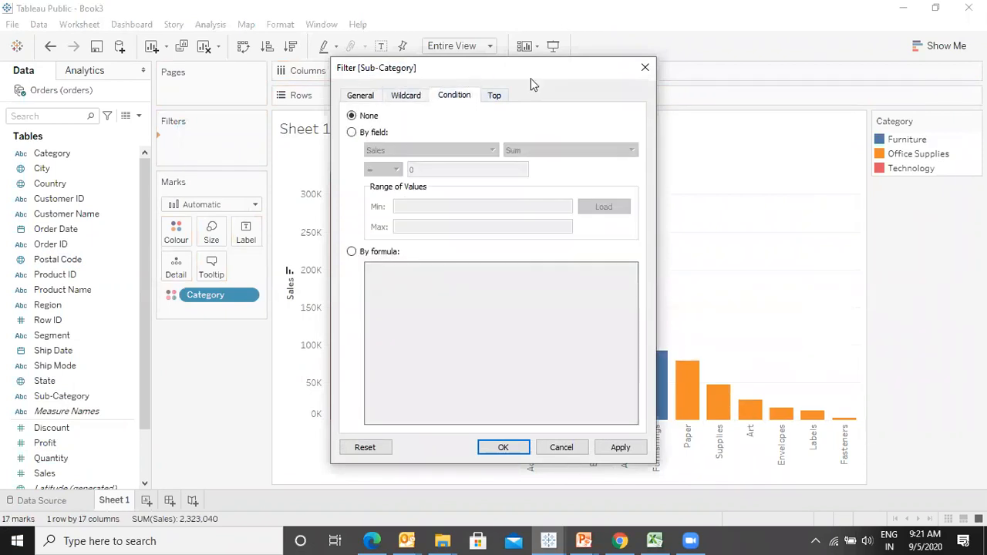
{"action": "left_click_drag", "start_coordinate": [530, 77], "coordinate": [708, 59]}
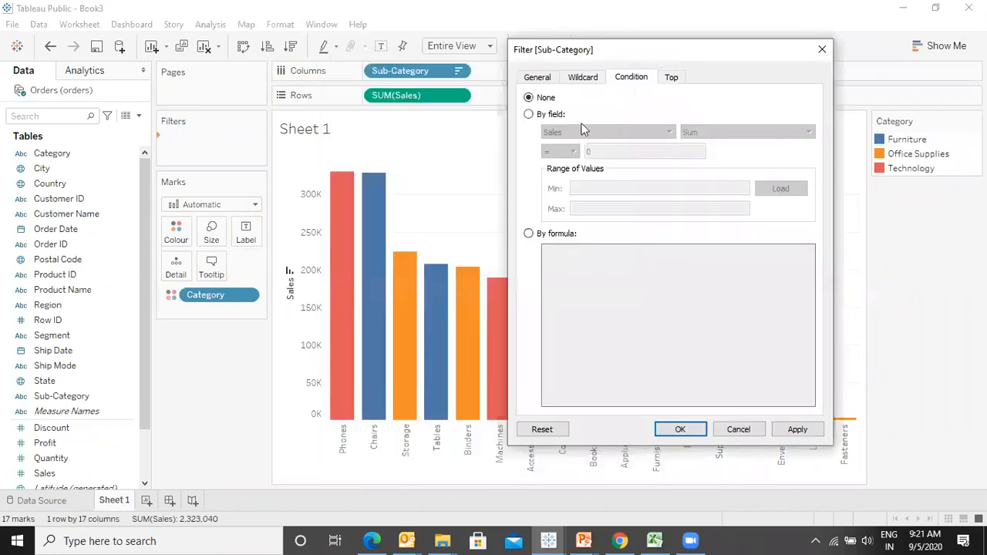
{"action": "left_click", "coordinate": [528, 114]}
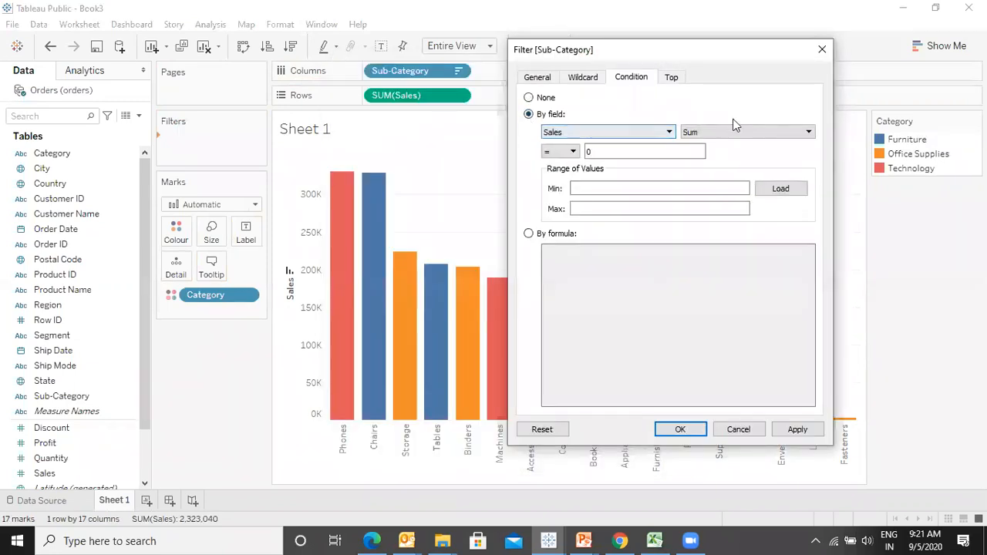
{"action": "left_click", "coordinate": [572, 152]}
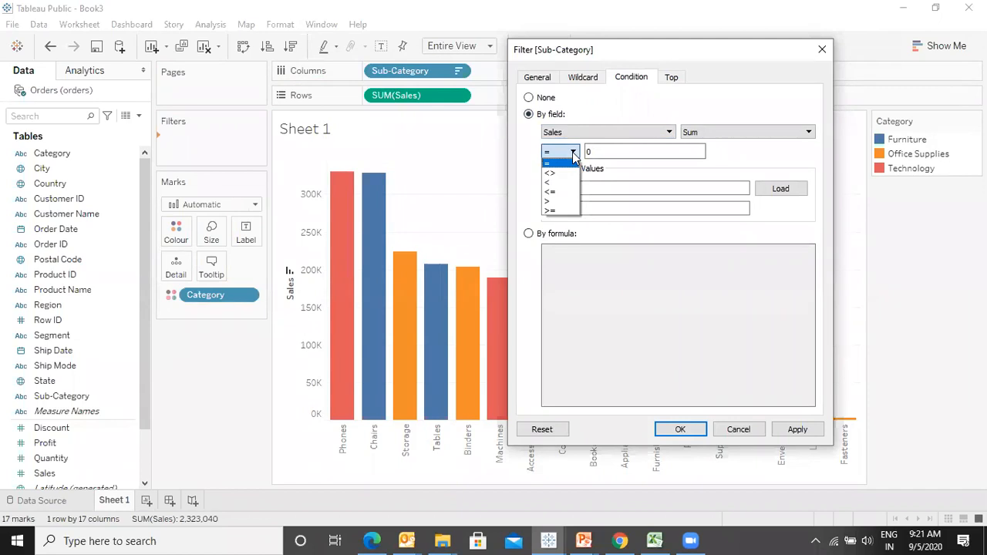
{"action": "left_click", "coordinate": [559, 210]}
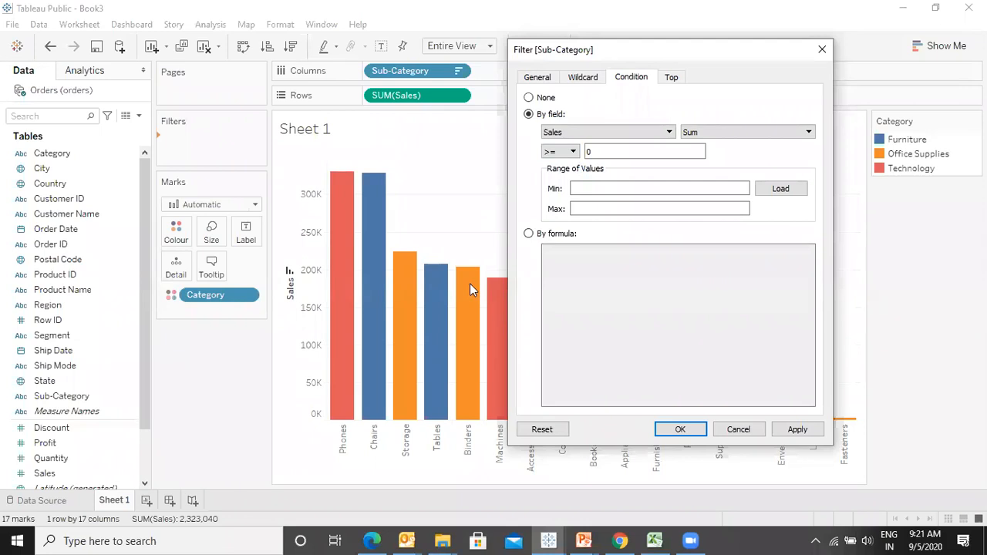
{"action": "left_click", "coordinate": [601, 154]}
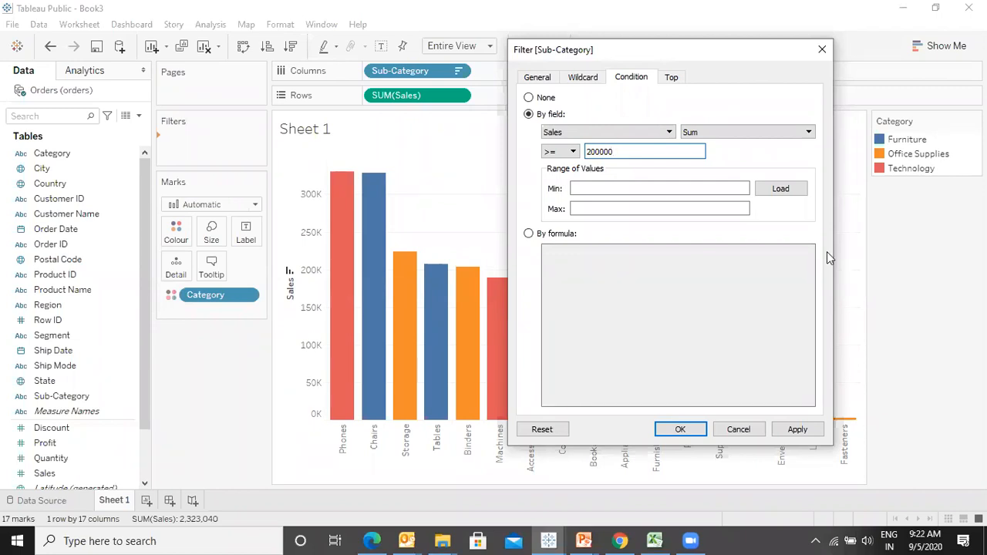
{"action": "left_click", "coordinate": [794, 191]}
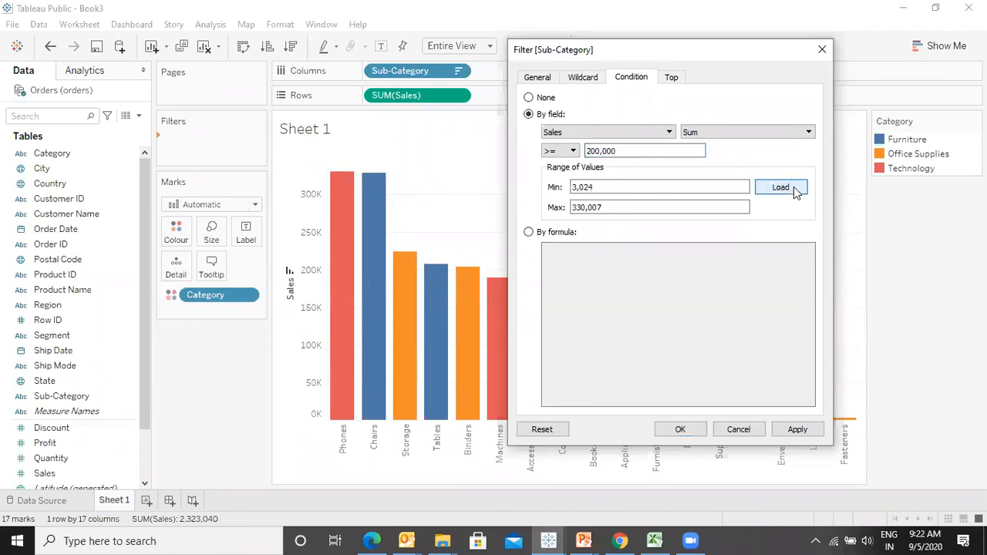
{"action": "left_click", "coordinate": [811, 428]}
{"action": "left_click_drag", "start_coordinate": [727, 49], "coordinate": [193, 134]}
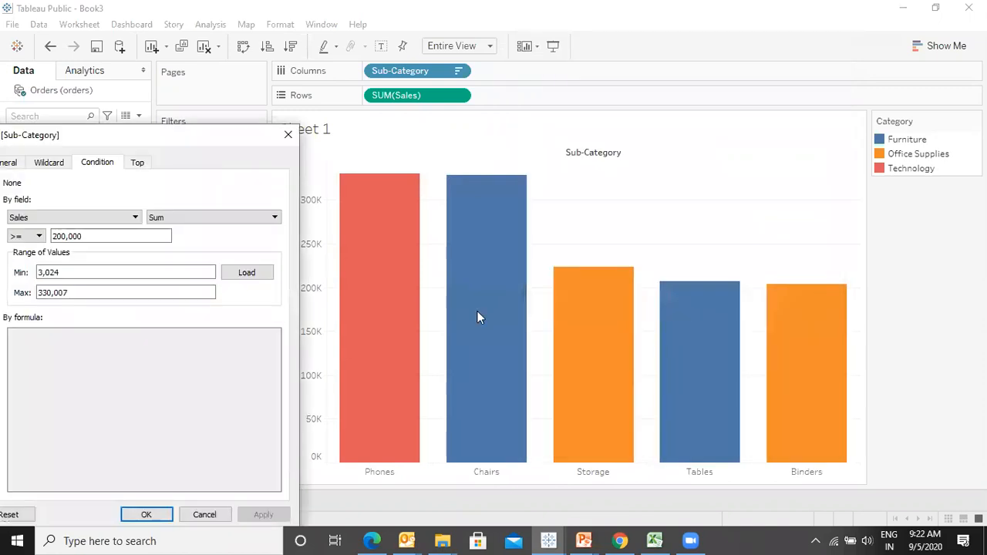
{"action": "left_click", "coordinate": [287, 134]}
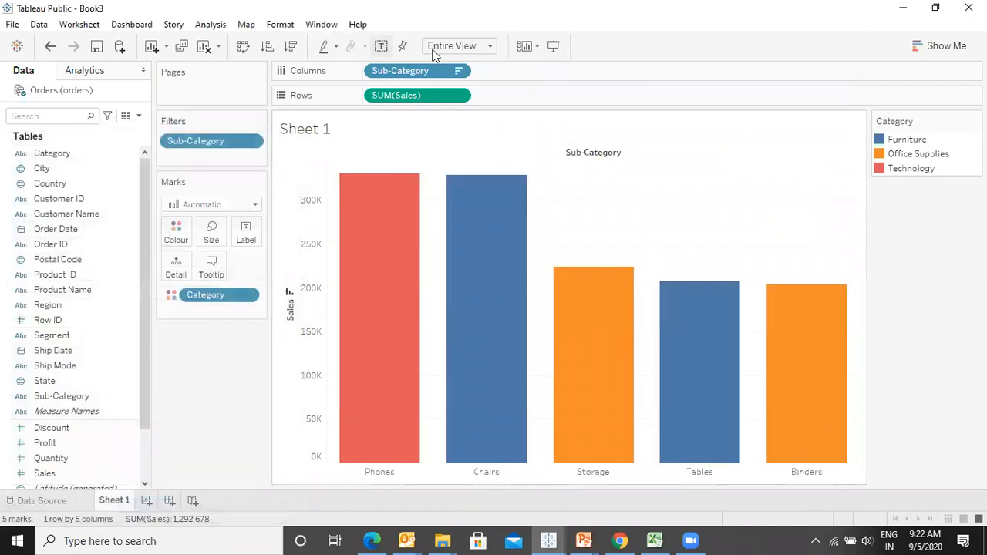
- Show mark labels on the bars
{"action": "left_click", "coordinate": [380, 47]}
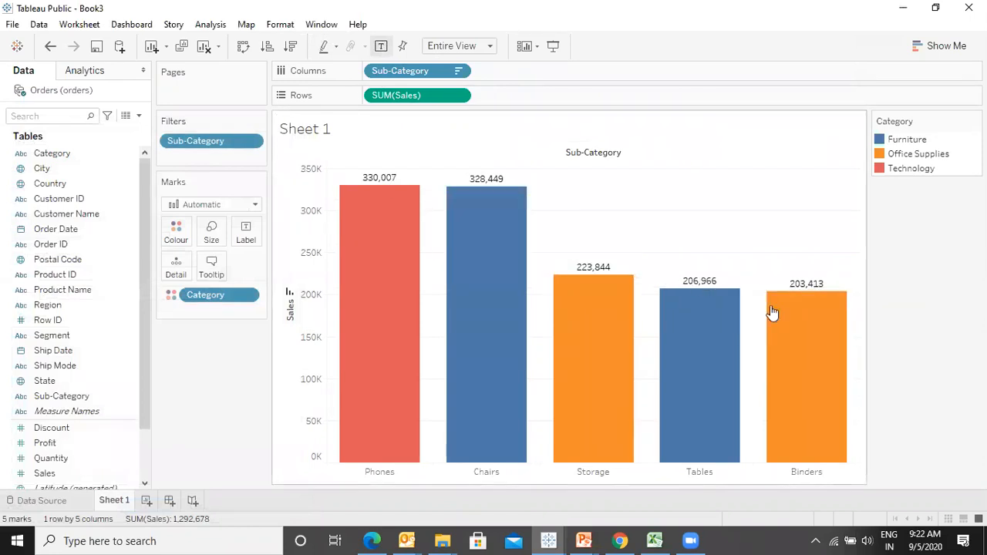
- Edit the Sub-Category condition to sum of Profit < 0, load its range, and apply
{"action": "left_click", "coordinate": [250, 141]}
{"action": "left_click", "coordinate": [207, 158]}
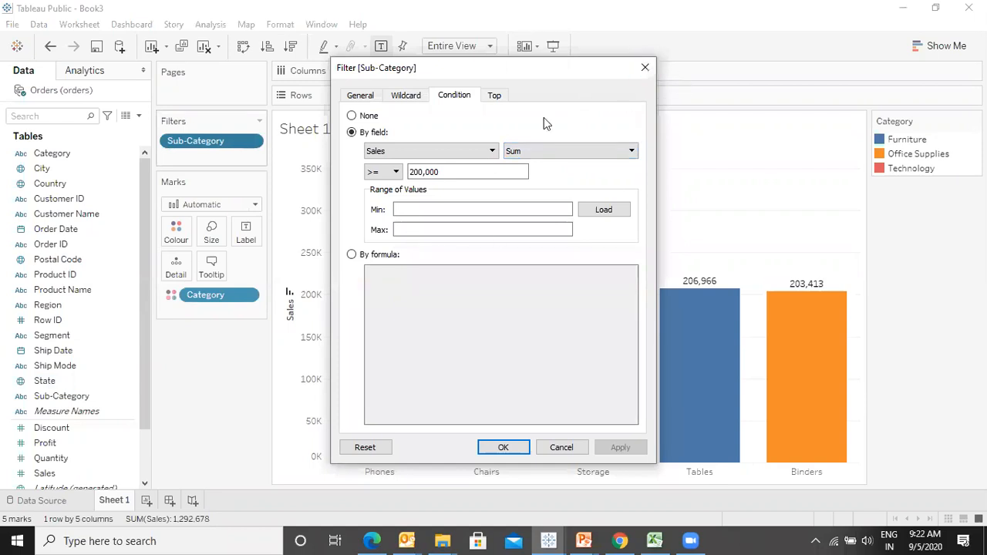
{"action": "left_click", "coordinate": [468, 152]}
{"action": "left_click_drag", "start_coordinate": [489, 218], "coordinate": [488, 172]}
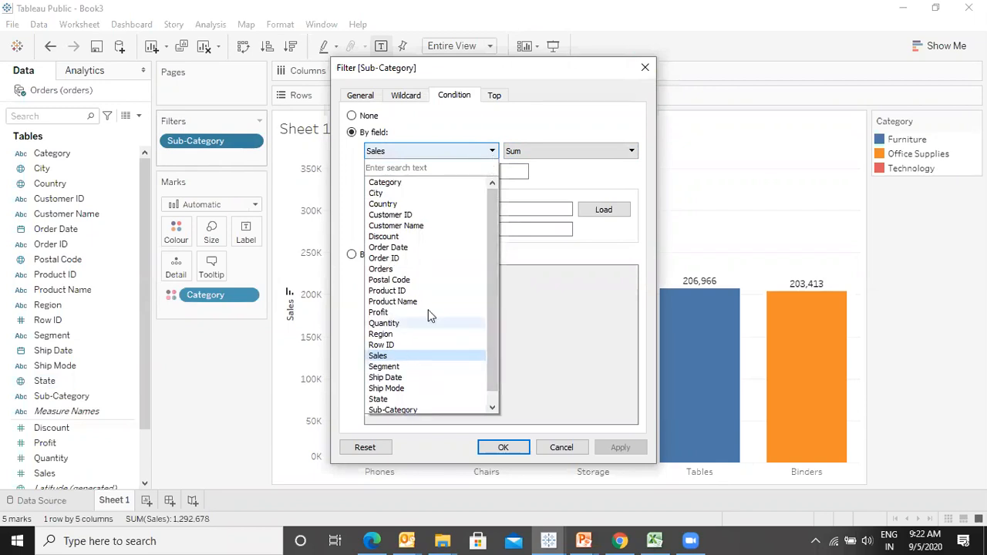
{"action": "left_click_drag", "start_coordinate": [491, 306], "coordinate": [488, 286]}
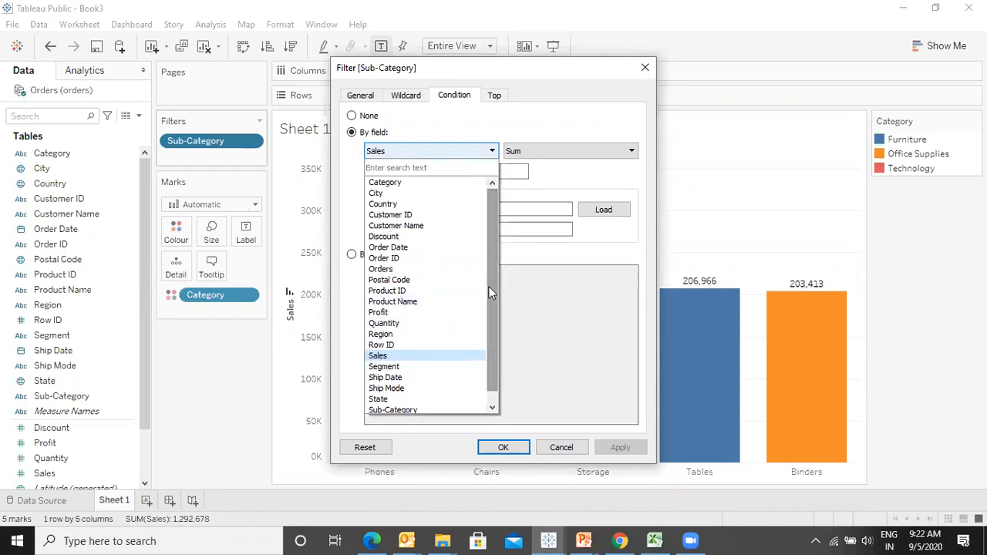
{"action": "left_click", "coordinate": [381, 312]}
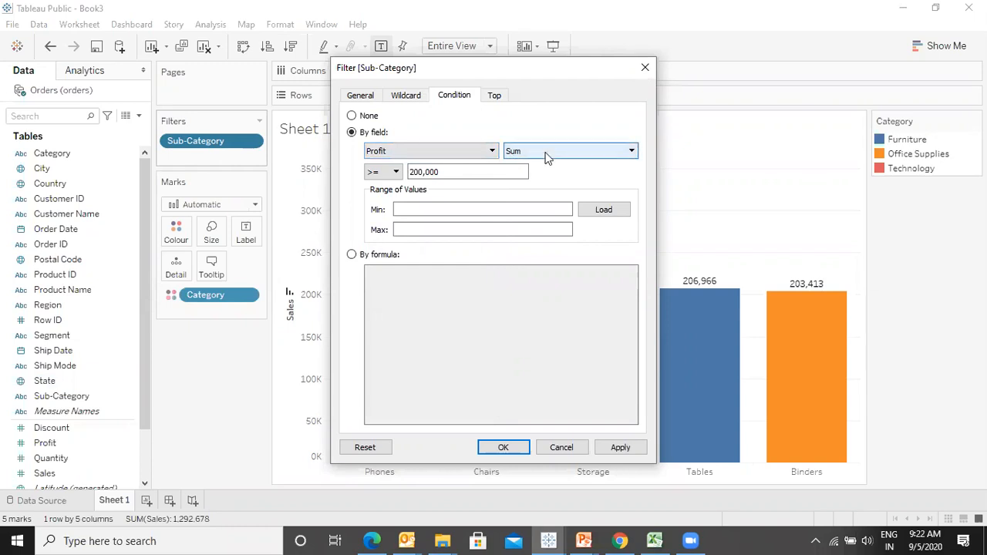
{"action": "left_click", "coordinate": [613, 211]}
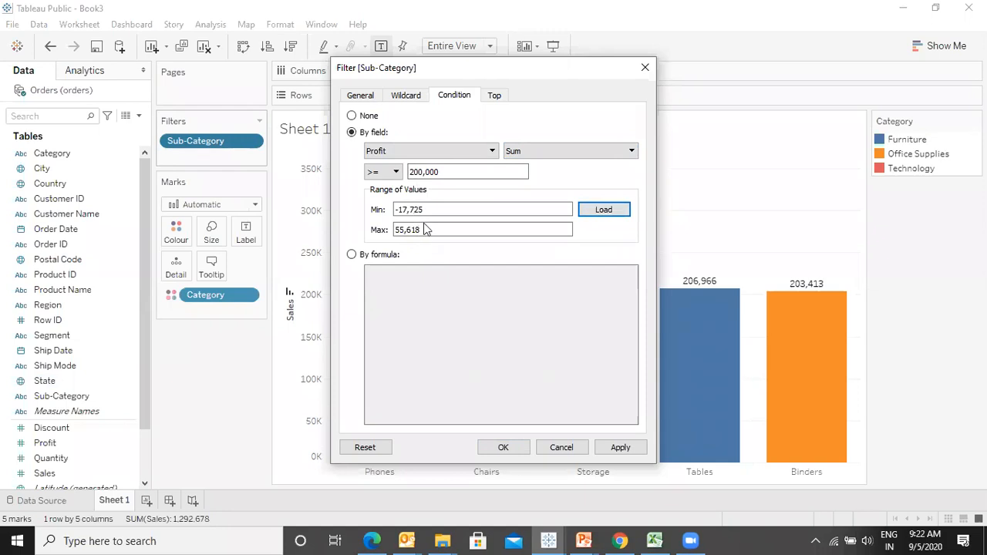
{"action": "left_click", "coordinate": [382, 171]}
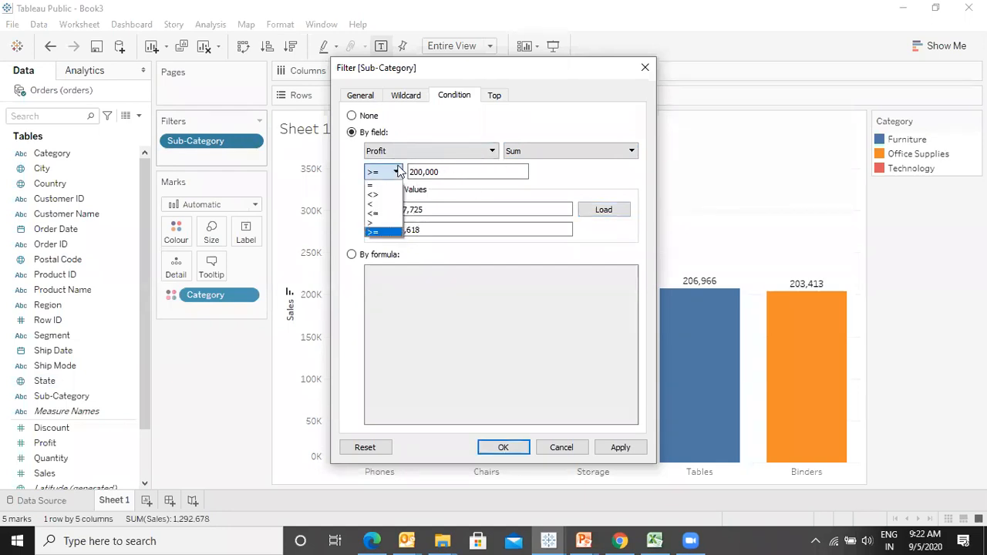
{"action": "left_click", "coordinate": [372, 185]}
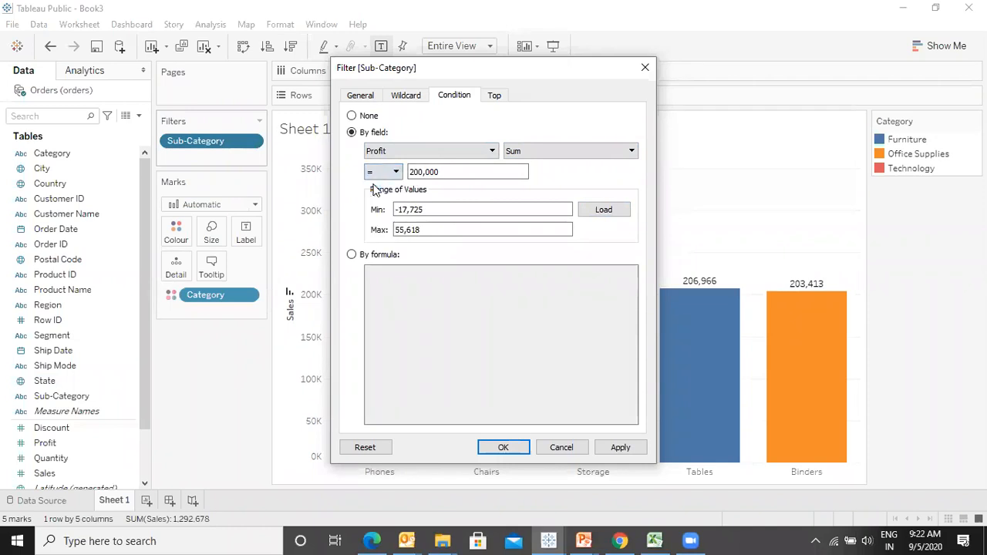
{"action": "double_click", "coordinate": [451, 168]}
{"action": "type", "text": "0"}
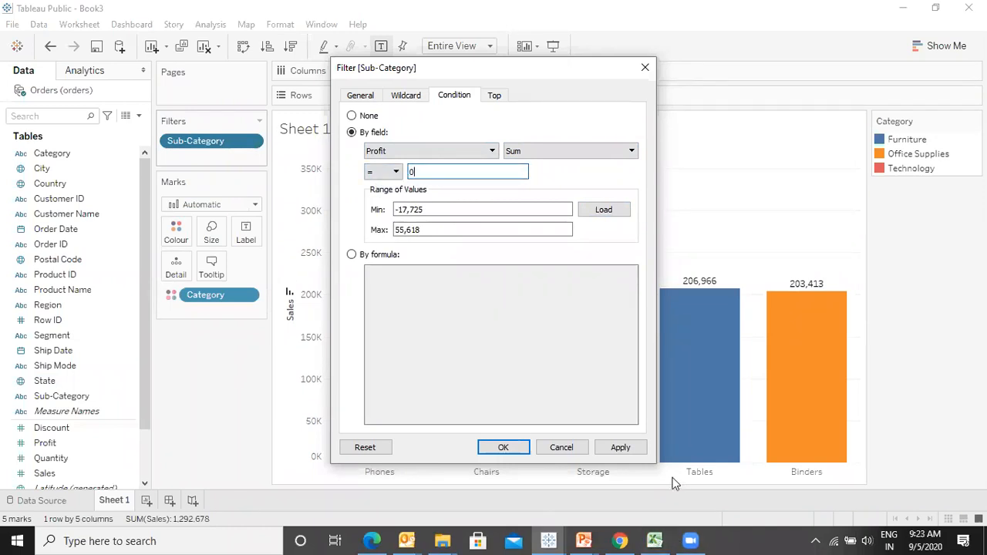
{"action": "left_click", "coordinate": [397, 170]}
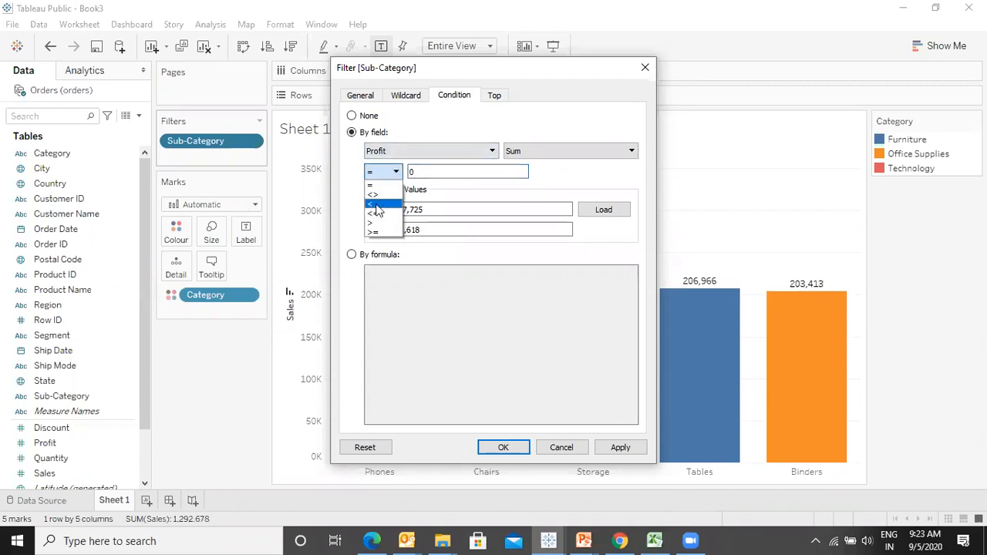
{"action": "left_click", "coordinate": [378, 209]}
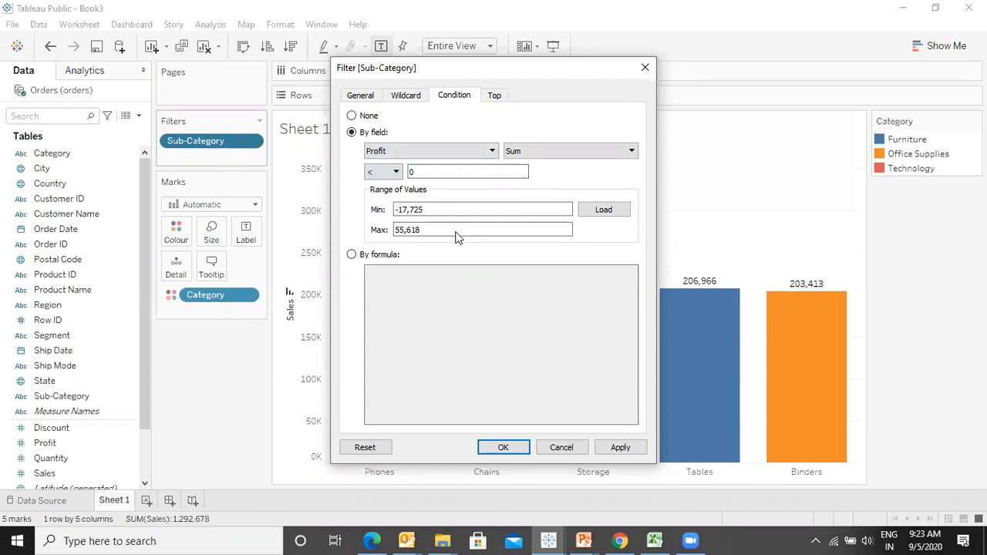
{"action": "left_click", "coordinate": [620, 448]}
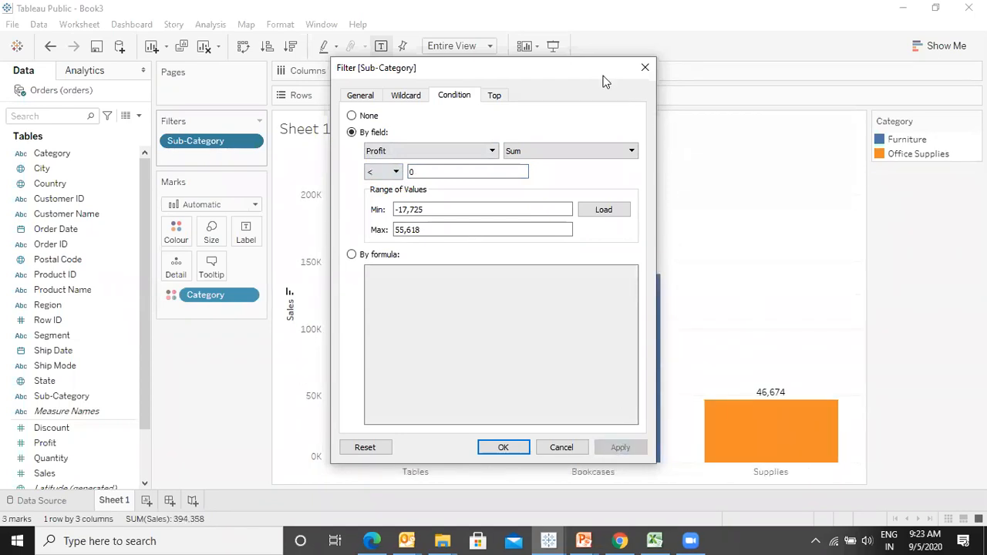
- Reset the Sub-Category condition to None, apply, and close the filter dialog
{"action": "left_click_drag", "start_coordinate": [605, 81], "coordinate": [128, 140]}
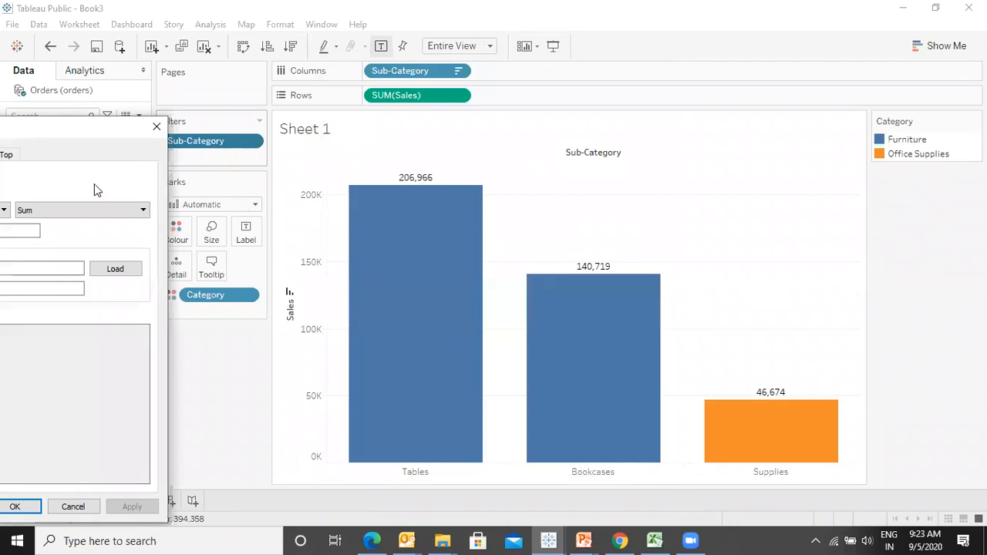
{"action": "left_click_drag", "start_coordinate": [119, 131], "coordinate": [730, 98]}
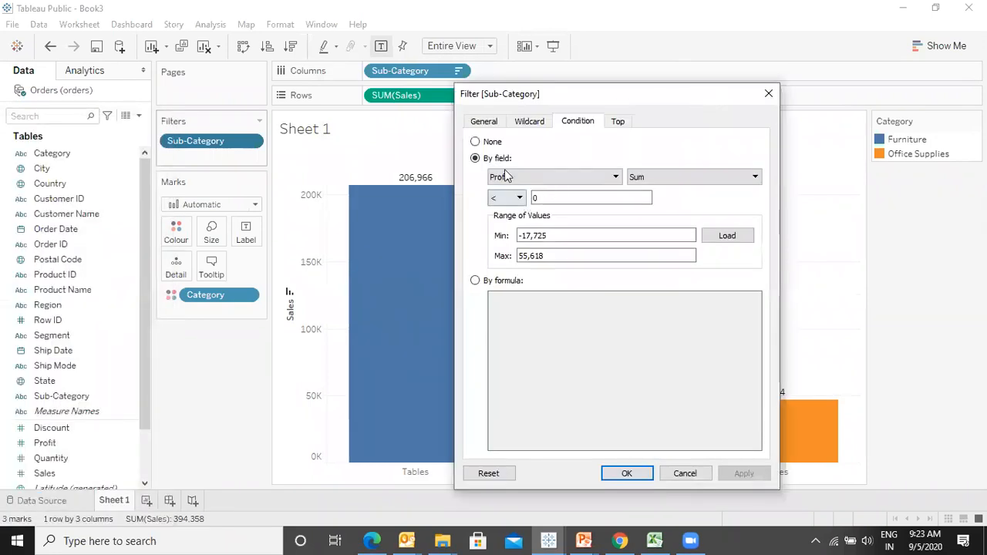
{"action": "left_click", "coordinate": [475, 142]}
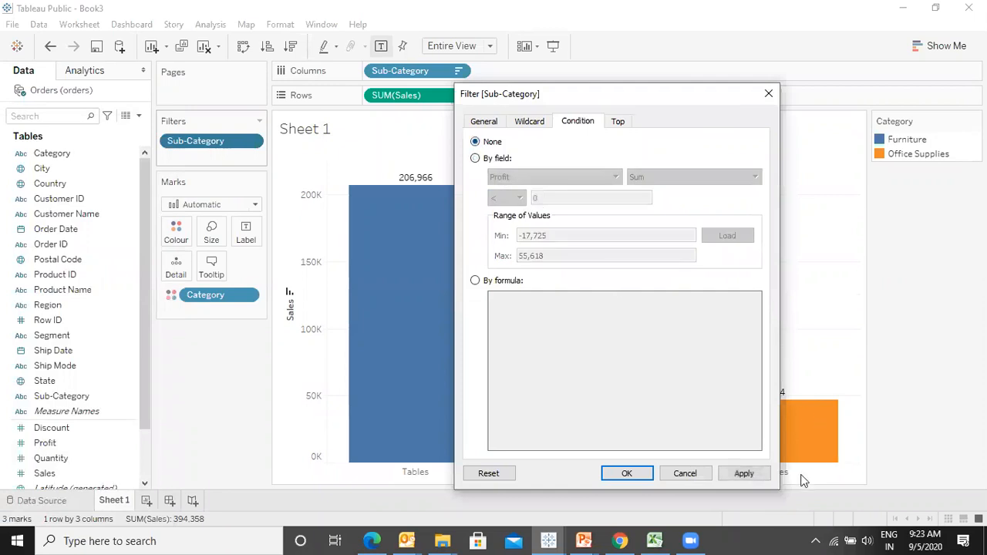
{"action": "left_click", "coordinate": [740, 474]}
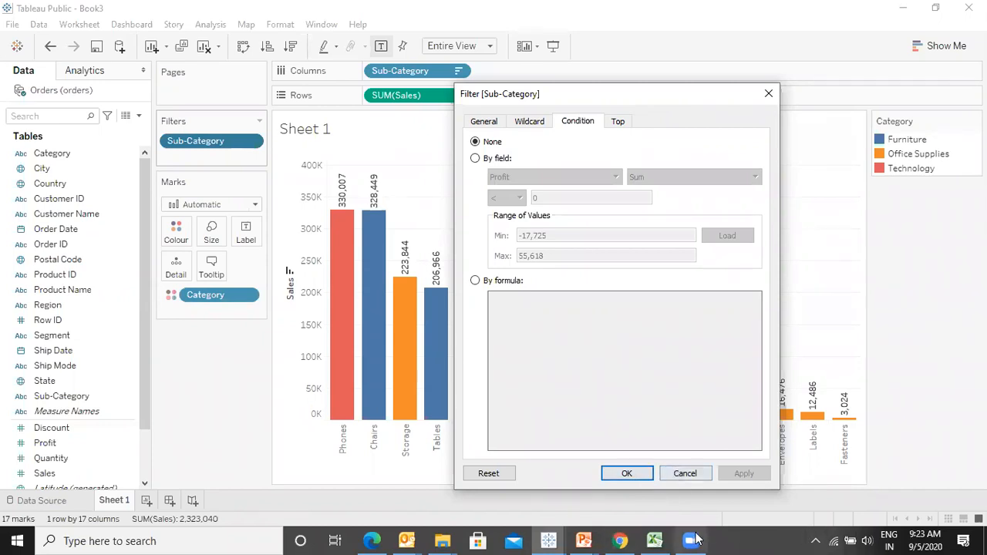
{"action": "mouse_move", "coordinate": [694, 540]}
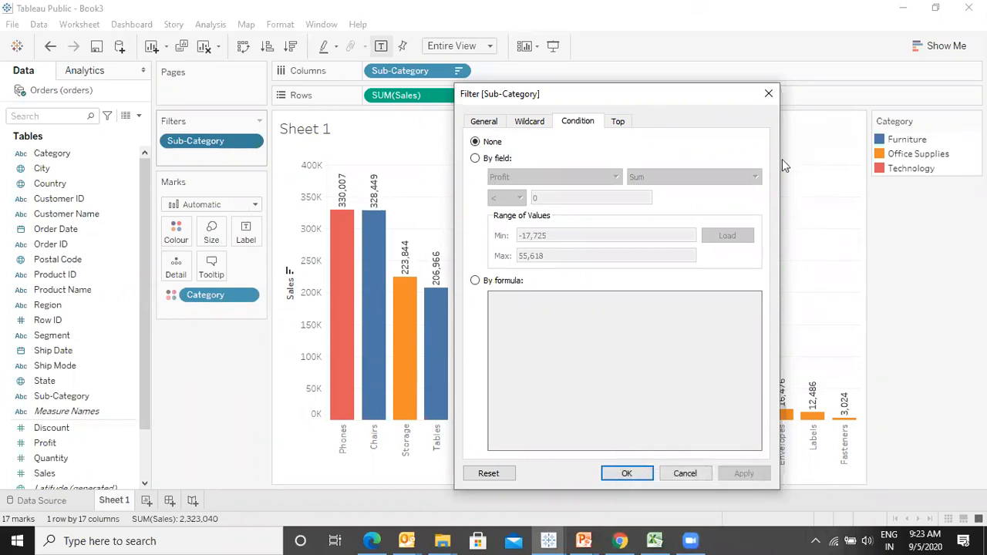
{"action": "left_click", "coordinate": [769, 96]}
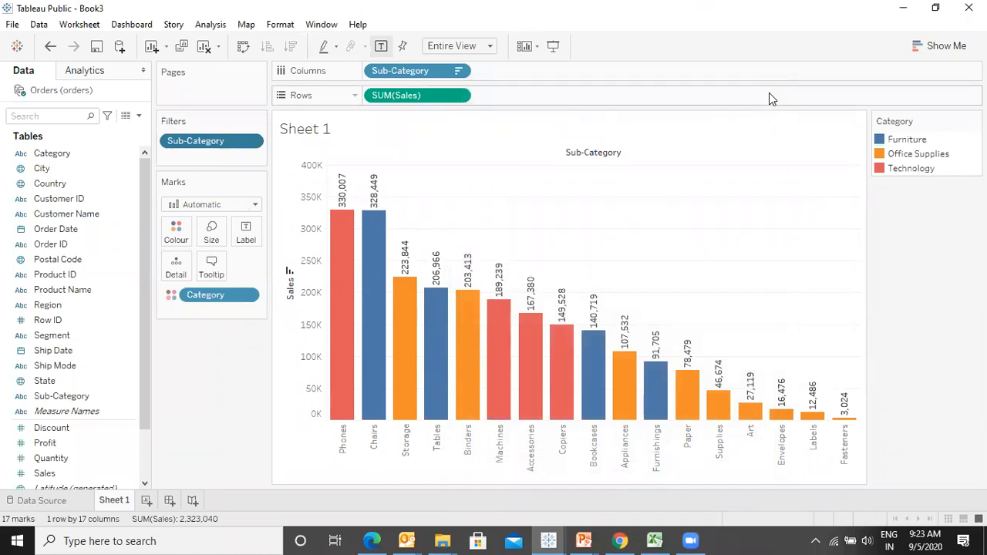
- Edit the Sub-Category filter to keep the Top 5 by sum of Sales, apply and close the dialog
{"action": "left_click", "coordinate": [251, 142]}
{"action": "left_click", "coordinate": [245, 160]}
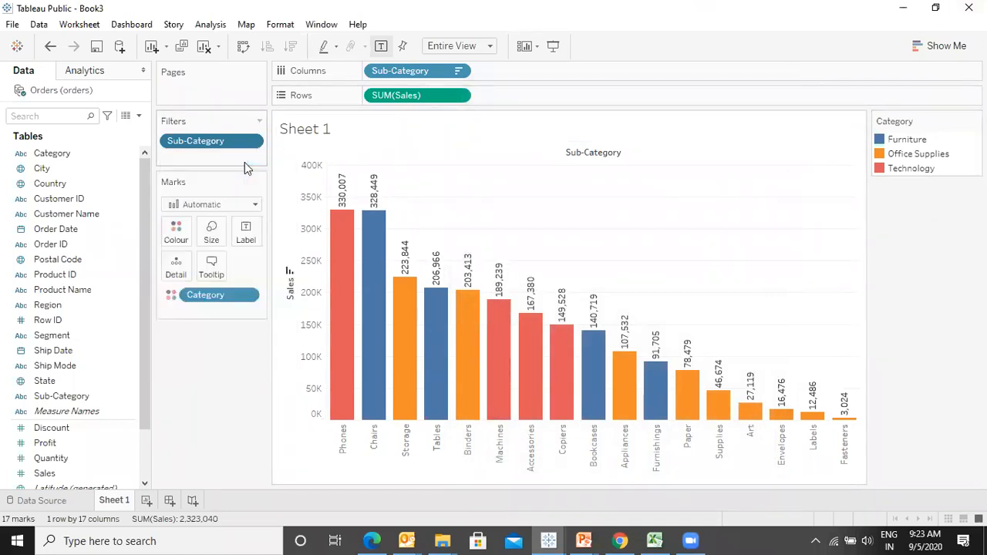
{"action": "left_click", "coordinate": [692, 540]}
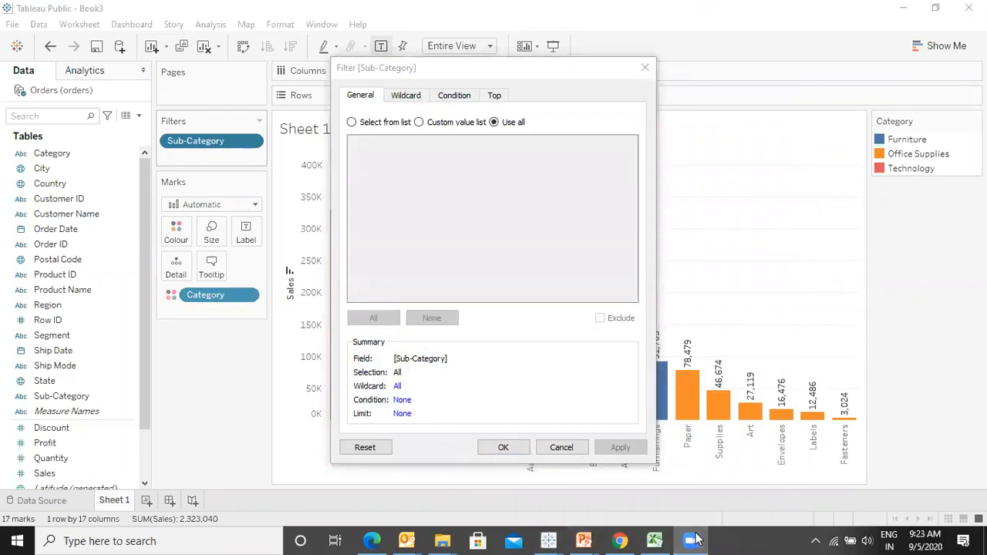
{"action": "left_click", "coordinate": [691, 540]}
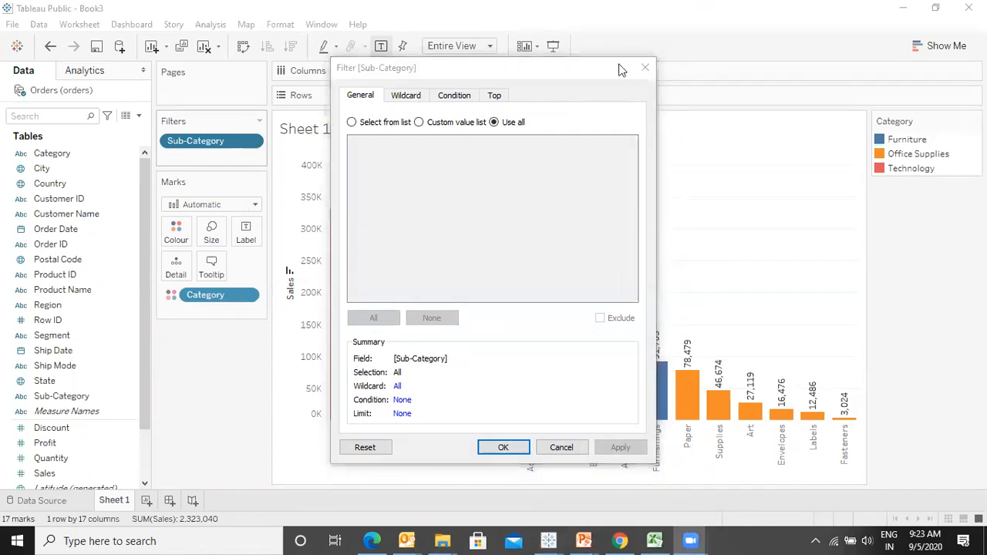
{"action": "left_click", "coordinate": [494, 96]}
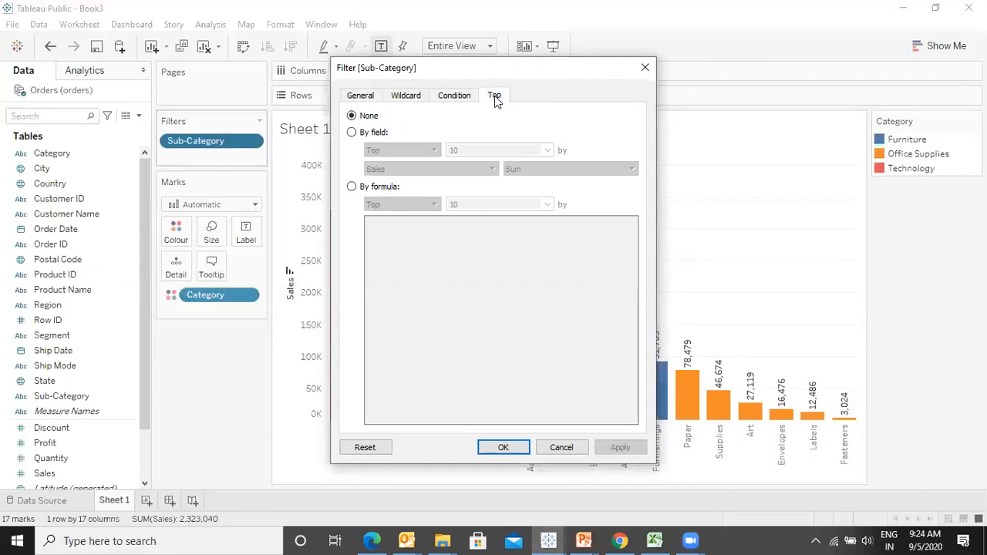
{"action": "left_click", "coordinate": [352, 133]}
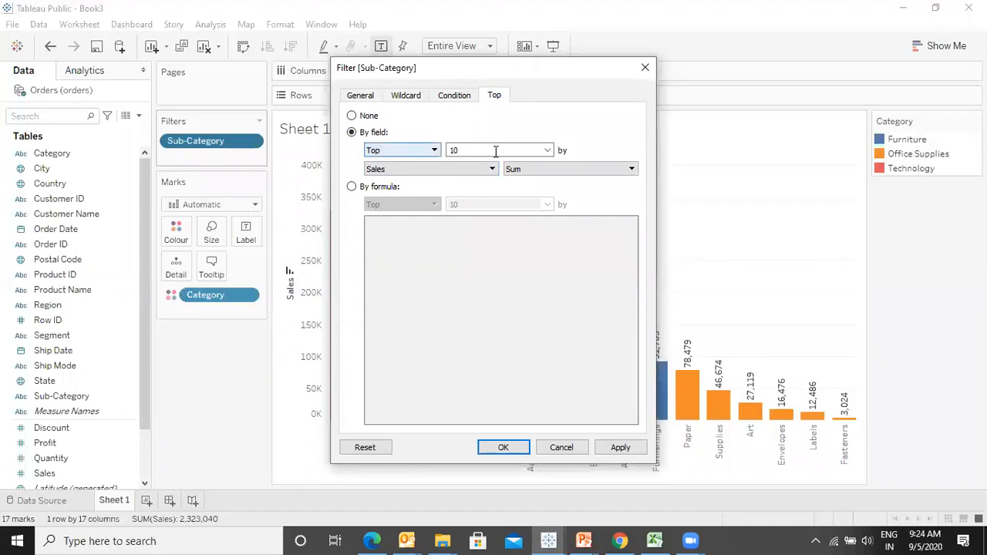
{"action": "left_click_drag", "start_coordinate": [565, 75], "coordinate": [787, 90]}
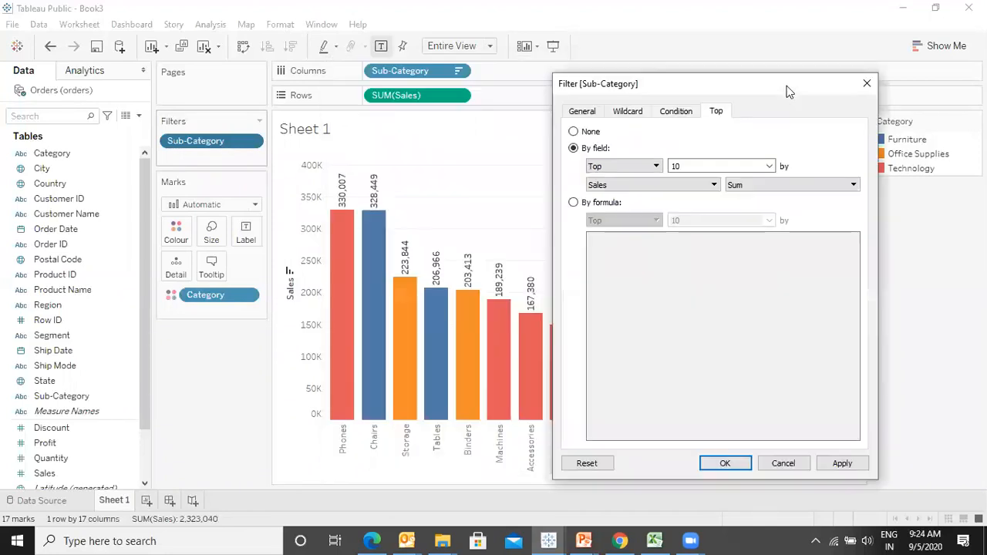
{"action": "left_click", "coordinate": [732, 165]}
{"action": "key", "text": "BackSpace"}
{"action": "key", "text": "BackSpace"}
{"action": "type", "text": "5"}
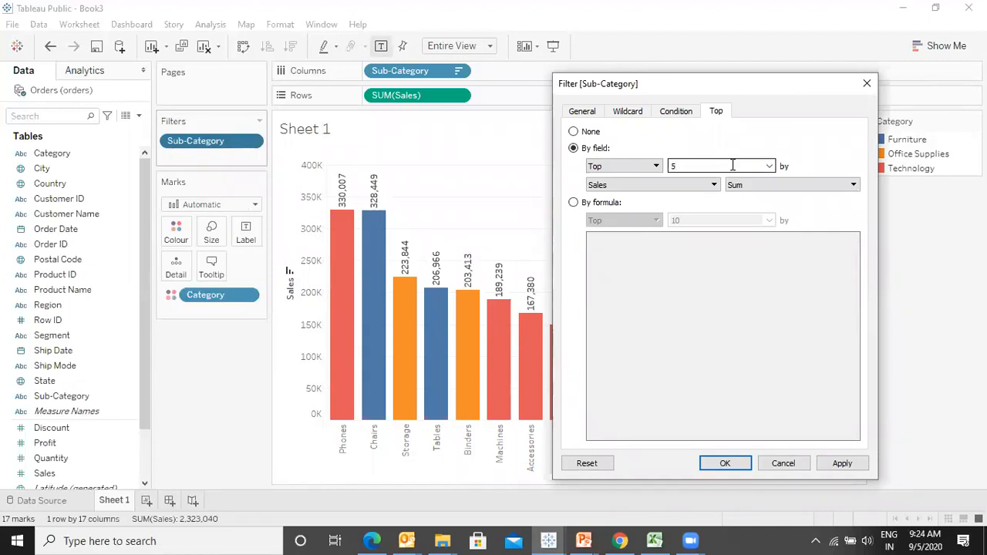
{"action": "left_click", "coordinate": [840, 466]}
{"action": "left_click", "coordinate": [723, 463]}
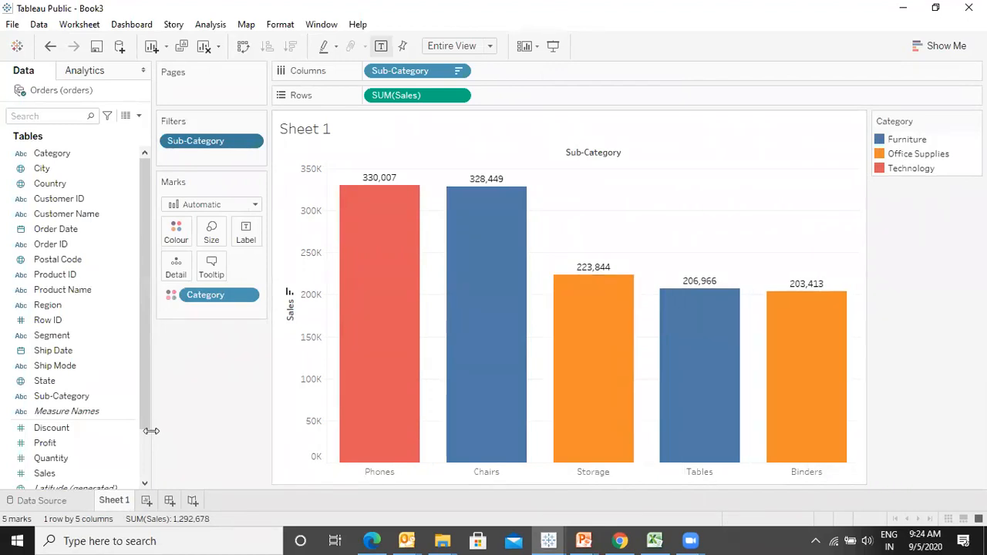
- Reopen the Sub-Category filter, review its General, Wildcard, Condition and Top tabs, and cancel the dialog
{"action": "mouse_move", "coordinate": [653, 540]}
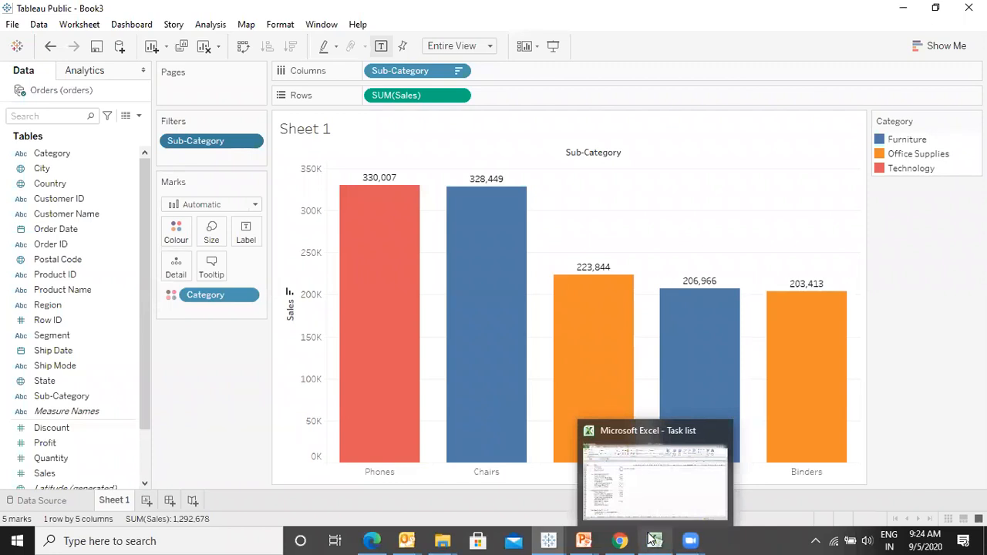
{"action": "left_click", "coordinate": [653, 539]}
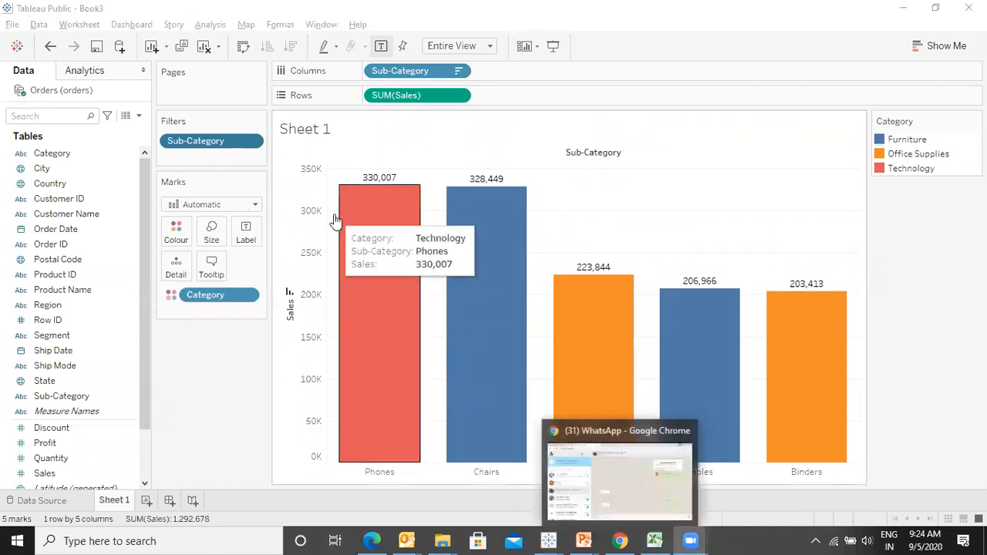
{"action": "left_click", "coordinate": [251, 140]}
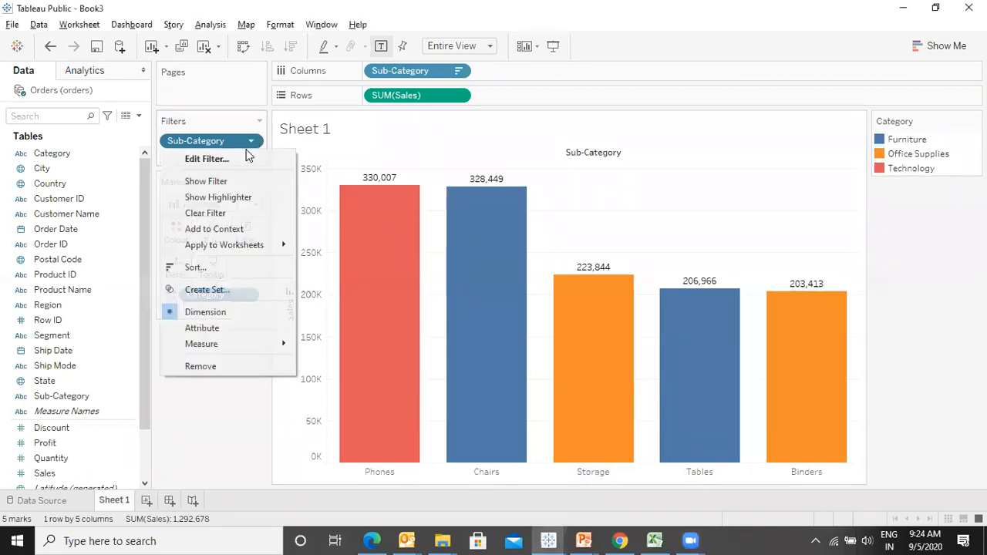
{"action": "left_click", "coordinate": [266, 162]}
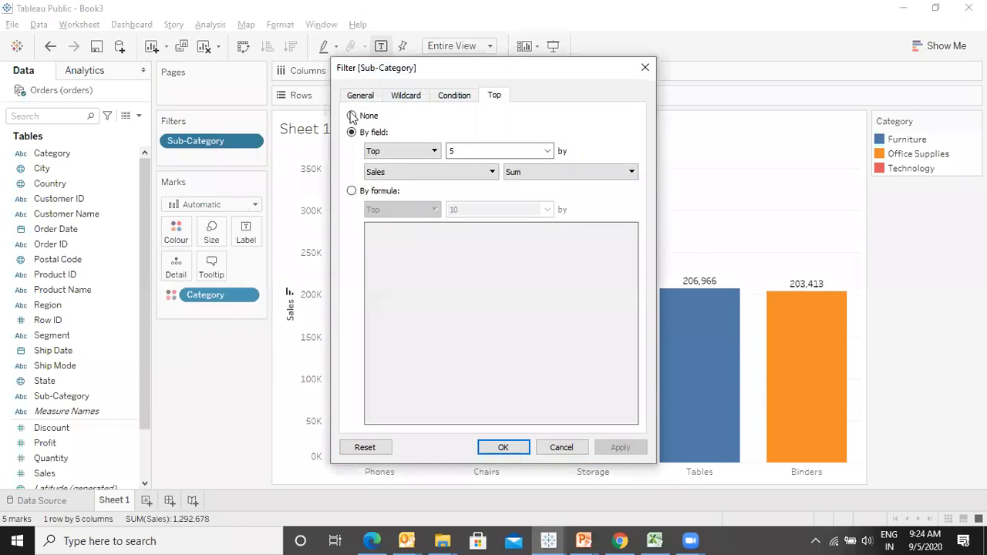
{"action": "left_click", "coordinate": [357, 97]}
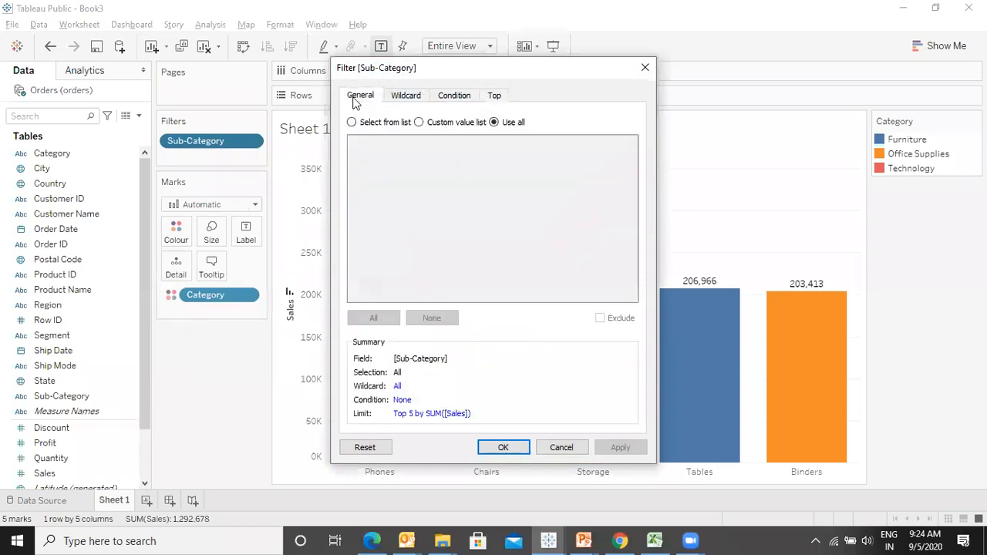
{"action": "left_click", "coordinate": [406, 97]}
{"action": "left_click", "coordinate": [448, 97]}
{"action": "left_click", "coordinate": [496, 97]}
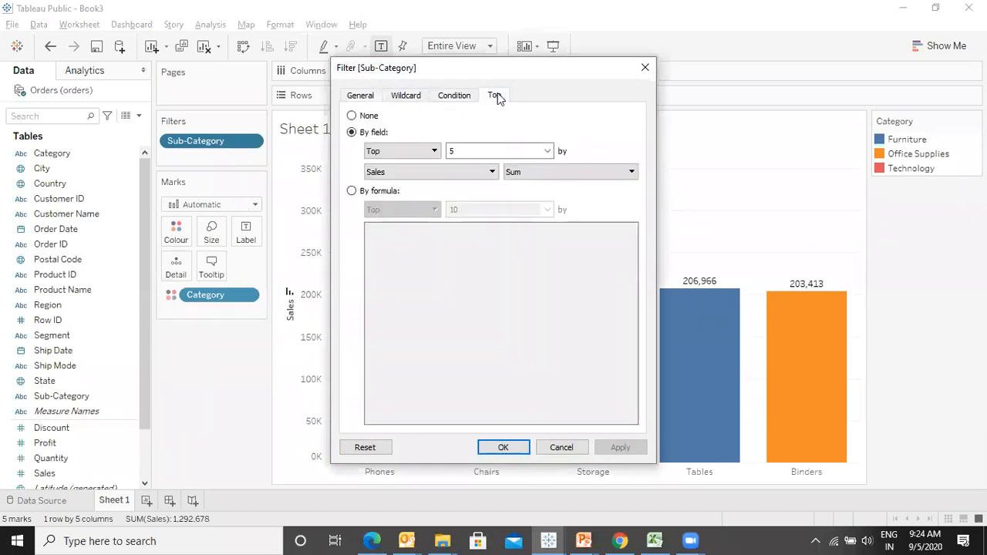
{"action": "left_click", "coordinate": [361, 96]}
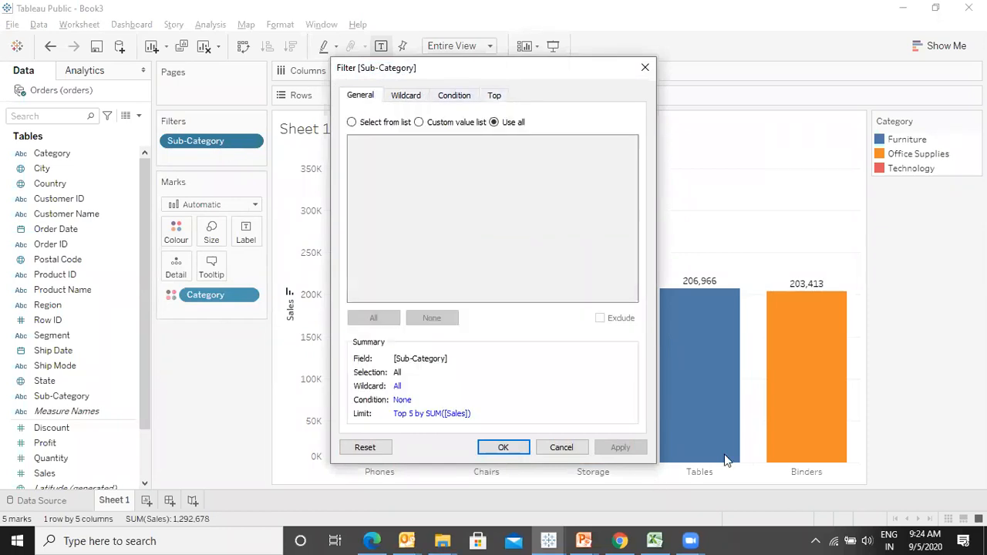
{"action": "left_click", "coordinate": [560, 447]}
- Remove the Sub-Category filter from the view
{"action": "left_click_drag", "start_coordinate": [198, 140], "coordinate": [128, 414]}
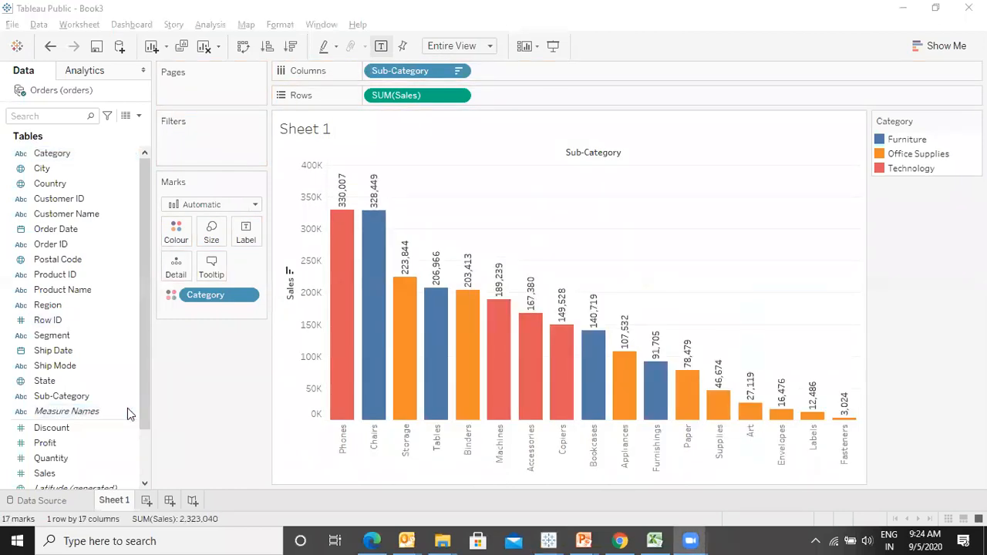
{"action": "key", "text": "alt+Tab"}
{"action": "left_click", "coordinate": [593, 71]}
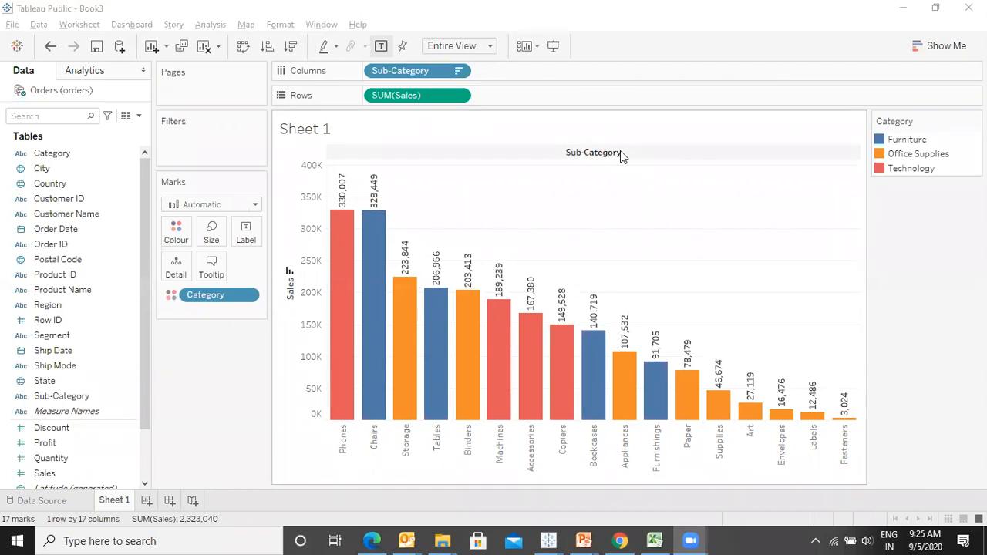
- Add Sub-Category as a filter with a condition keeping sum of Sales >= 300000, and apply it
{"action": "left_click", "coordinate": [77, 397]}
{"action": "left_click_drag", "start_coordinate": [77, 397], "coordinate": [204, 127]}
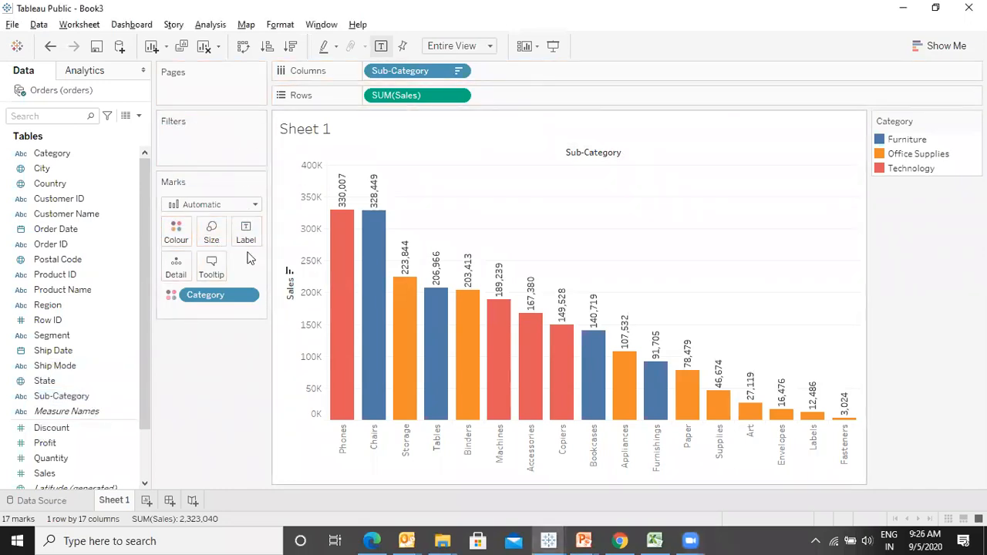
{"action": "left_click_drag", "start_coordinate": [46, 395], "coordinate": [223, 149]}
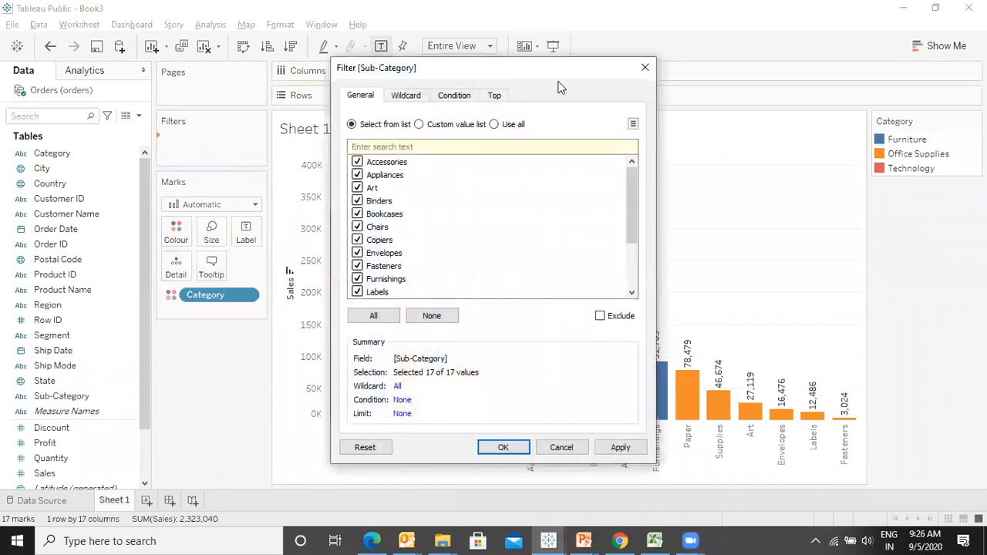
{"action": "left_click", "coordinate": [453, 98]}
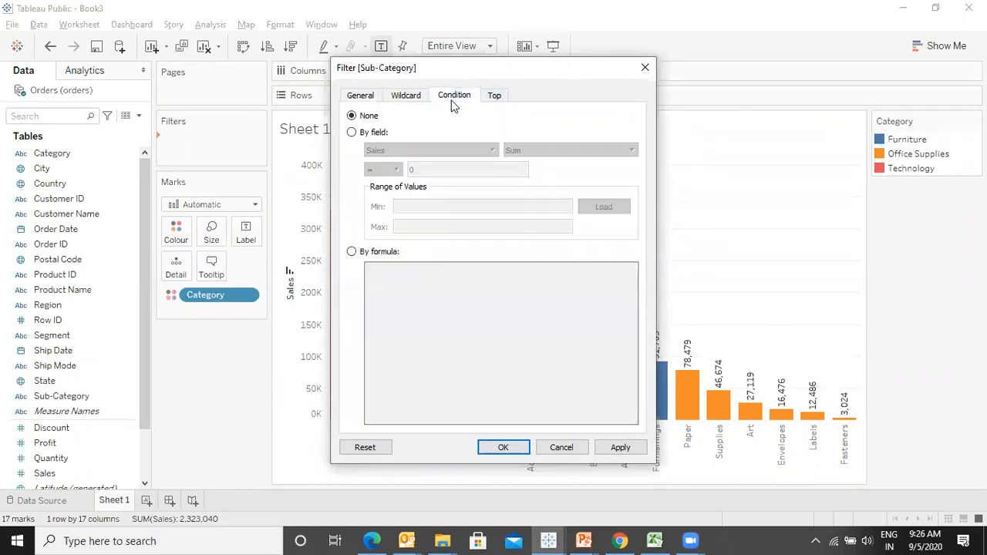
{"action": "left_click", "coordinate": [353, 133]}
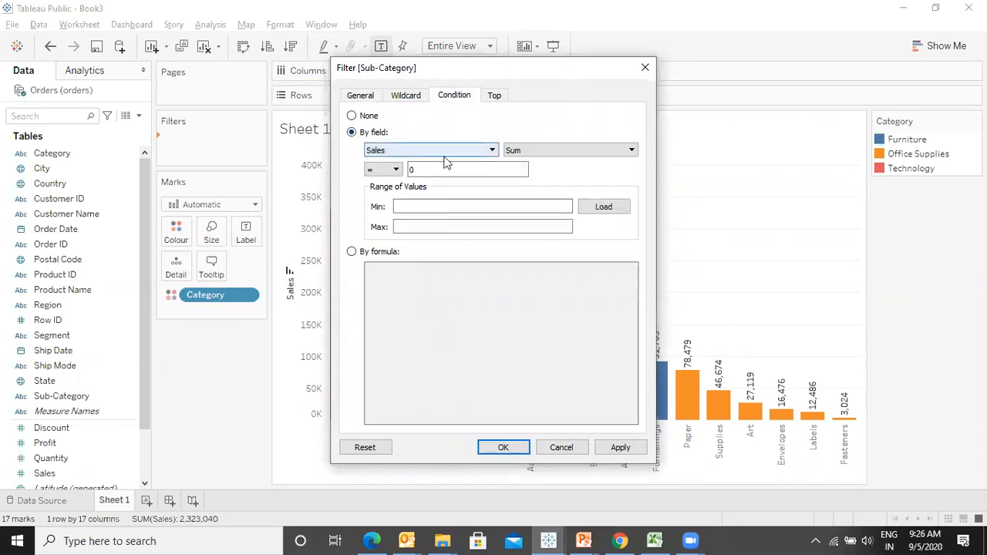
{"action": "left_click", "coordinate": [395, 169]}
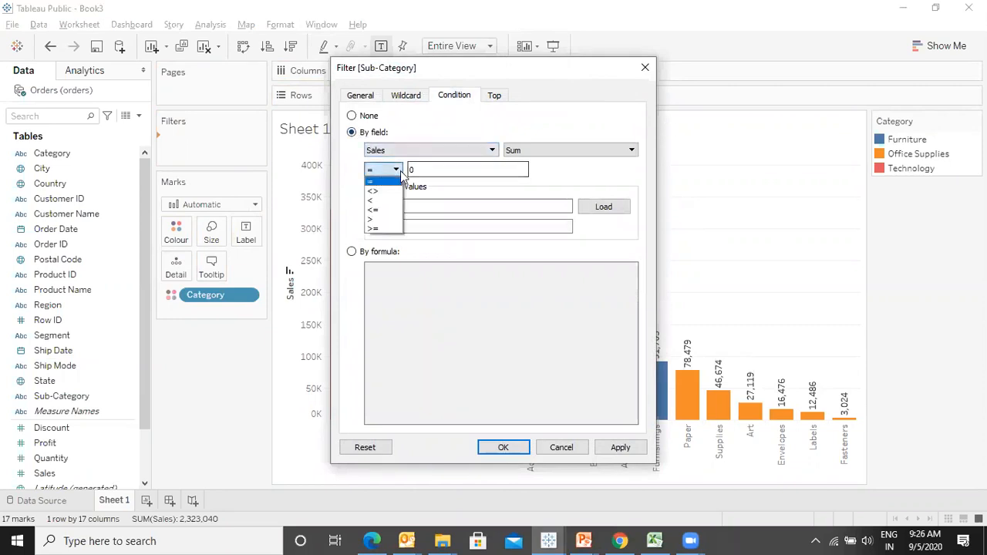
{"action": "left_click", "coordinate": [377, 229]}
{"action": "left_click", "coordinate": [456, 170]}
{"action": "double_click", "coordinate": [456, 170]}
{"action": "key", "text": "BackSpace"}
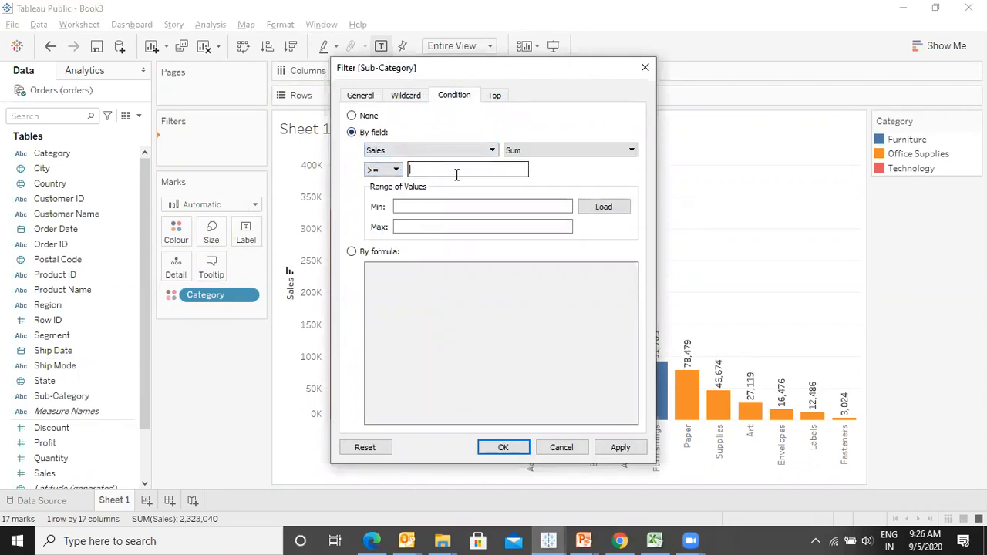
{"action": "type", "text": "300000"}
{"action": "left_click", "coordinate": [636, 453]}
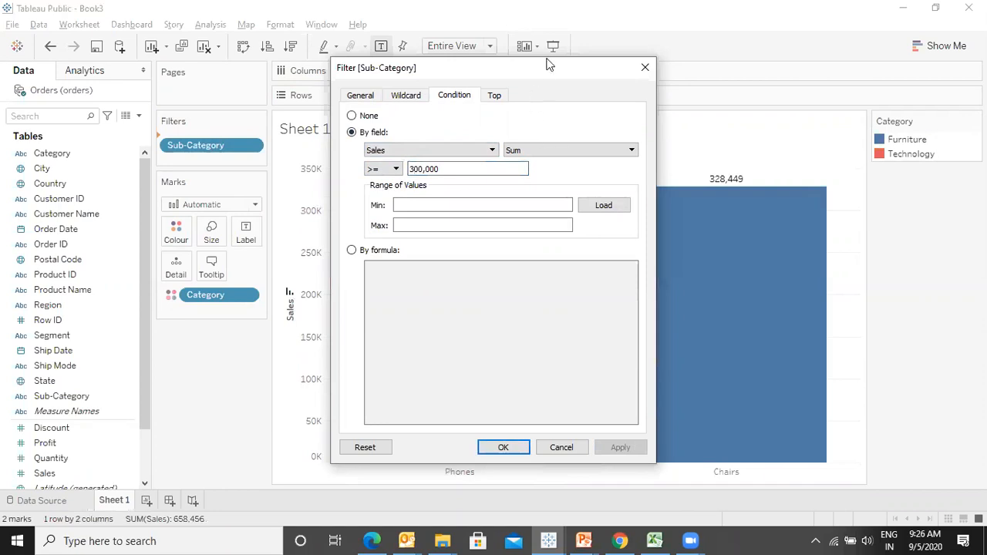
- Switch the condition to a formula and enter SUM([Sales])>=200000
{"action": "left_click_drag", "start_coordinate": [539, 60], "coordinate": [229, 72]}
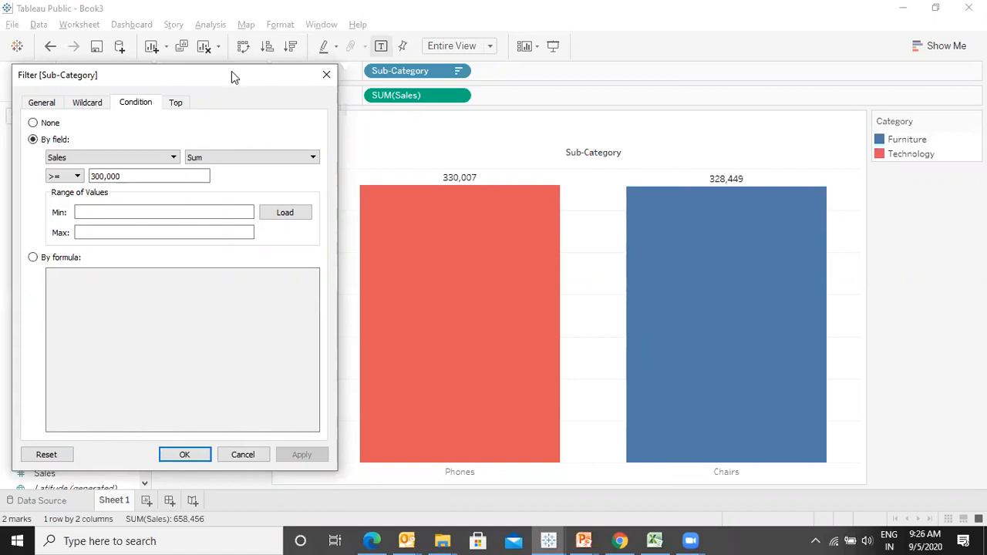
{"action": "left_click_drag", "start_coordinate": [231, 71], "coordinate": [533, 35]}
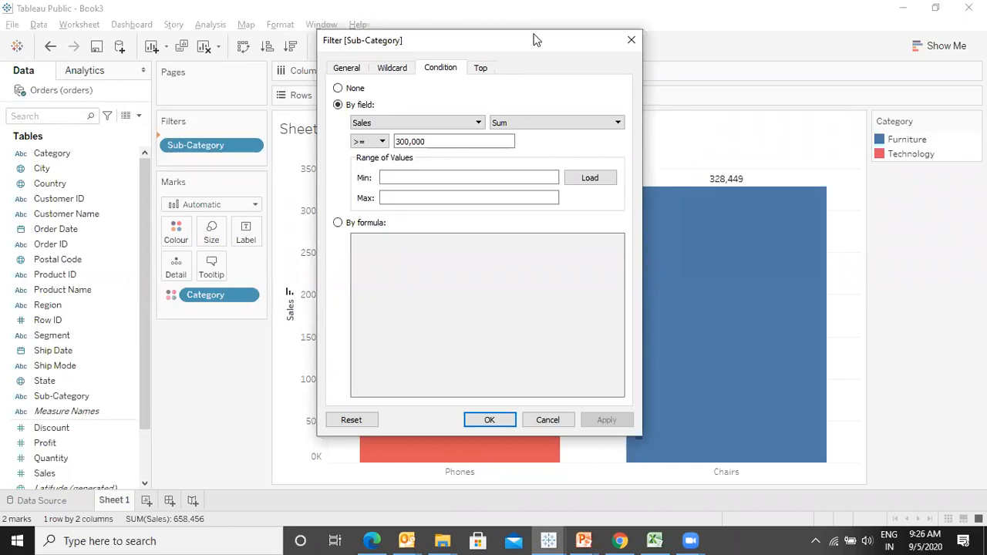
{"action": "left_click", "coordinate": [338, 223]}
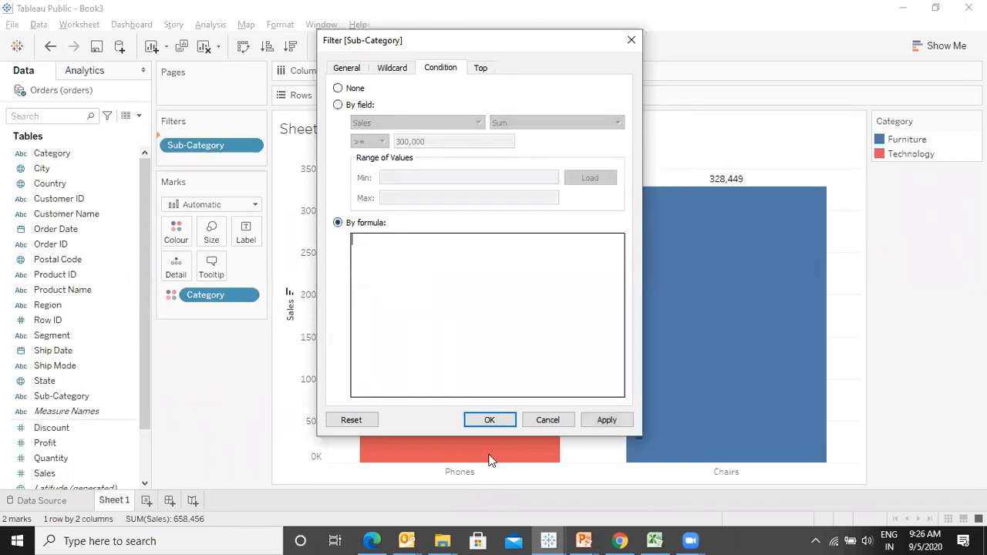
{"action": "type", "text": "su"}
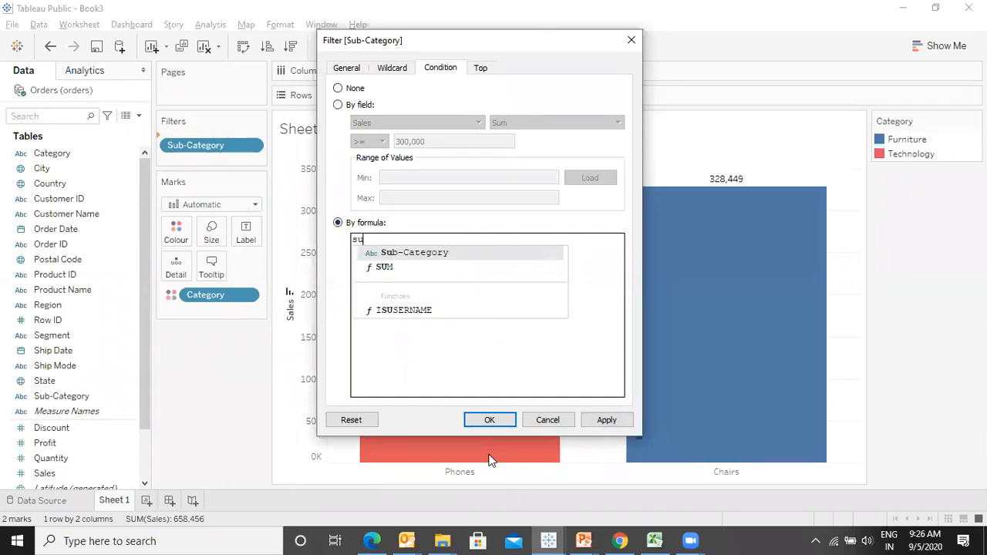
{"action": "key", "text": "Down"}
{"action": "key", "text": "Return"}
{"action": "type", "text": "sa"}
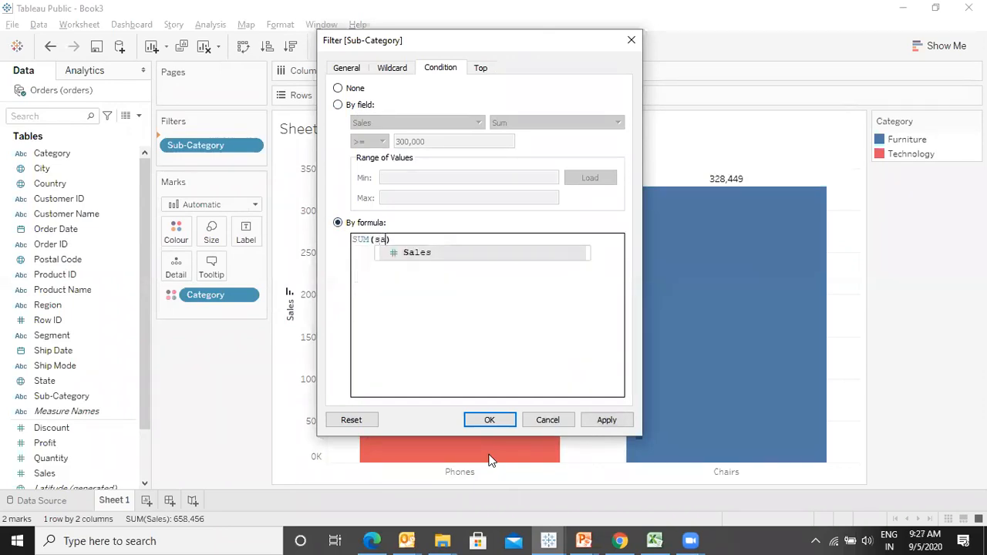
{"action": "key", "text": "Return"}
{"action": "type", "text": ">=200000"}
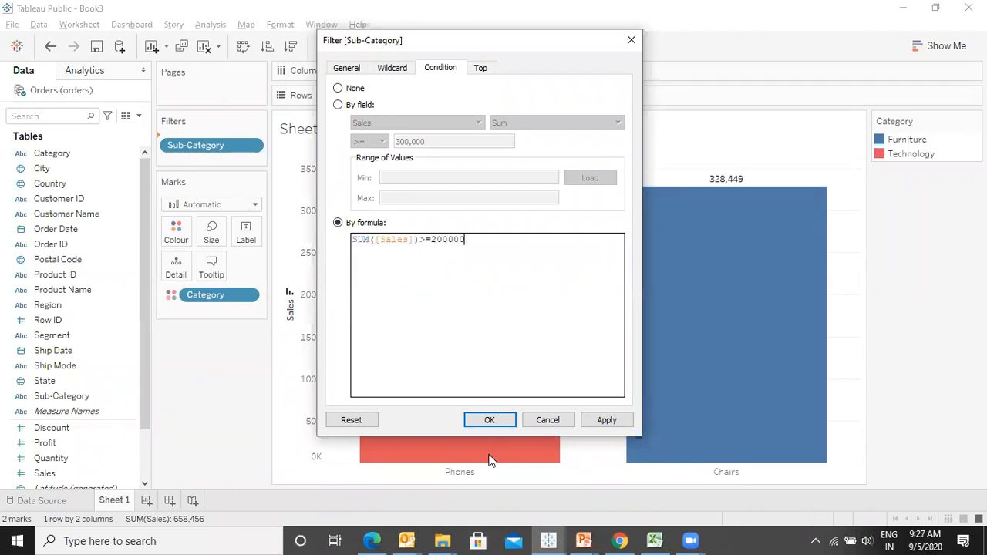
{"action": "type", "text": " a"}
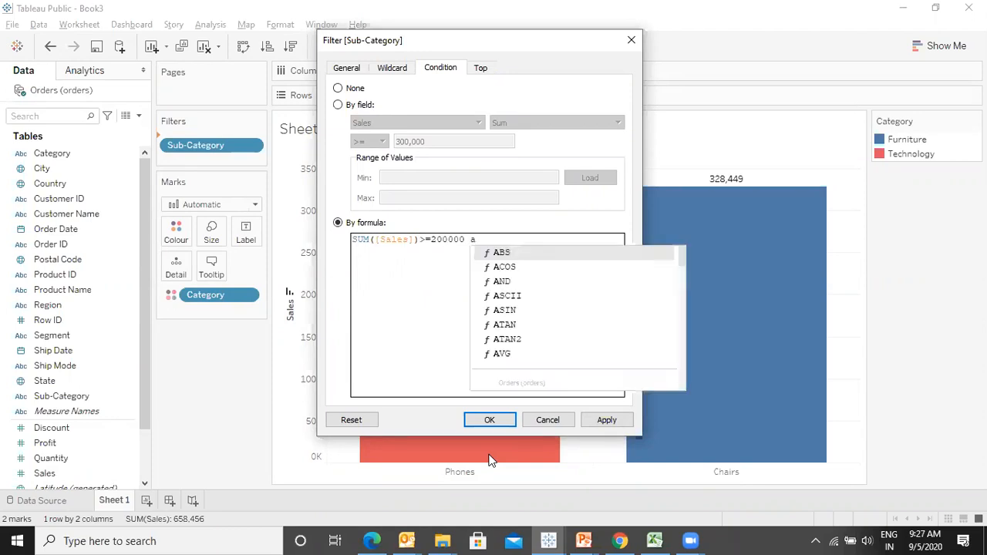
- Extend the condition formula to SUM([Sales])>=200000 AND SUM([Sales])<=300000
{"action": "key", "text": "BackSpace"}
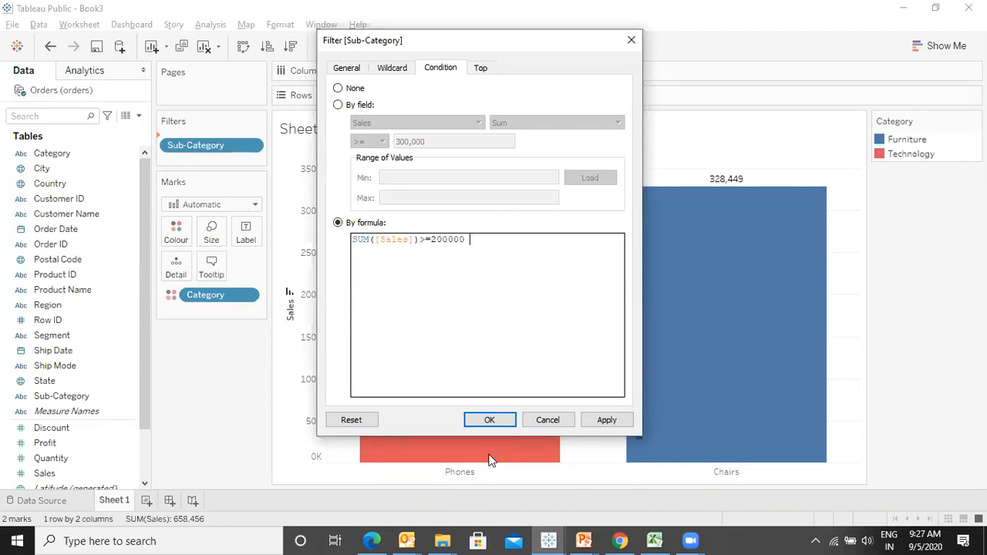
{"action": "type", "text": "an"}
{"action": "key", "text": "Return"}
{"action": "type", "text": "su"}
{"action": "key", "text": "Down"}
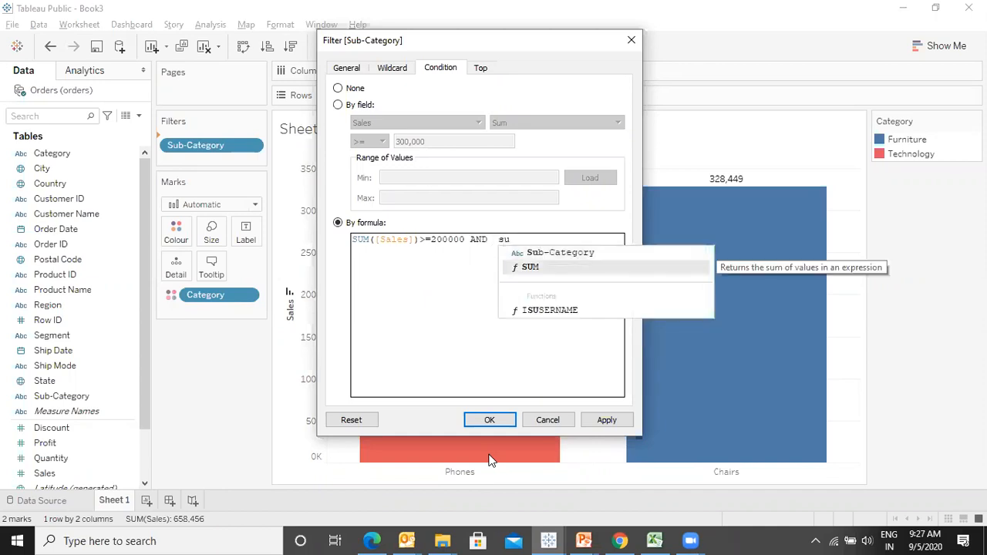
{"action": "key", "text": "Return"}
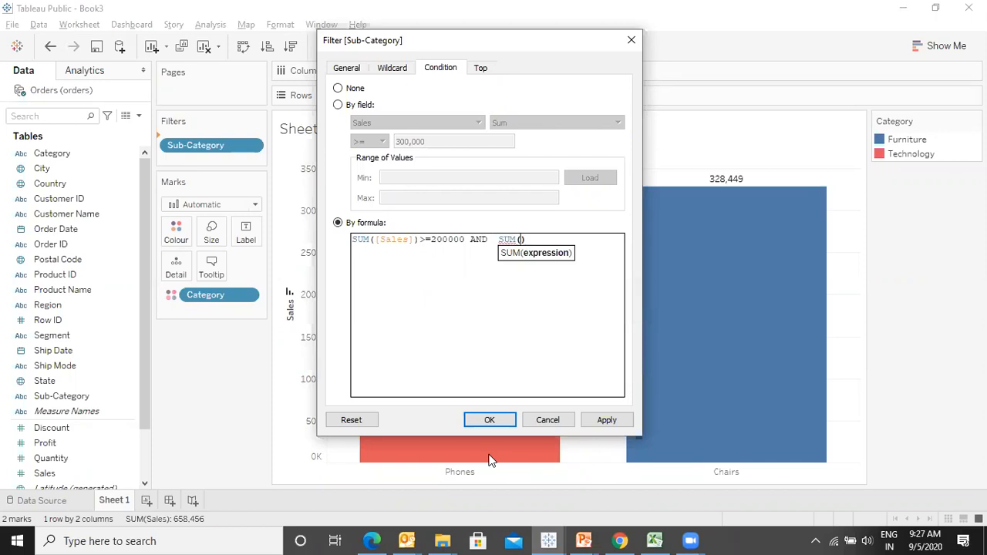
{"action": "type", "text": "sa"}
{"action": "key", "text": "Return"}
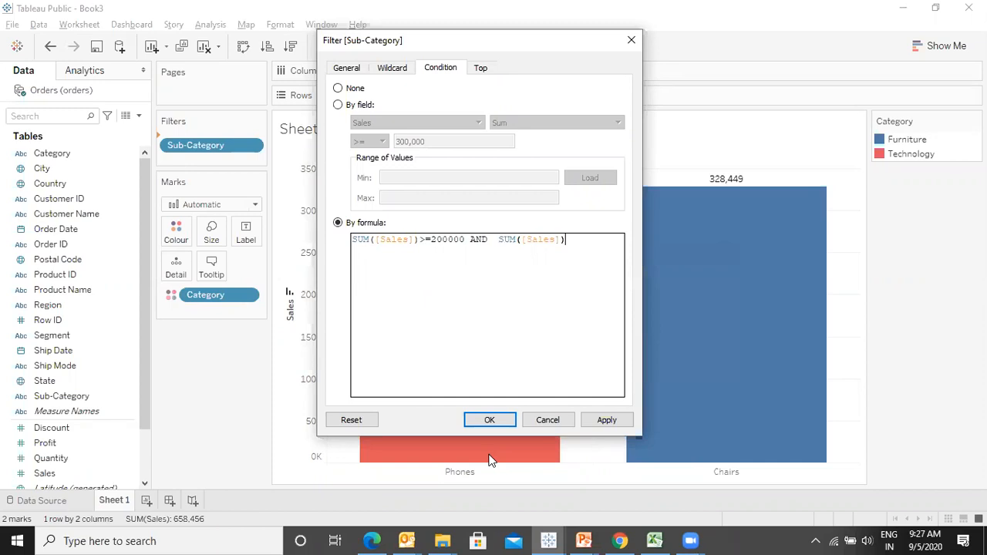
{"action": "type", "text": "<=300000"}
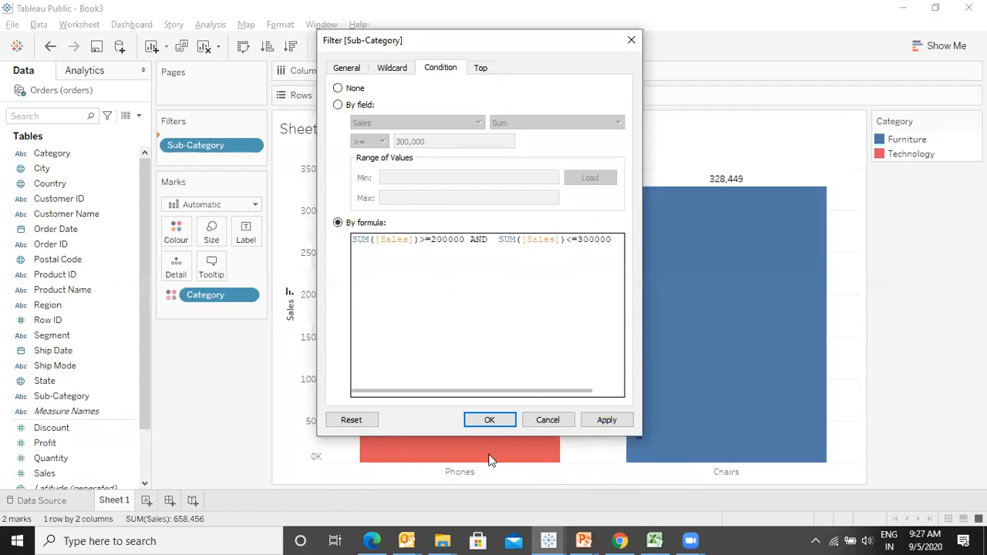
- Try to replace AND with OR in the formula and apply the filter
{"action": "key", "text": "ctrl+Left"}
{"action": "key", "text": "ctrl+Left"}
{"action": "key", "text": "ctrl+Left"}
{"action": "key", "text": "ctrl+Left"}
{"action": "key", "text": "ctrl+Left"}
{"action": "key", "text": "ctrl+shift+Left"}
{"action": "type", "text": "or"}
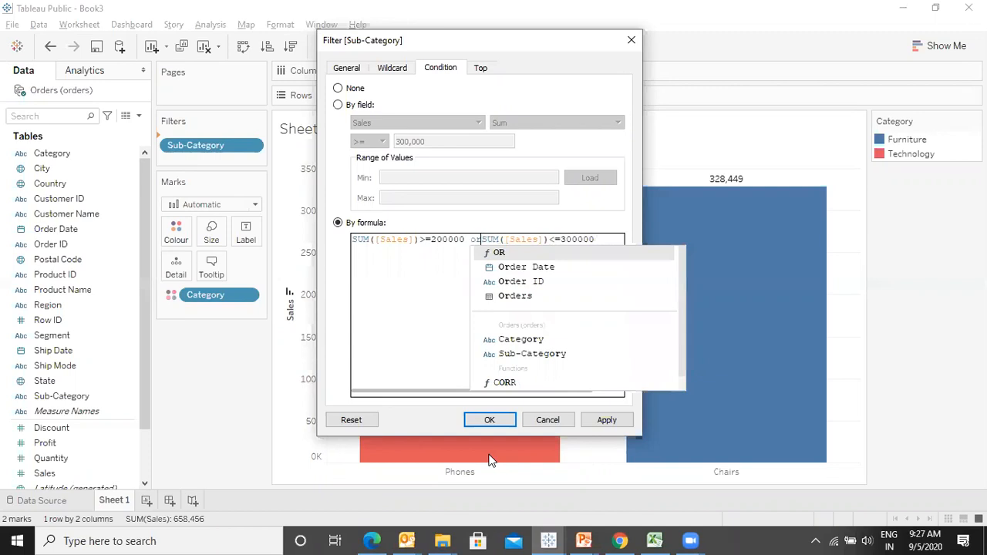
{"action": "key", "text": "Return"}
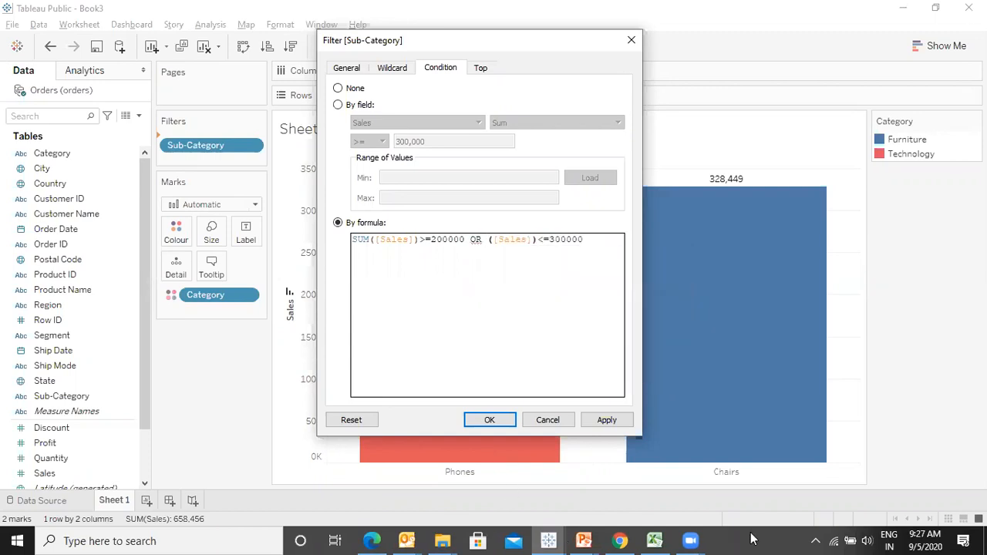
{"action": "left_click", "coordinate": [622, 422]}
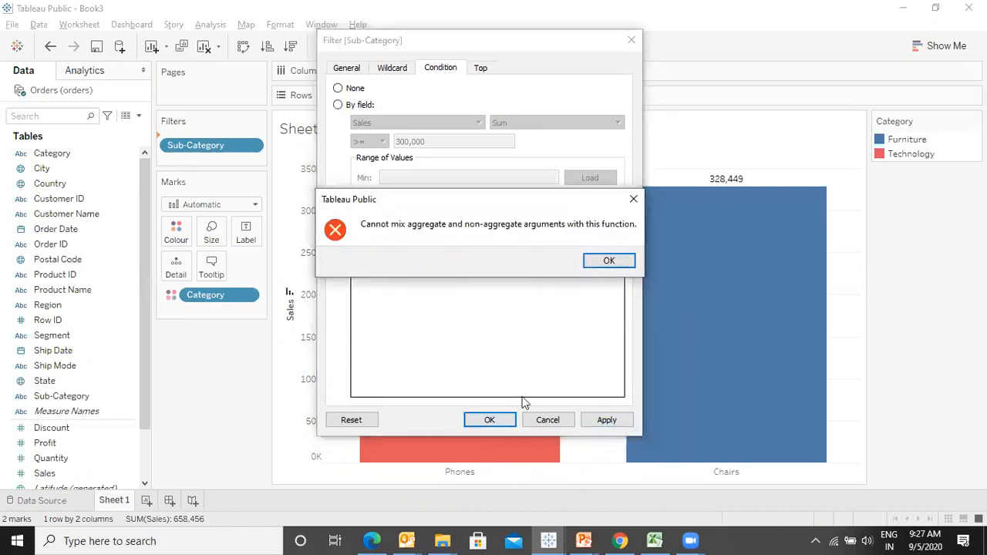
{"action": "left_click", "coordinate": [608, 267]}
- Clear the condition formula and start it again as SUM([Sales])
{"action": "left_click", "coordinate": [525, 283]}
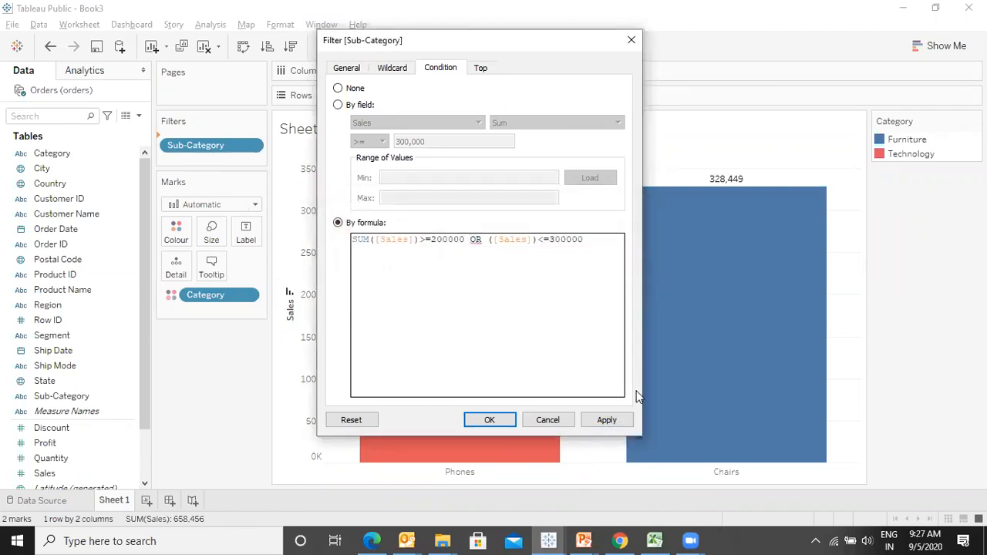
{"action": "key", "text": "shift+End"}
{"action": "key", "text": "Delete"}
{"action": "key", "text": "ctrl+a"}
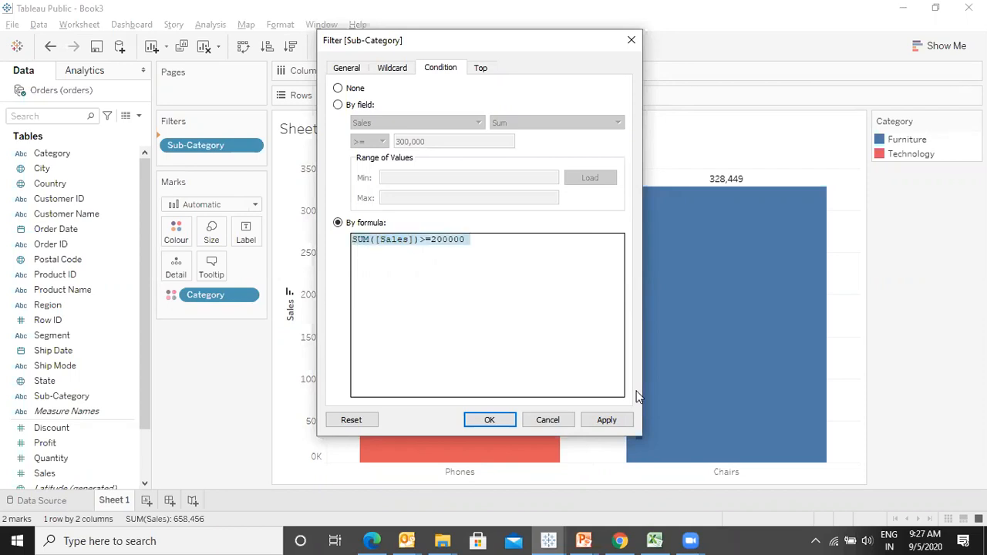
{"action": "type", "text": "betw"}
{"action": "key", "text": "BackSpace"}
{"action": "key", "text": "BackSpace"}
{"action": "key", "text": "BackSpace"}
{"action": "key", "text": "BackSpace"}
{"action": "type", "text": "su"}
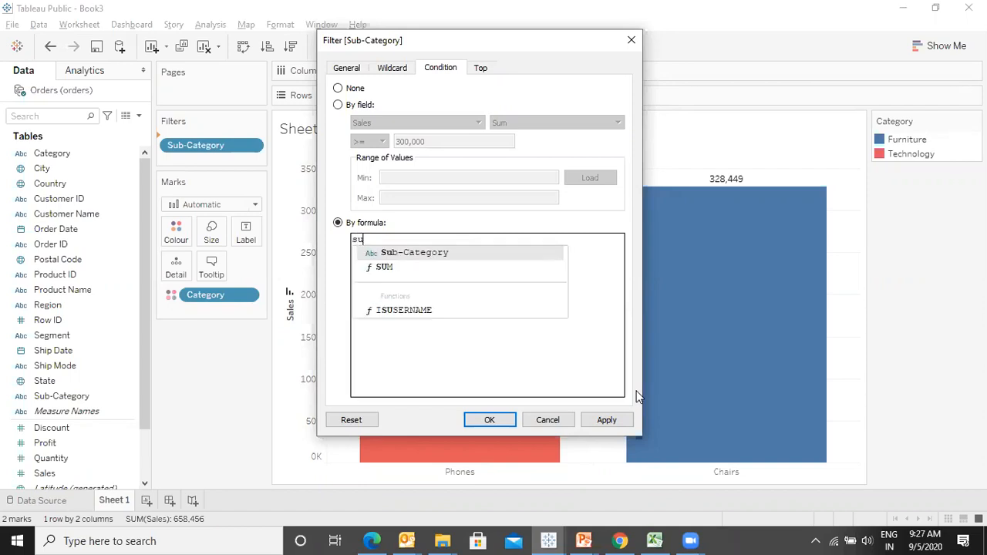
{"action": "key", "text": "Return"}
{"action": "type", "text": "sa"}
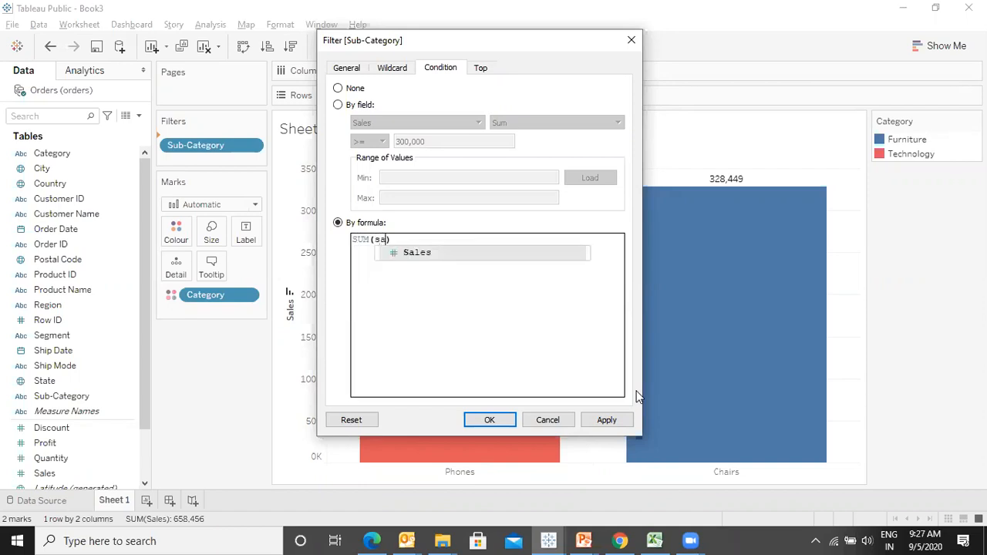
{"action": "key", "text": "Return"}
{"action": "key", "text": "Right"}
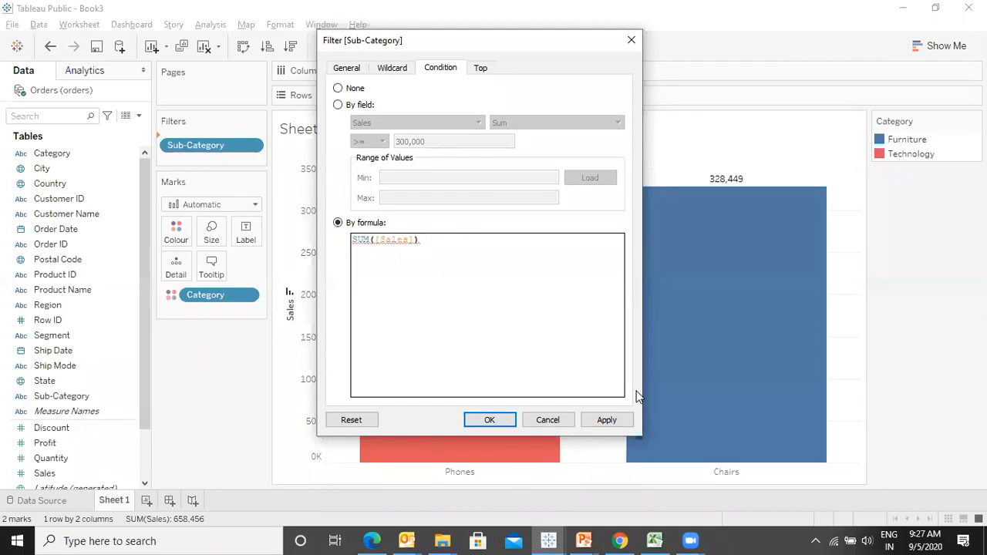
- Complete the formula as SUM([Sales]) >=200000 and SUM([Sales])<300000 and apply the filter
{"action": "type", "text": "be"}
{"action": "key", "text": "BackSpace"}
{"action": "key", "text": "BackSpace"}
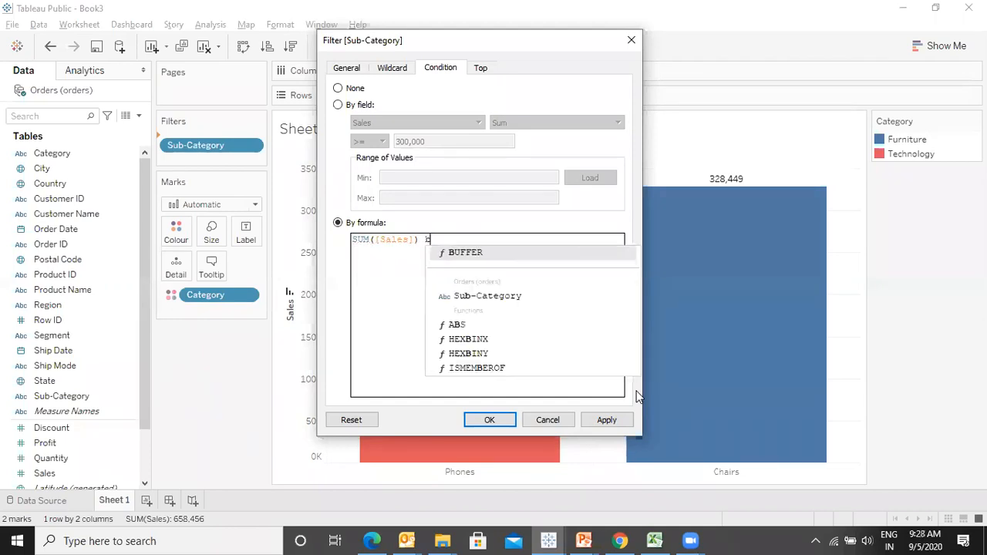
{"action": "type", "text": ">"}
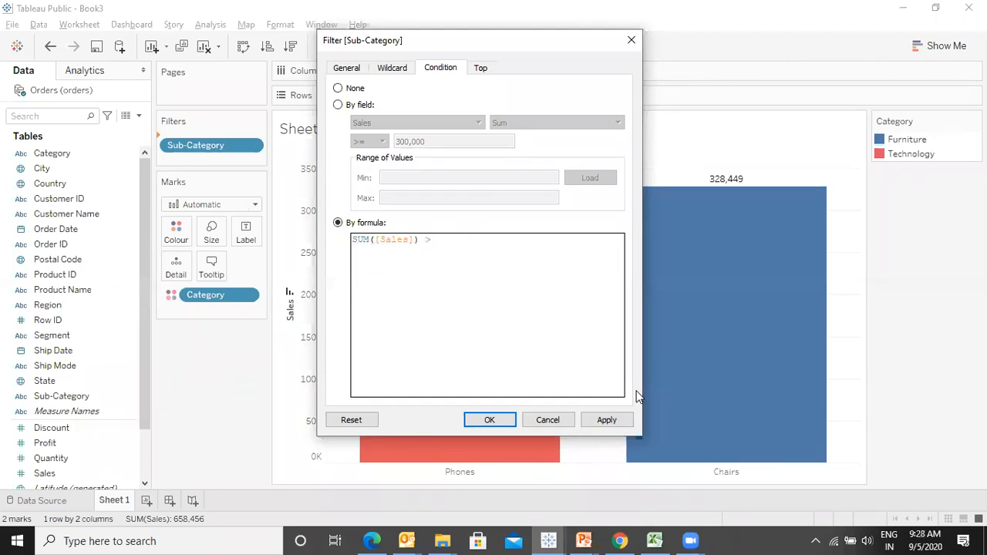
{"action": "type", "text": "=200000 and sum"}
{"action": "key", "text": "Return"}
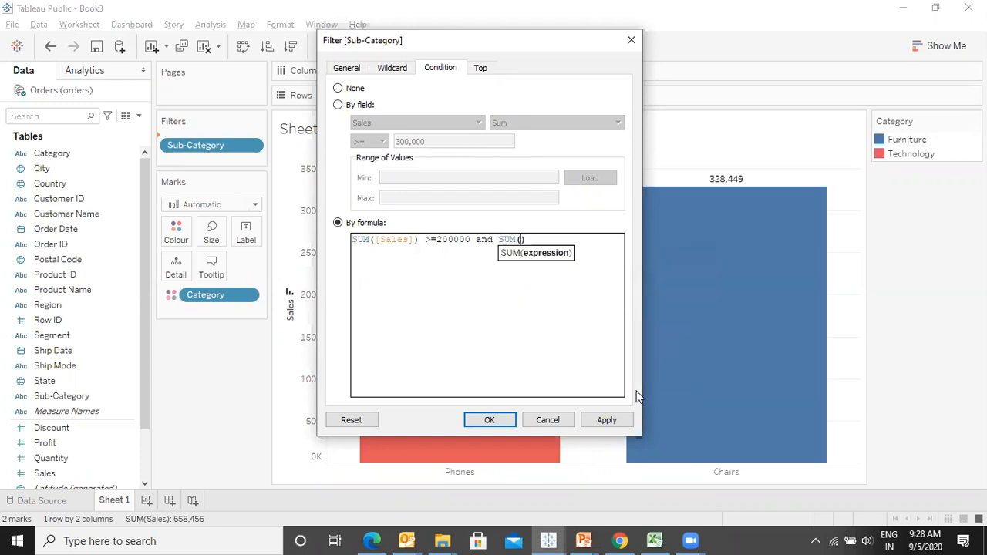
{"action": "type", "text": "sa"}
{"action": "key", "text": "Return"}
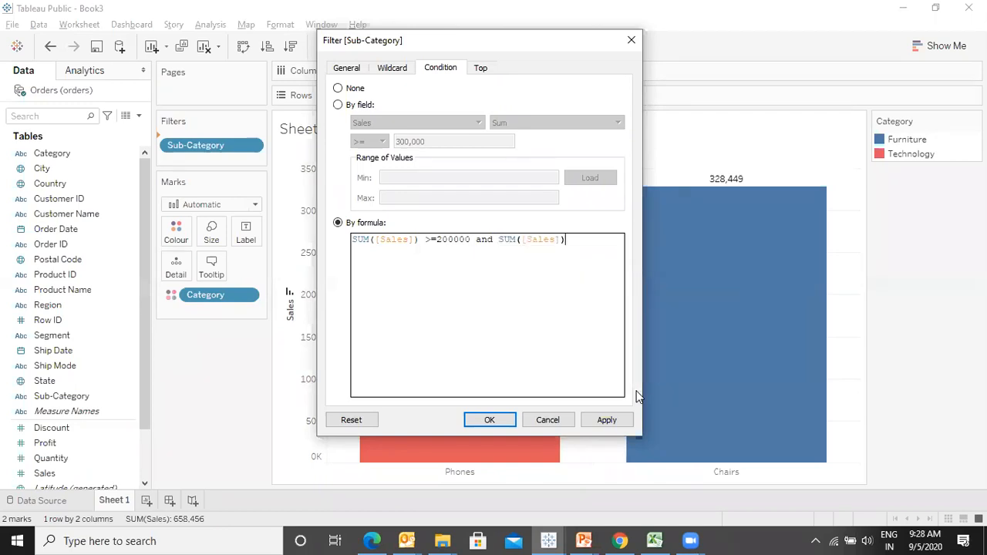
{"action": "type", "text": "<300000"}
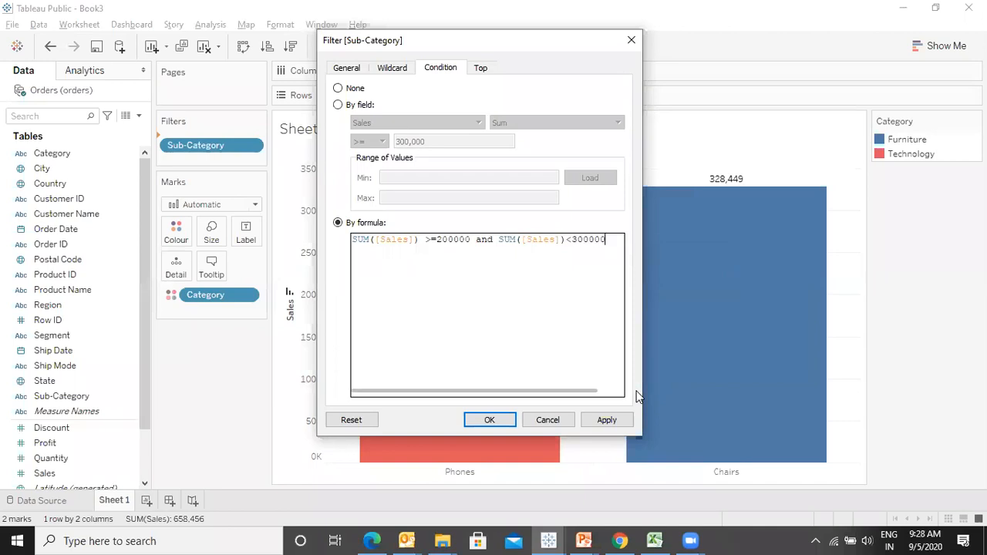
{"action": "left_click", "coordinate": [607, 422]}
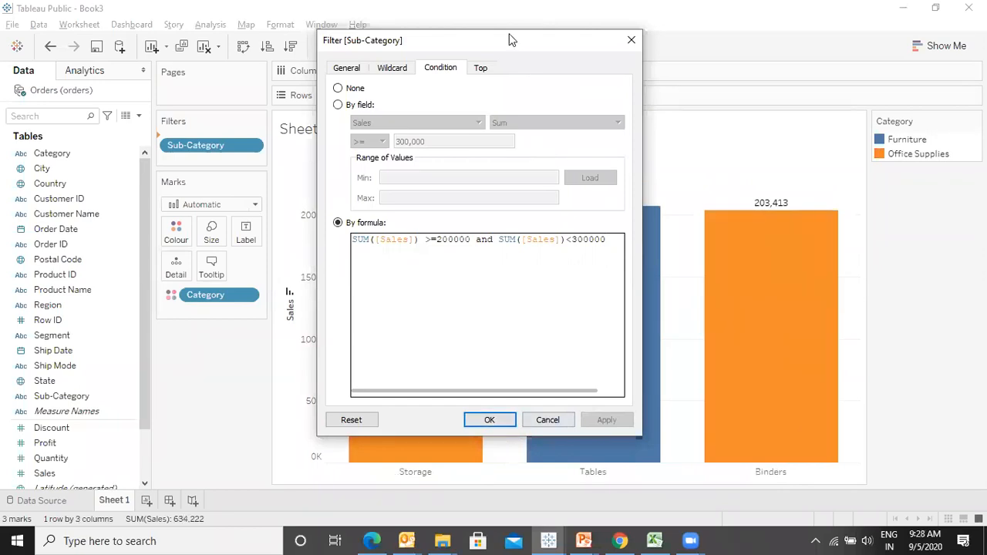
- Close the filter dialog and remove the Sub-Category filter from the view
{"action": "left_click_drag", "start_coordinate": [509, 40], "coordinate": [117, 25]}
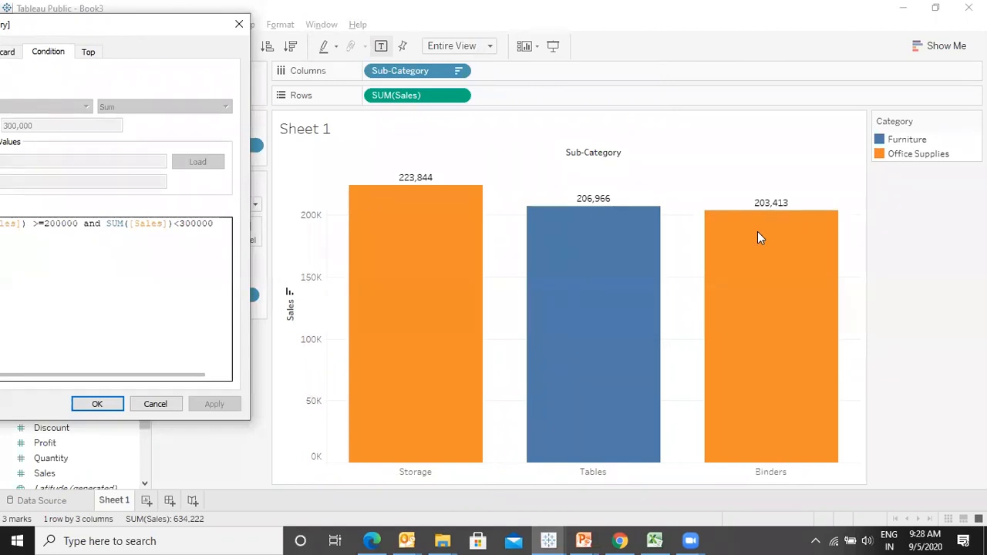
{"action": "left_click", "coordinate": [240, 25]}
{"action": "left_click_drag", "start_coordinate": [232, 136], "coordinate": [66, 213]}
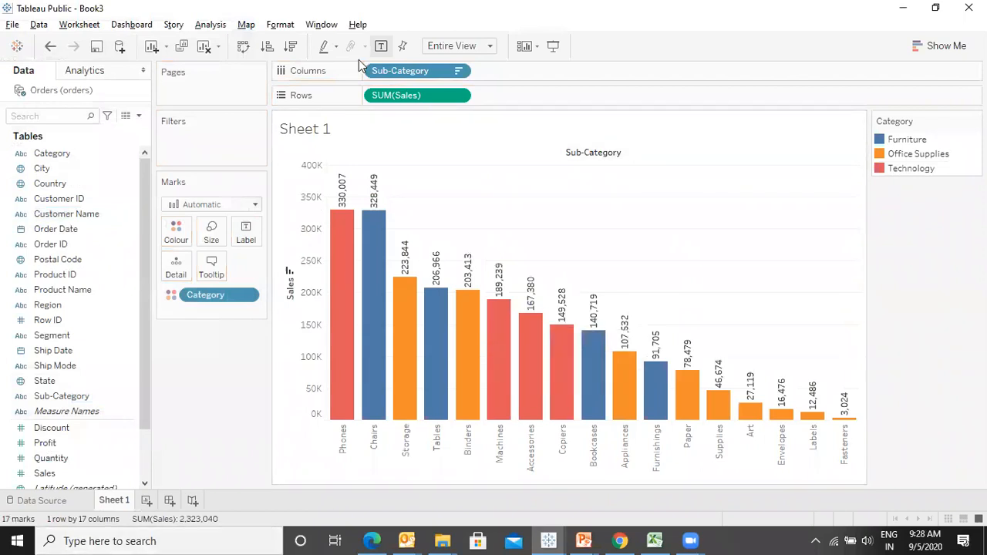
- Colour the bars by sum of Profit instead of Category and label them with sum of Profit and sum of Sales
{"action": "left_click_drag", "start_coordinate": [237, 300], "coordinate": [100, 463]}
{"action": "left_click_drag", "start_coordinate": [44, 443], "coordinate": [168, 240]}
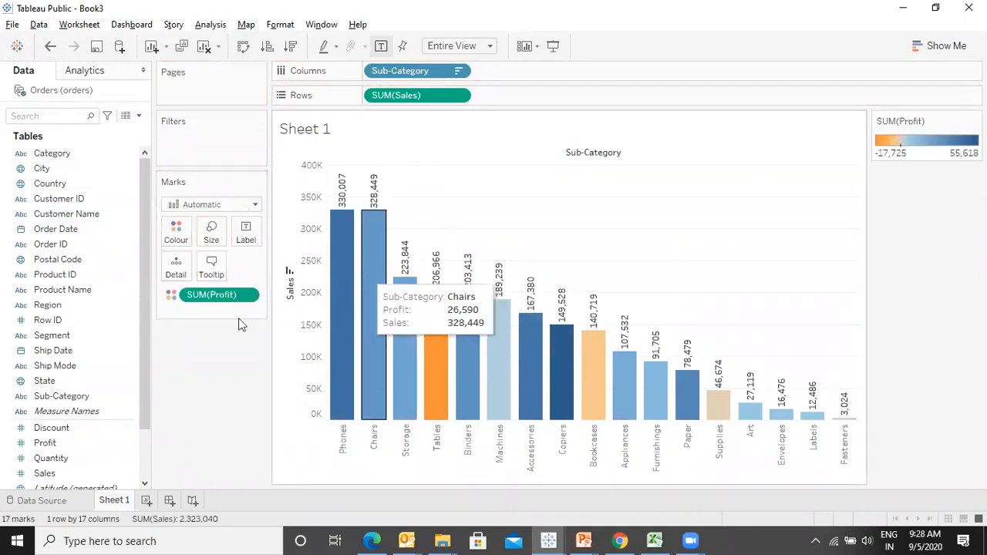
{"action": "left_click_drag", "start_coordinate": [46, 444], "coordinate": [244, 241]}
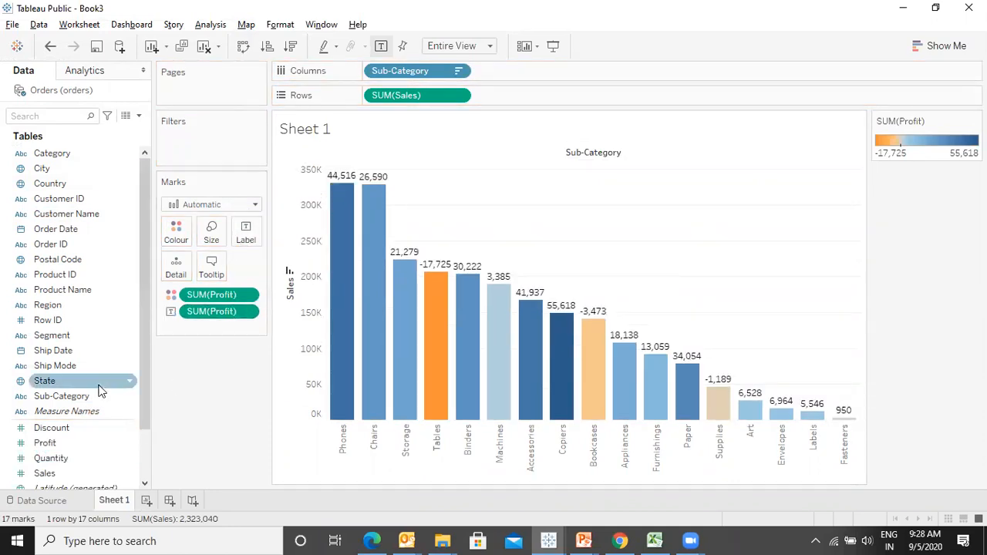
{"action": "left_click_drag", "start_coordinate": [40, 474], "coordinate": [245, 237]}
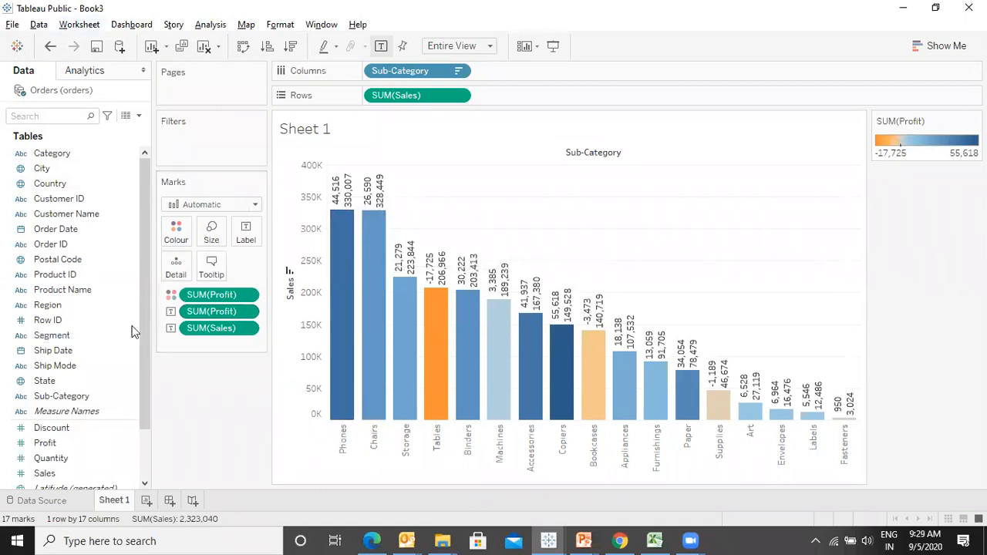
- Add Sub-Category as a filter again and switch its condition to a formula
{"action": "left_click_drag", "start_coordinate": [95, 397], "coordinate": [222, 147]}
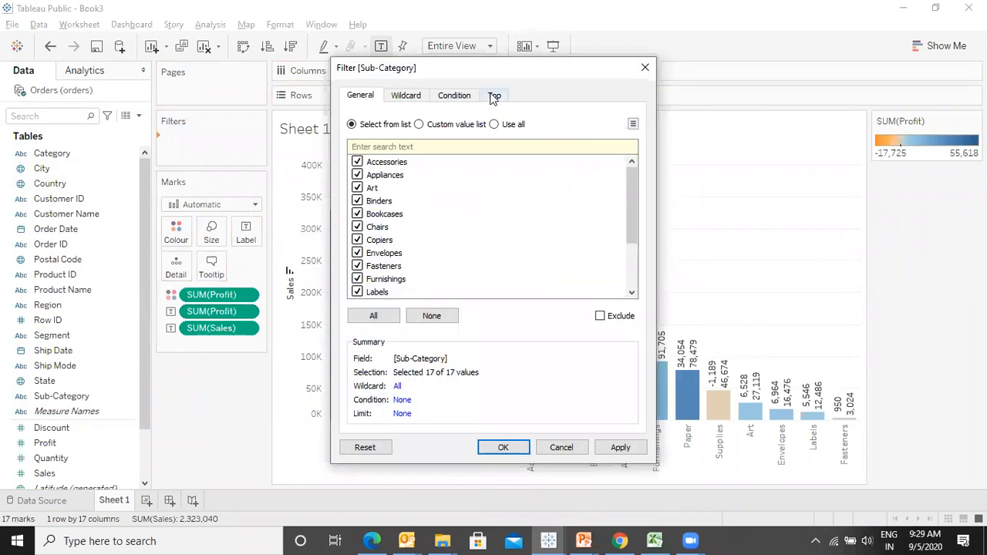
{"action": "left_click", "coordinate": [493, 98]}
{"action": "left_click", "coordinate": [453, 97]}
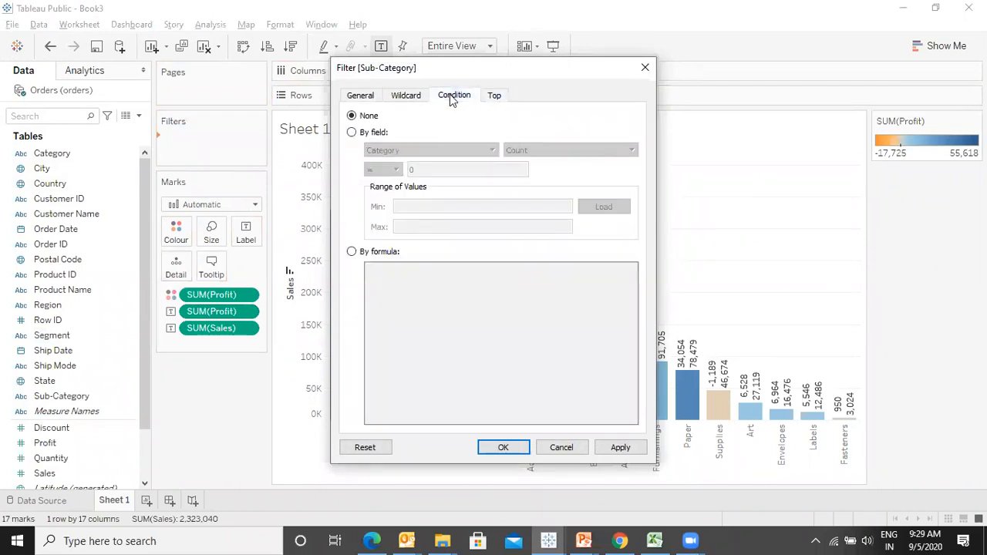
{"action": "left_click", "coordinate": [351, 133]}
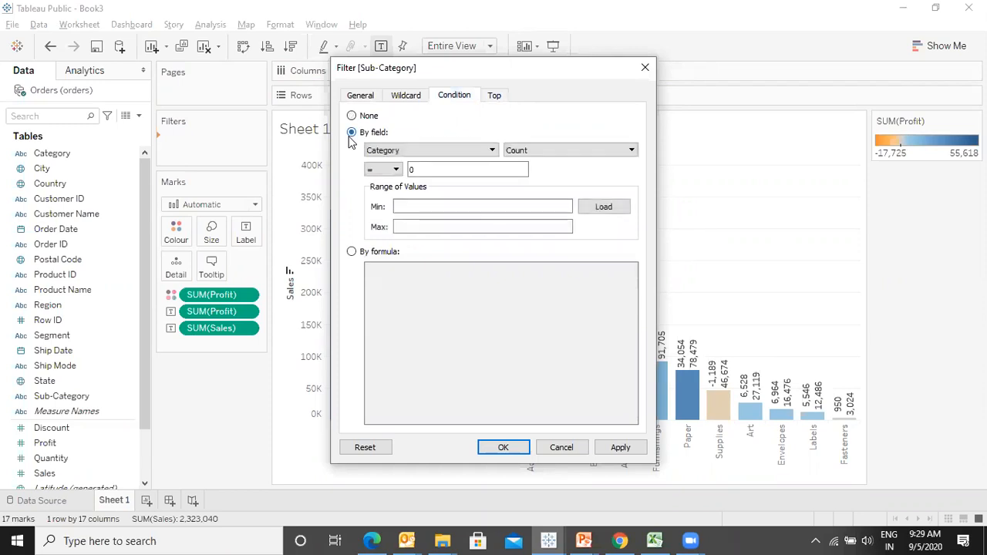
{"action": "left_click", "coordinate": [353, 252]}
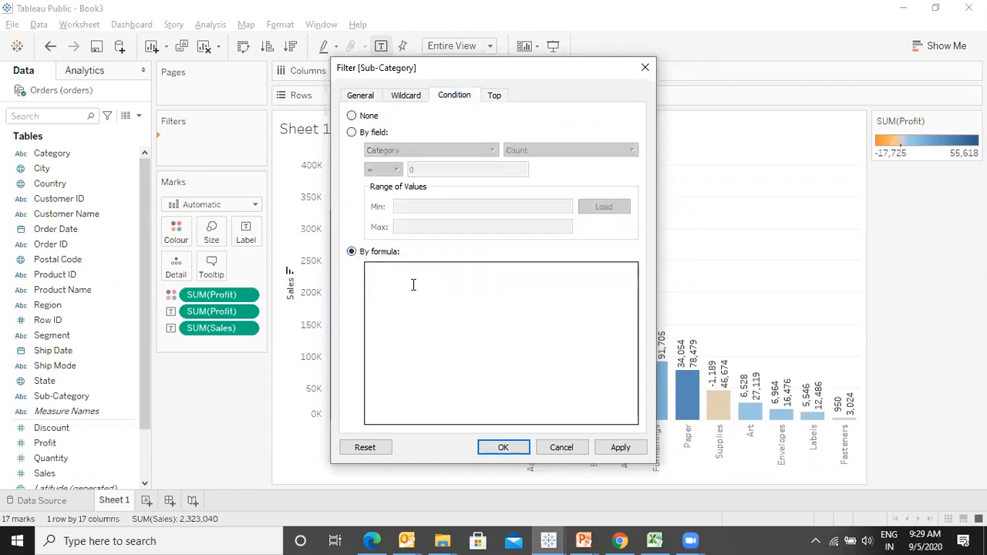
- Start the Sub-Category filter formula with SUM([Sales])>=200000
{"action": "left_click", "coordinate": [413, 285]}
{"action": "type", "text": "su"}
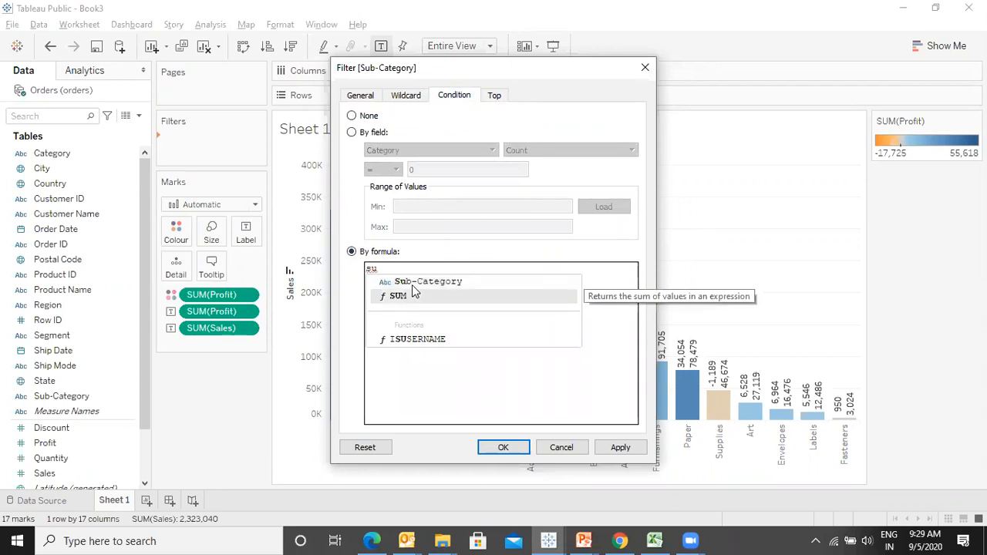
{"action": "key", "text": "Return"}
{"action": "type", "text": "sa"}
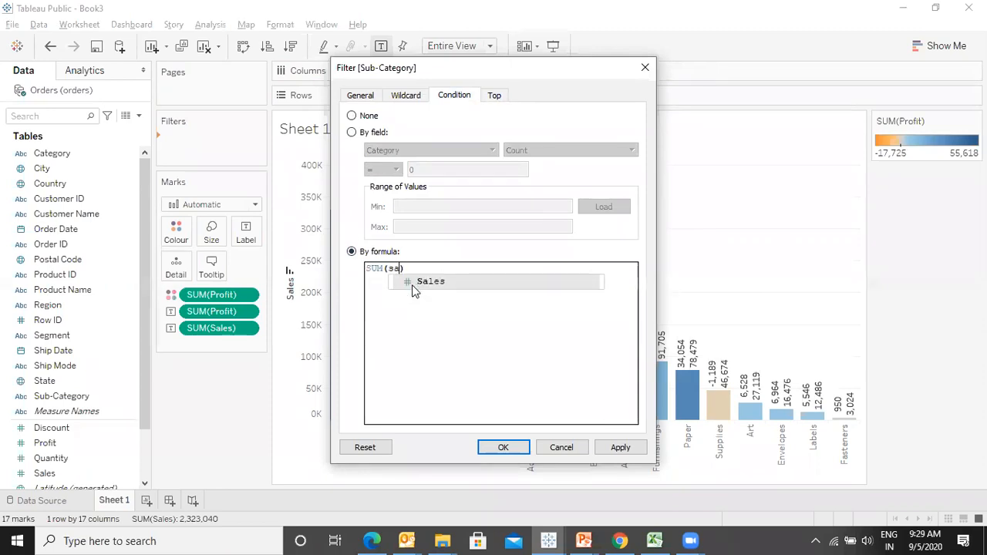
{"action": "key", "text": "Return"}
{"action": "type", "text": ">=20"}
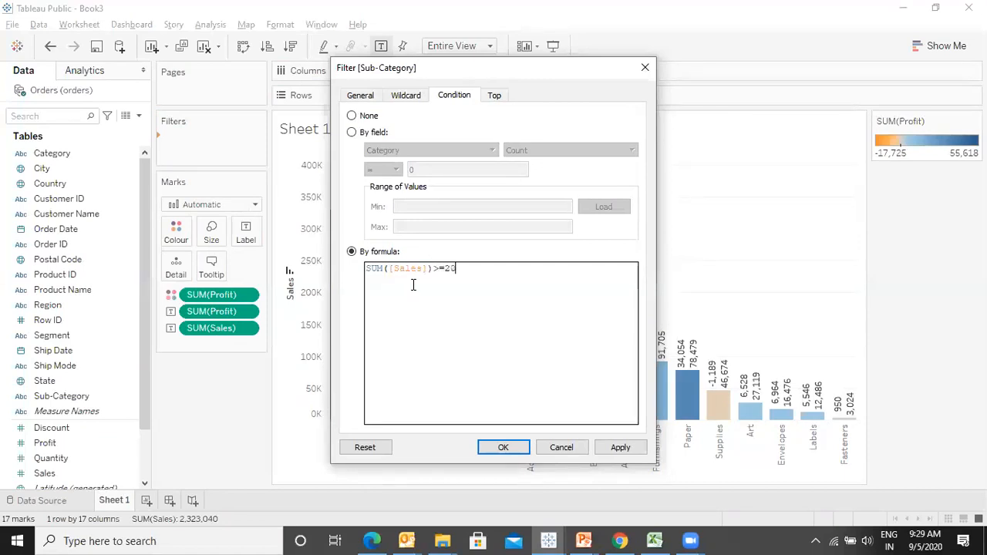
{"action": "type", "text": "0000 an"}
- Extend the formula with AND SUM([Profit])>=20000, apply it and close the filter dialog
{"action": "key", "text": "Return"}
{"action": "type", "text": "su"}
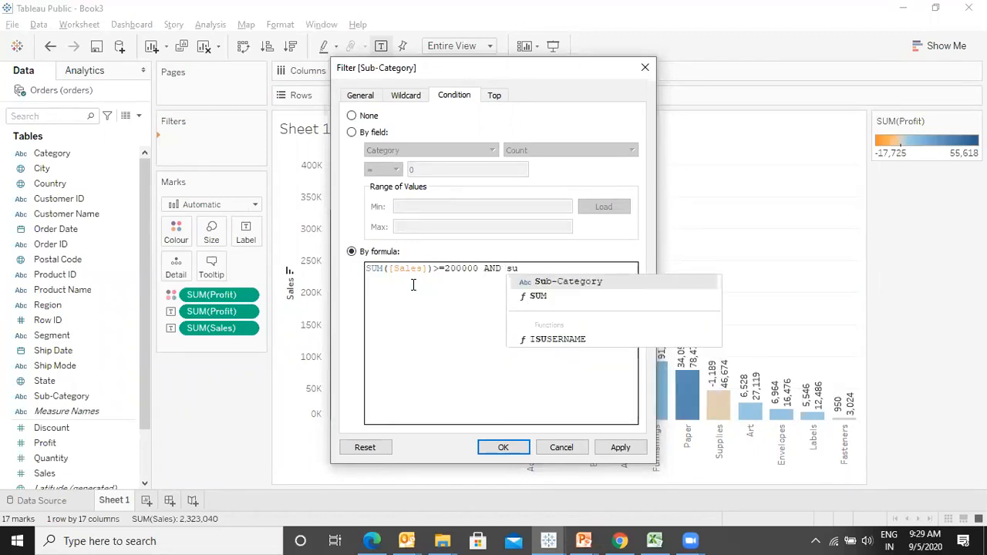
{"action": "key", "text": "Return"}
{"action": "type", "text": "pro"}
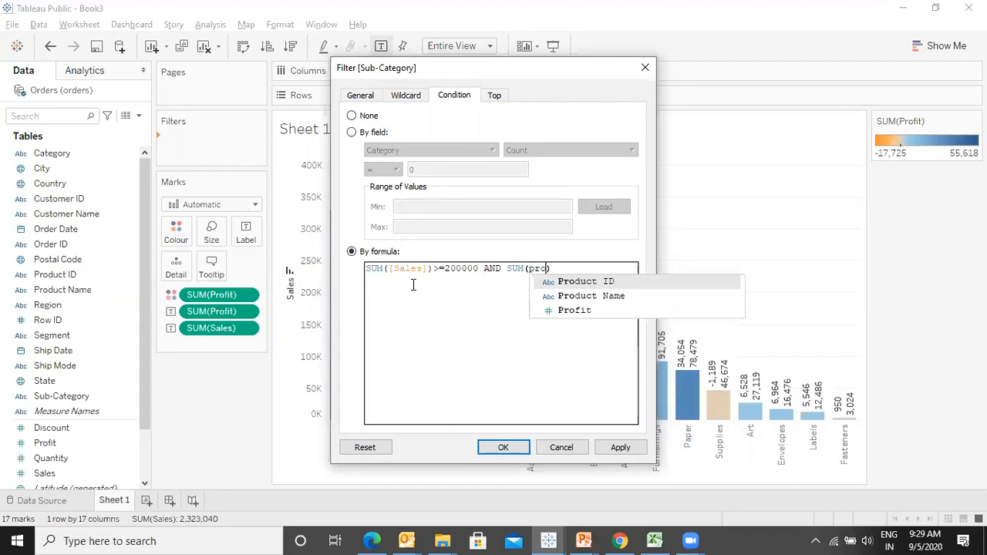
{"action": "key", "text": "Return"}
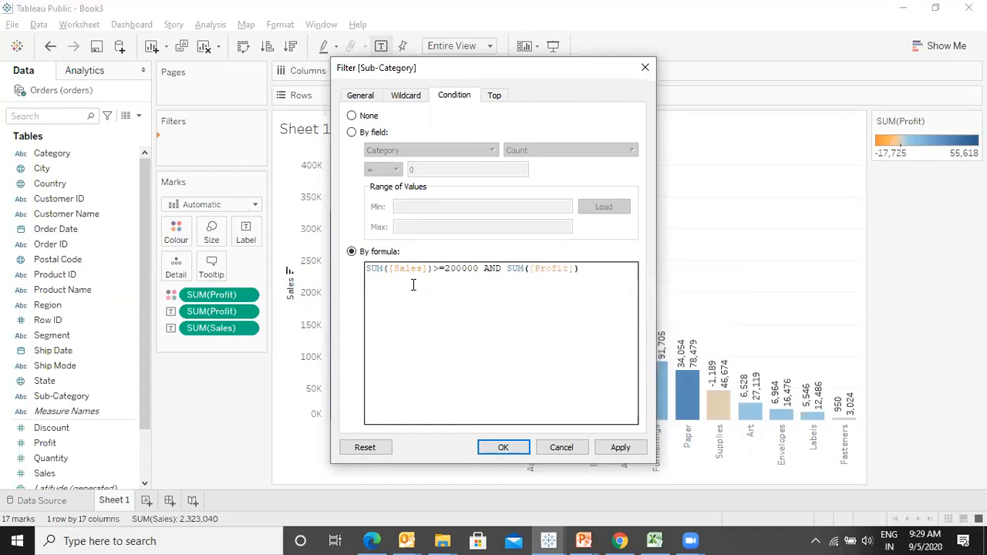
{"action": "type", "text": ">=20000"}
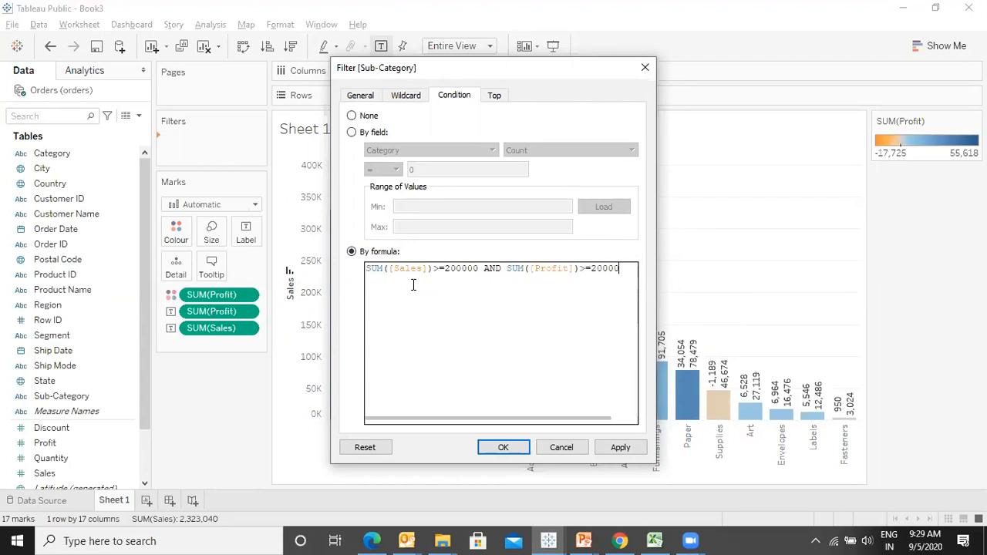
{"action": "left_click", "coordinate": [625, 449]}
{"action": "left_click", "coordinate": [502, 447]}
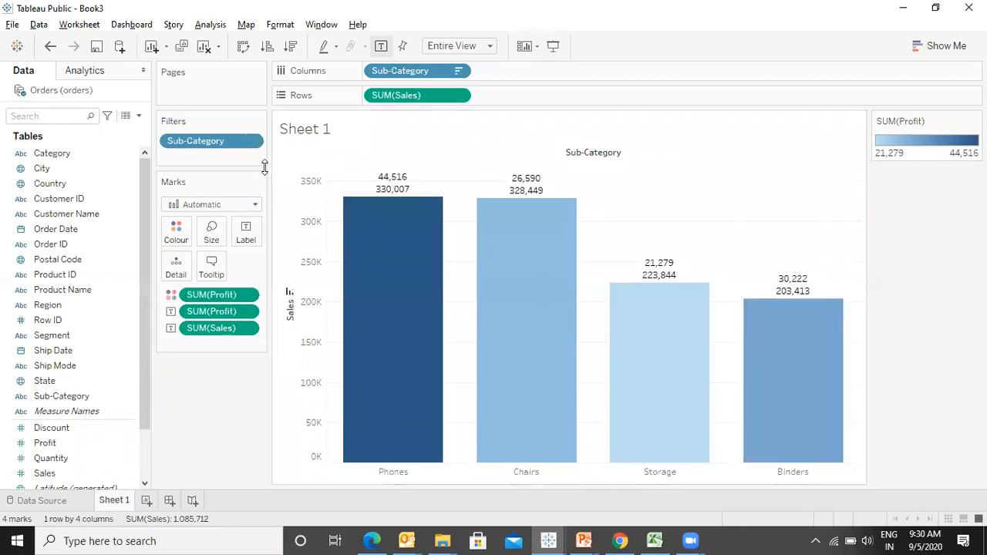
{"action": "right_click", "coordinate": [134, 397]}
{"action": "mouse_move", "coordinate": [216, 210]}
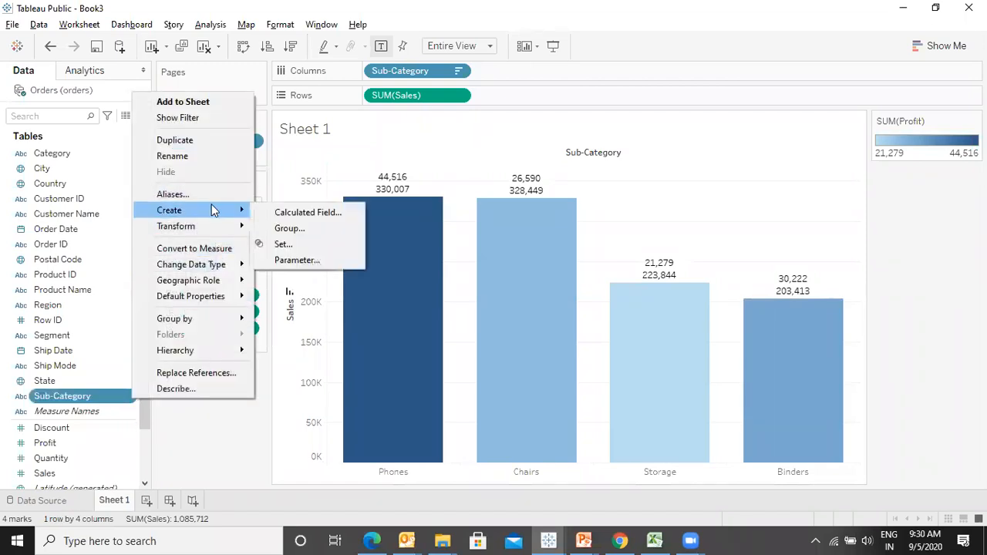
{"action": "left_click", "coordinate": [317, 261]}
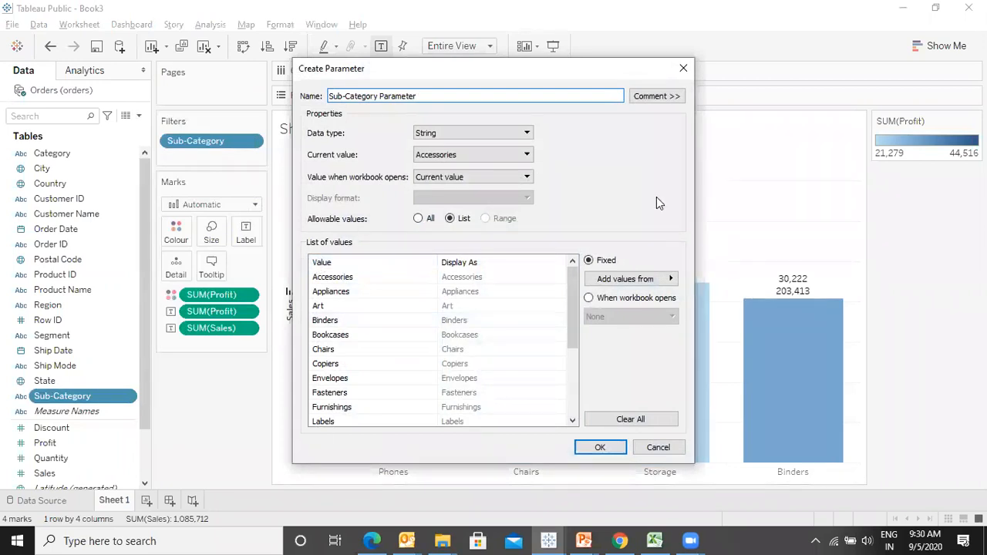
{"action": "left_click", "coordinate": [472, 133]}
{"action": "left_click", "coordinate": [455, 145]}
{"action": "left_click", "coordinate": [455, 134]}
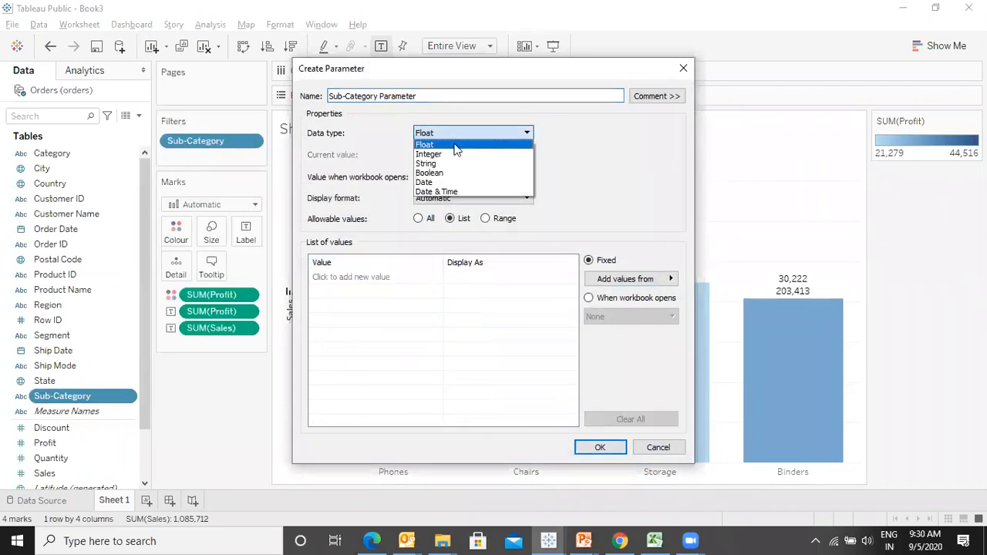
{"action": "left_click", "coordinate": [451, 154]}
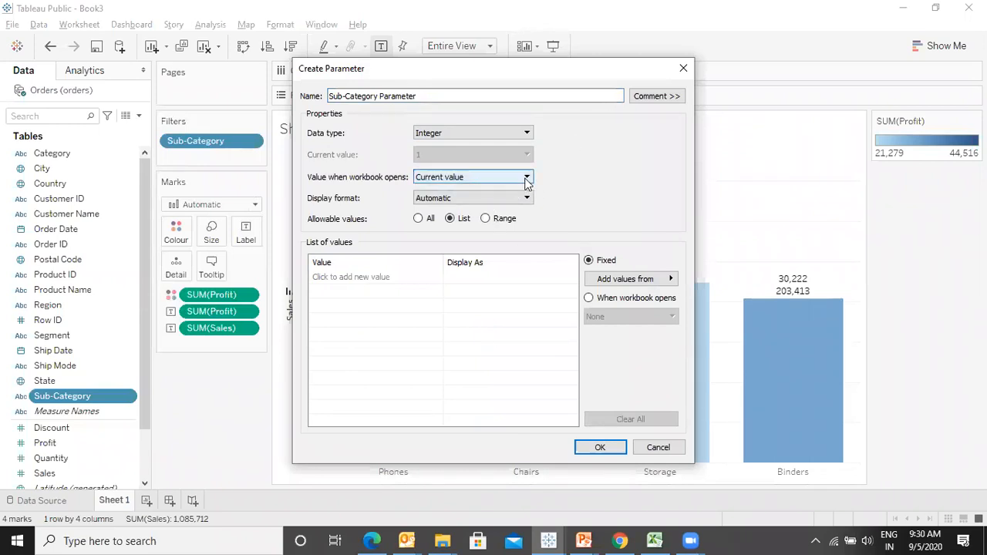
{"action": "left_click", "coordinate": [683, 71]}
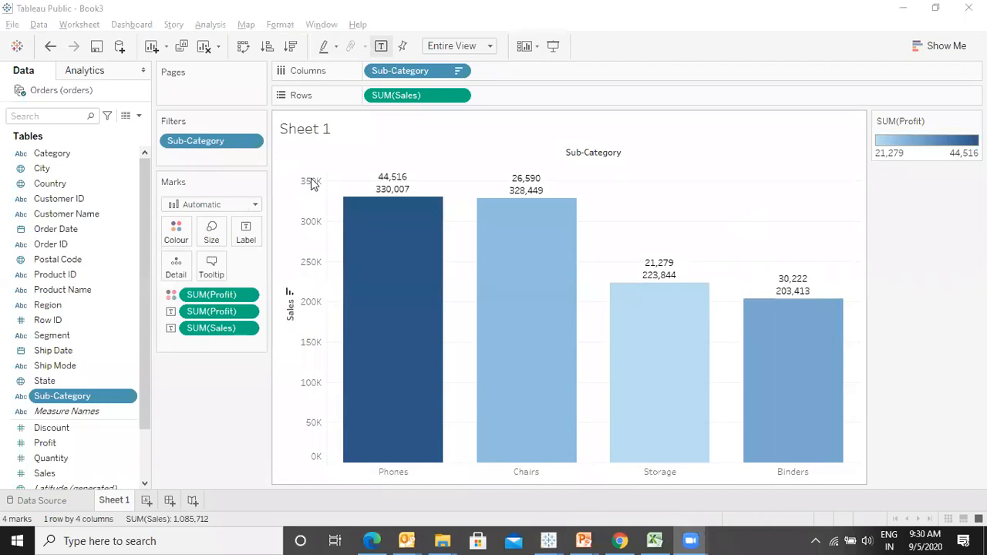
- Switch to the presentation and review the slides on Condition and Top filtering, then return to Tableau
{"action": "key", "text": "alt+Tab"}
{"action": "key", "text": "alt+Tab"}
{"action": "key", "text": "alt+Tab"}
{"action": "key", "text": "alt+Tab"}
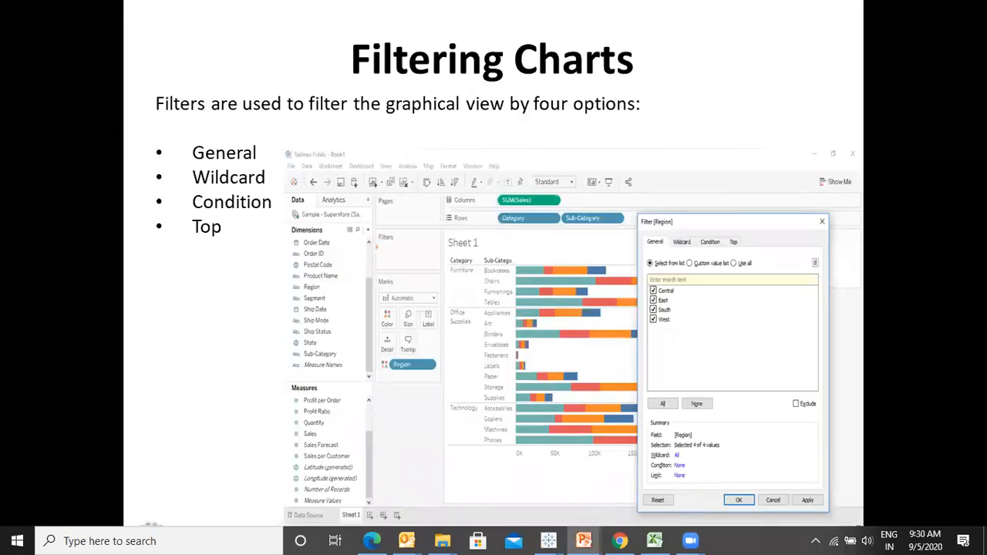
{"action": "left_click", "coordinate": [261, 201]}
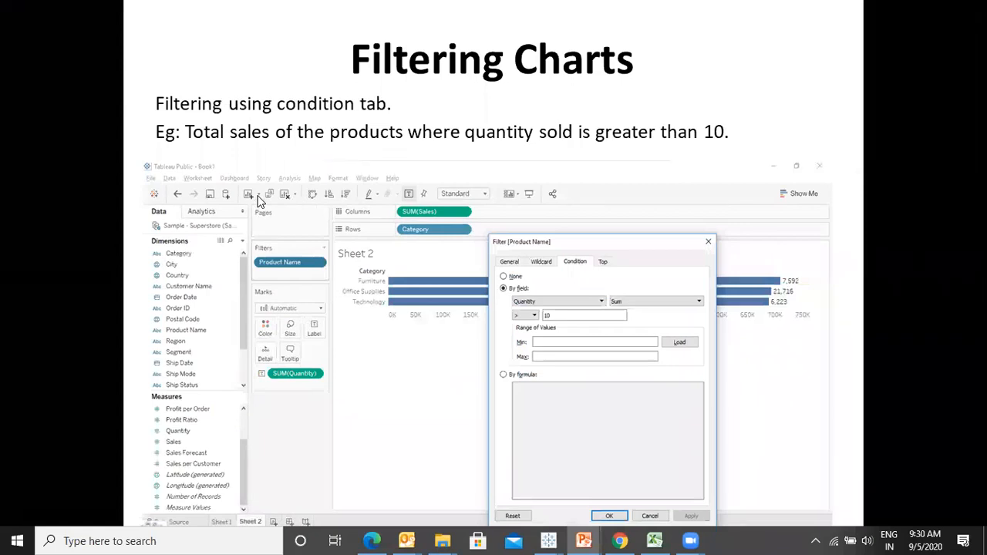
{"action": "left_click", "coordinate": [261, 201]}
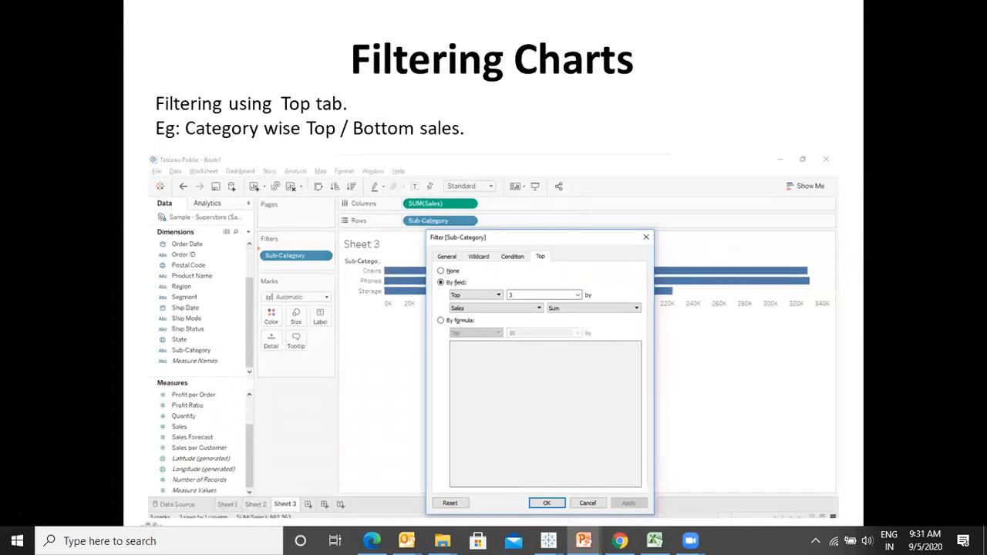
{"action": "key", "text": "alt+Tab"}
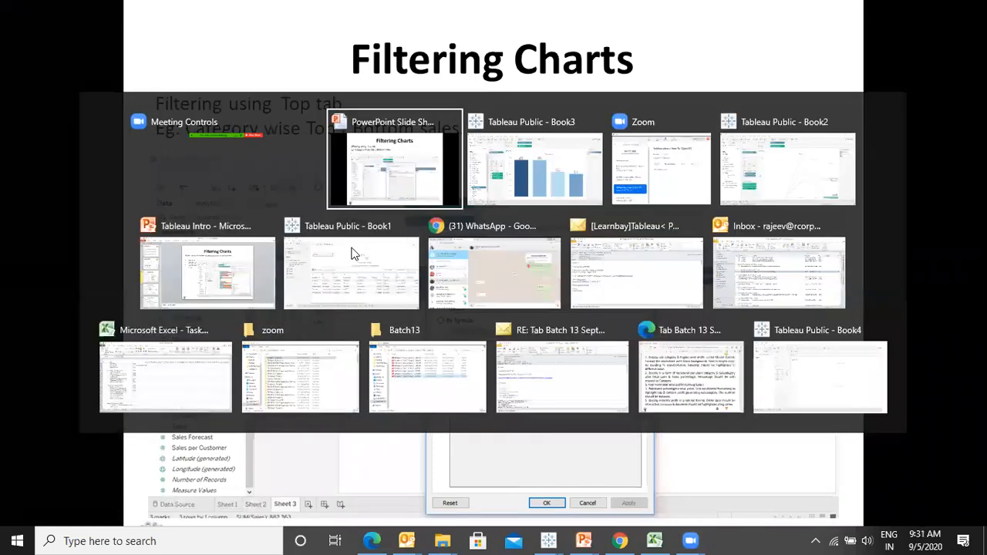
{"action": "key", "text": "alt+Tab"}
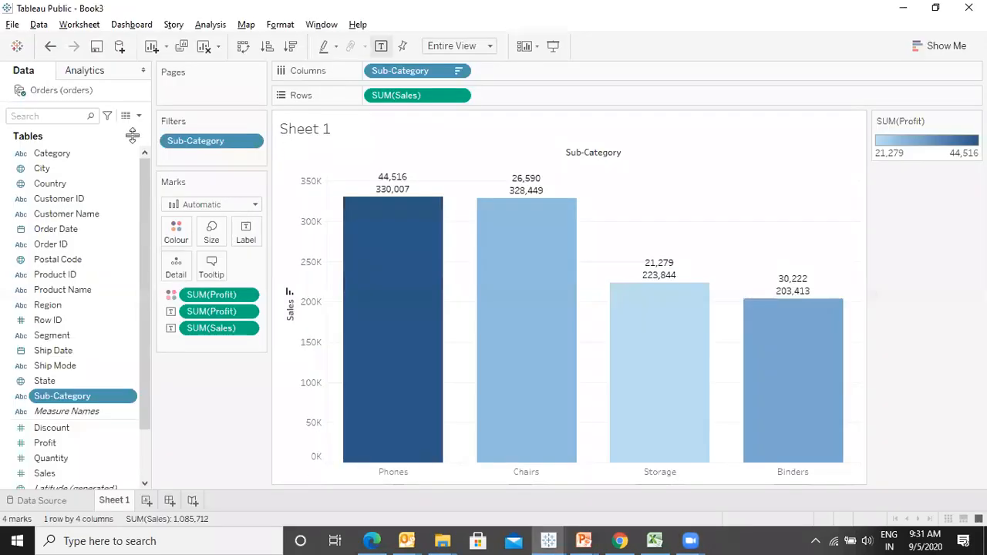
- Remove the Sub-Category filter from the view
{"action": "left_click", "coordinate": [251, 141]}
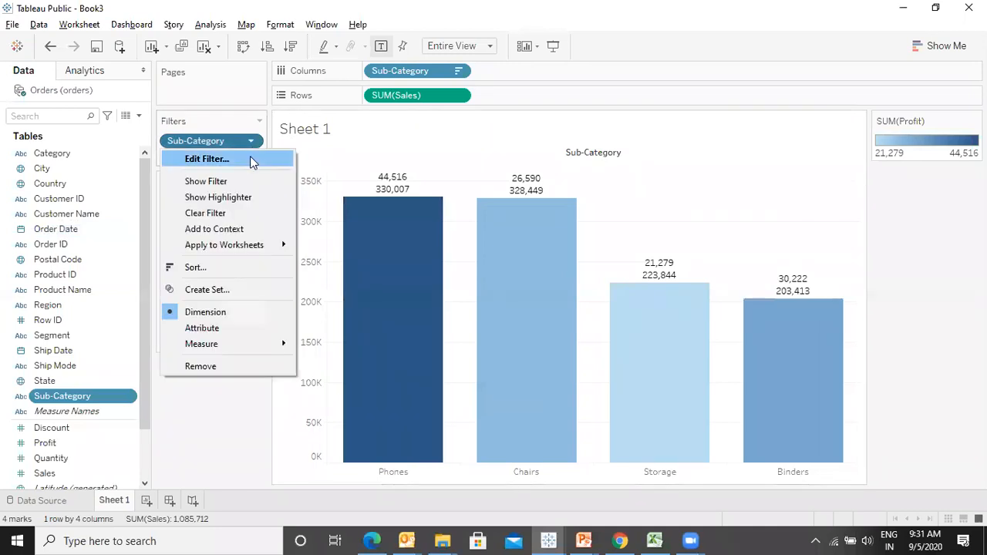
{"action": "left_click", "coordinate": [212, 143]}
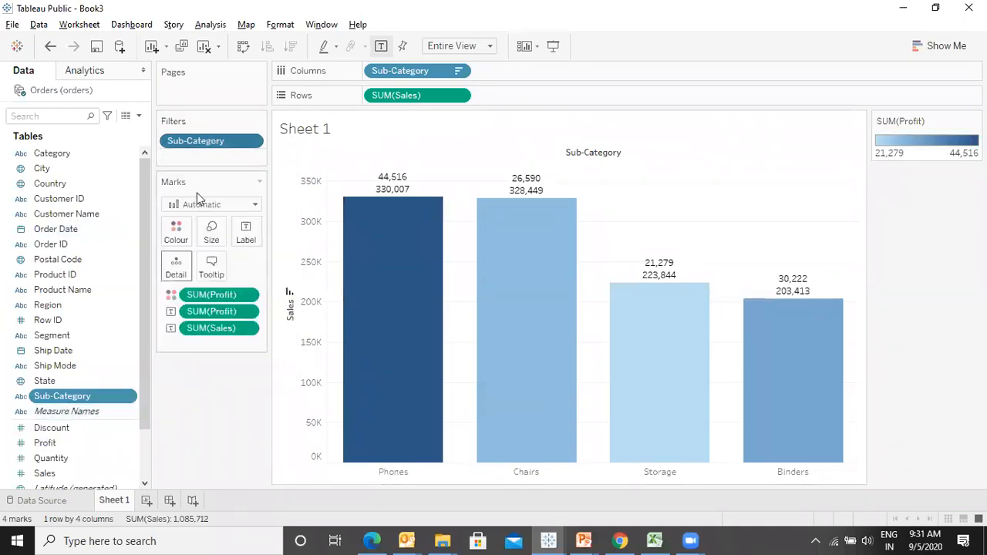
{"action": "left_click_drag", "start_coordinate": [208, 137], "coordinate": [11, 390]}
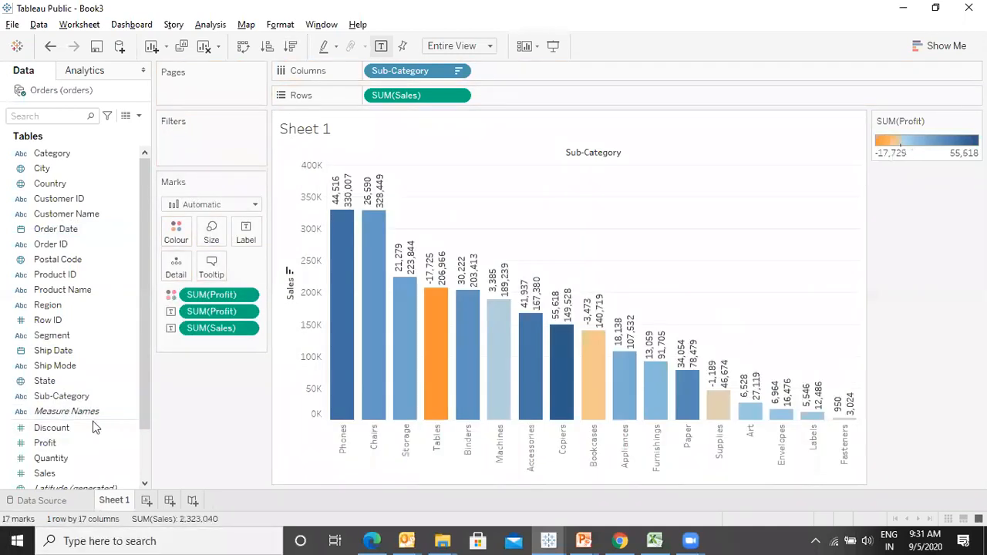
- Add Sub-Category as a filter again and choose a Top filter by field
{"action": "left_click_drag", "start_coordinate": [77, 403], "coordinate": [209, 136]}
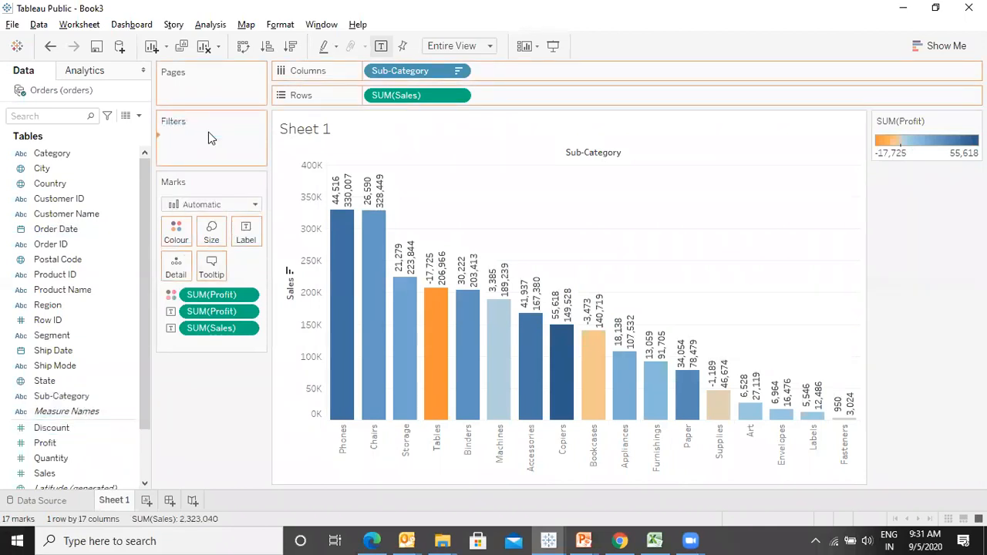
{"action": "left_click", "coordinate": [496, 97]}
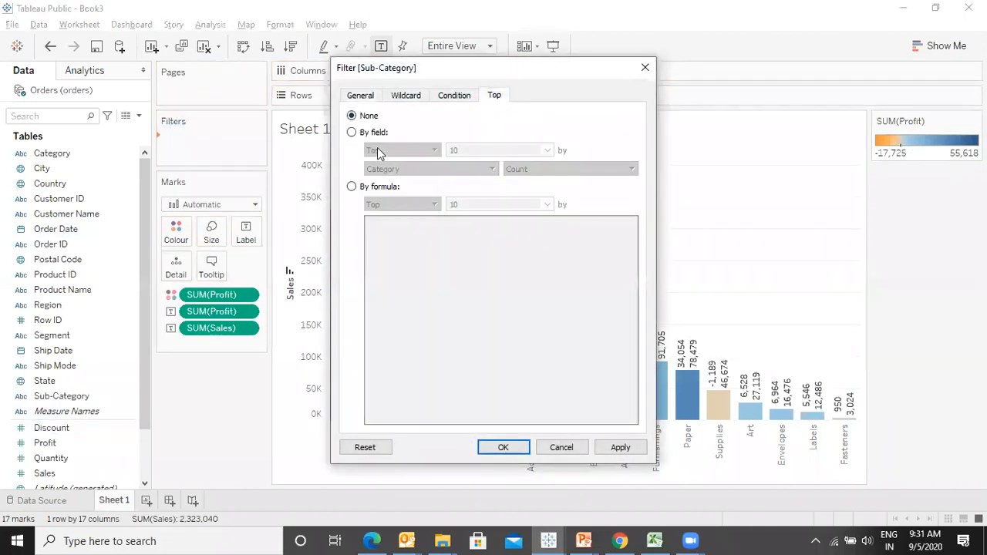
{"action": "left_click", "coordinate": [352, 134]}
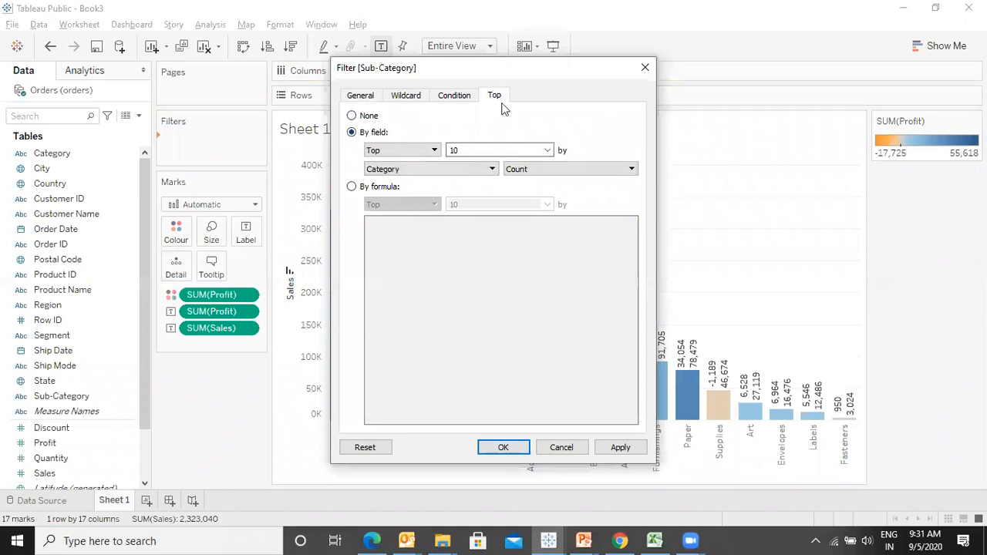
- Set the Top filter to show the Bottom 5 and apply it
{"action": "left_click", "coordinate": [431, 150]}
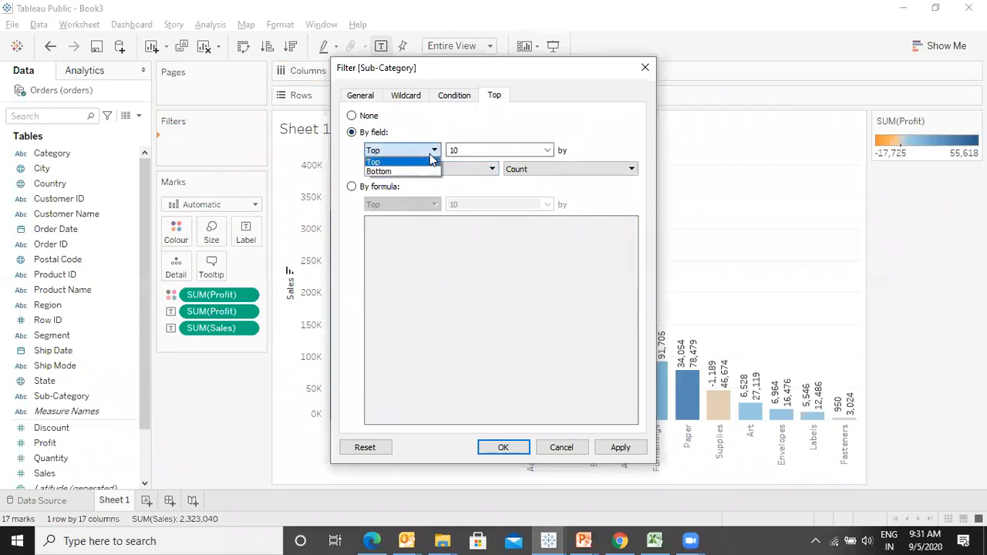
{"action": "left_click", "coordinate": [396, 172]}
{"action": "left_click", "coordinate": [476, 150]}
{"action": "double_click", "coordinate": [477, 150]}
{"action": "type", "text": "5"}
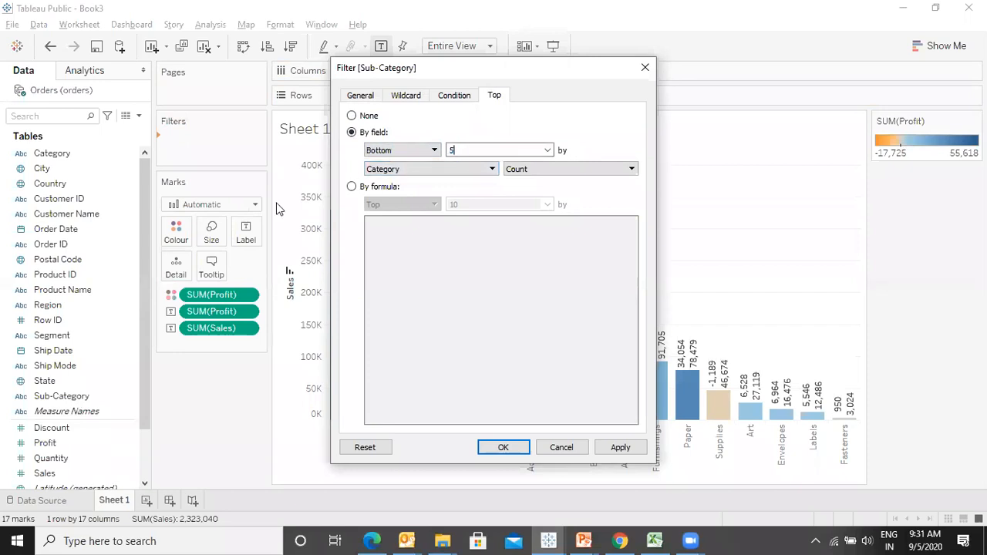
{"action": "left_click", "coordinate": [620, 447]}
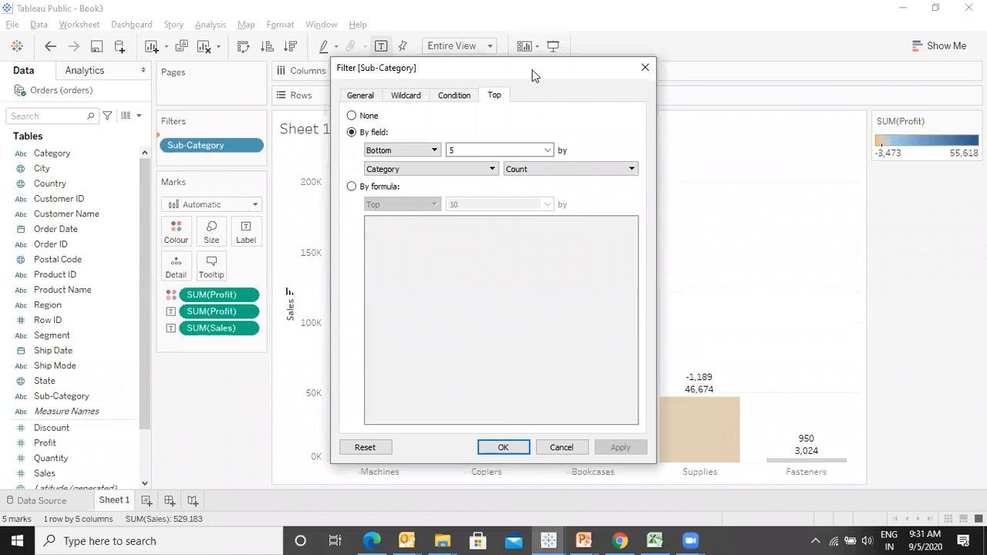
- Rank the bottom 5 sub-categories by sum of Sales, apply, and close the filter dialog
{"action": "left_click_drag", "start_coordinate": [529, 61], "coordinate": [248, 87]}
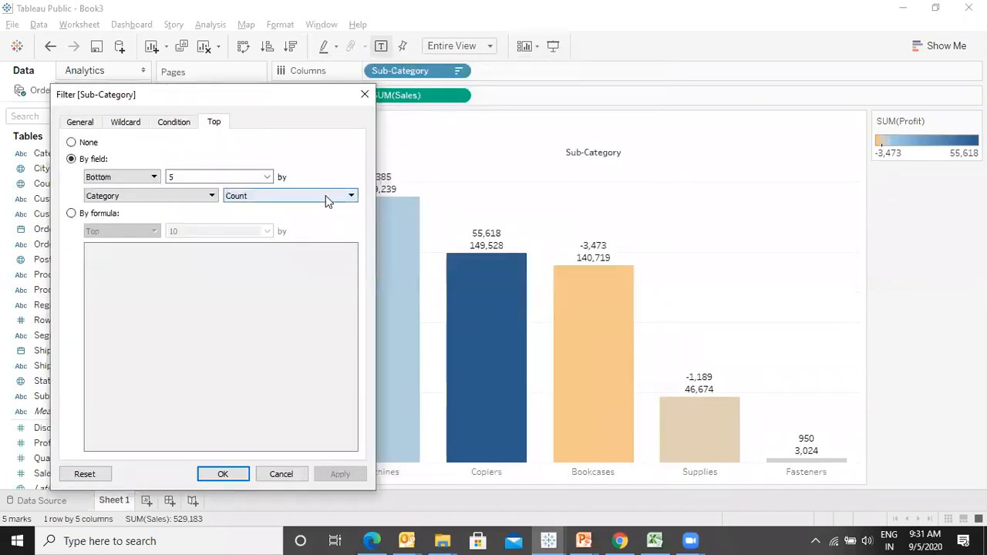
{"action": "left_click", "coordinate": [172, 196]}
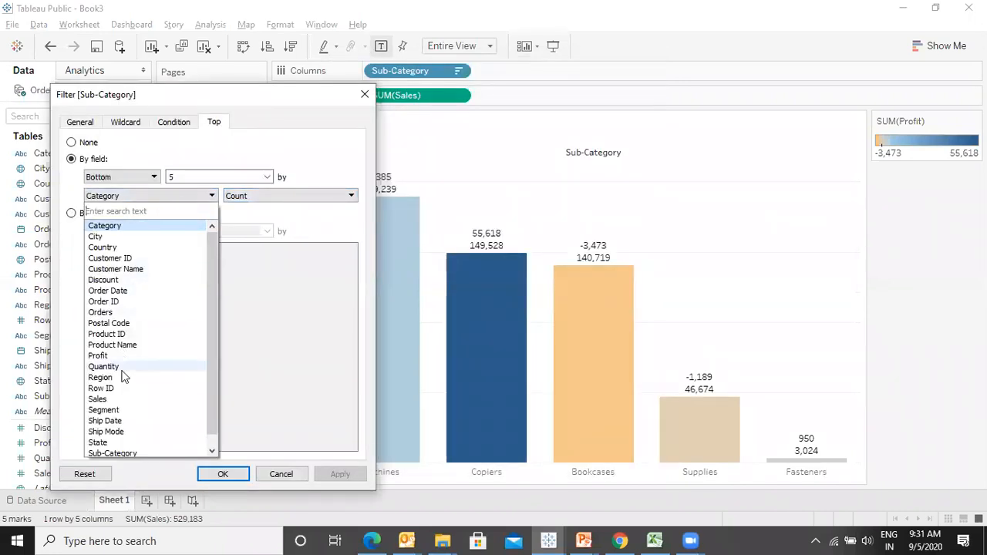
{"action": "left_click", "coordinate": [116, 400]}
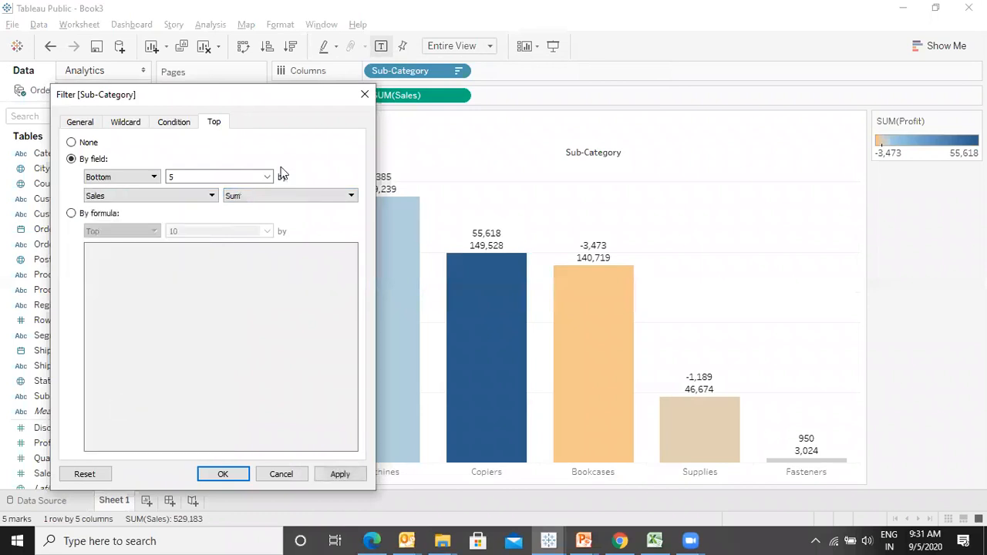
{"action": "left_click", "coordinate": [340, 474]}
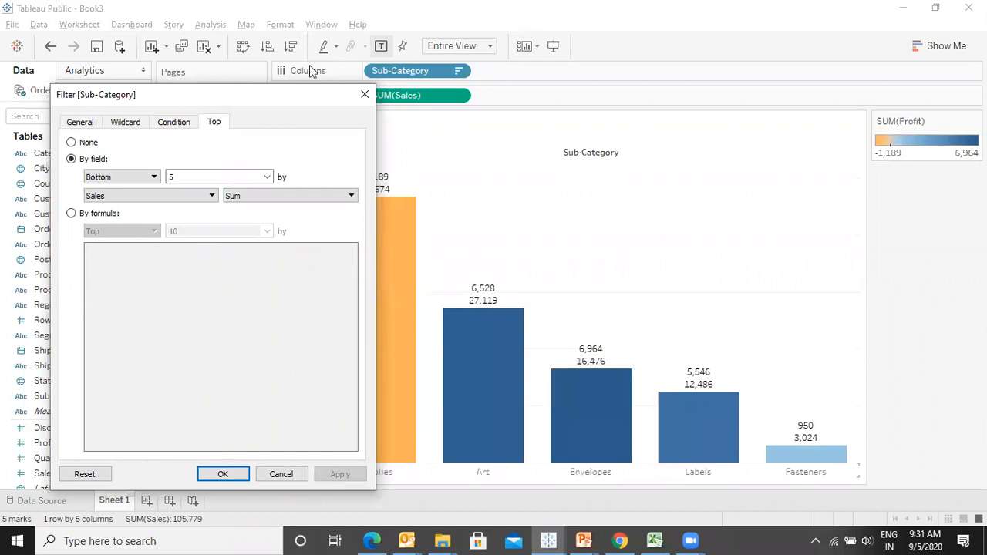
{"action": "left_click_drag", "start_coordinate": [271, 106], "coordinate": [193, 93]}
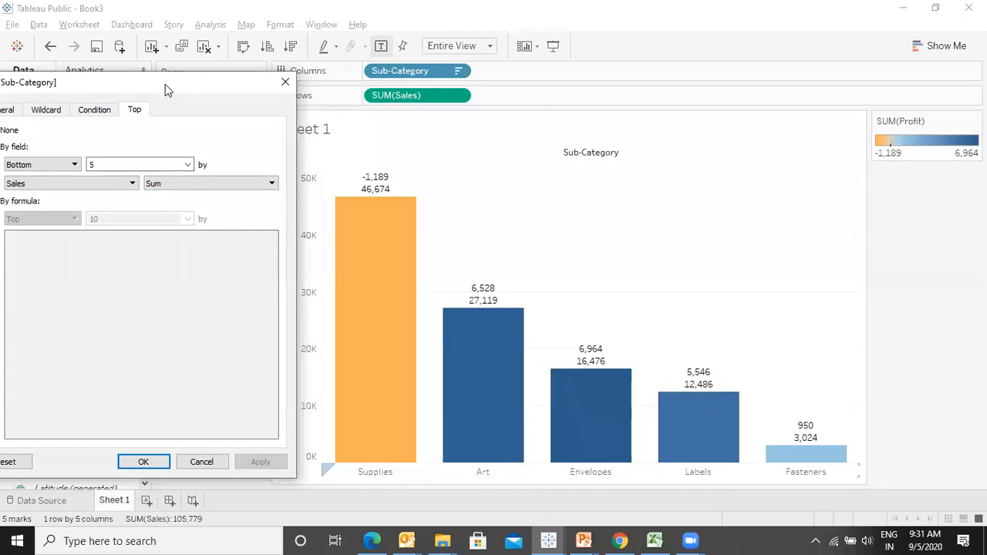
{"action": "left_click_drag", "start_coordinate": [174, 84], "coordinate": [540, 61]}
{"action": "left_click", "coordinate": [554, 141]}
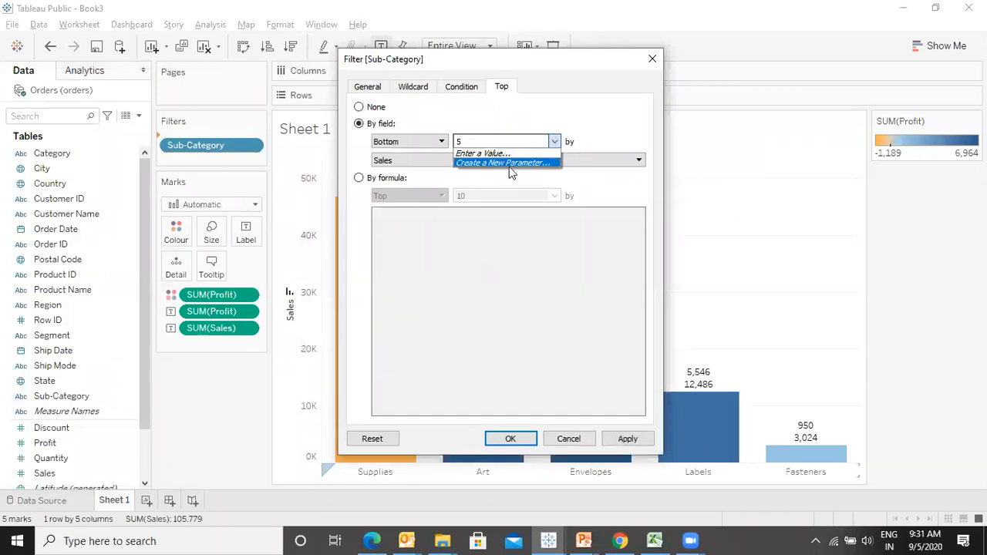
{"action": "left_click", "coordinate": [655, 58]}
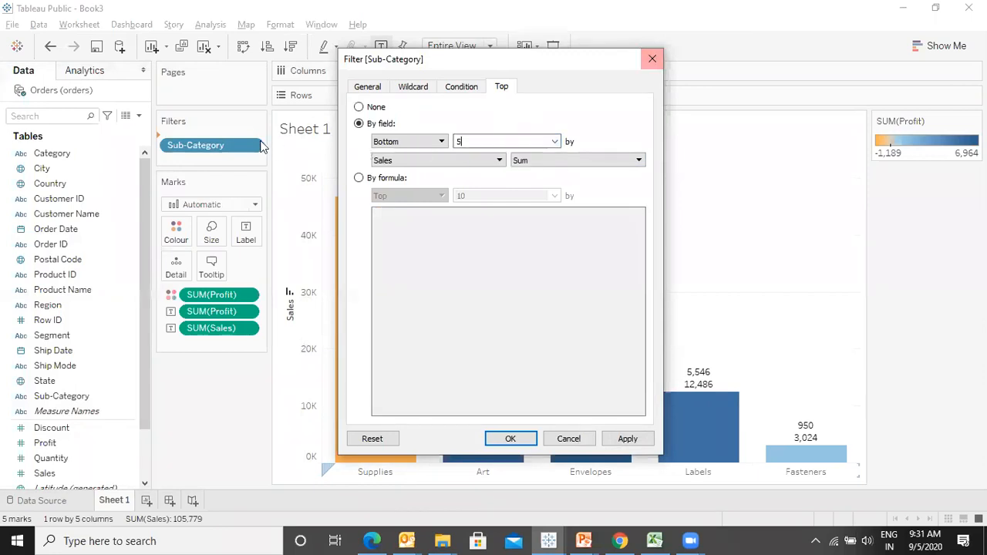
{"action": "left_click", "coordinate": [648, 60]}
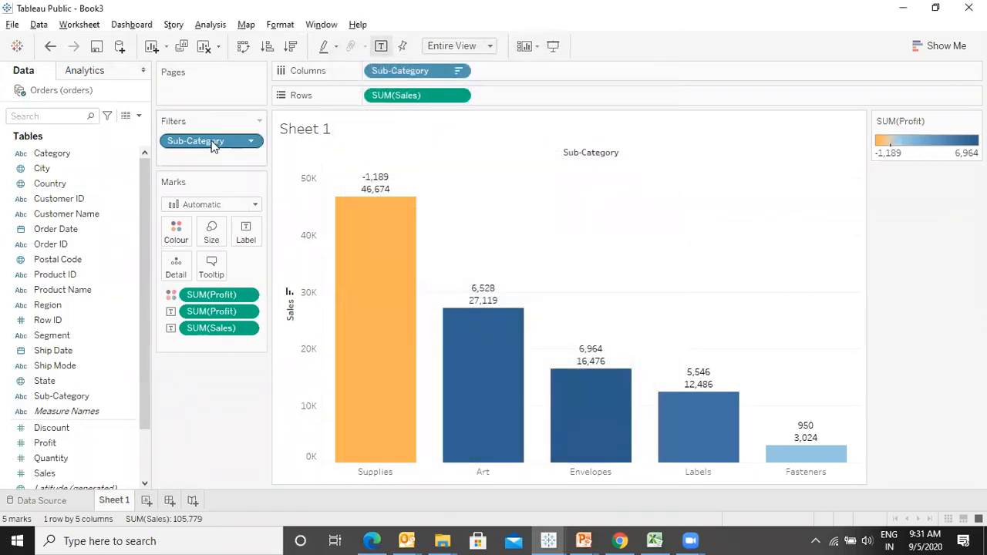
- Remove the Sub-Category filter from the bar chart
{"action": "left_click_drag", "start_coordinate": [214, 145], "coordinate": [116, 259]}
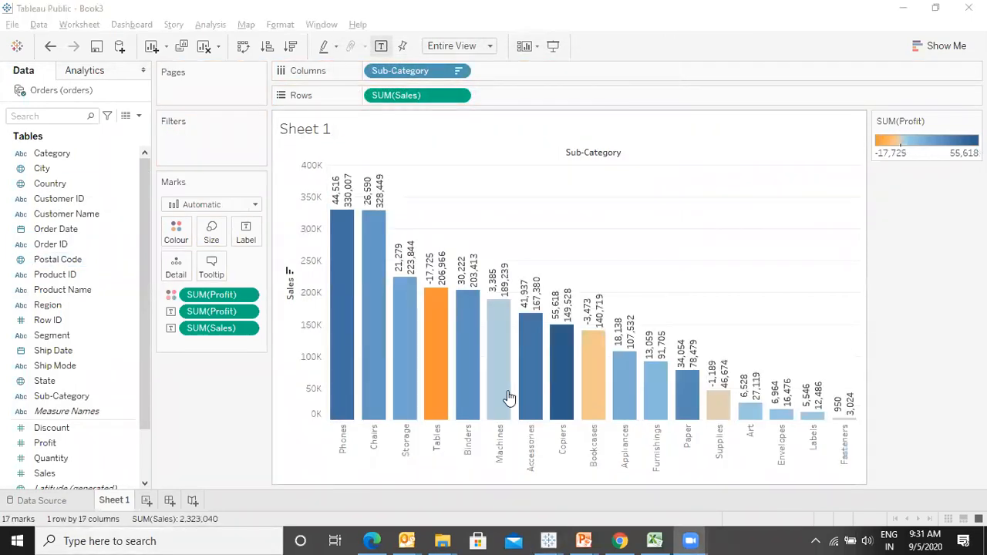
- Switch to the presentation to review the Filtering Charts and Filtering Dates slides, then return to Tableau
{"action": "key", "text": "alt+Tab"}
{"action": "key", "text": "alt+Tab"}
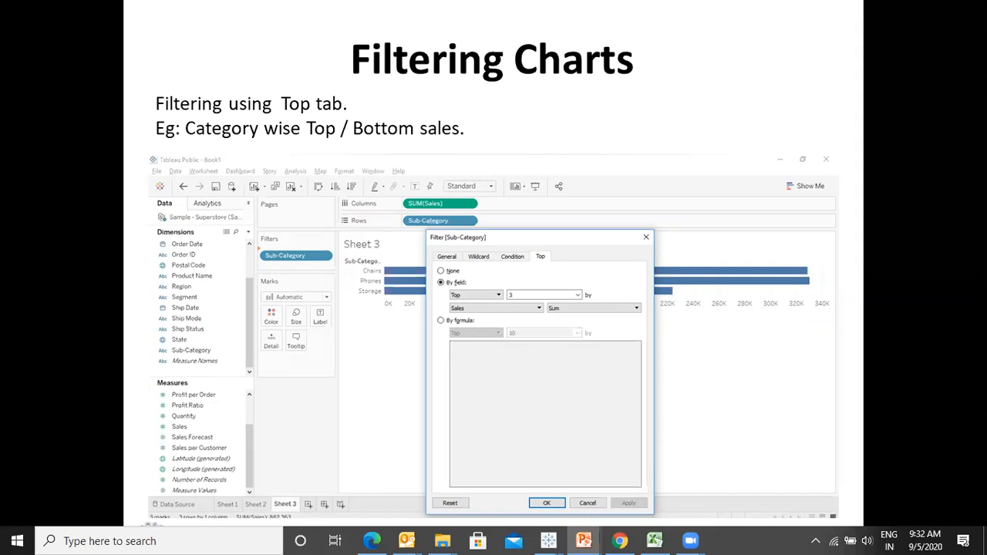
{"action": "key", "text": "Right"}
{"action": "key", "text": "Left"}
{"action": "key", "text": "Right"}
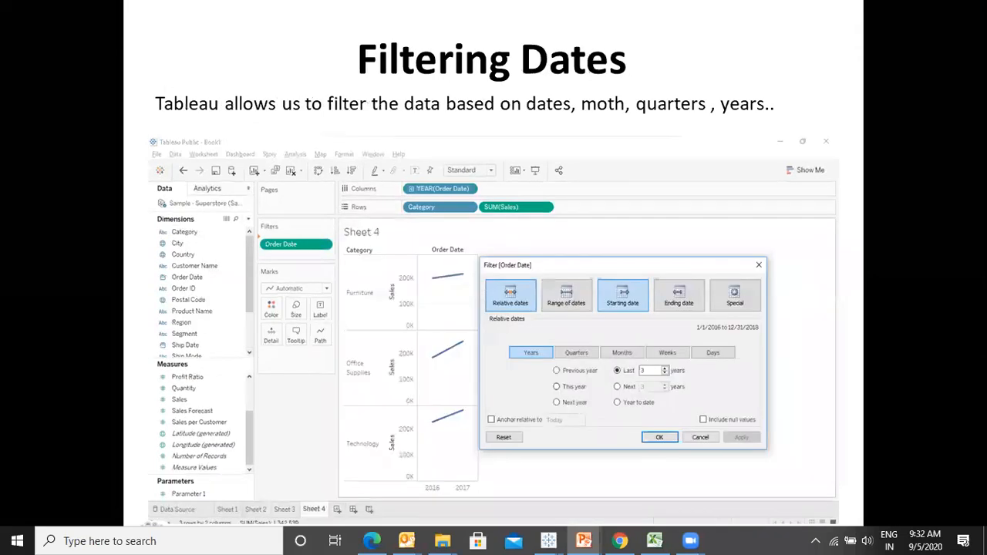
{"action": "key", "text": "alt+Tab"}
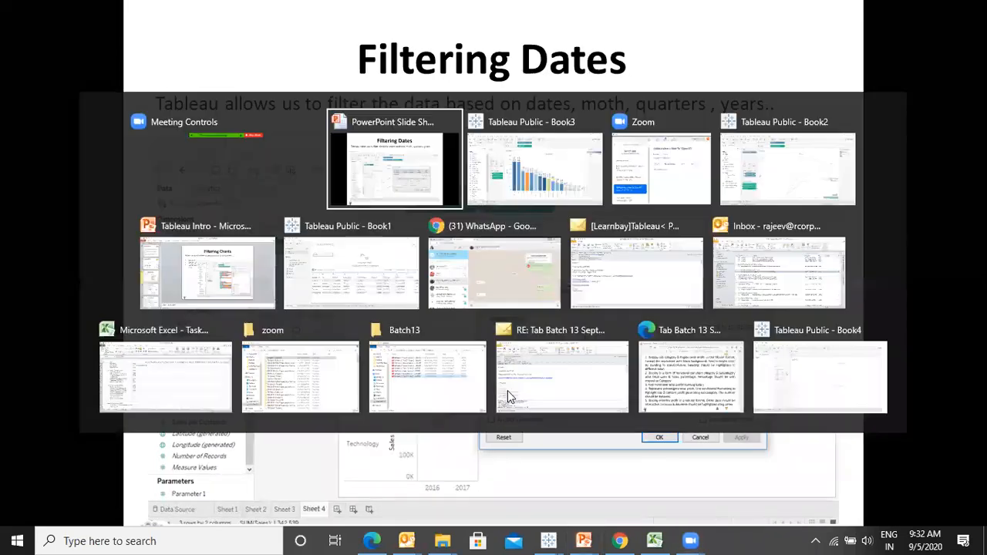
{"action": "key", "text": "alt+Tab"}
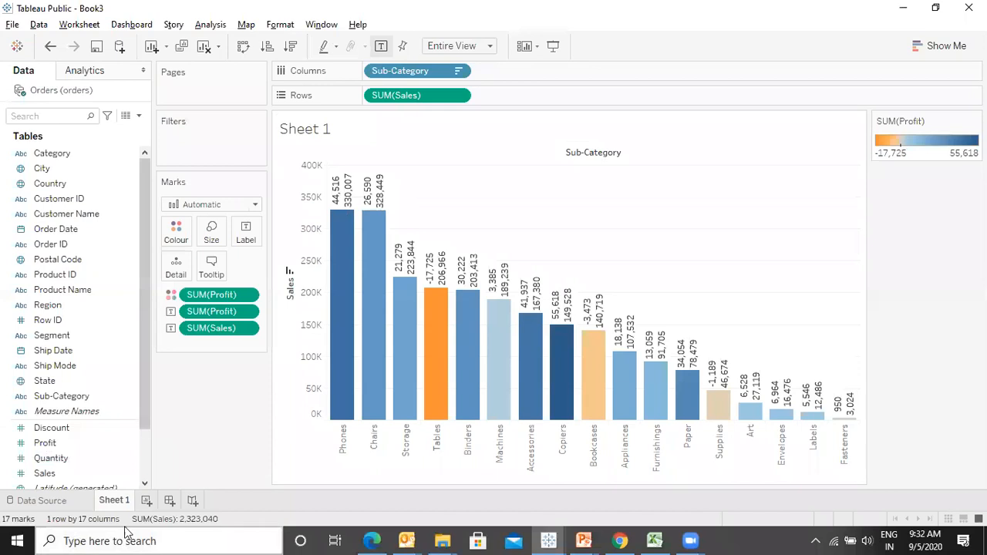
- Create a new worksheet with a line chart of SUM(Sales) by YEAR(Order Date), fitted to the entire view
{"action": "left_click", "coordinate": [147, 502]}
{"action": "left_click", "coordinate": [46, 475]}
{"action": "double_click", "coordinate": [48, 474]}
{"action": "left_click", "coordinate": [72, 229]}
{"action": "double_click", "coordinate": [72, 229]}
{"action": "left_click", "coordinate": [455, 46]}
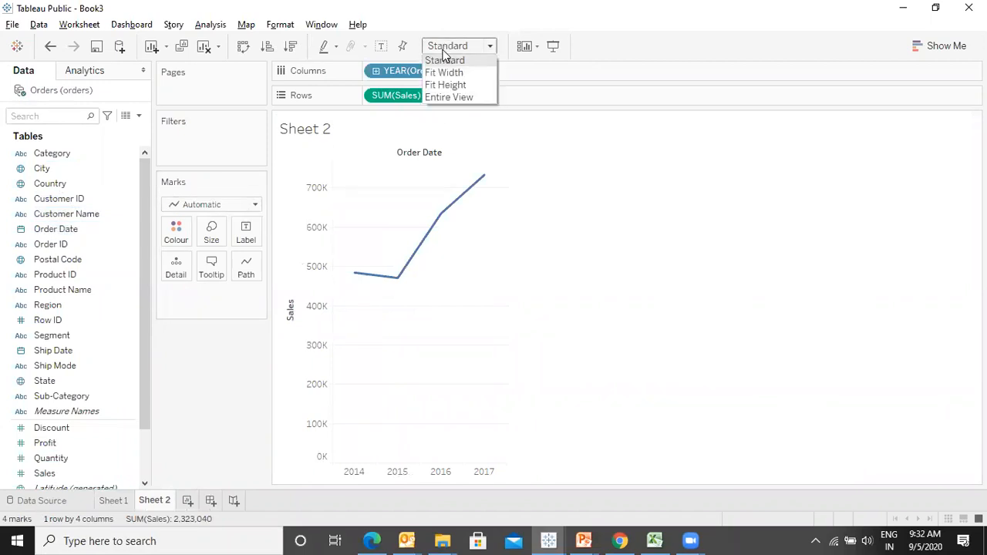
{"action": "left_click", "coordinate": [447, 97]}
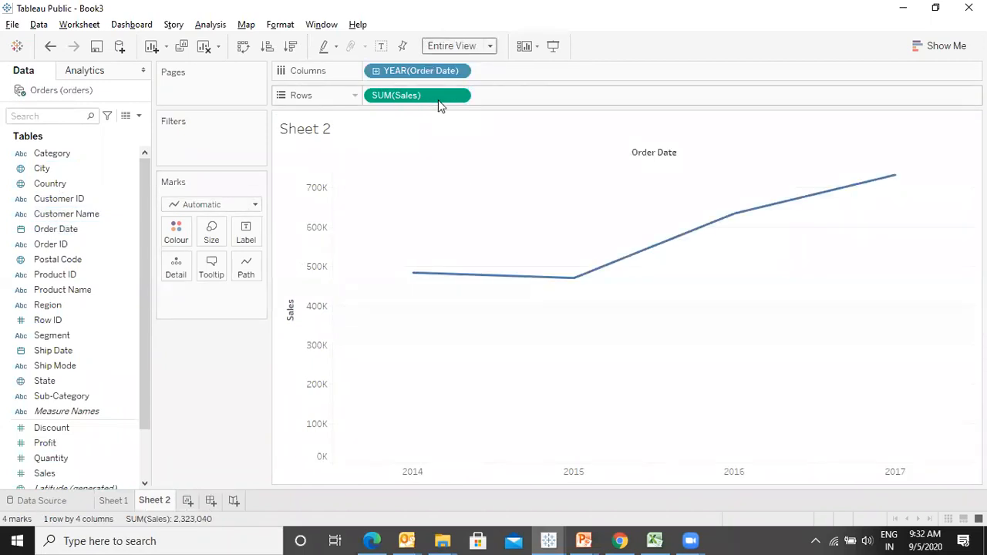
- Colour the Sheet 2 sales line chart by Category
{"action": "left_click_drag", "start_coordinate": [52, 153], "coordinate": [185, 240]}
{"action": "left_click", "coordinate": [112, 500]}
{"action": "left_click", "coordinate": [157, 500]}
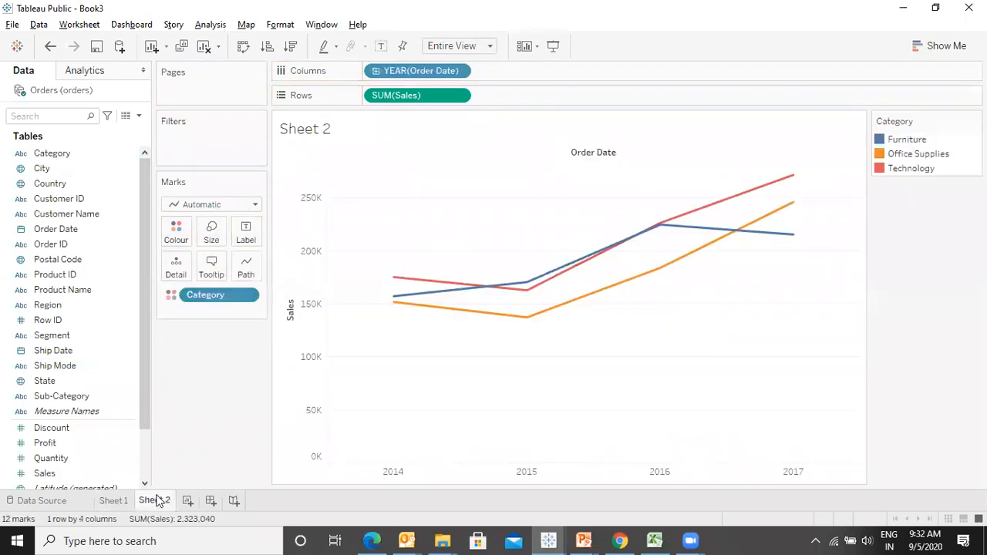
- On Sheet 1, colour the sub-category sales bars by Category
{"action": "left_click", "coordinate": [116, 503]}
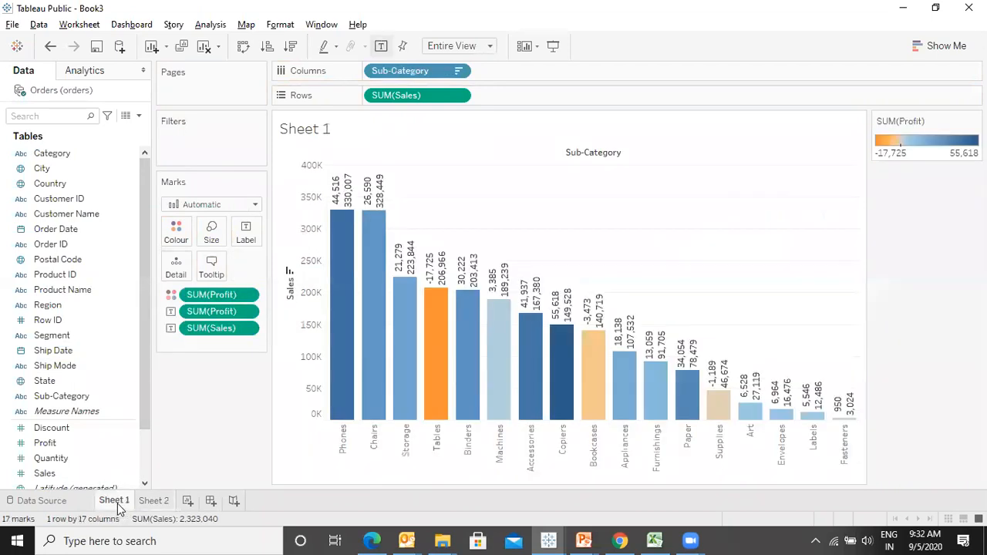
{"action": "left_click", "coordinate": [59, 153]}
{"action": "left_click_drag", "start_coordinate": [59, 154], "coordinate": [176, 230]}
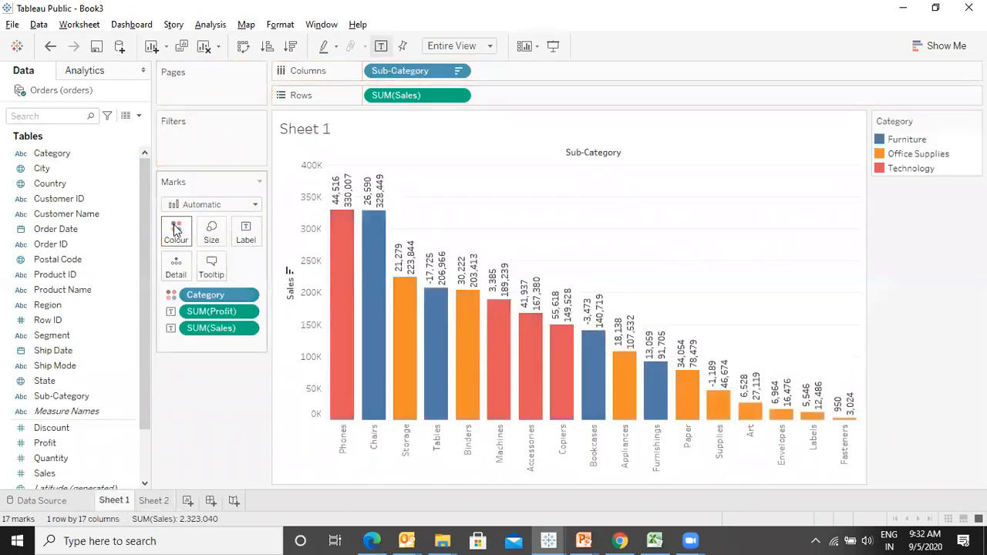
- On Sheet 2, add Order Date as a filter and continue to the date filter settings
{"action": "left_click", "coordinate": [155, 501]}
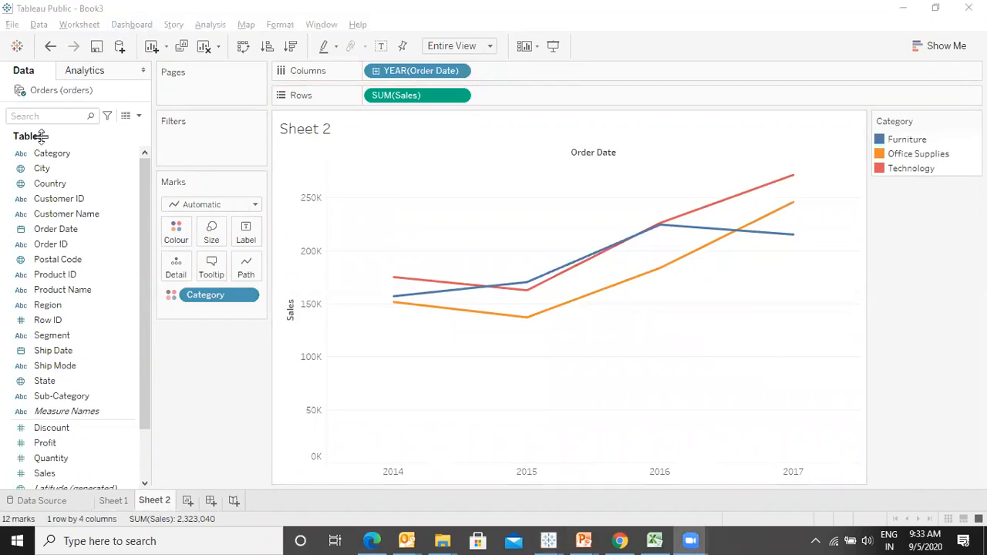
{"action": "left_click", "coordinate": [63, 230]}
{"action": "left_click_drag", "start_coordinate": [66, 242], "coordinate": [200, 145]}
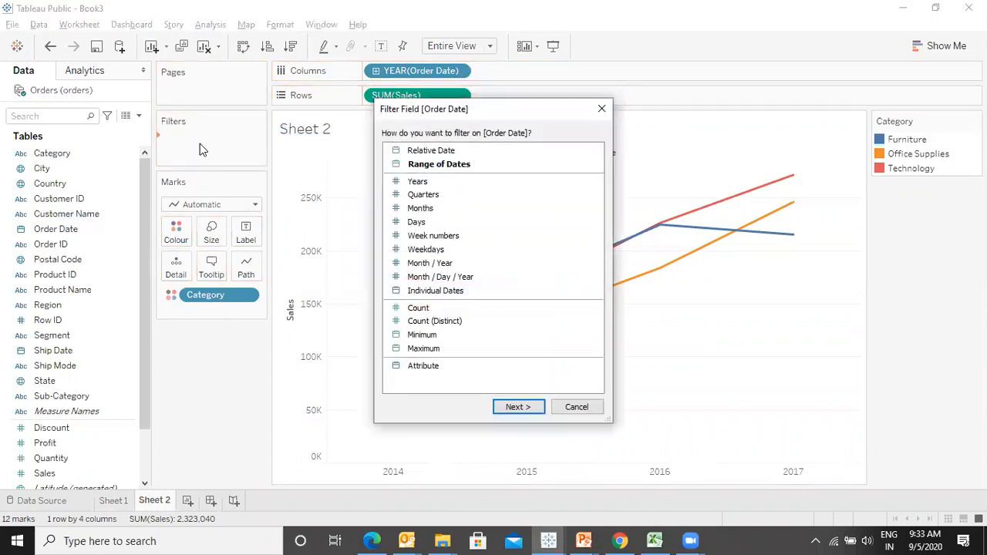
{"action": "left_click", "coordinate": [519, 407]}
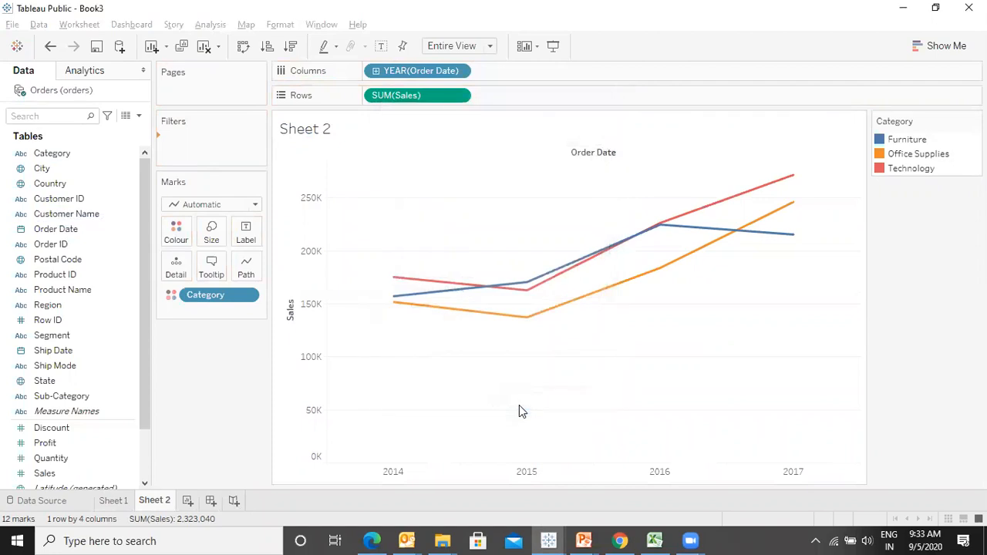
- Set a relative date filter on Order Date for the last 5 days and apply it
{"action": "left_click_drag", "start_coordinate": [489, 150], "coordinate": [654, 160]}
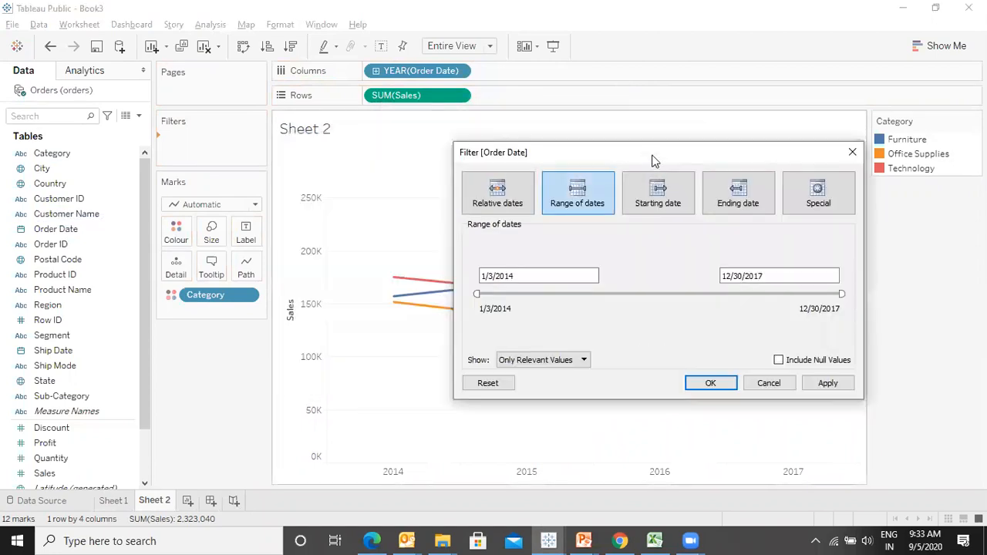
{"action": "left_click", "coordinate": [505, 204]}
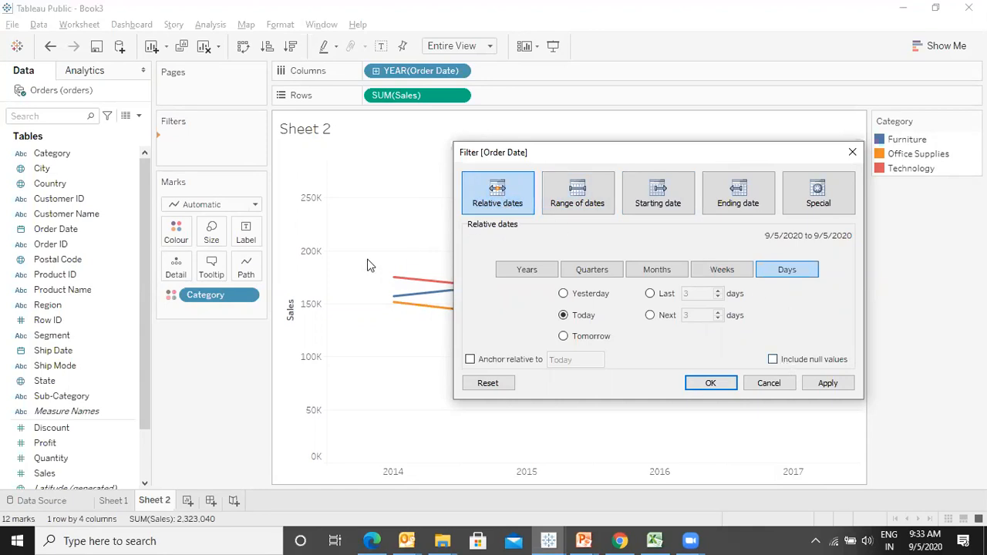
{"action": "left_click", "coordinate": [652, 293]}
{"action": "left_click", "coordinate": [719, 290]}
{"action": "left_click", "coordinate": [720, 291]}
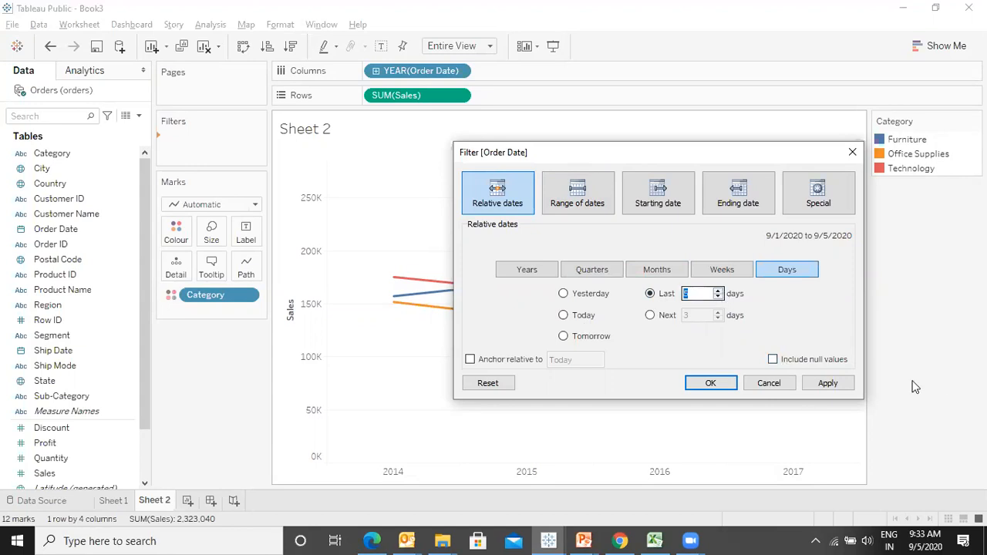
{"action": "left_click", "coordinate": [826, 382]}
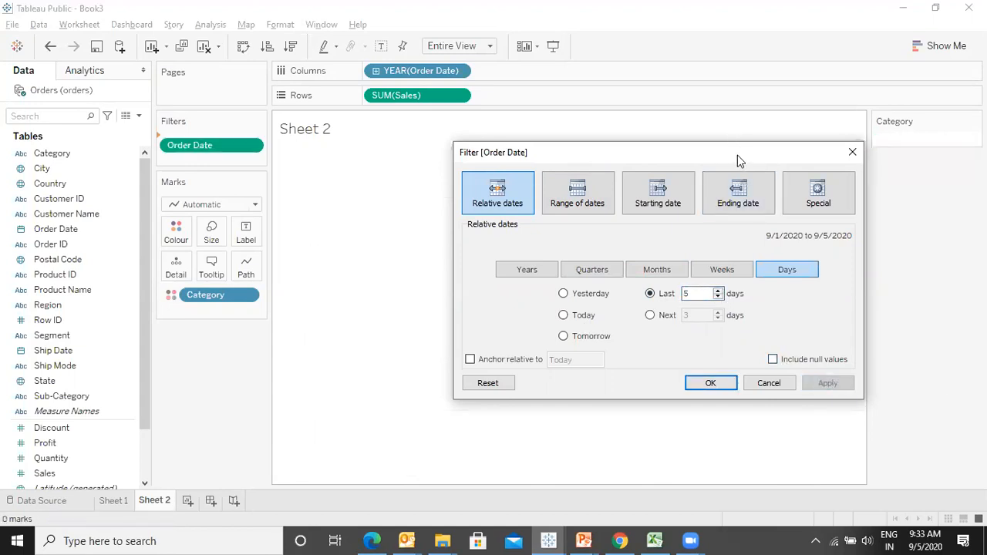
- Change the relative date filter to the last 5 years and apply it
{"action": "left_click_drag", "start_coordinate": [567, 161], "coordinate": [394, 166]}
{"action": "left_click", "coordinate": [546, 296]}
{"action": "left_click", "coordinate": [546, 296]}
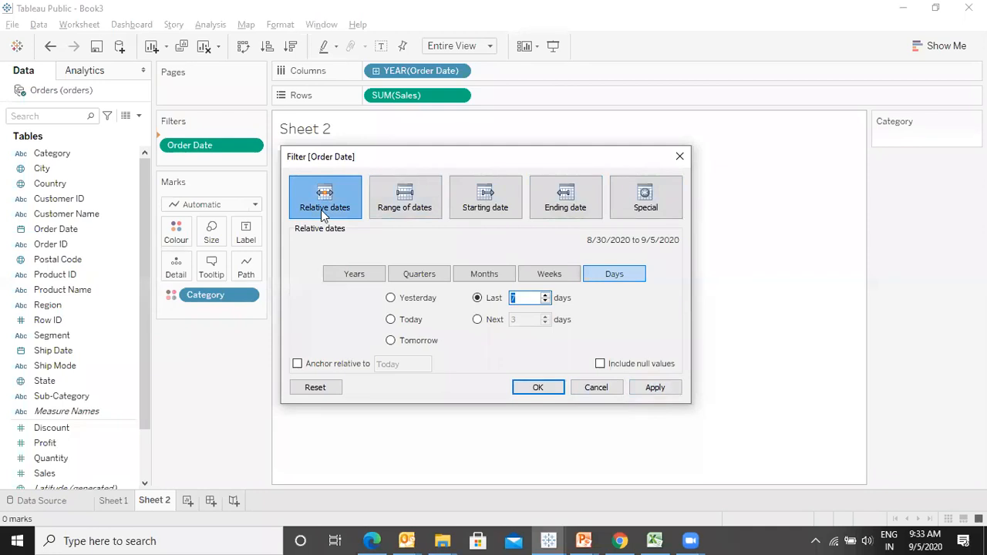
{"action": "left_click", "coordinate": [347, 269]}
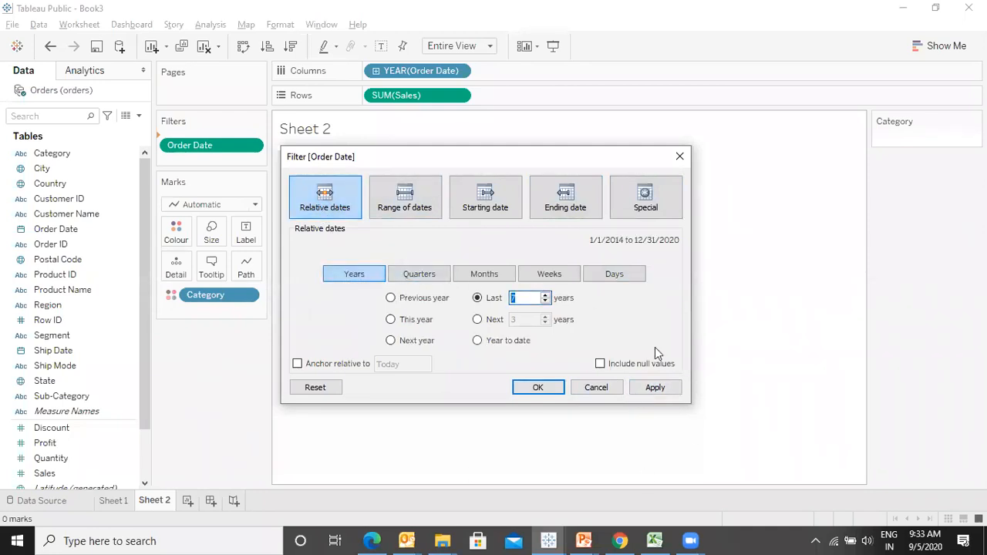
{"action": "left_click", "coordinate": [545, 302]}
{"action": "left_click", "coordinate": [545, 301]}
{"action": "left_click", "coordinate": [663, 391]}
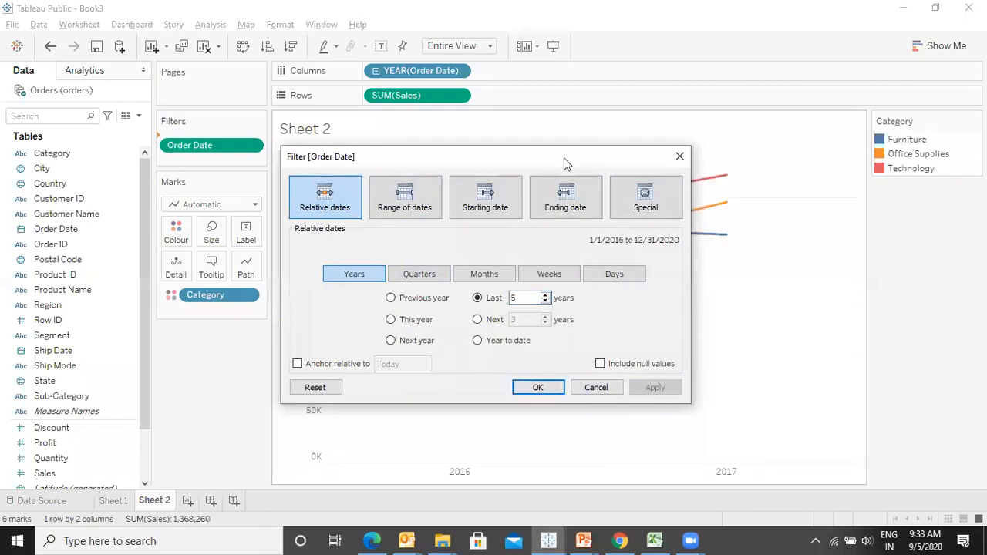
- Switch to a range-of-dates filter, set the start date to 1/3/2015, and apply it
{"action": "left_click_drag", "start_coordinate": [563, 157], "coordinate": [230, 157]}
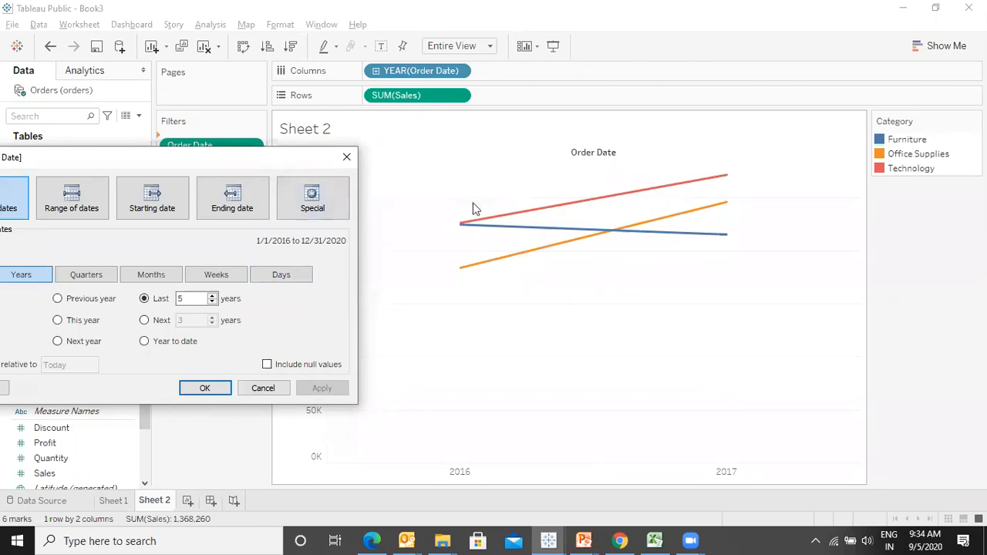
{"action": "left_click_drag", "start_coordinate": [281, 164], "coordinate": [494, 210]}
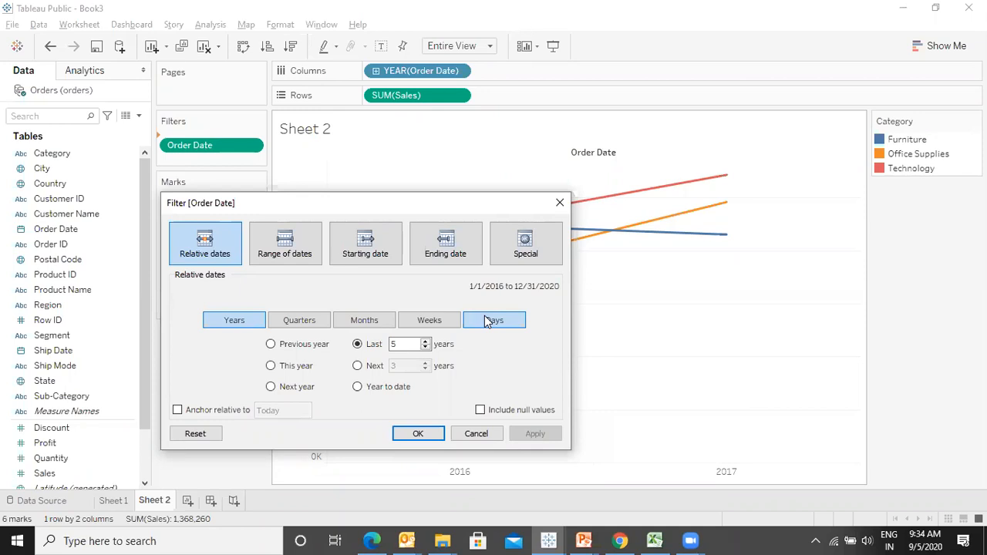
{"action": "left_click", "coordinate": [287, 245]}
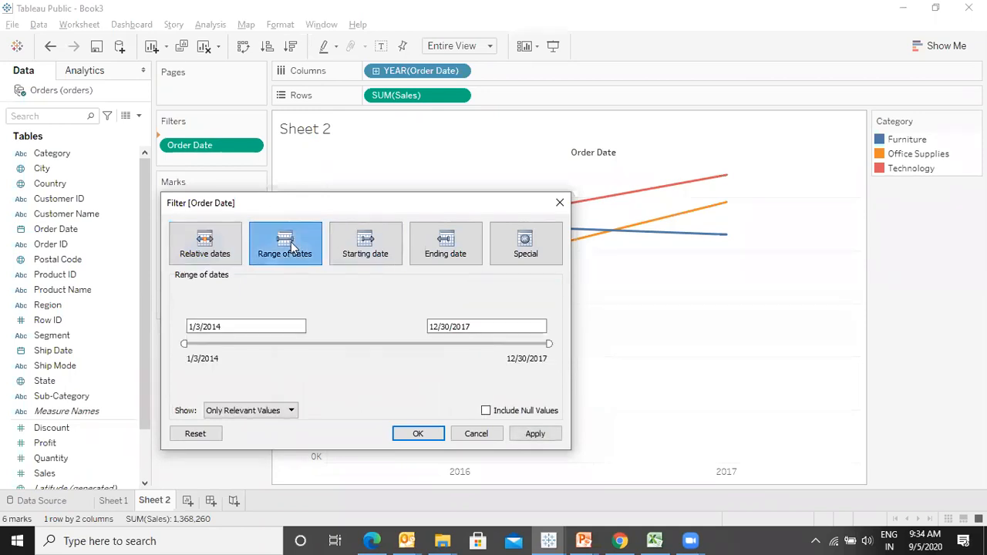
{"action": "left_click", "coordinate": [231, 326]}
{"action": "key", "text": "BackSpace"}
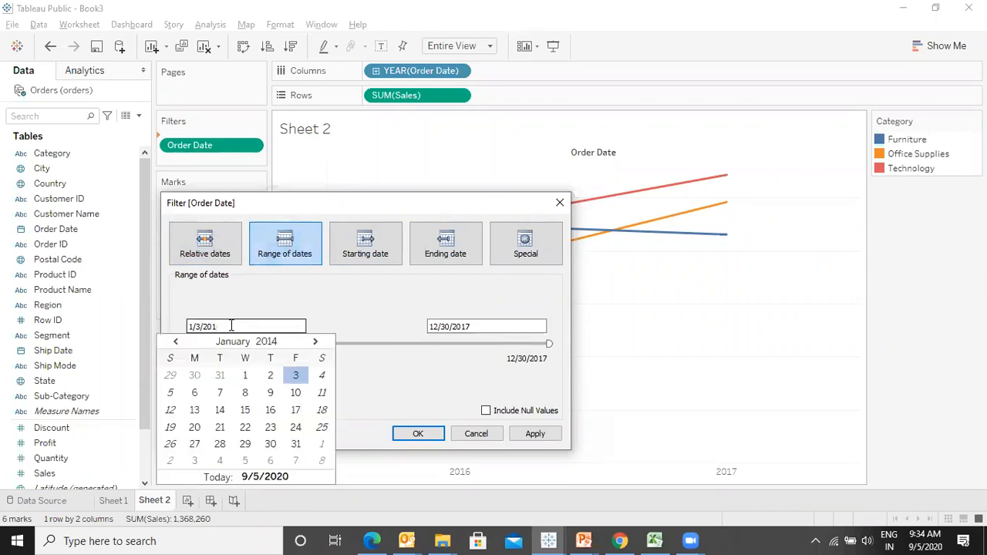
{"action": "type", "text": "5"}
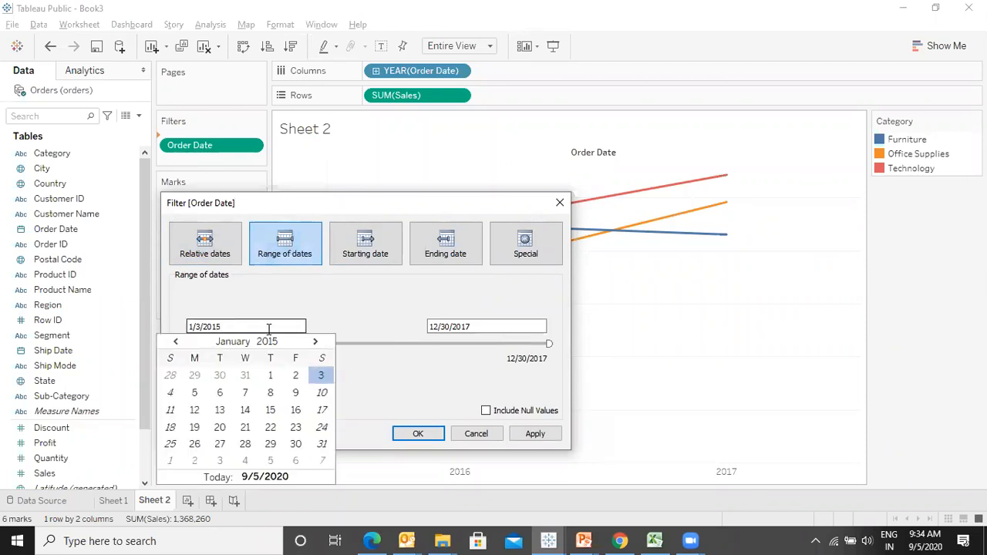
{"action": "left_click", "coordinate": [532, 434]}
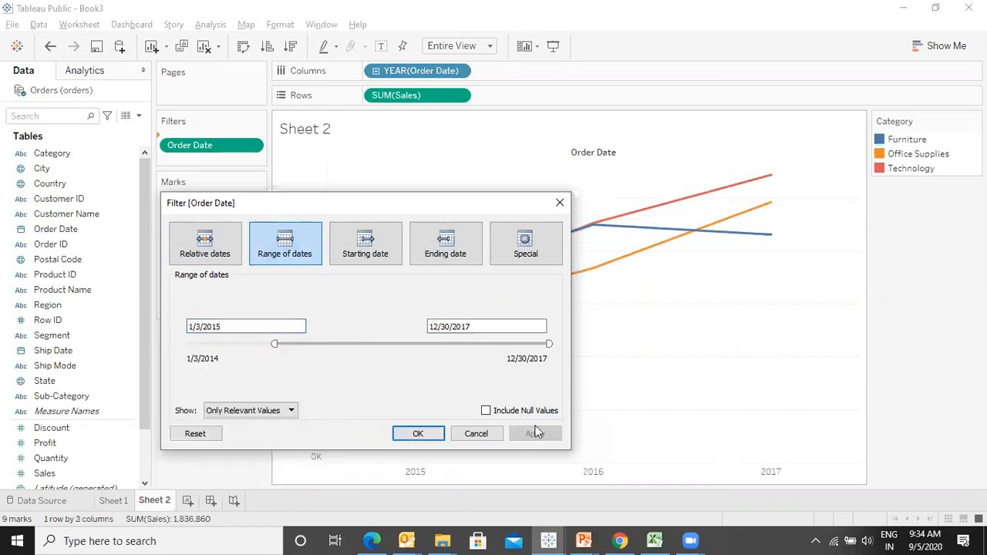
- Move the range's start slider to about 4/20/2016 and apply the filter
{"action": "left_click_drag", "start_coordinate": [433, 208], "coordinate": [481, 140]}
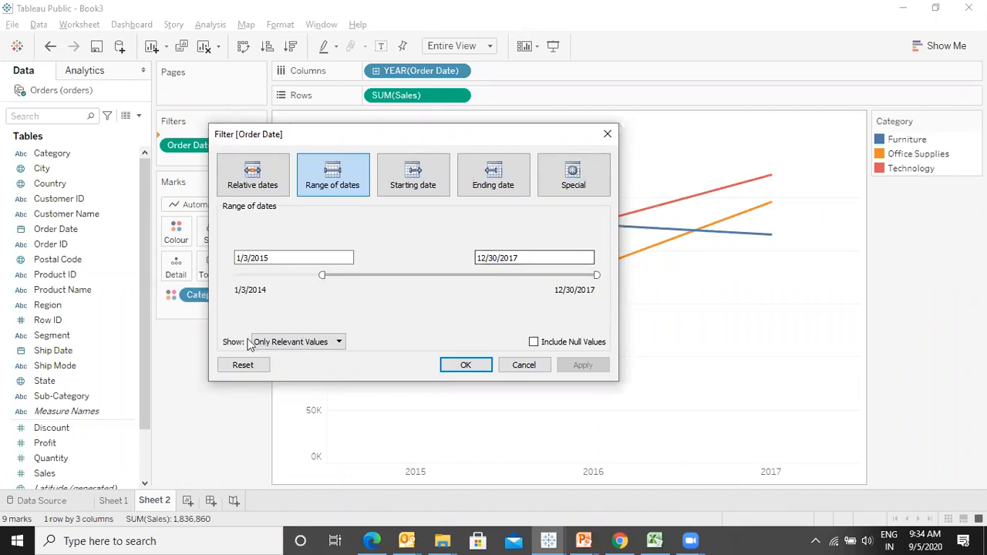
{"action": "left_click_drag", "start_coordinate": [322, 275], "coordinate": [438, 273]}
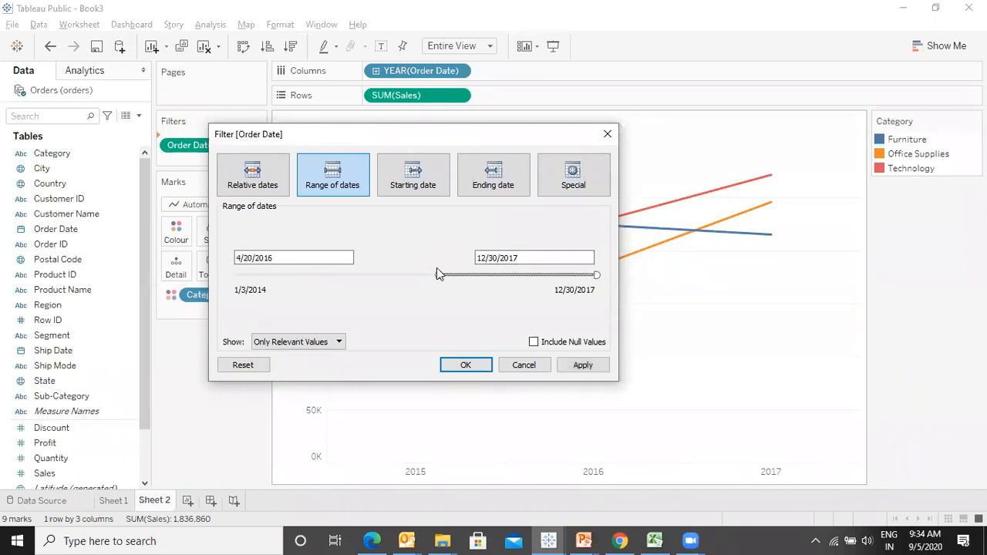
{"action": "left_click", "coordinate": [591, 366]}
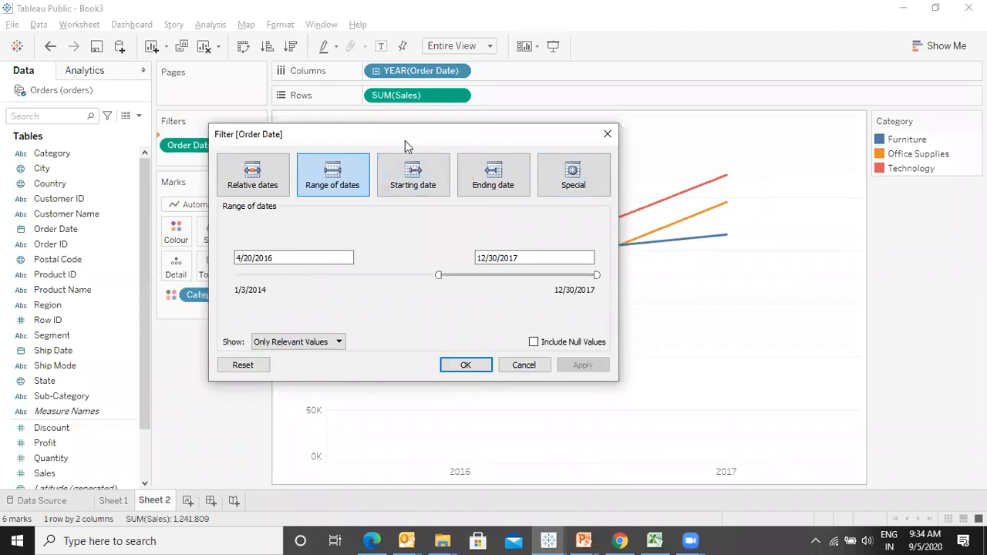
- Move the range's end slider to about 2/16/2017 and apply the filter
{"action": "left_click_drag", "start_coordinate": [405, 140], "coordinate": [277, 136]}
{"action": "left_click_drag", "start_coordinate": [469, 270], "coordinate": [392, 271]}
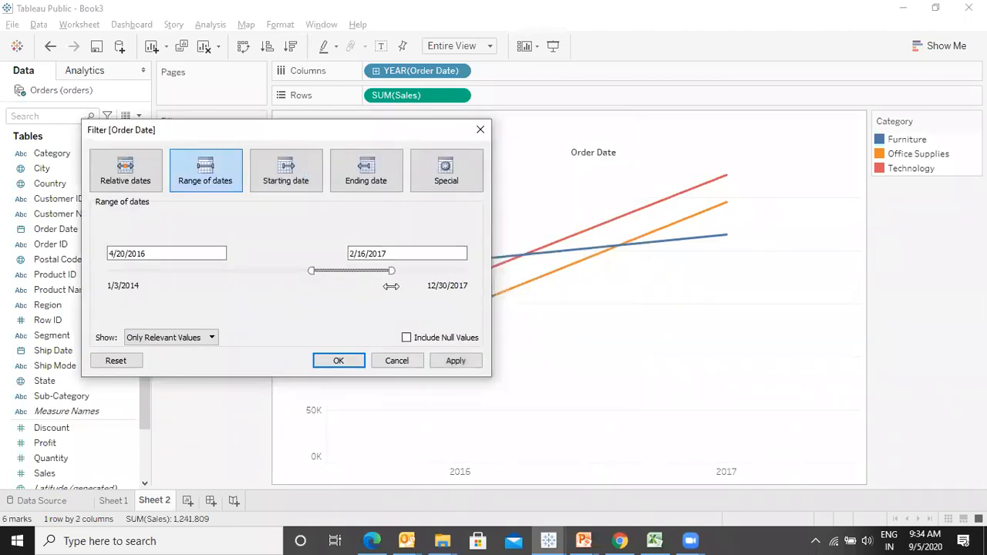
{"action": "left_click", "coordinate": [458, 366]}
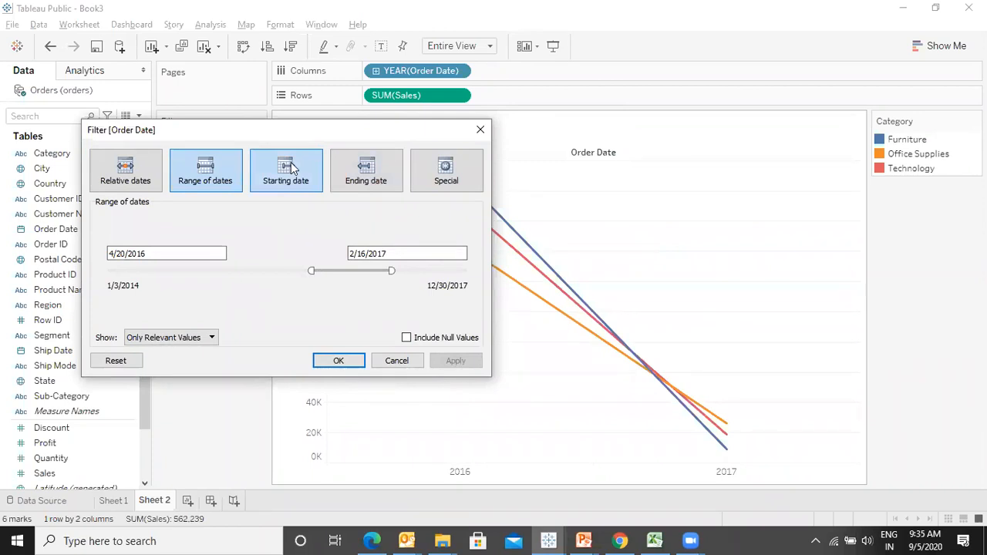
- Switch to a starting-date filter, move the start to about 7/24/2014, and apply it
{"action": "left_click", "coordinate": [296, 185]}
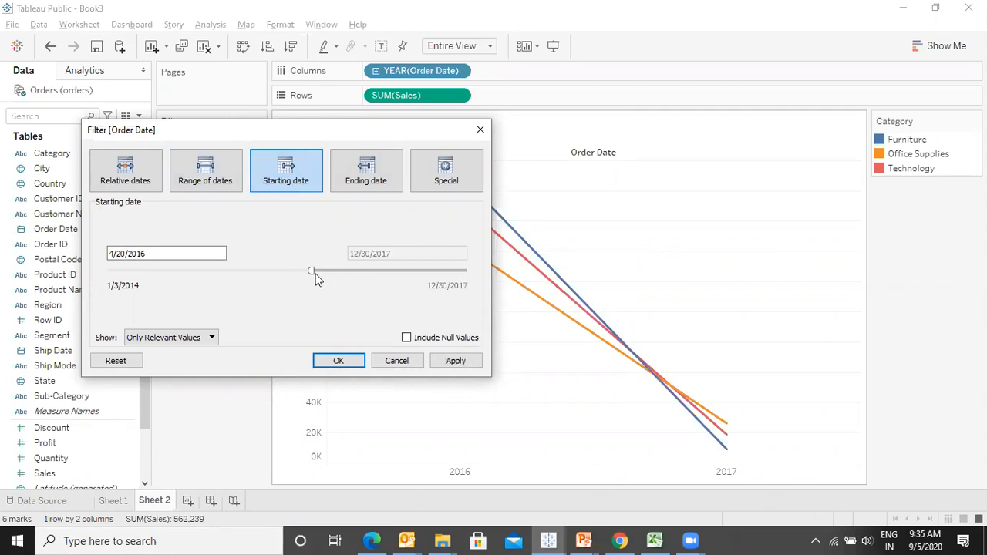
{"action": "left_click_drag", "start_coordinate": [308, 270], "coordinate": [155, 255]}
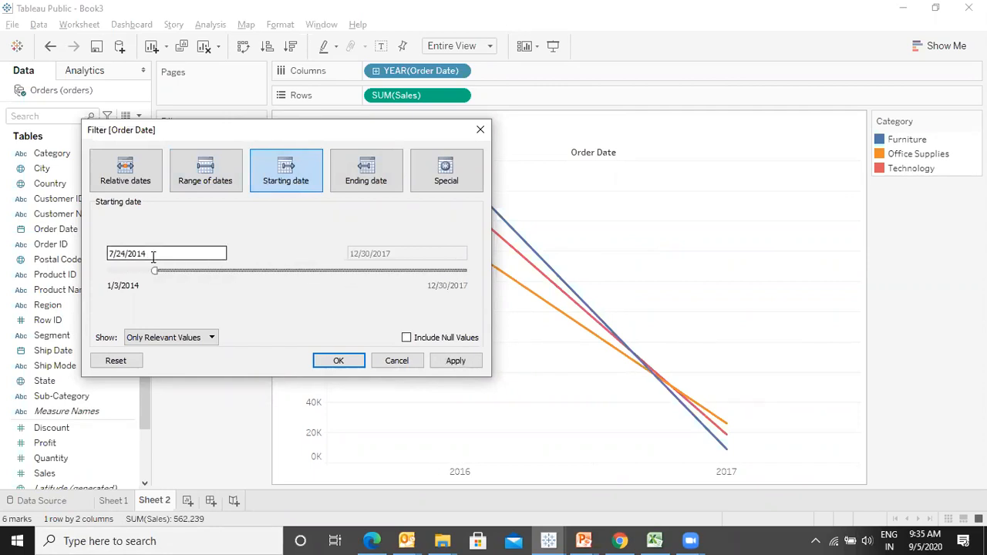
{"action": "left_click", "coordinate": [460, 360]}
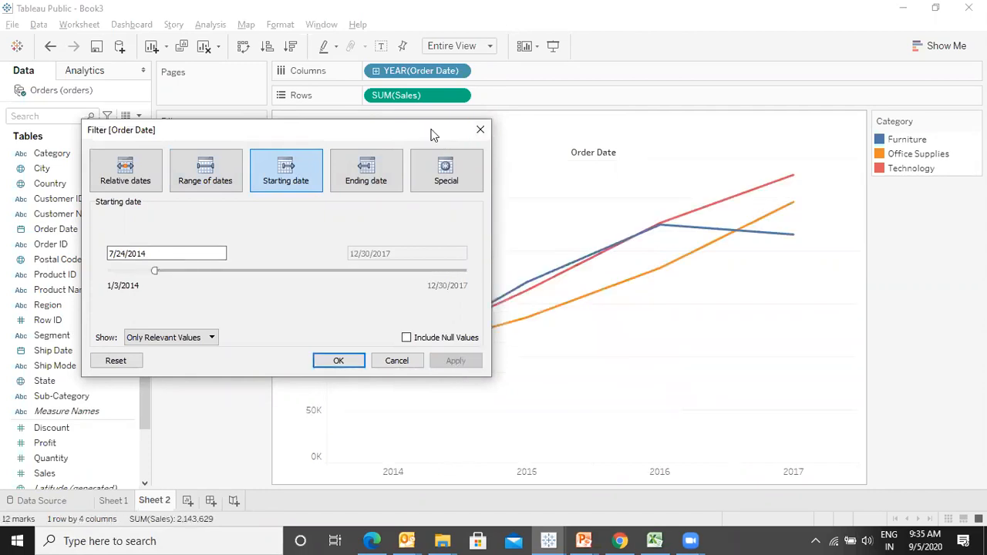
- Move the starting date to about 12/25/2015 and apply the filter
{"action": "left_click_drag", "start_coordinate": [431, 135], "coordinate": [379, 74]}
{"action": "left_click_drag", "start_coordinate": [101, 212], "coordinate": [229, 211]}
{"action": "left_click", "coordinate": [404, 300]}
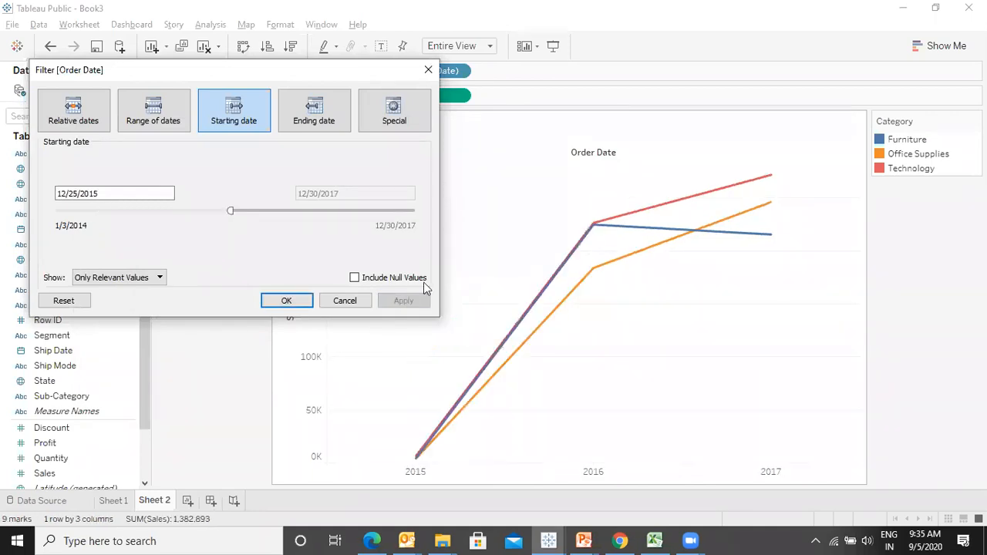
- Switch to an ending-date filter, move the end to about 9/14/2016, and apply it
{"action": "left_click", "coordinate": [316, 101]}
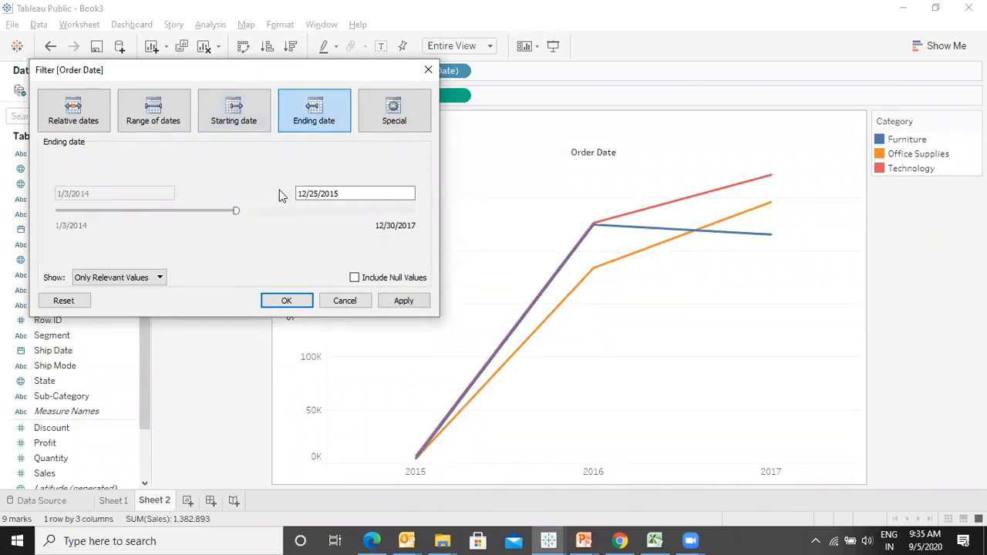
{"action": "left_click_drag", "start_coordinate": [235, 213], "coordinate": [300, 211]}
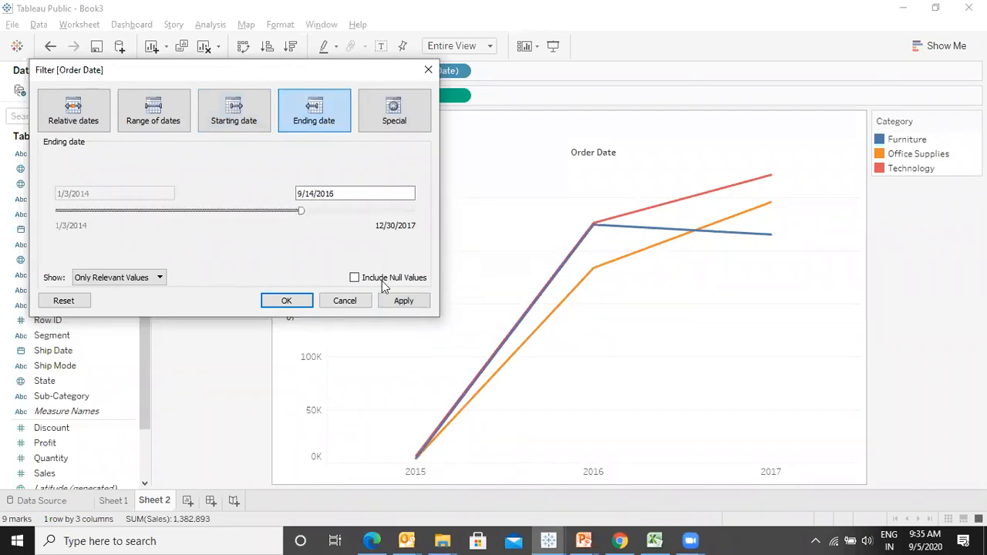
{"action": "left_click", "coordinate": [398, 304]}
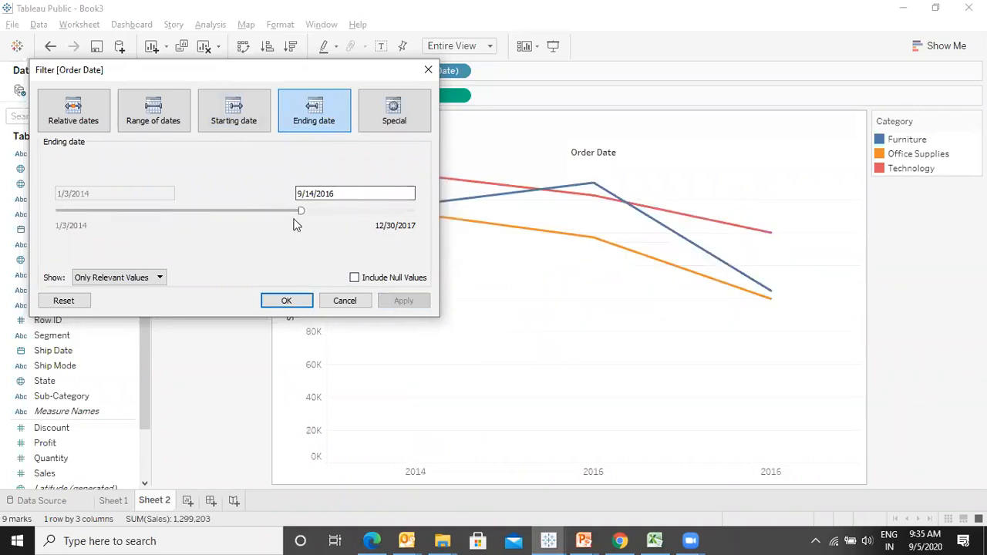
- Move the ending date to about 12/6/2014 and apply the filter
{"action": "left_click_drag", "start_coordinate": [300, 212], "coordinate": [139, 230]}
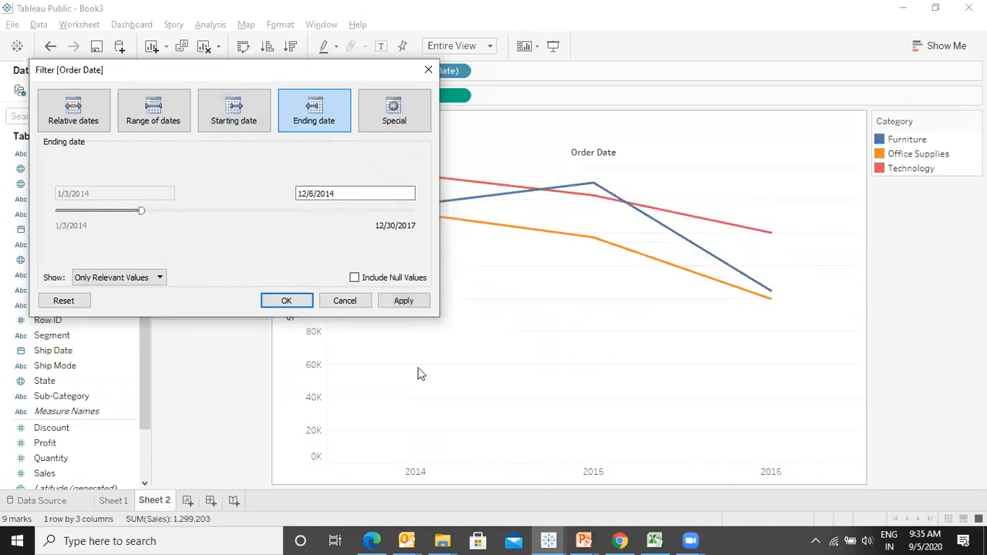
{"action": "left_click", "coordinate": [392, 296]}
- Move the ending date to about 2/7/2016 and apply the filter
{"action": "left_click_drag", "start_coordinate": [141, 212], "coordinate": [246, 230]}
{"action": "left_click", "coordinate": [399, 305]}
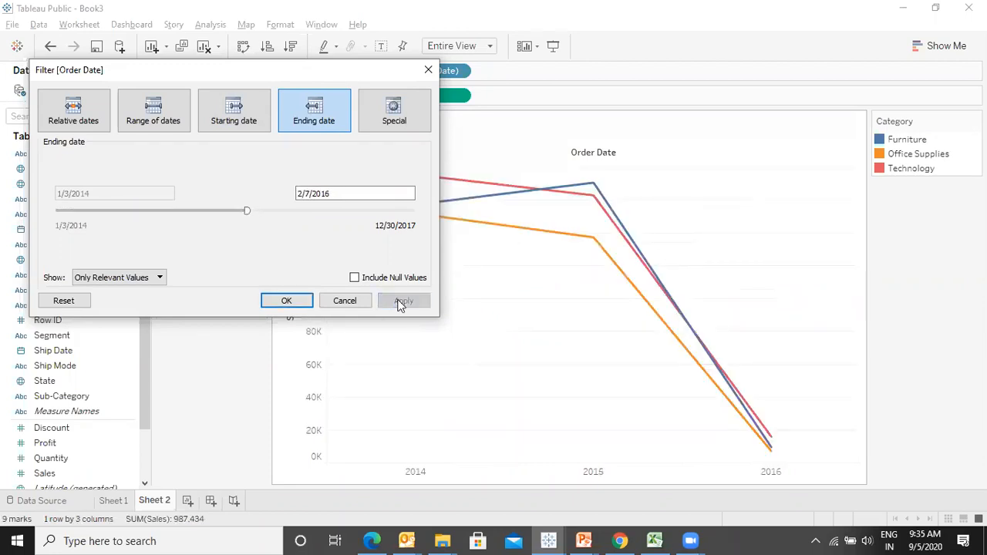
- Switch to the Special date filter, choose Null dates, and apply it
{"action": "left_click", "coordinate": [398, 109]}
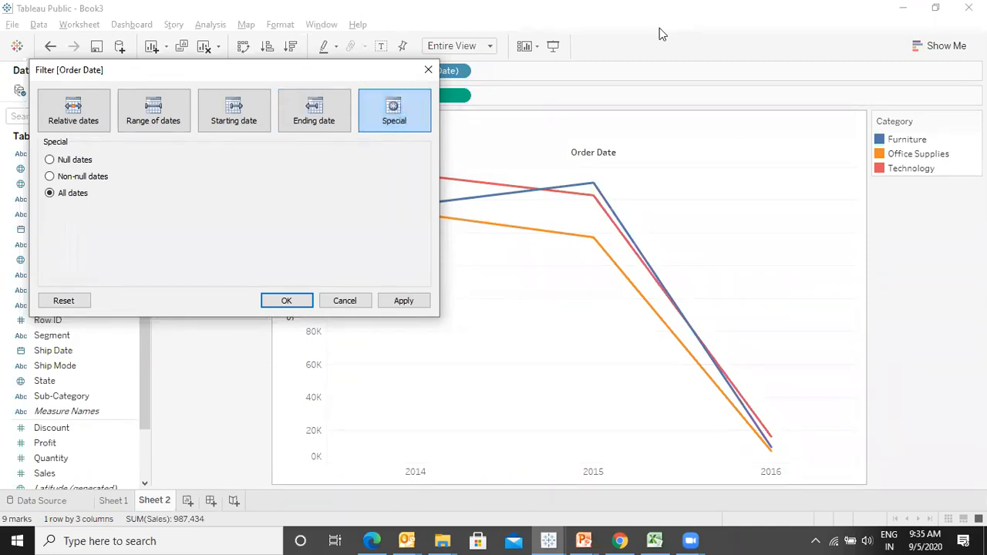
{"action": "left_click", "coordinate": [49, 160]}
{"action": "left_click", "coordinate": [403, 301]}
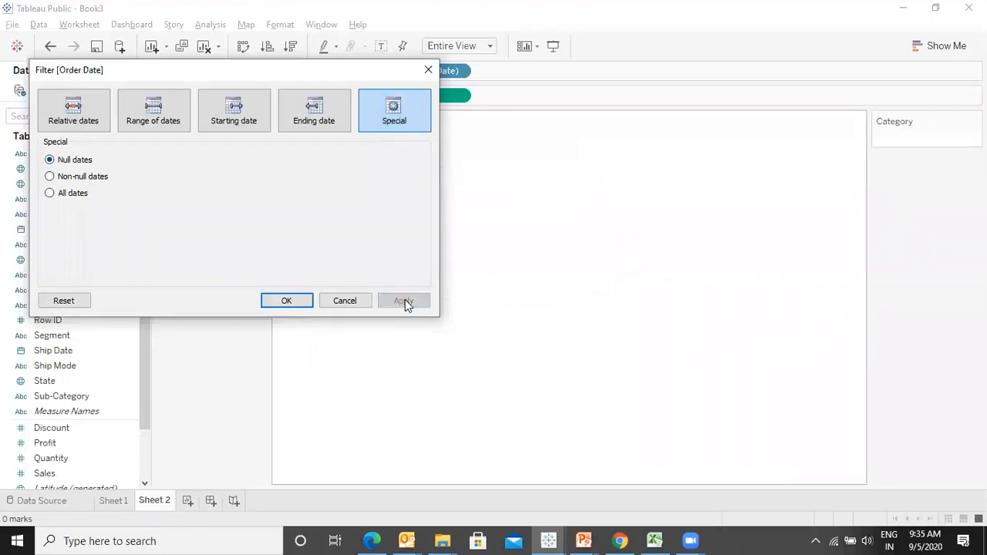
- Choose Non-null dates in the Special filter and apply it
{"action": "left_click", "coordinate": [50, 176]}
{"action": "left_click", "coordinate": [405, 301]}
- Choose All dates in the Special filter, apply it, and close the filter dialog
{"action": "left_click", "coordinate": [50, 193]}
{"action": "left_click", "coordinate": [412, 301]}
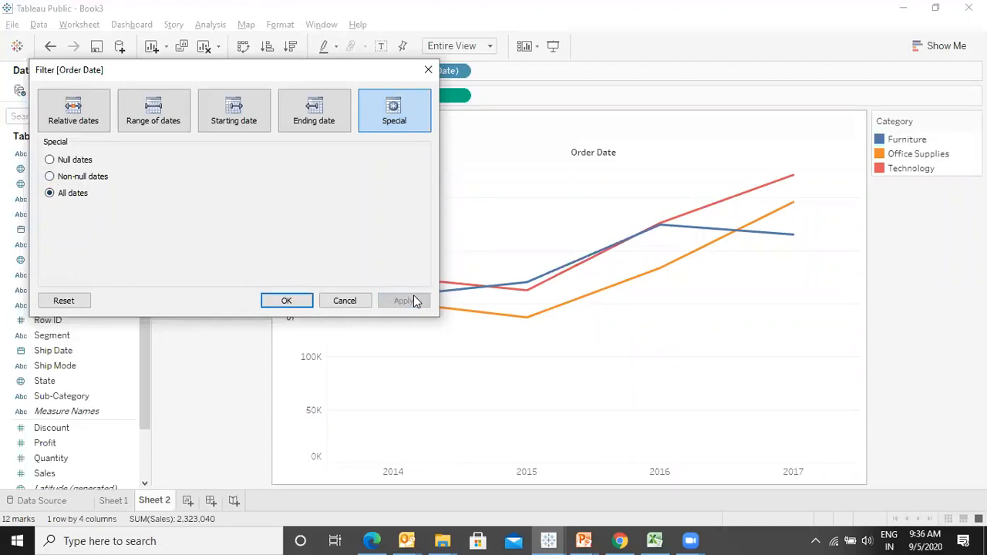
{"action": "left_click", "coordinate": [428, 70]}
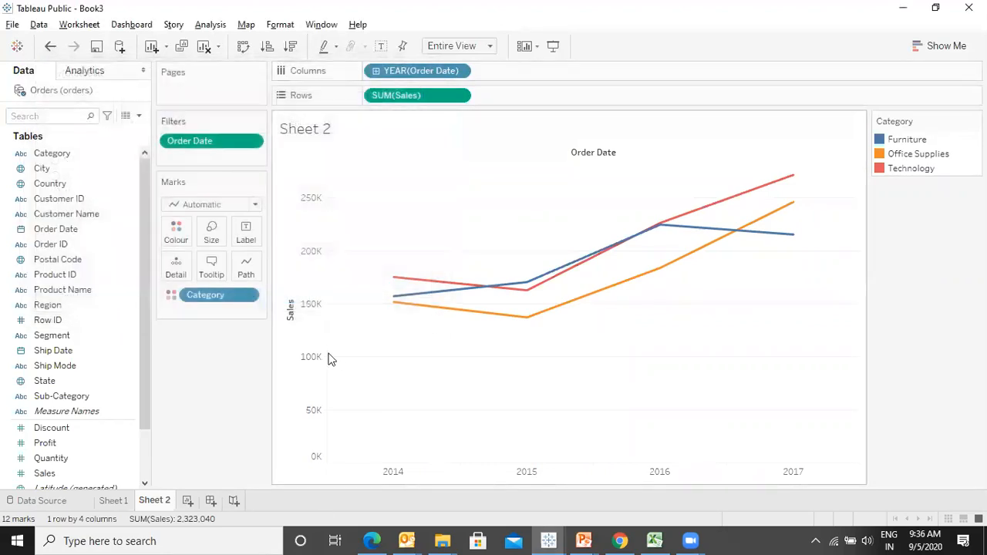
- Switch to the presentation, review the Filtering Dates and Interactive Filters slides, and return to the workbook
{"action": "key", "text": "alt+Tab"}
{"action": "key", "text": "alt+Tab"}
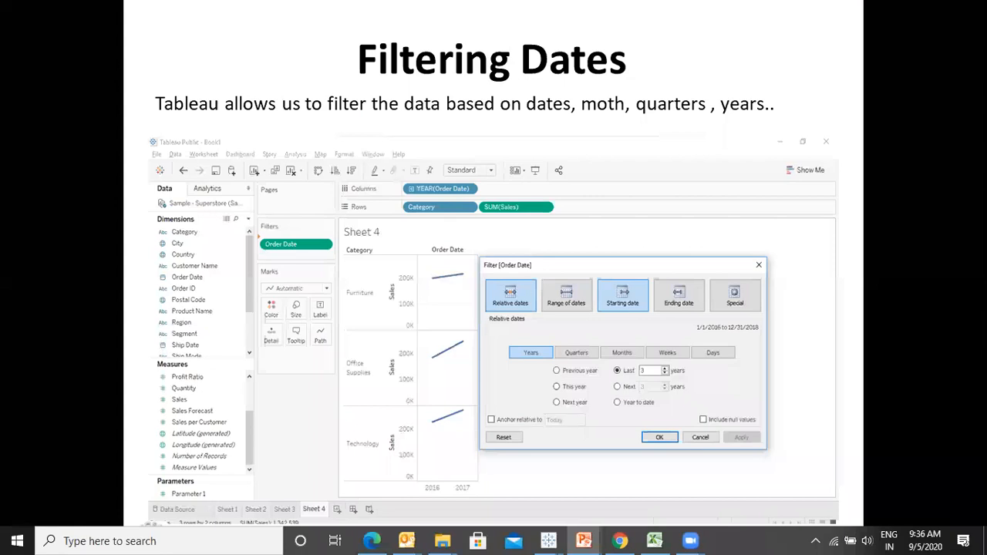
{"action": "key", "text": "Right"}
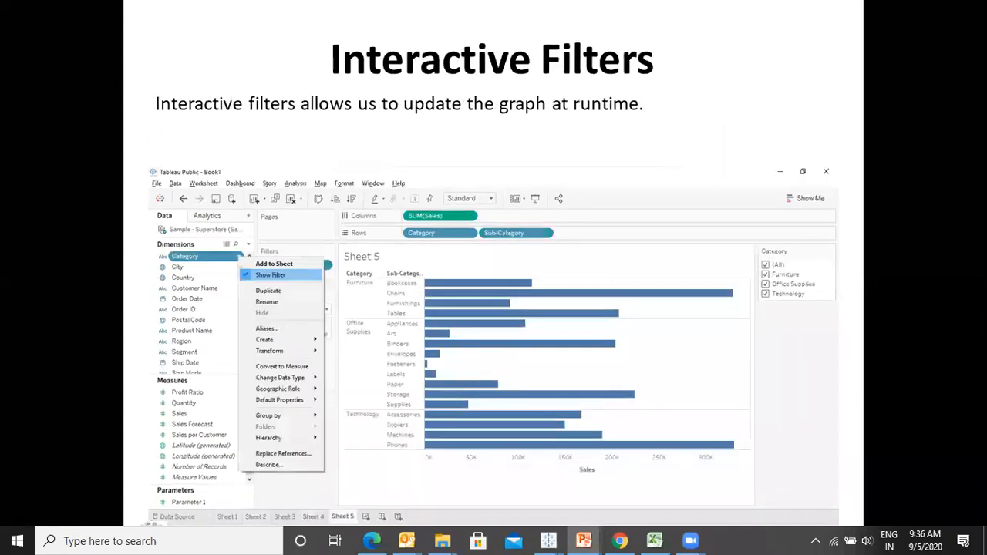
{"action": "key", "text": "alt+Tab"}
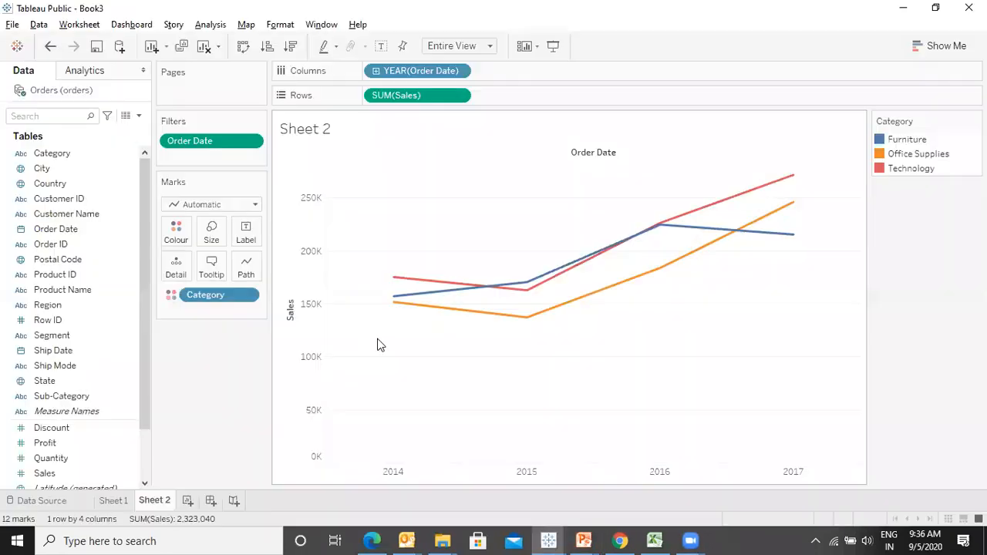
- Remove the Order Date filter from the sheet and add a new worksheet
{"action": "left_click_drag", "start_coordinate": [205, 141], "coordinate": [47, 168]}
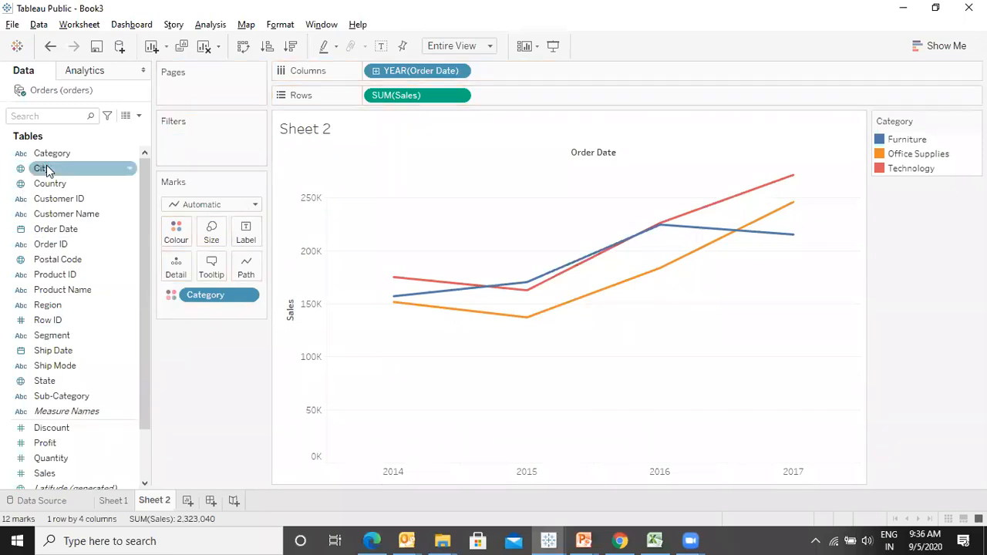
{"action": "left_click", "coordinate": [186, 502]}
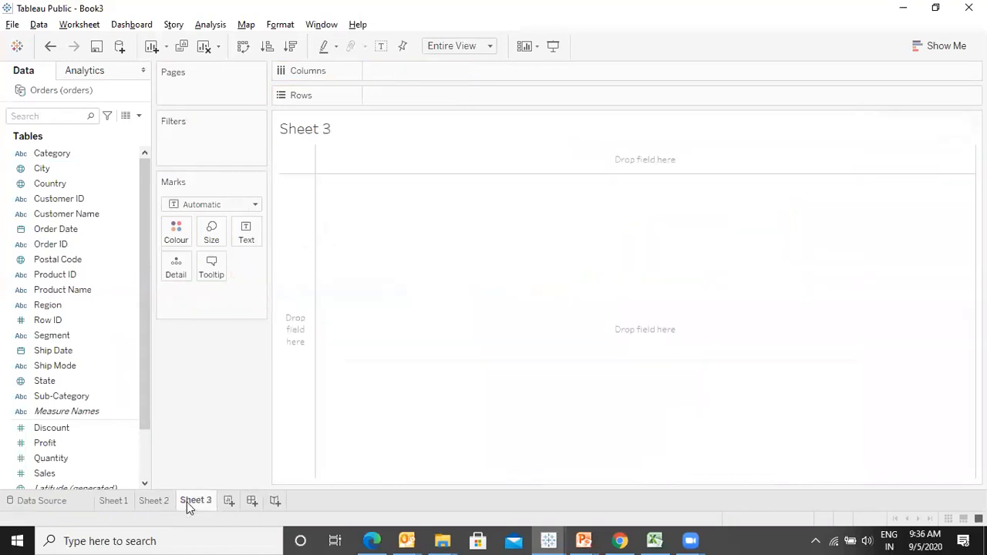
- Build a bar chart of Sales by Category then Sub-Category, coloured by Category
{"action": "double_click", "coordinate": [80, 473]}
{"action": "double_click", "coordinate": [79, 396]}
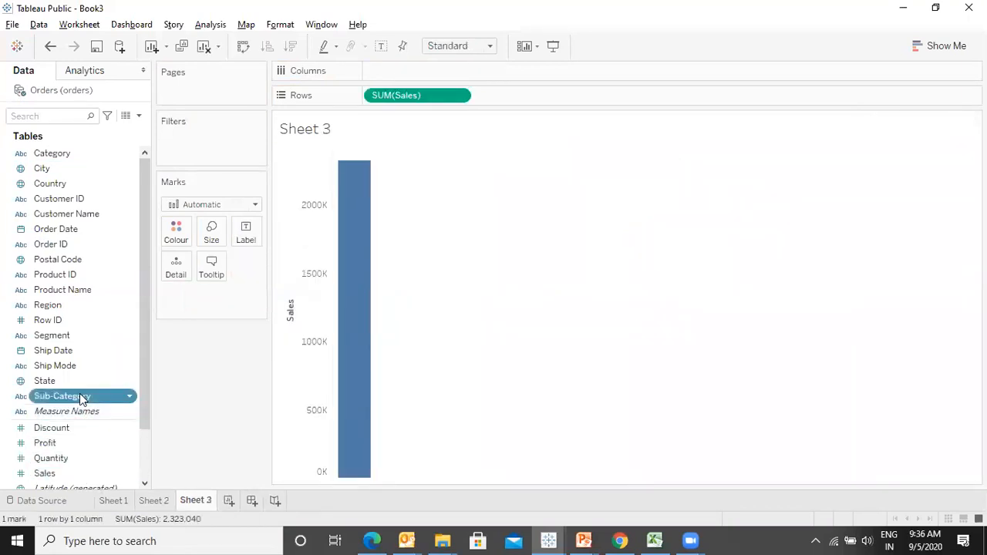
{"action": "double_click", "coordinate": [64, 158]}
{"action": "left_click_drag", "start_coordinate": [430, 72], "coordinate": [610, 73]}
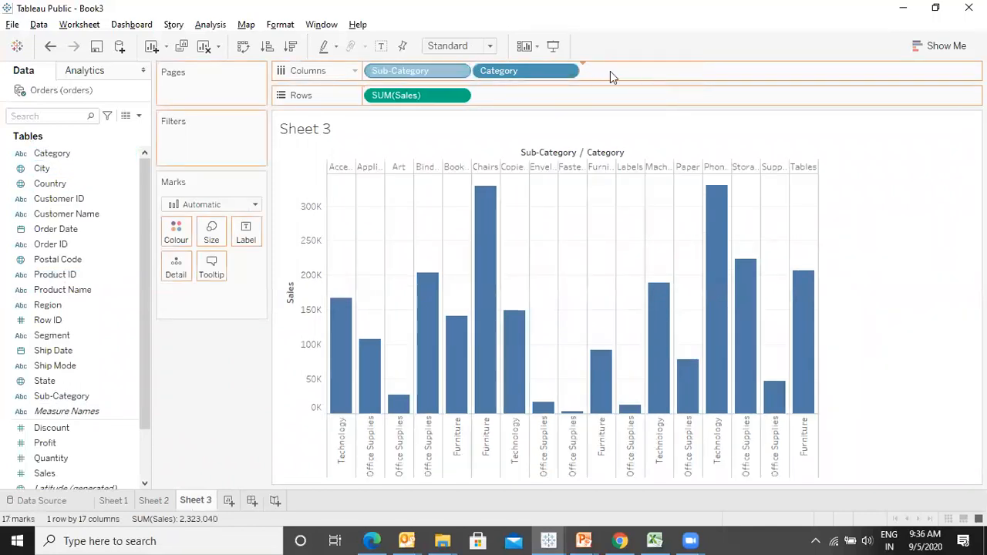
{"action": "left_click_drag", "start_coordinate": [59, 158], "coordinate": [176, 238]}
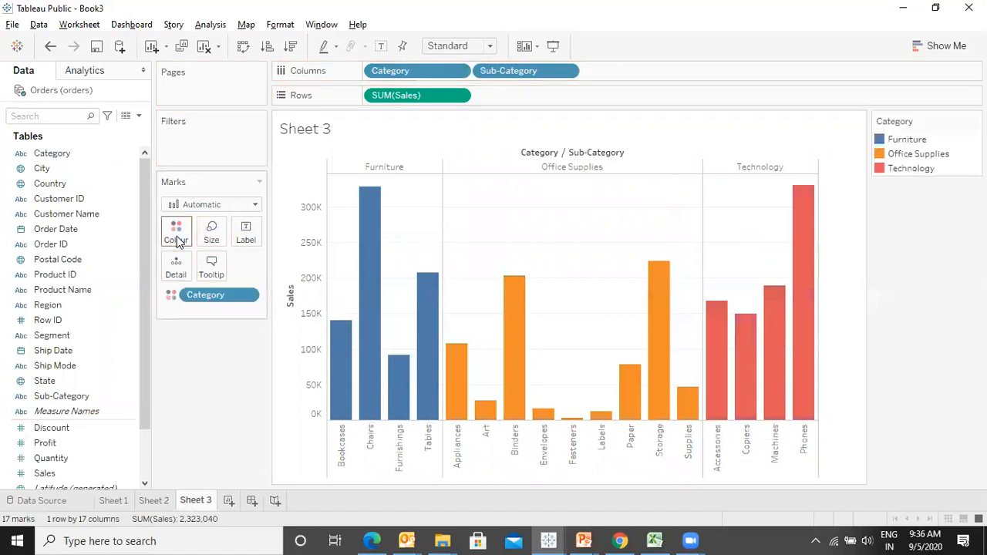
- Show the Category field as a filter card on the sheet
{"action": "left_click", "coordinate": [130, 153]}
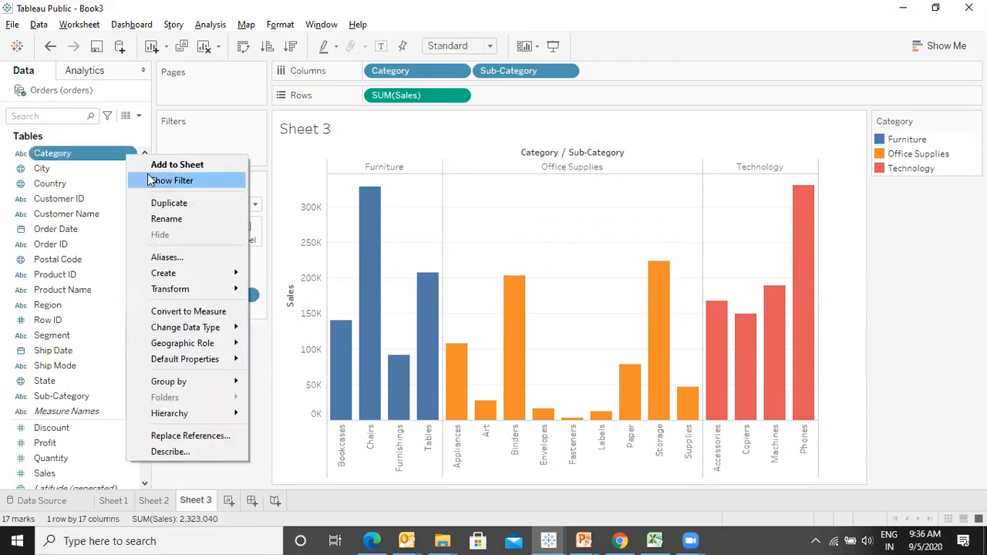
{"action": "left_click", "coordinate": [151, 180]}
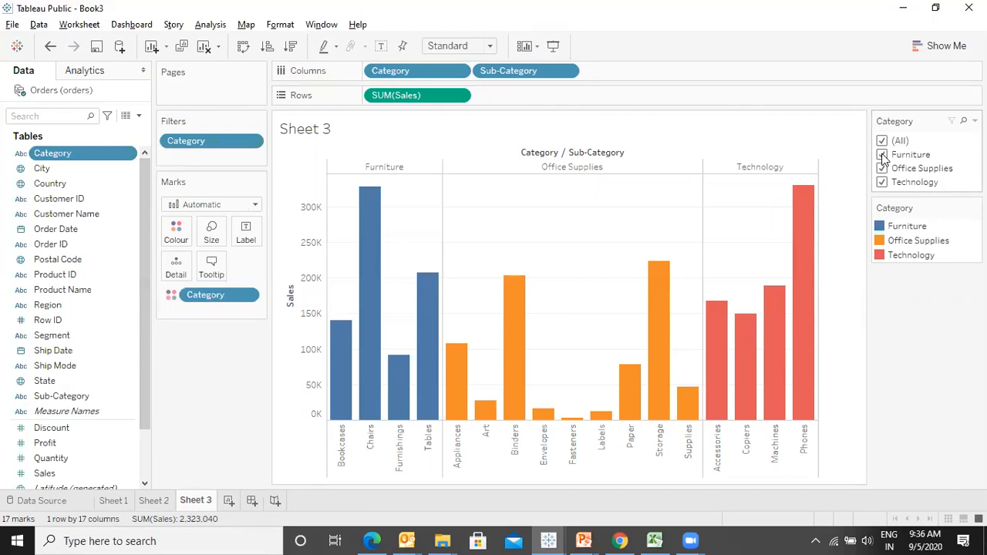
- In presentation mode, toggle categories in the Category filter card, restore all, and exit presentation mode
{"action": "key", "text": "F7"}
{"action": "left_click", "coordinate": [882, 46]}
{"action": "left_click", "coordinate": [882, 58]}
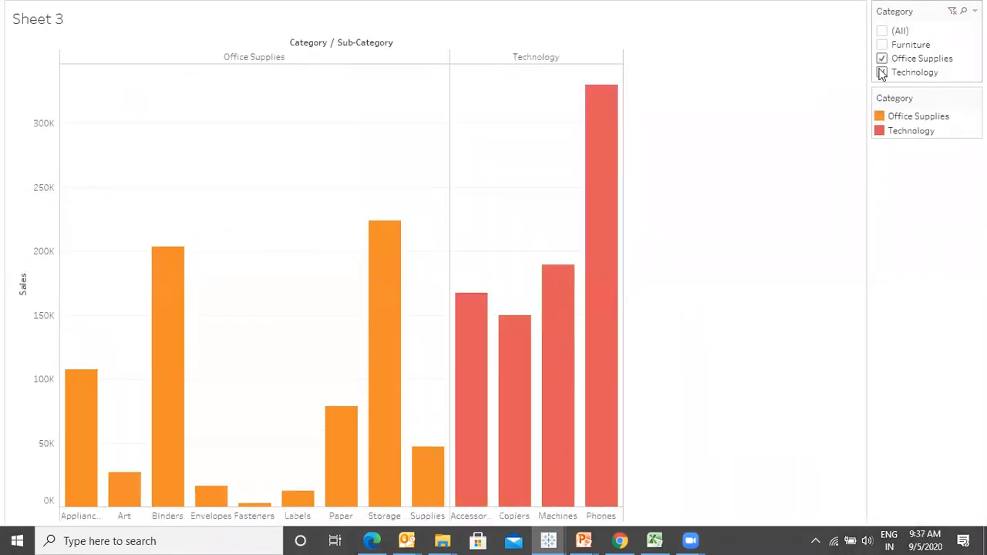
{"action": "left_click", "coordinate": [882, 59]}
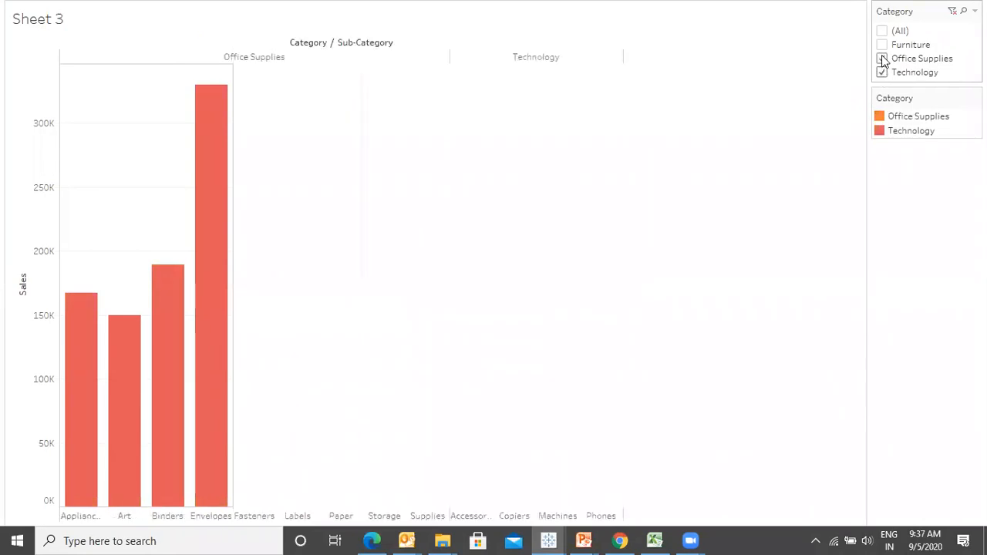
{"action": "left_click", "coordinate": [882, 45]}
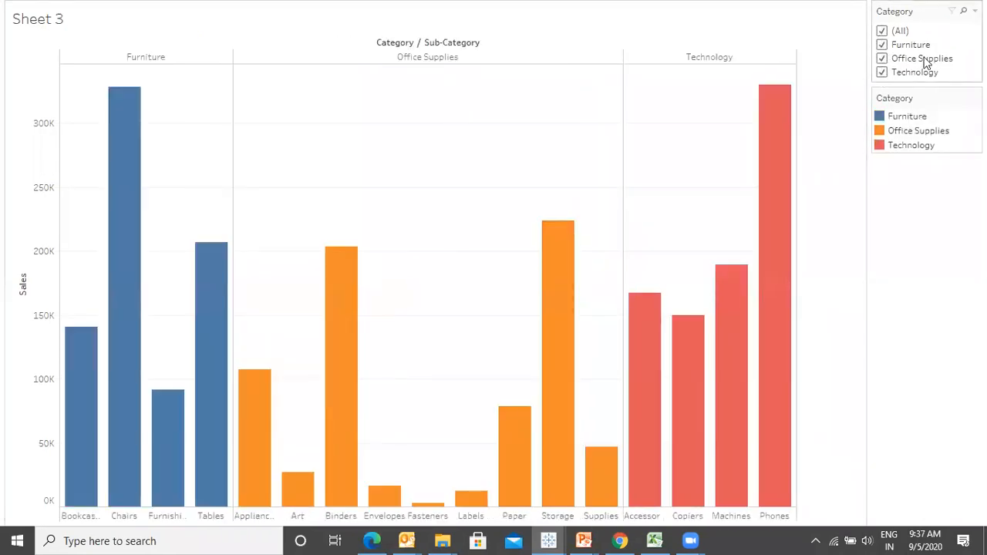
{"action": "key", "text": "Escape"}
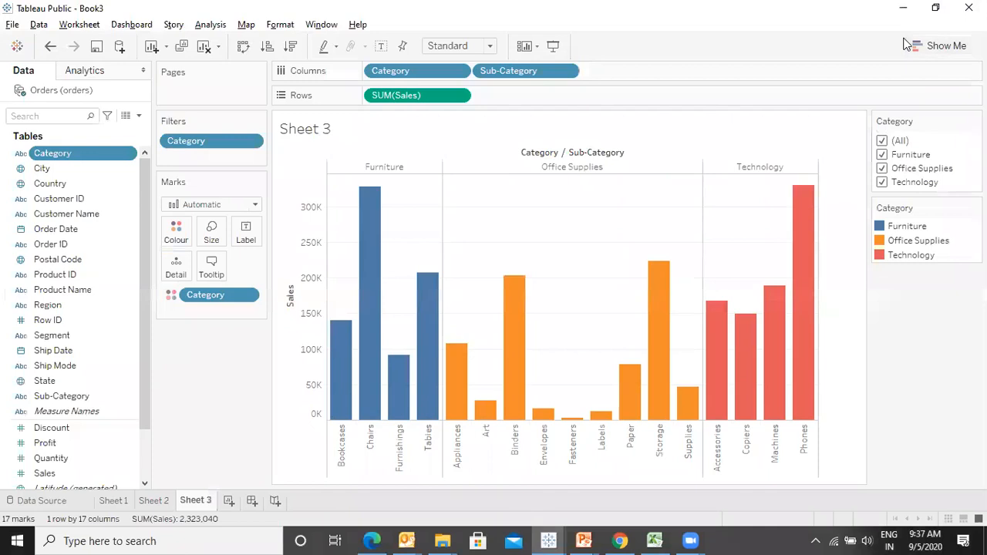
- Set the sheet's fit to Entire View
{"action": "left_click", "coordinate": [463, 46]}
{"action": "left_click", "coordinate": [456, 95]}
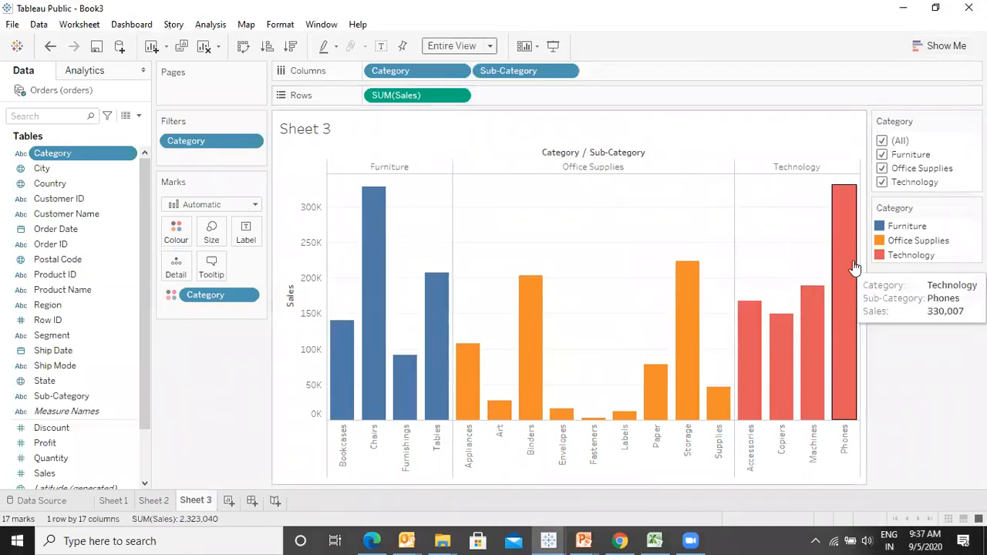
- In presentation mode, test the Category filter card by toggling categories, then reselect all and exit
{"action": "key", "text": "F7"}
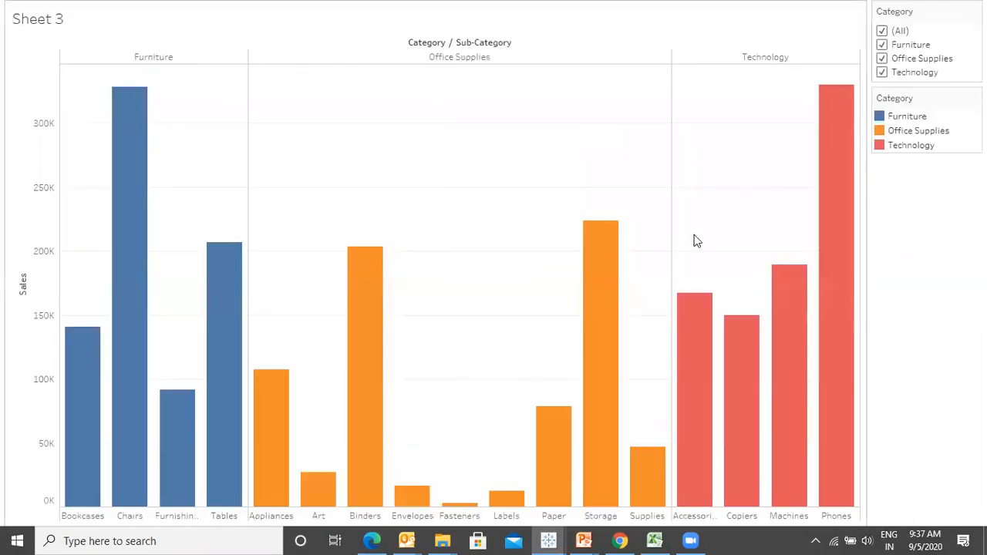
{"action": "left_click", "coordinate": [883, 58]}
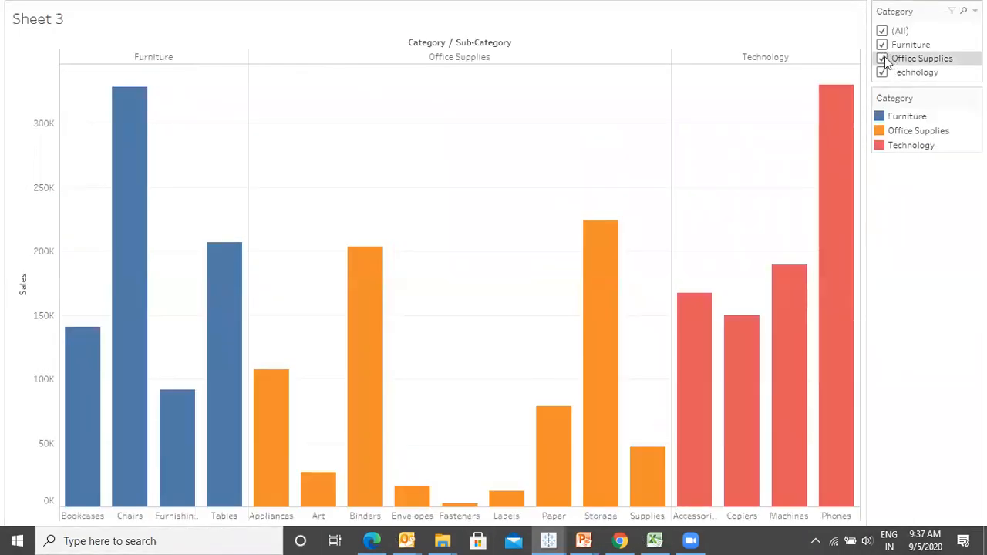
{"action": "left_click", "coordinate": [882, 44]}
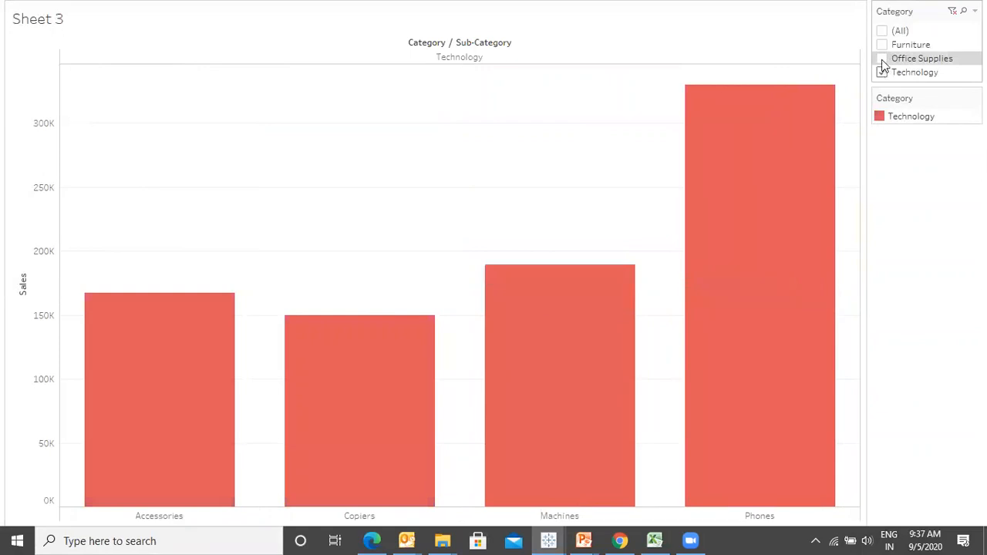
{"action": "left_click", "coordinate": [882, 59]}
{"action": "left_click", "coordinate": [881, 73]}
{"action": "left_click", "coordinate": [882, 31]}
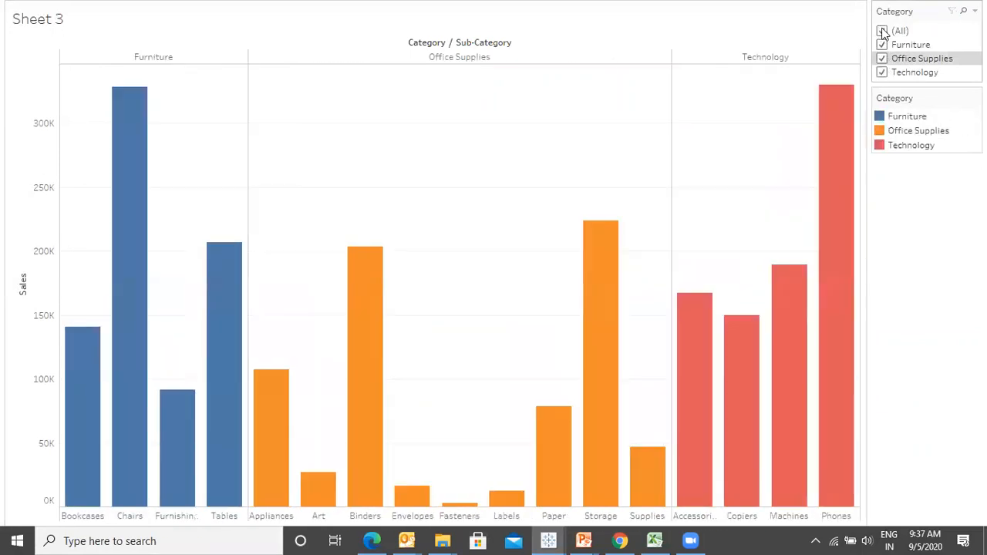
{"action": "key", "text": "Escape"}
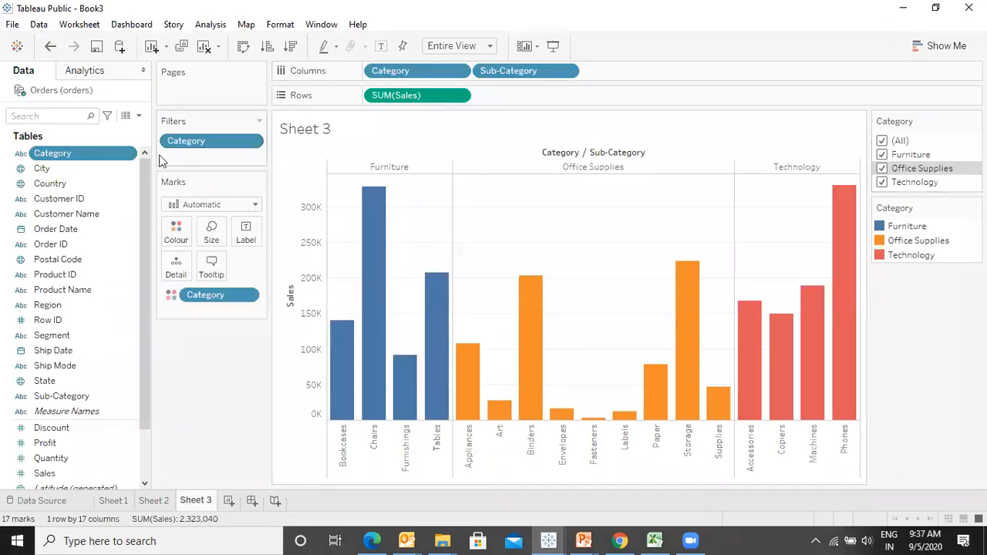
- Review the Advance Interactive Filters slide in the presentation and return to the workbook
{"action": "right_click", "coordinate": [128, 158]}
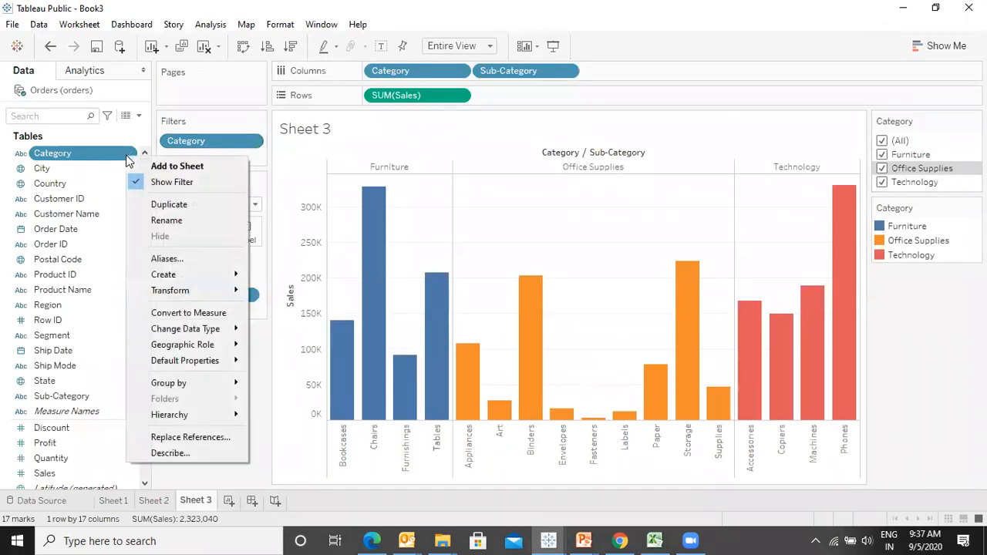
{"action": "left_click", "coordinate": [942, 371]}
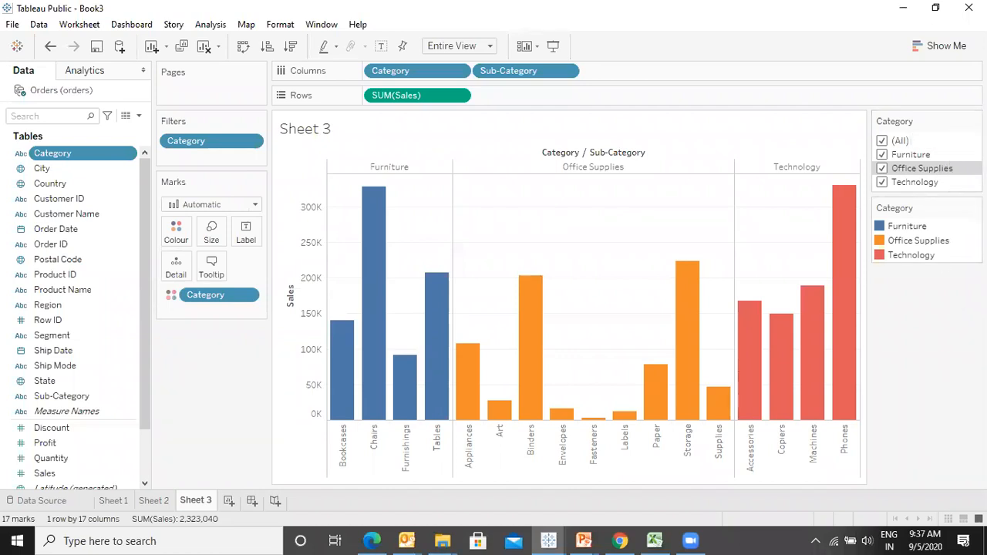
{"action": "key", "text": "alt+Tab"}
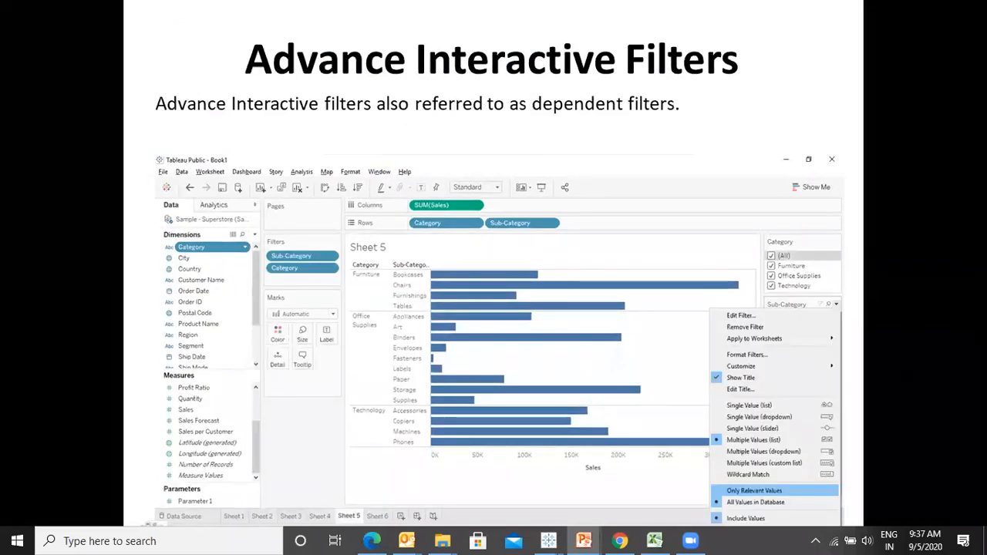
{"action": "key", "text": "alt+Tab"}
- Hide the Category colour legend card
{"action": "left_click", "coordinate": [974, 208]}
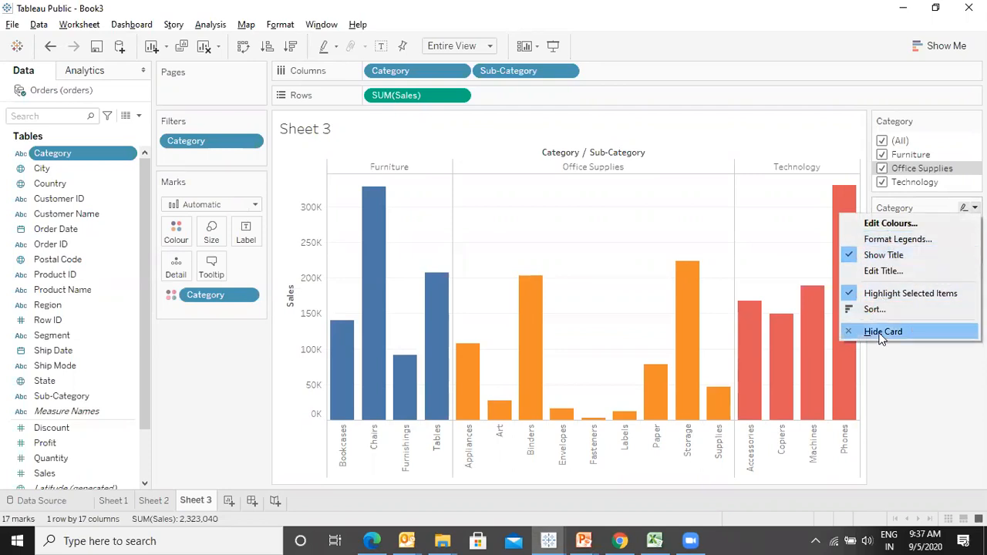
{"action": "left_click", "coordinate": [882, 332]}
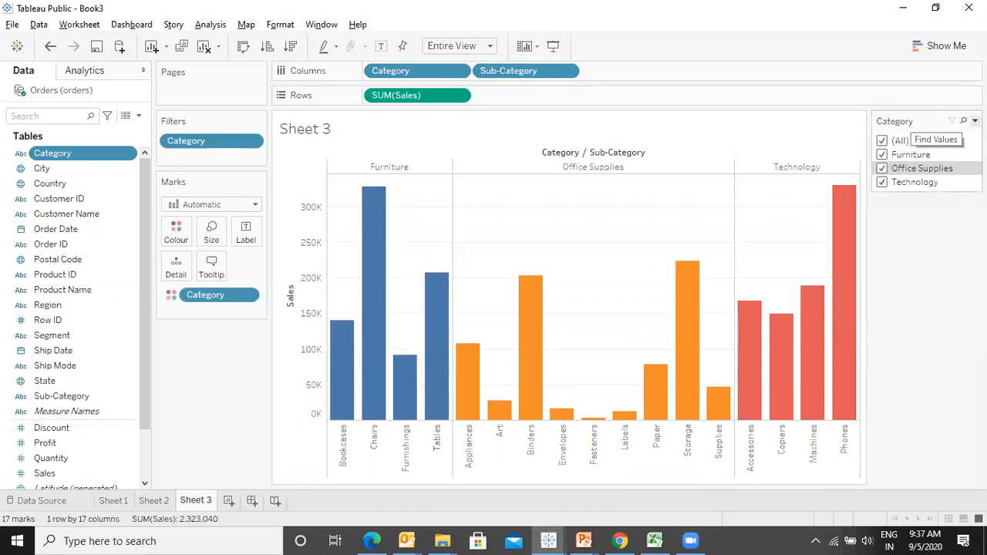
- Switch the Category filter card to Single Value (list) and try each category before returning to (All)
{"action": "left_click", "coordinate": [974, 120]}
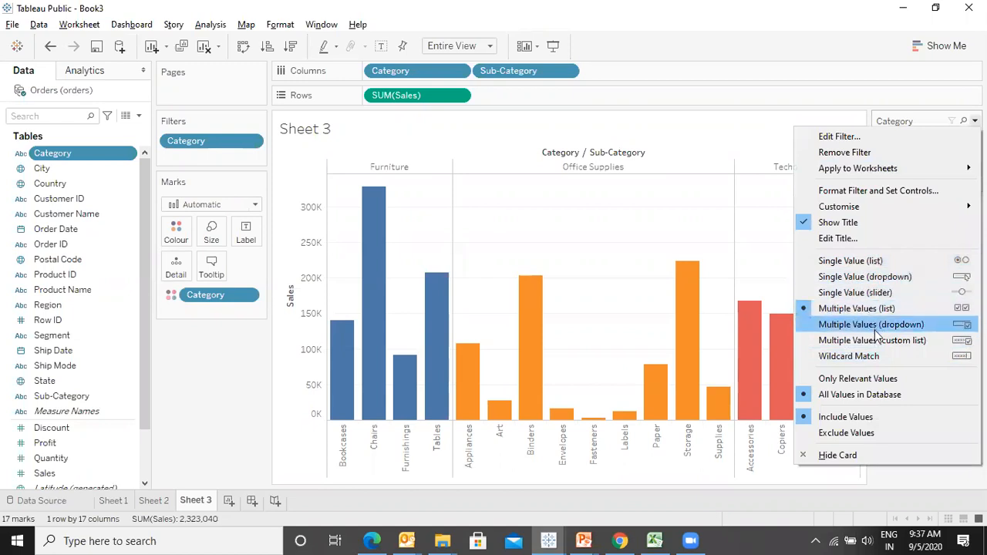
{"action": "left_click", "coordinate": [863, 262]}
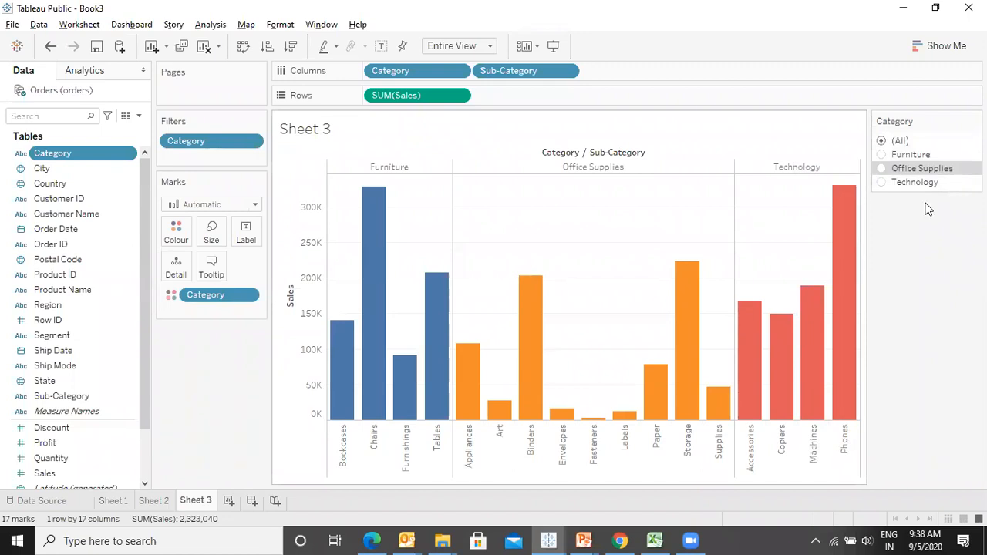
{"action": "left_click", "coordinate": [882, 155]}
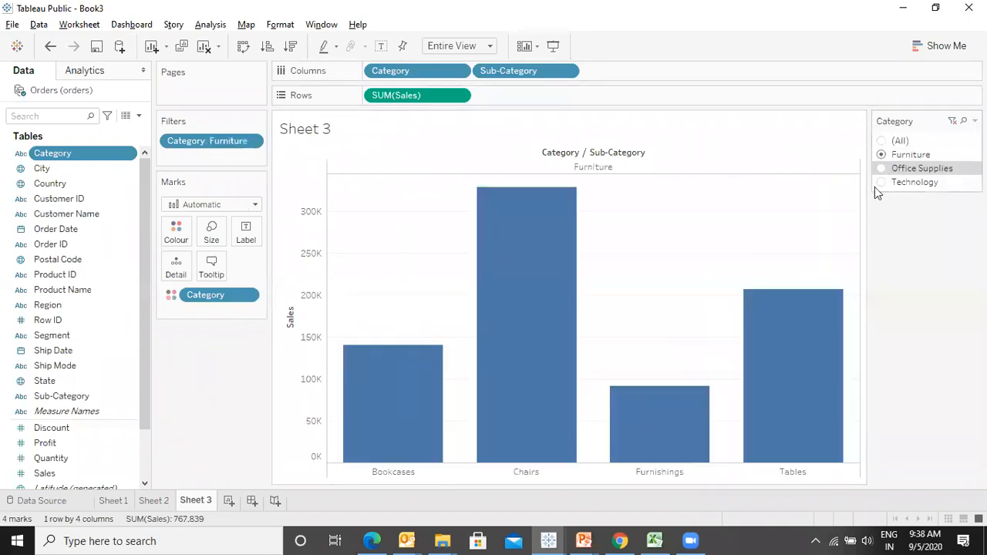
{"action": "left_click", "coordinate": [882, 169]}
{"action": "left_click", "coordinate": [881, 183]}
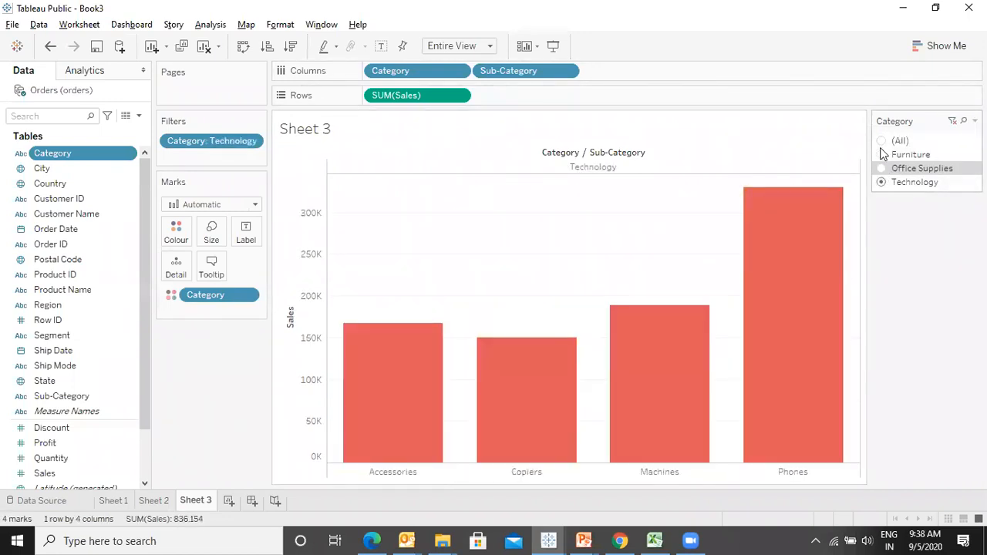
{"action": "left_click", "coordinate": [882, 143]}
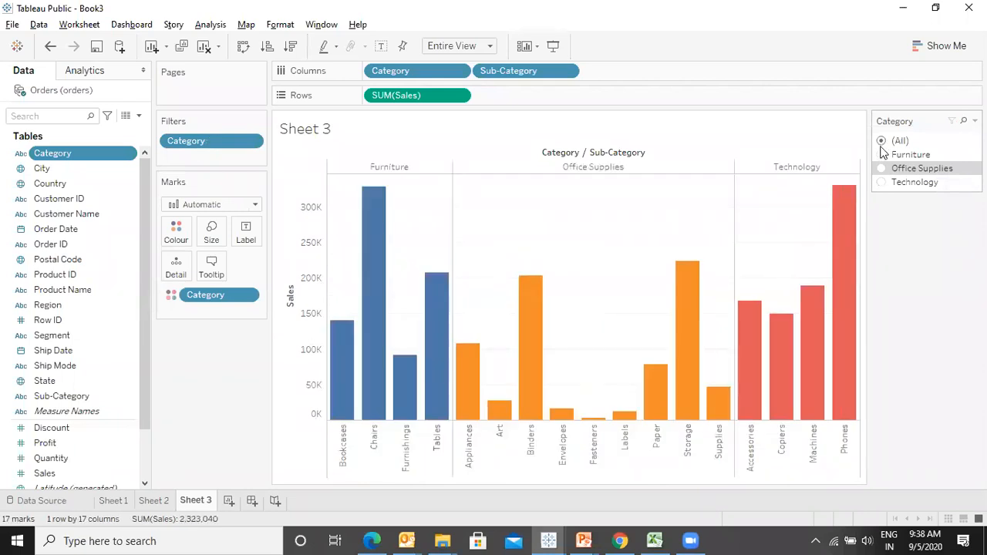
{"action": "left_click", "coordinate": [882, 155]}
{"action": "left_click", "coordinate": [881, 169]}
{"action": "left_click", "coordinate": [881, 183]}
{"action": "left_click", "coordinate": [881, 169]}
{"action": "left_click", "coordinate": [881, 155]}
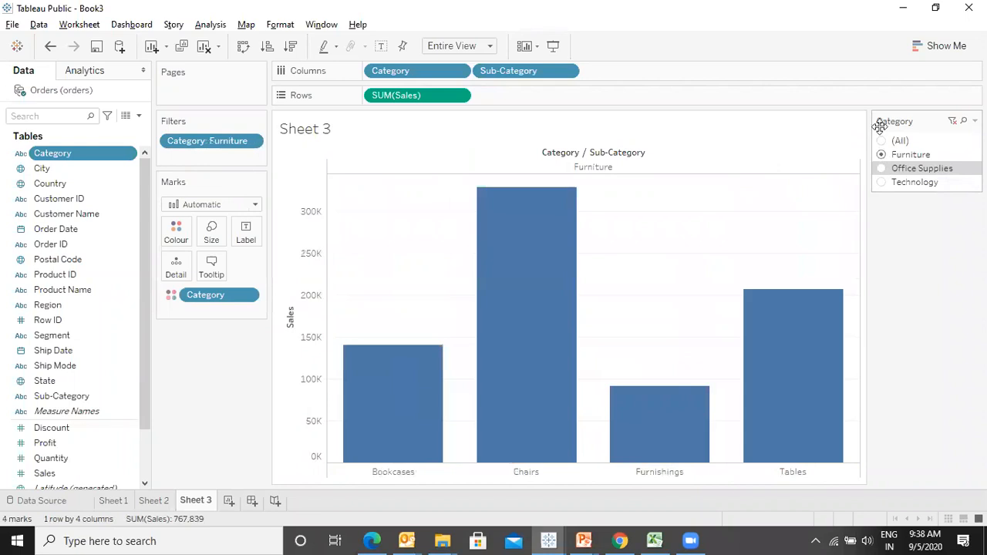
{"action": "left_click", "coordinate": [882, 143]}
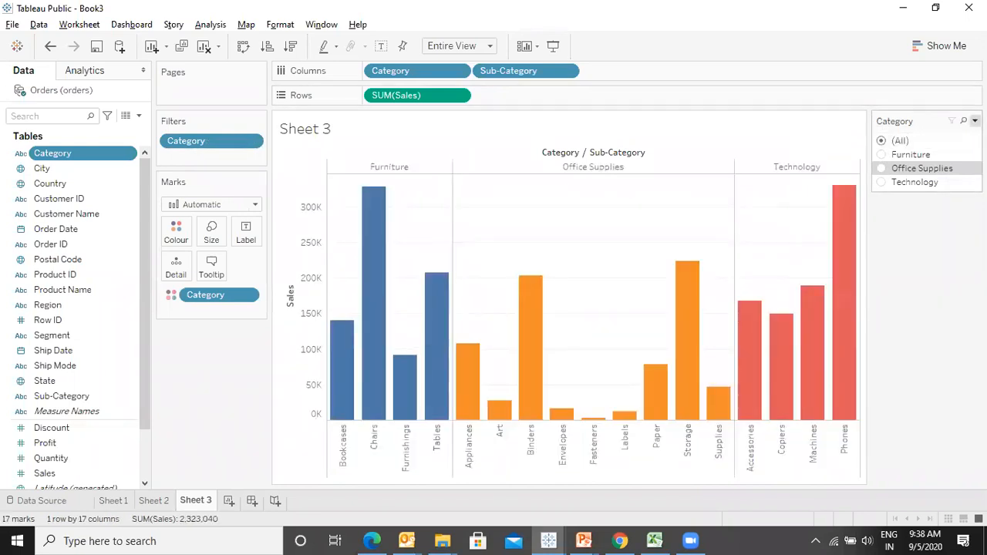
- Switch the Category filter card to Single Value (dropdown)
{"action": "left_click", "coordinate": [975, 121]}
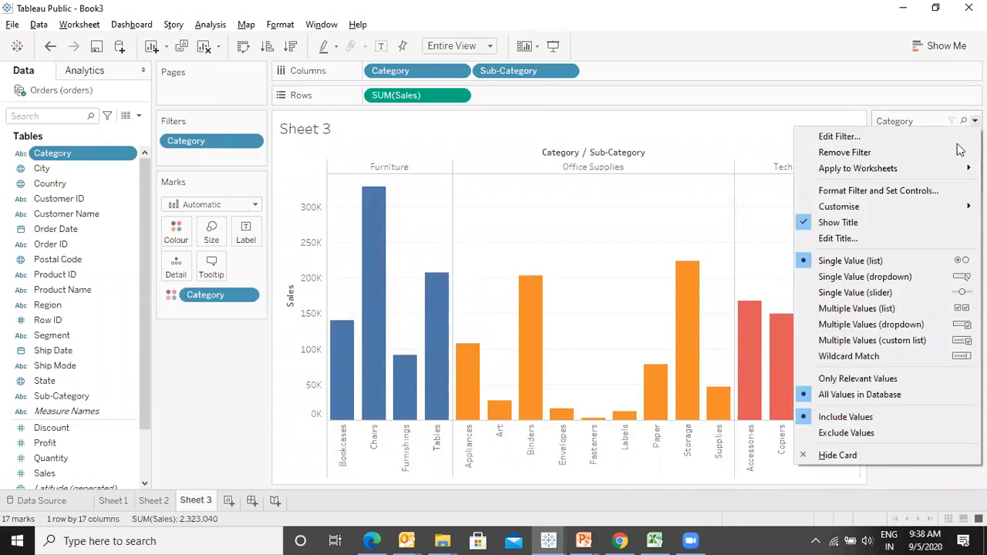
{"action": "left_click", "coordinate": [862, 277]}
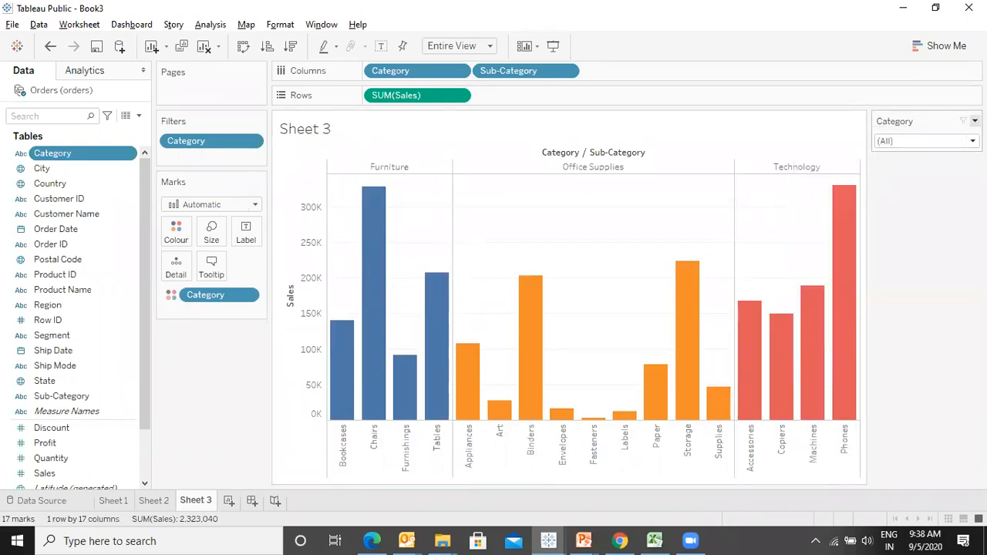
{"action": "left_click", "coordinate": [975, 121]}
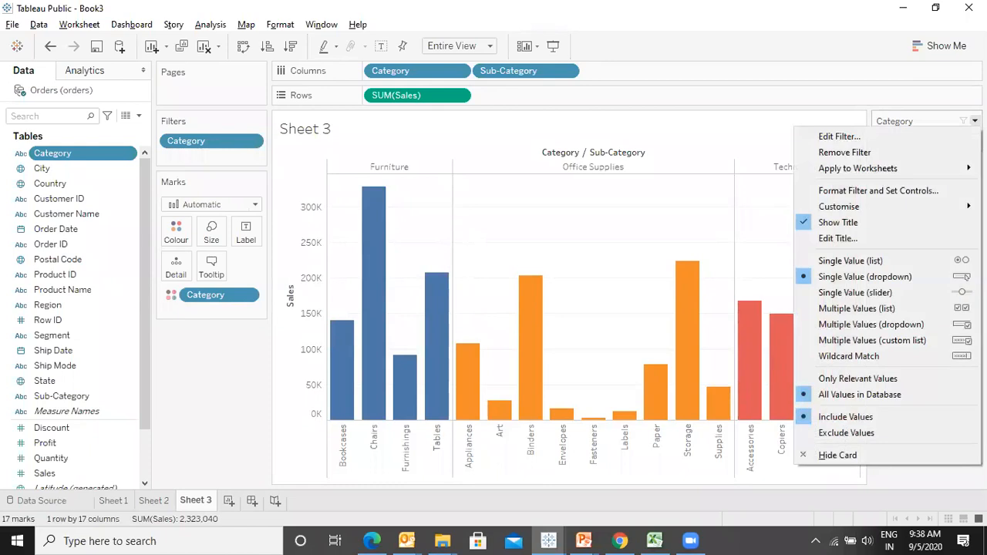
{"action": "left_click", "coordinate": [839, 21]}
- Pick Furniture, Office Supplies and Technology from the Category dropdown, reset it to (All), and enter presentation mode
{"action": "left_click", "coordinate": [925, 140]}
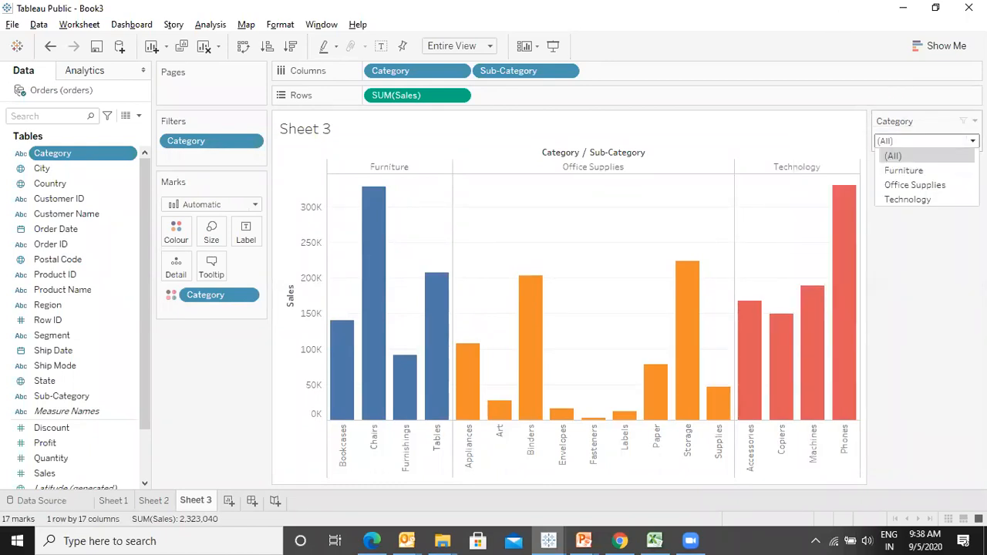
{"action": "left_click", "coordinate": [904, 170]}
{"action": "left_click", "coordinate": [925, 141]}
{"action": "left_click", "coordinate": [917, 186]}
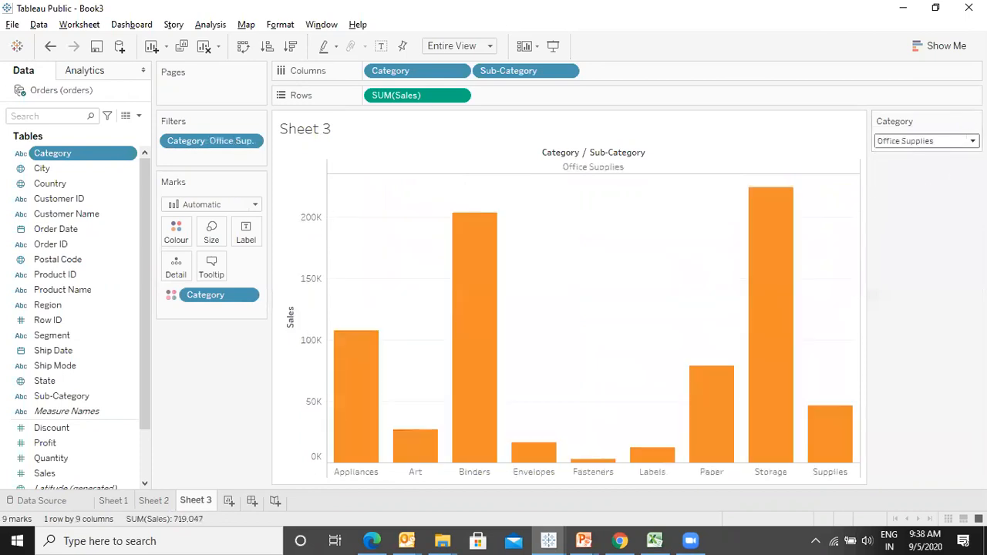
{"action": "left_click", "coordinate": [925, 140]}
{"action": "left_click", "coordinate": [921, 199]}
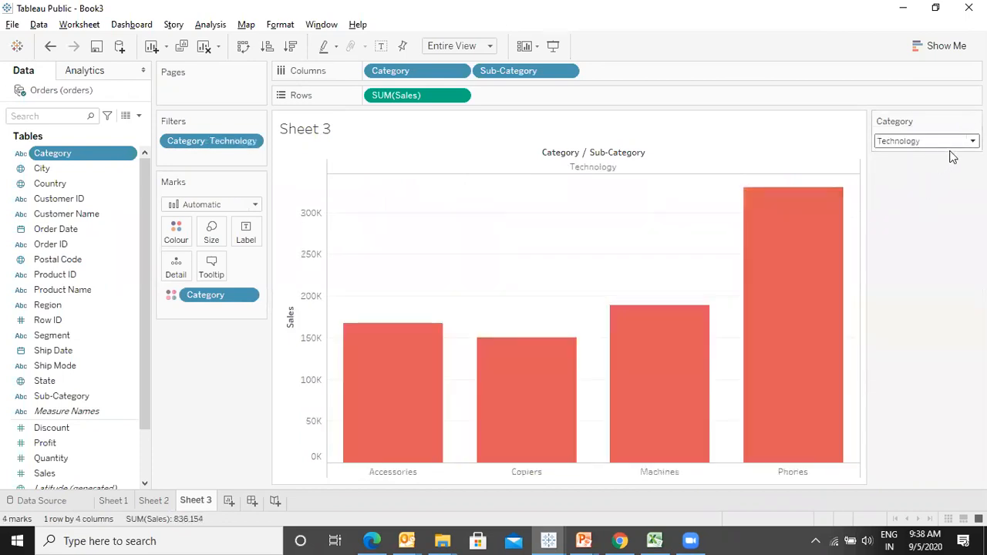
{"action": "left_click", "coordinate": [955, 142]}
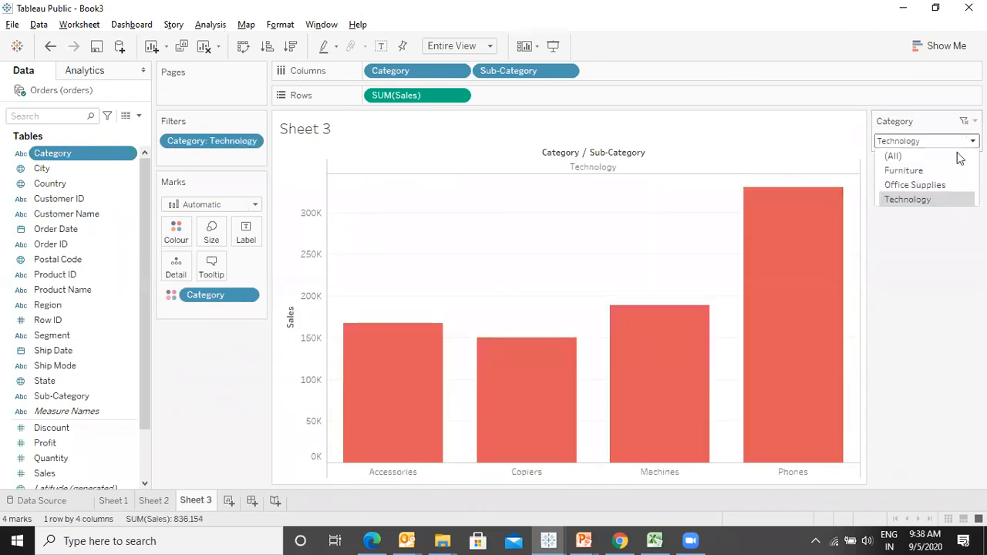
{"action": "left_click", "coordinate": [895, 157]}
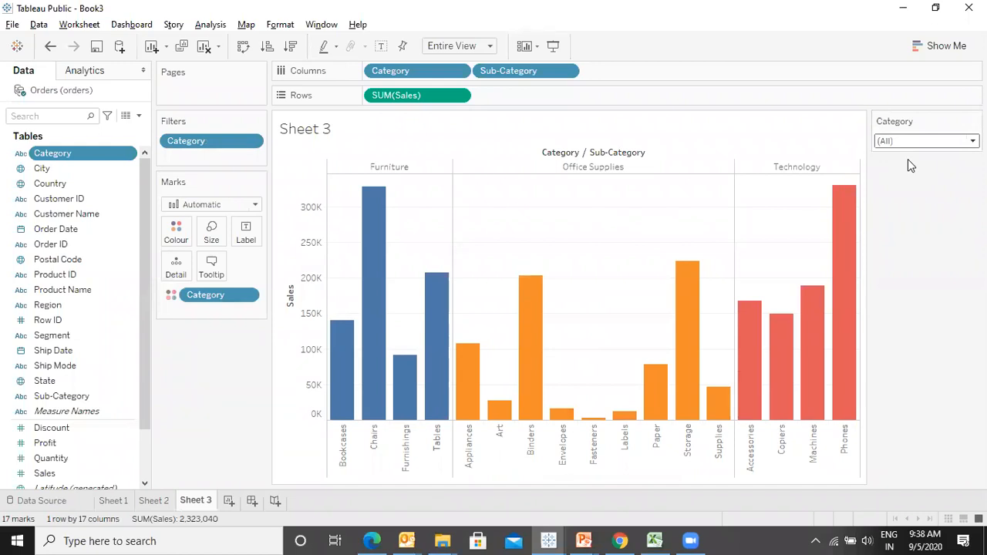
{"action": "key", "text": "F7"}
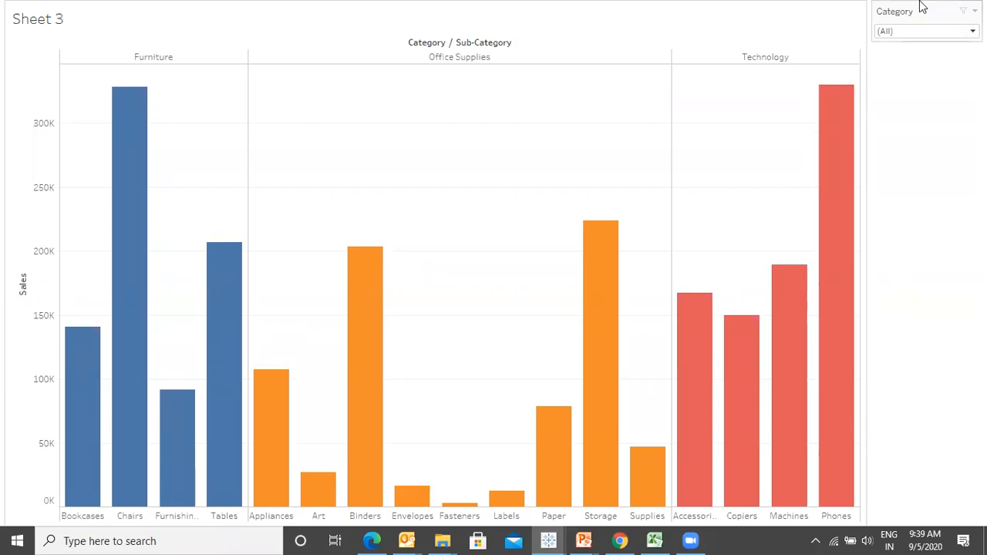
- Switch the Category filter card to Single Value (slider) and step through the categories back to (All)
{"action": "key", "text": "Escape"}
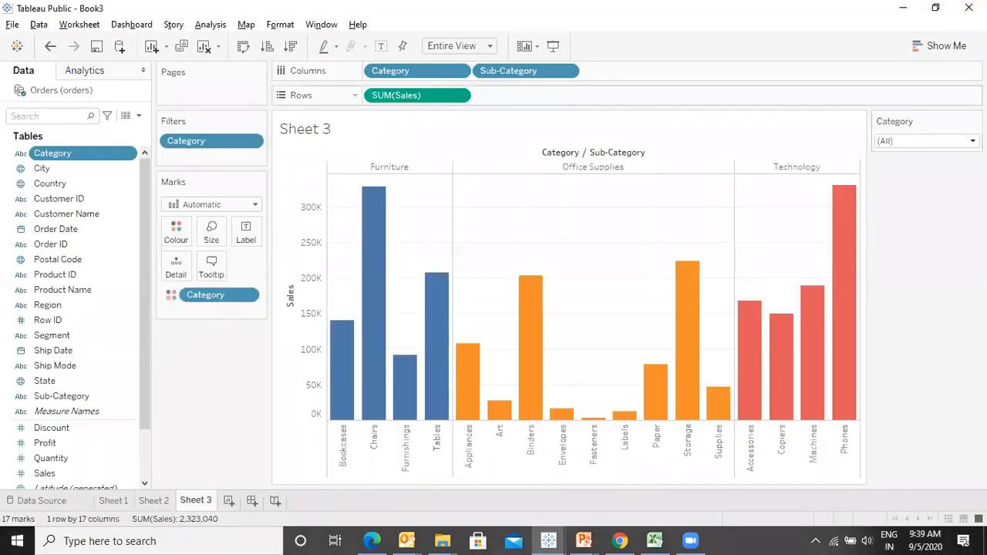
{"action": "left_click", "coordinate": [974, 121]}
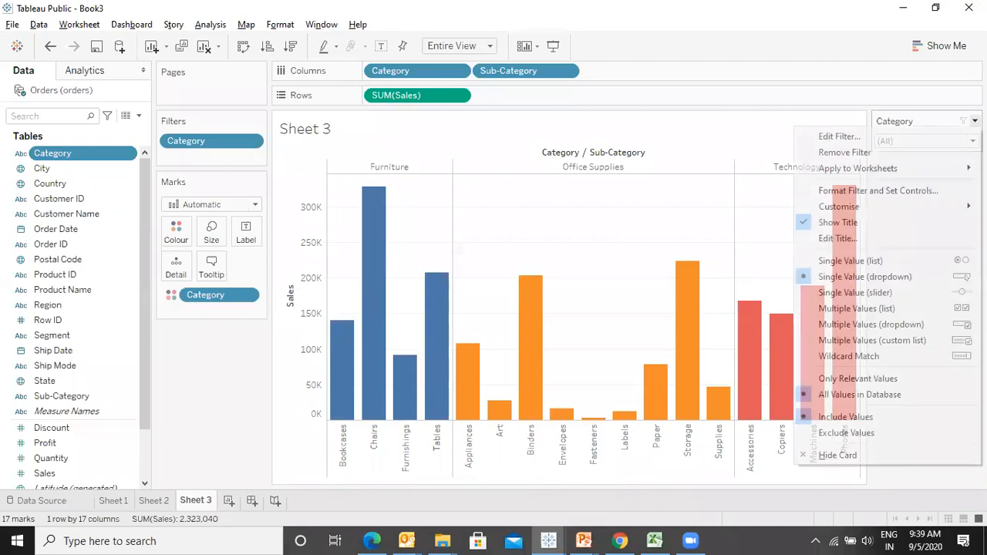
{"action": "left_click", "coordinate": [868, 292]}
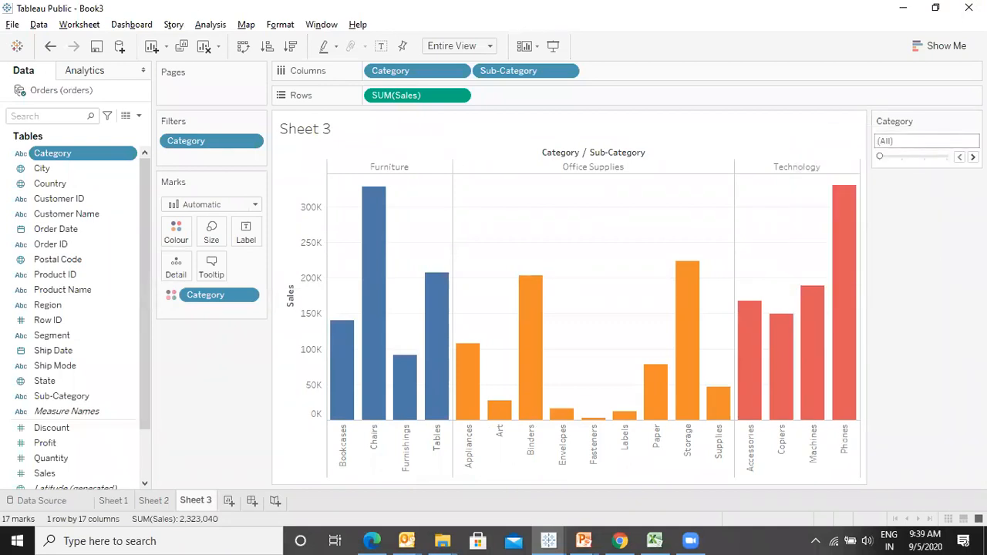
{"action": "left_click", "coordinate": [972, 157]}
{"action": "left_click", "coordinate": [972, 157]}
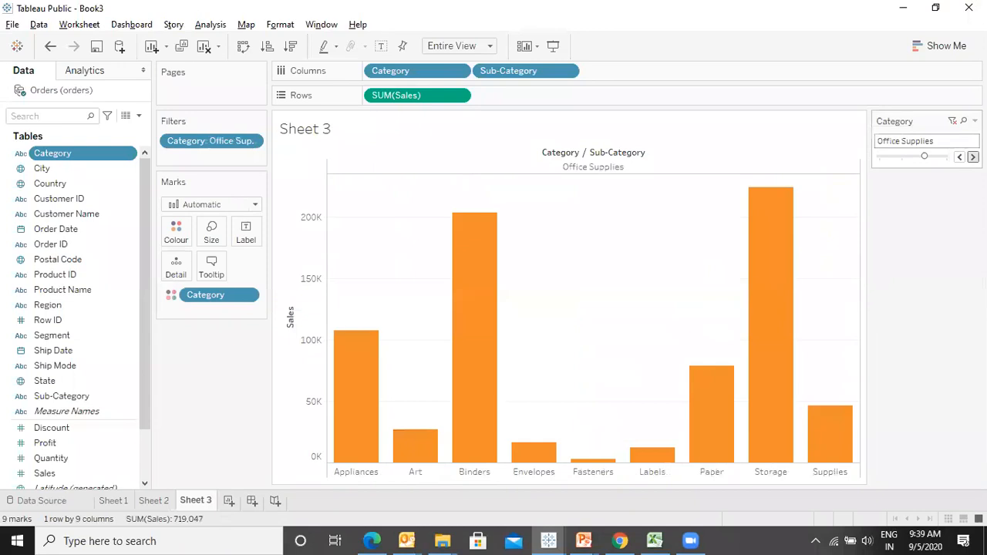
{"action": "left_click", "coordinate": [972, 157]}
{"action": "left_click", "coordinate": [959, 156]}
{"action": "left_click", "coordinate": [958, 157]}
{"action": "left_click", "coordinate": [958, 156]}
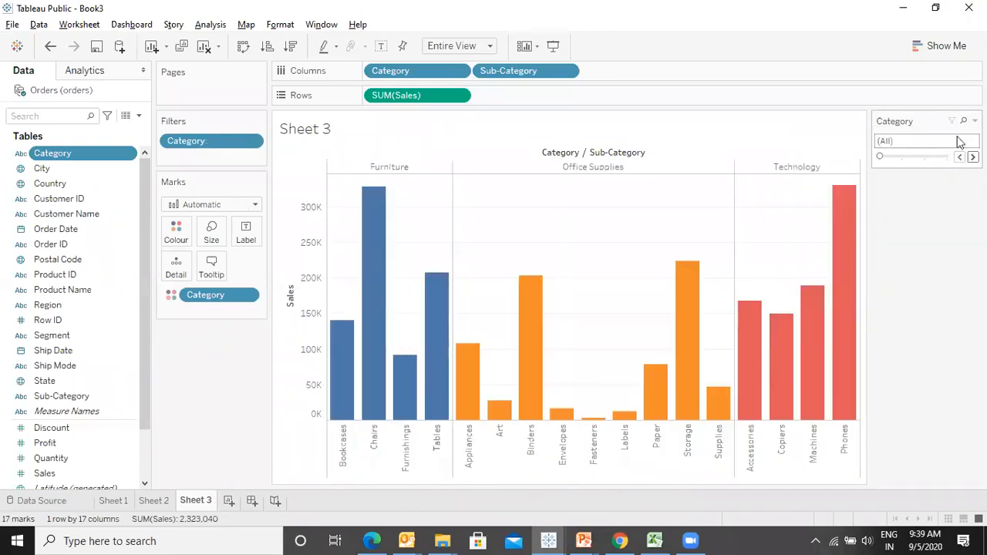
- Move the Category filter card below the chart and enter presentation mode
{"action": "left_click_drag", "start_coordinate": [933, 118], "coordinate": [709, 492]}
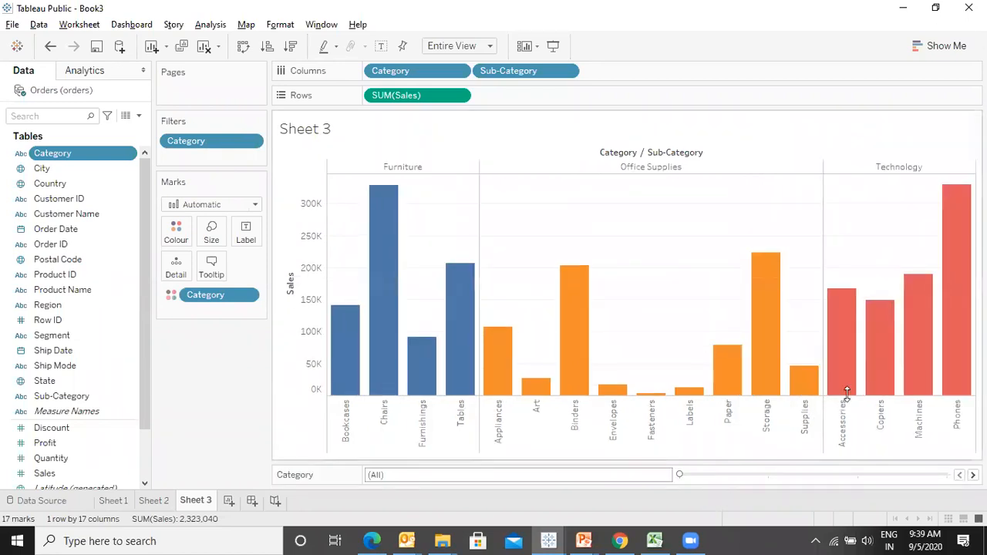
{"action": "key", "text": "F7"}
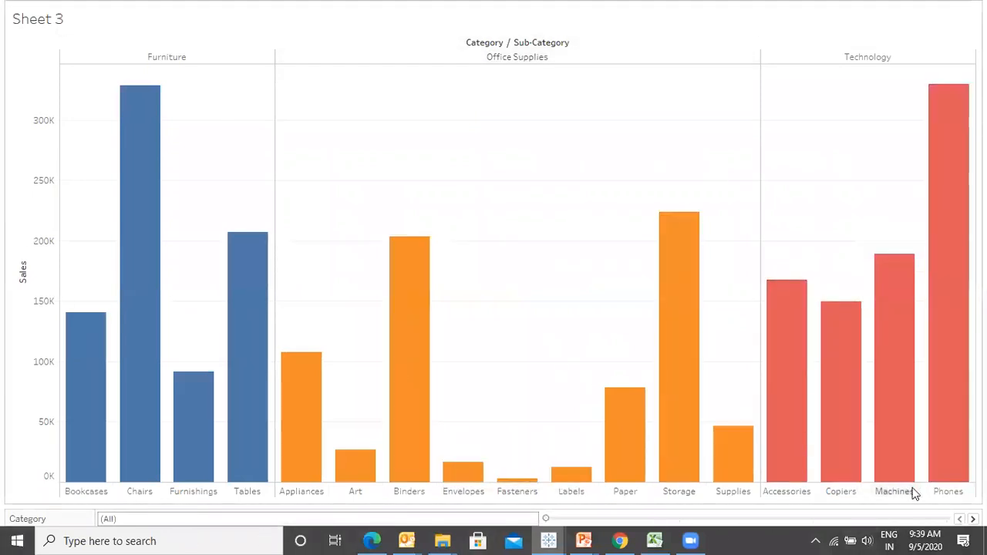
- Step the Category slider to Technology, back through Furniture to (All), and leave presentation mode
{"action": "left_click", "coordinate": [973, 519]}
{"action": "left_click", "coordinate": [973, 519]}
{"action": "left_click", "coordinate": [973, 519]}
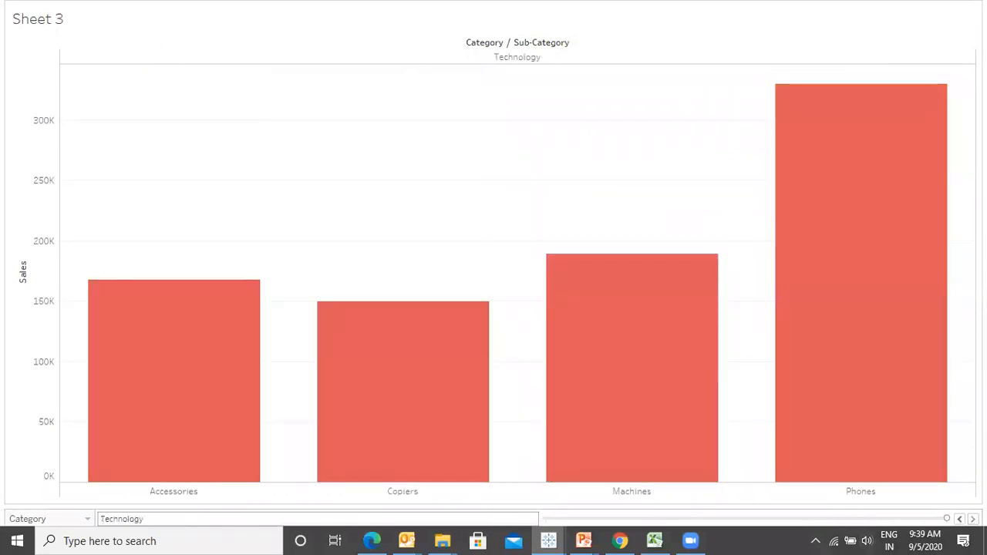
{"action": "left_click", "coordinate": [959, 519]}
{"action": "left_click", "coordinate": [959, 519]}
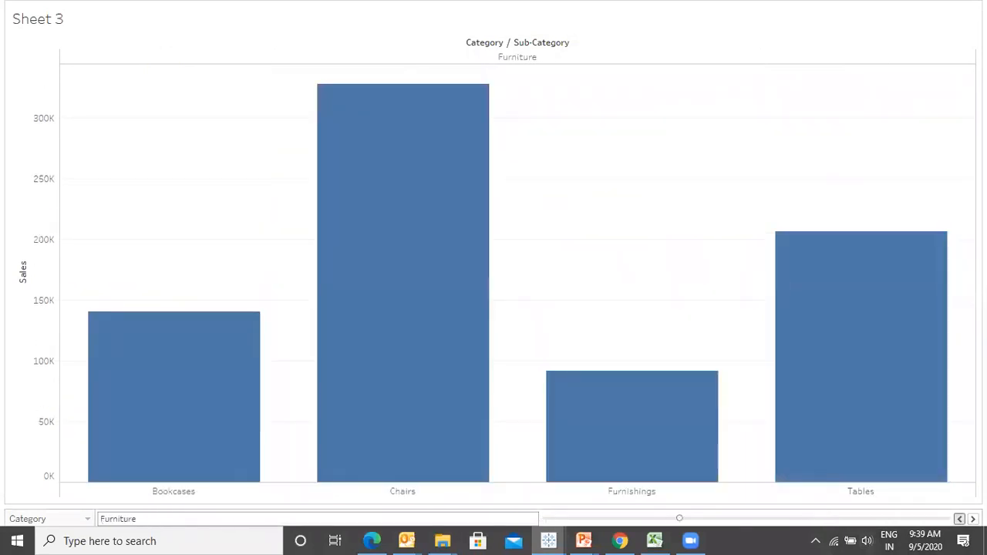
{"action": "left_click", "coordinate": [959, 519]}
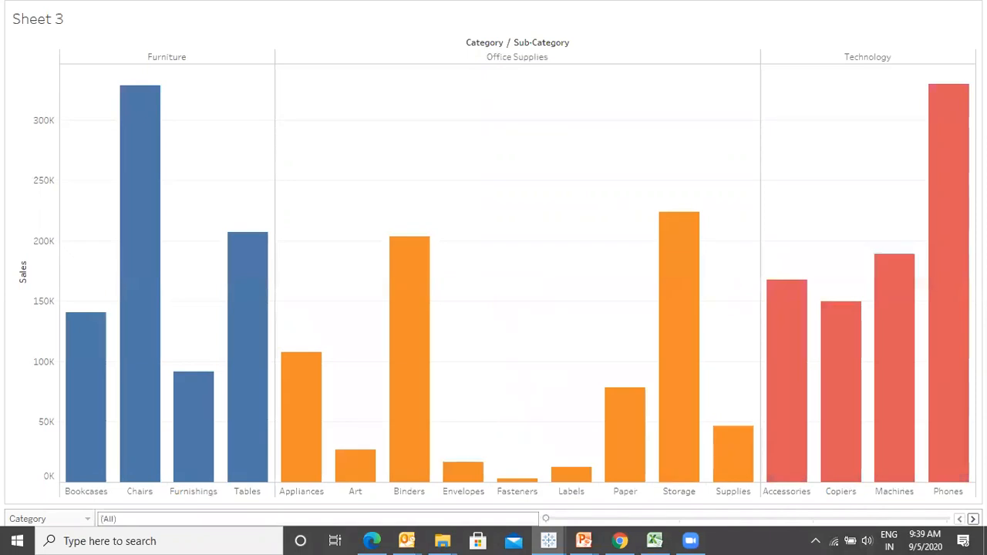
{"action": "key", "text": "Escape"}
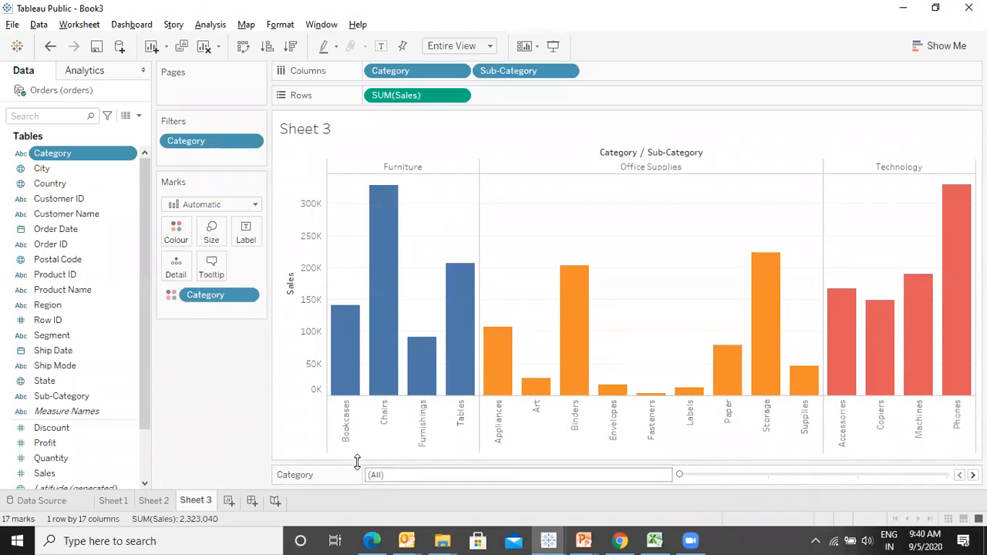
- Move the Category filter card back beside the chart
{"action": "left_click_drag", "start_coordinate": [355, 464], "coordinate": [357, 424]}
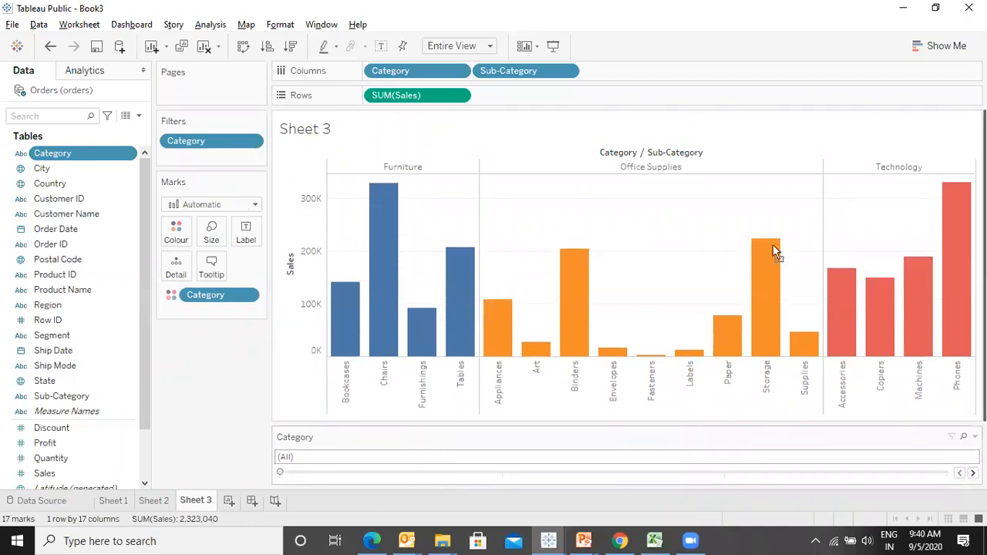
{"action": "left_click_drag", "start_coordinate": [952, 172], "coordinate": [951, 172]}
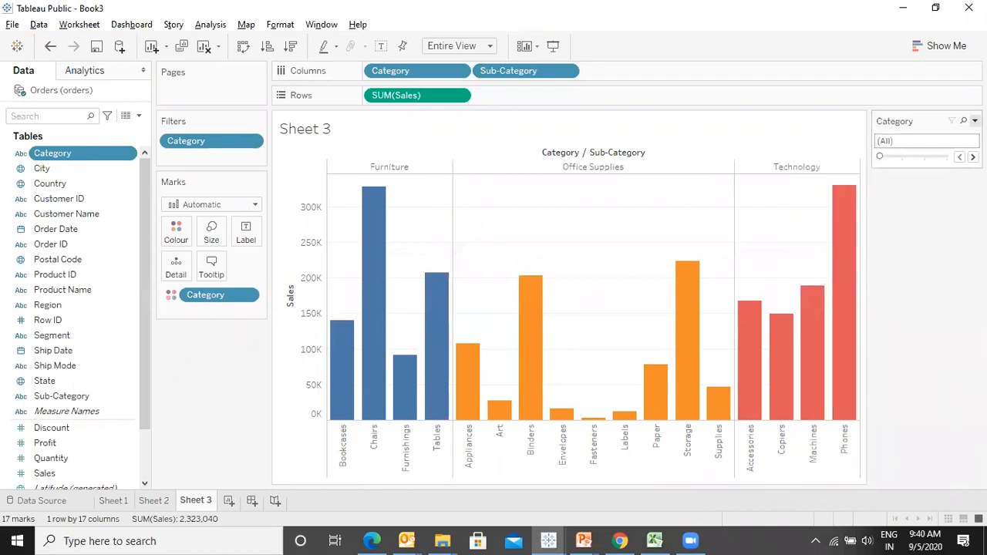
- Switch the Category filter card to Multiple Values (list)
{"action": "left_click", "coordinate": [974, 121]}
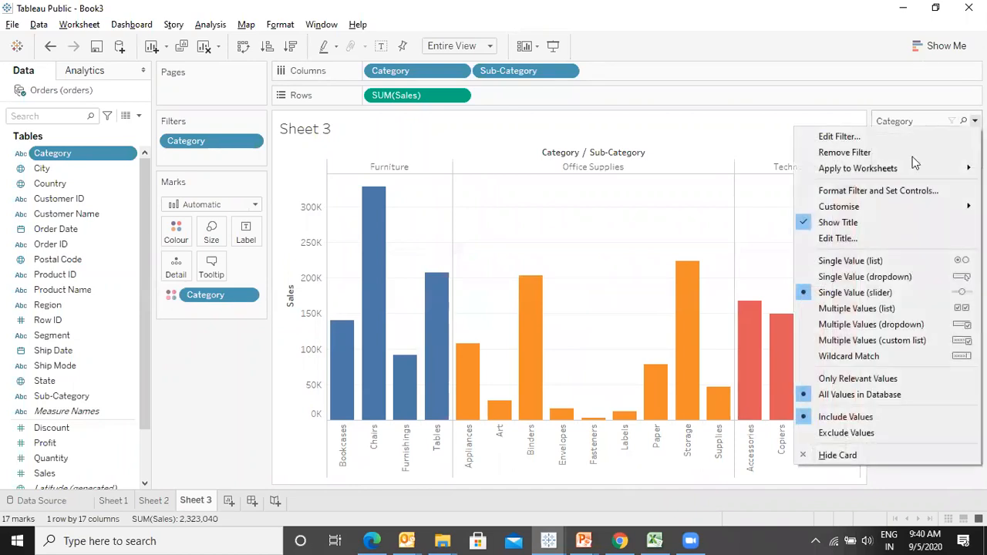
{"action": "left_click", "coordinate": [854, 311]}
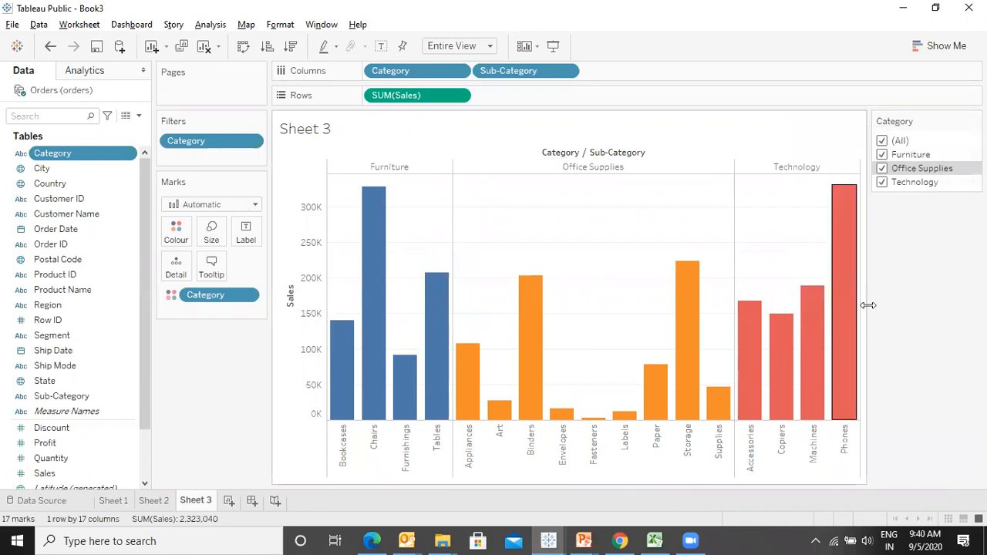
- Switch the Category filter card to Multiple Values (dropdown) and toggle Furniture and Office Supplies off and back on
{"action": "left_click", "coordinate": [975, 120]}
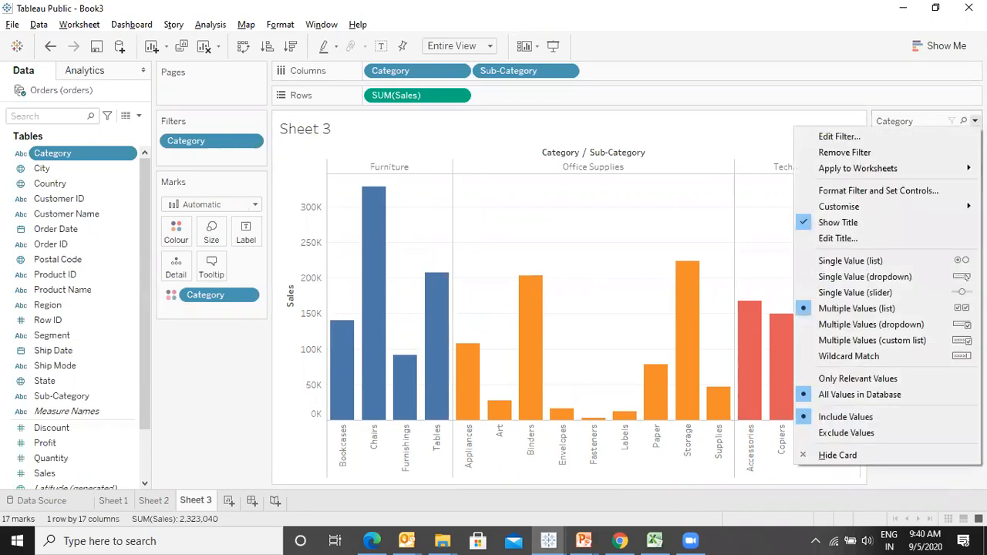
{"action": "left_click", "coordinate": [882, 323]}
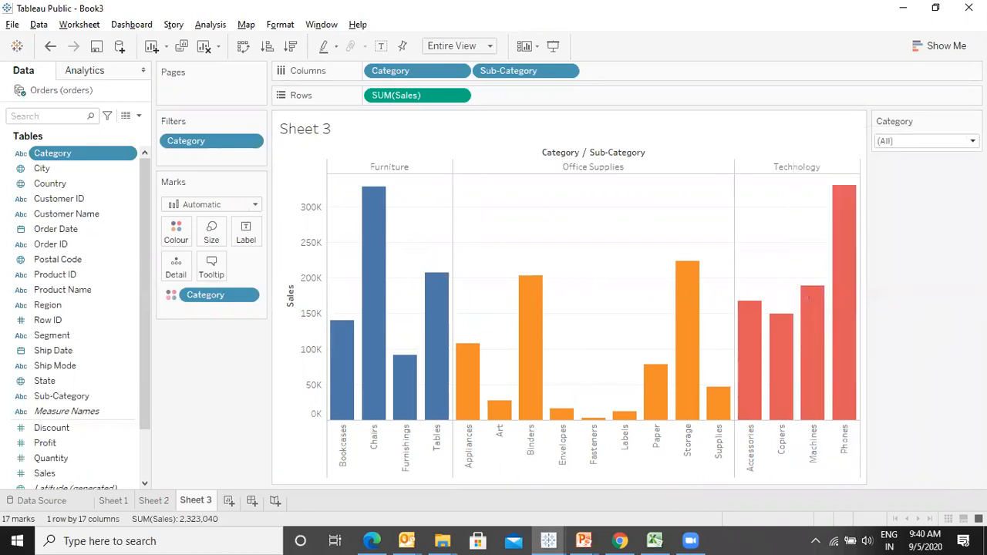
{"action": "left_click", "coordinate": [925, 141]}
{"action": "left_click", "coordinate": [884, 169]}
{"action": "left_click", "coordinate": [884, 183]}
{"action": "left_click", "coordinate": [885, 169]}
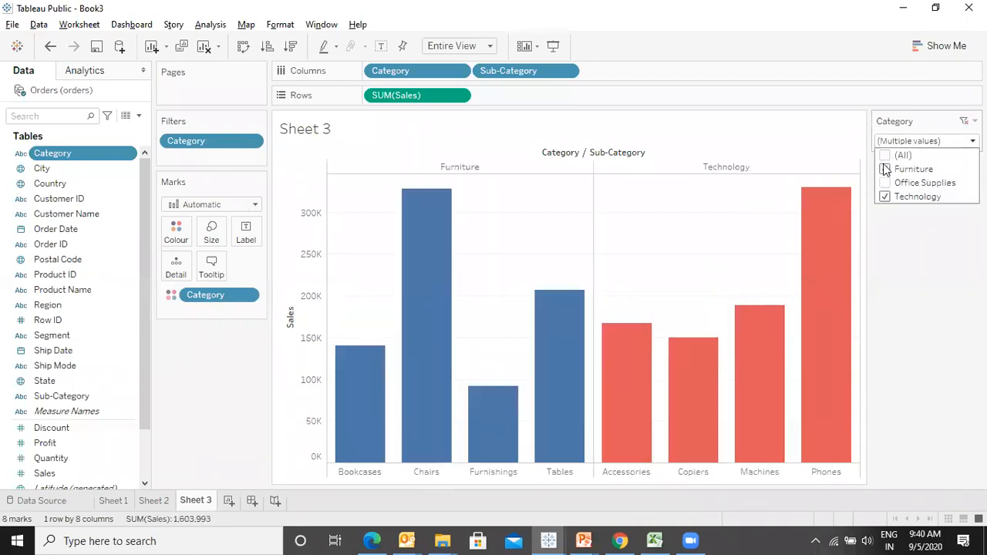
{"action": "left_click", "coordinate": [885, 183]}
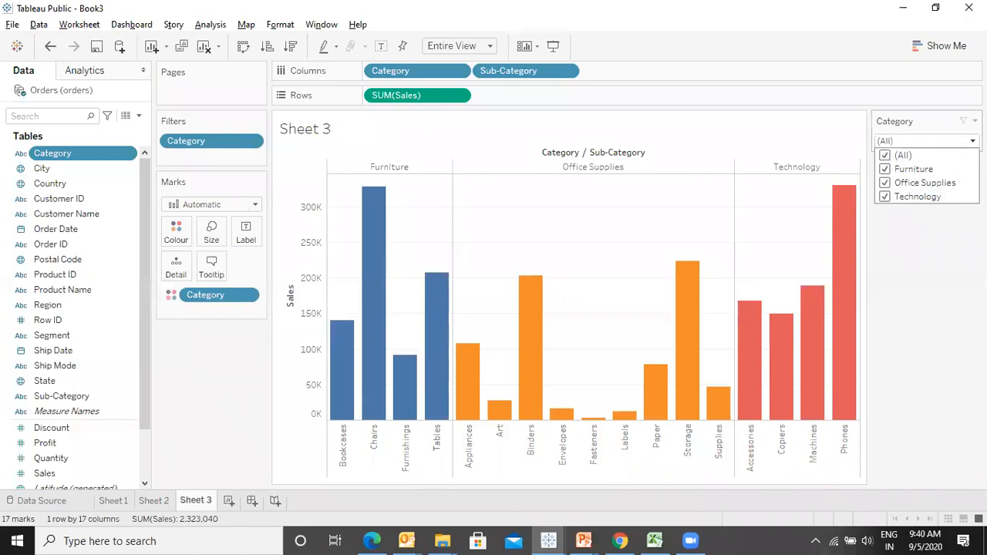
- Switch the Category filter card to Multiple Values (custom list), search for furnitur and add Furniture
{"action": "left_click", "coordinate": [975, 122]}
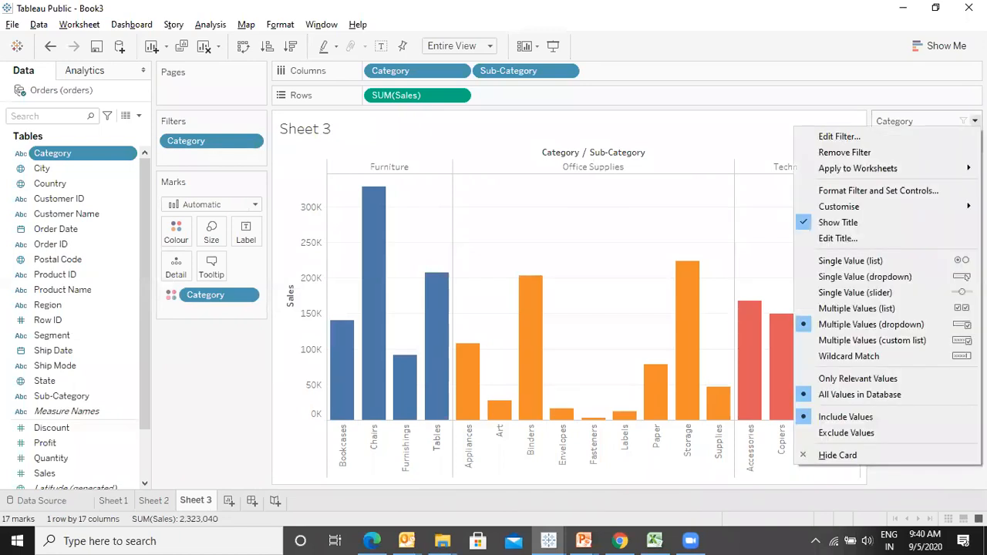
{"action": "left_click", "coordinate": [920, 340]}
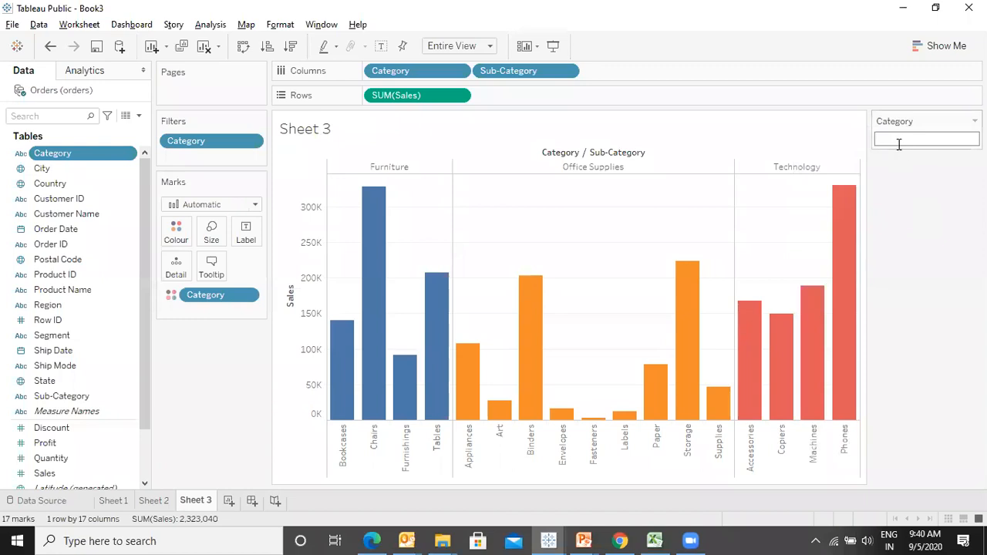
{"action": "type", "text": "furnit"}
{"action": "type", "text": "ture"}
{"action": "key", "text": "BackSpace"}
{"action": "key", "text": "BackSpace"}
{"action": "key", "text": "BackSpace"}
{"action": "key", "text": "BackSpace"}
{"action": "key", "text": "BackSpace"}
{"action": "key", "text": "BackSpace"}
{"action": "type", "text": "itur"}
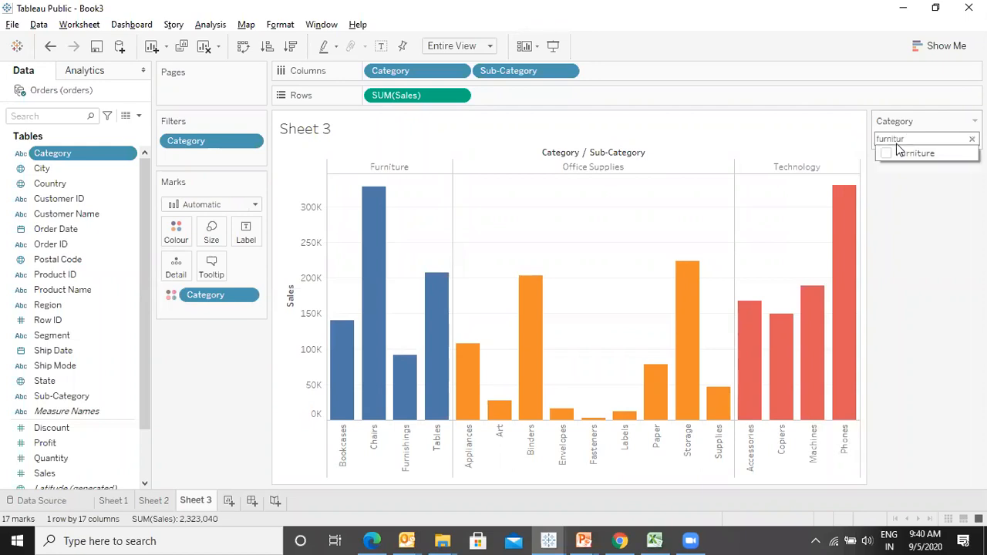
{"action": "left_click", "coordinate": [885, 153]}
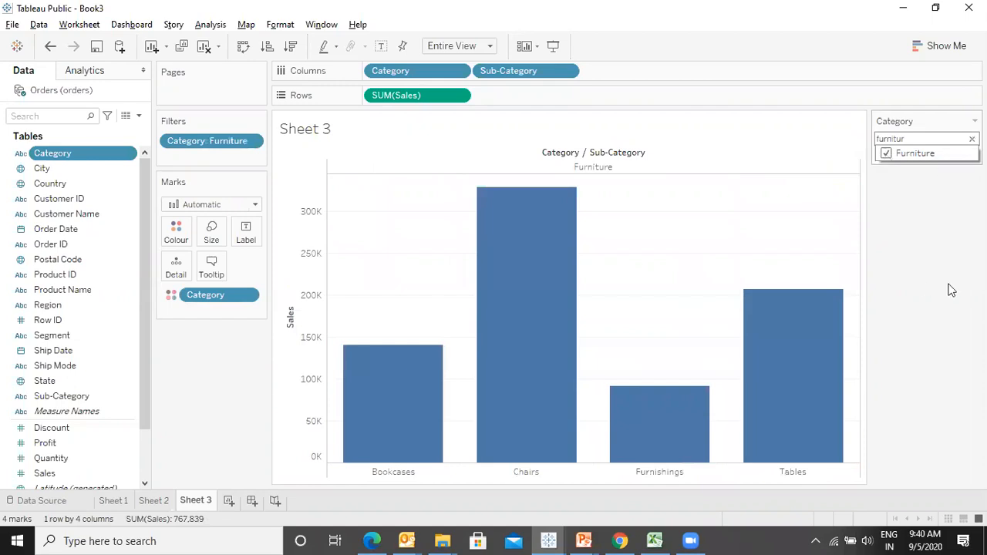
- Clear the custom list, switch the Category filter card to Wildcard Match, and enter f as the match text
{"action": "left_click", "coordinate": [971, 139]}
{"action": "left_click", "coordinate": [975, 121]}
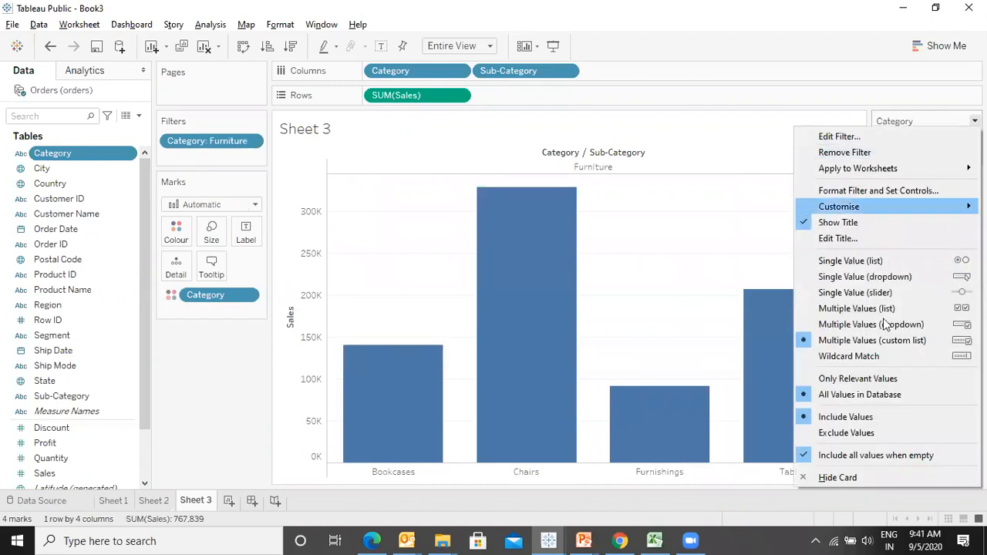
{"action": "left_click", "coordinate": [956, 357]}
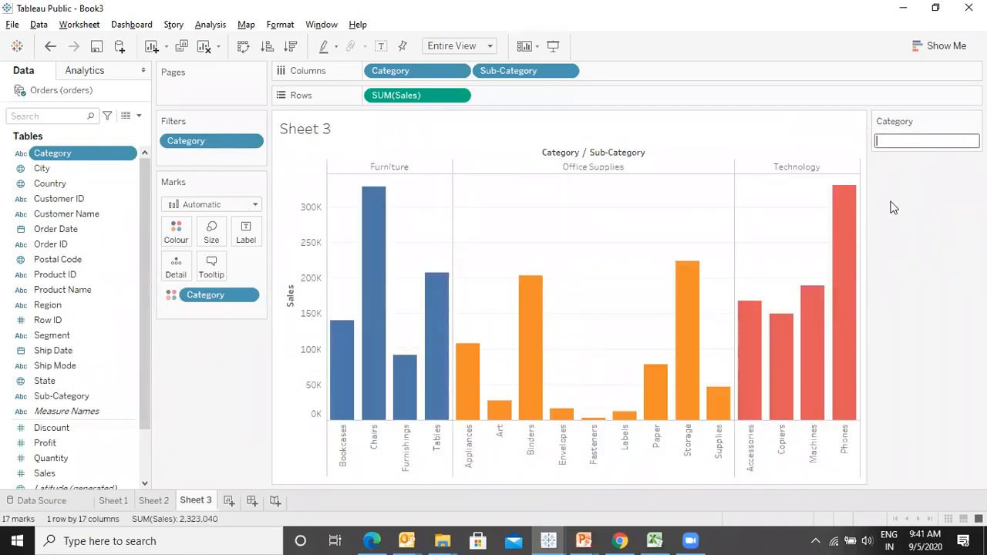
{"action": "type", "text": "f"}
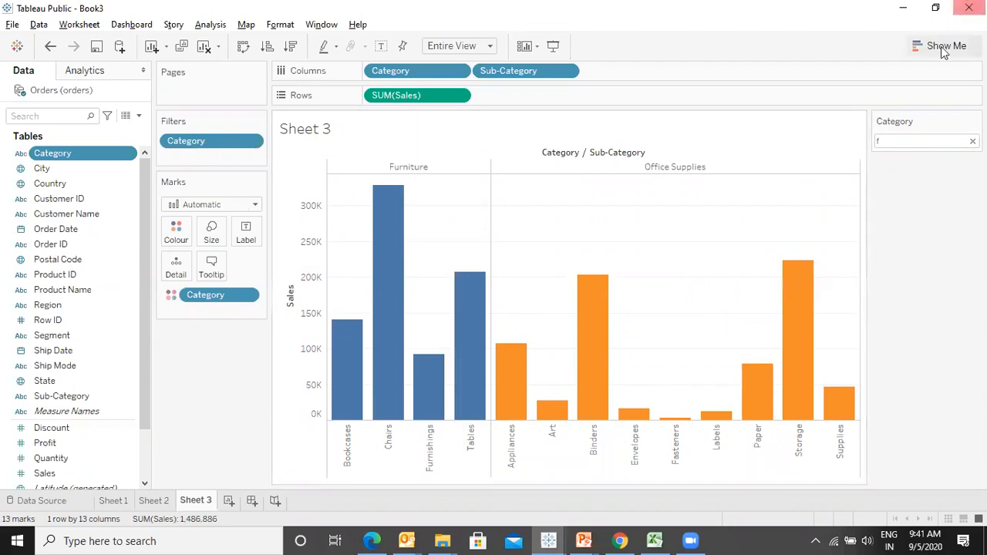
- Switch the Category filter card back to Multiple Values (list)
{"action": "left_click", "coordinate": [974, 121]}
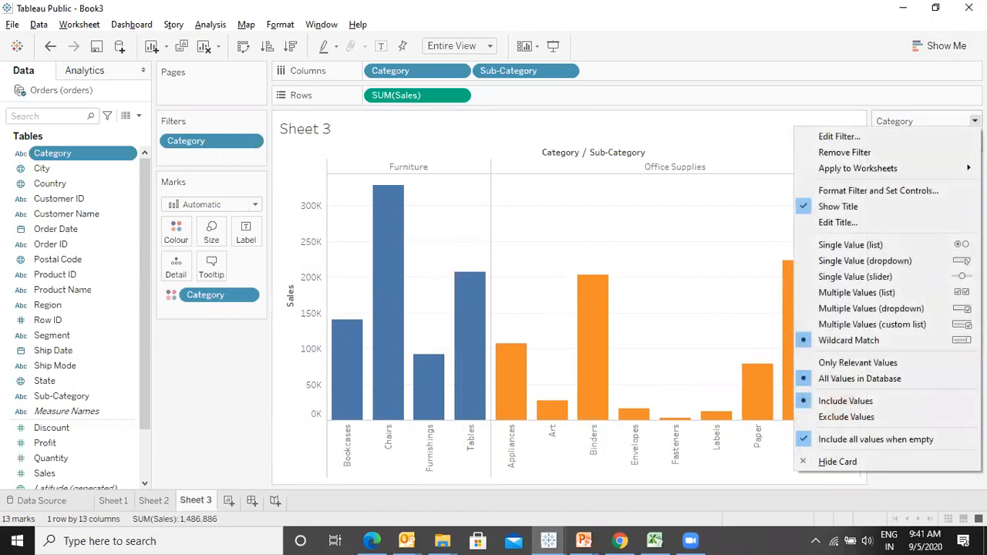
{"action": "key", "text": "Escape"}
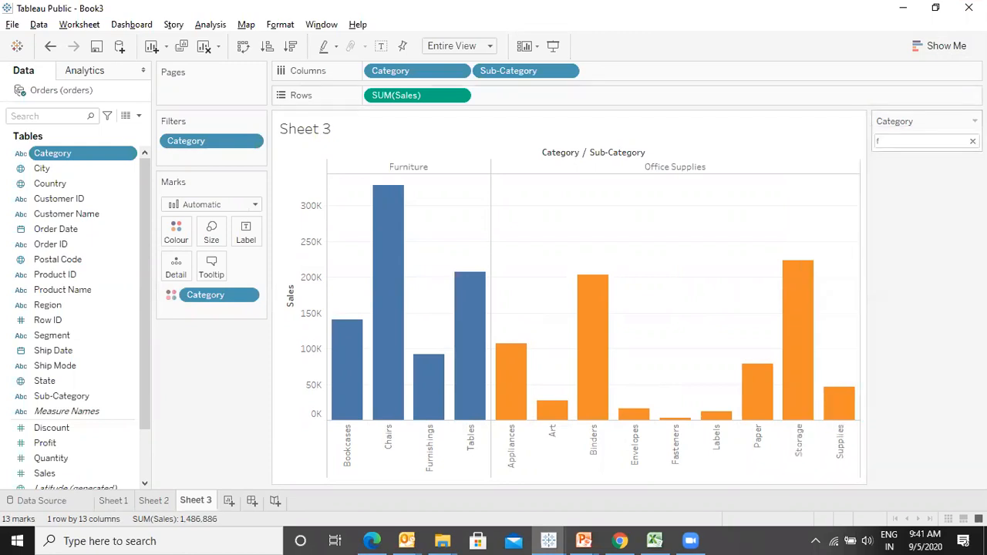
{"action": "left_click", "coordinate": [975, 121]}
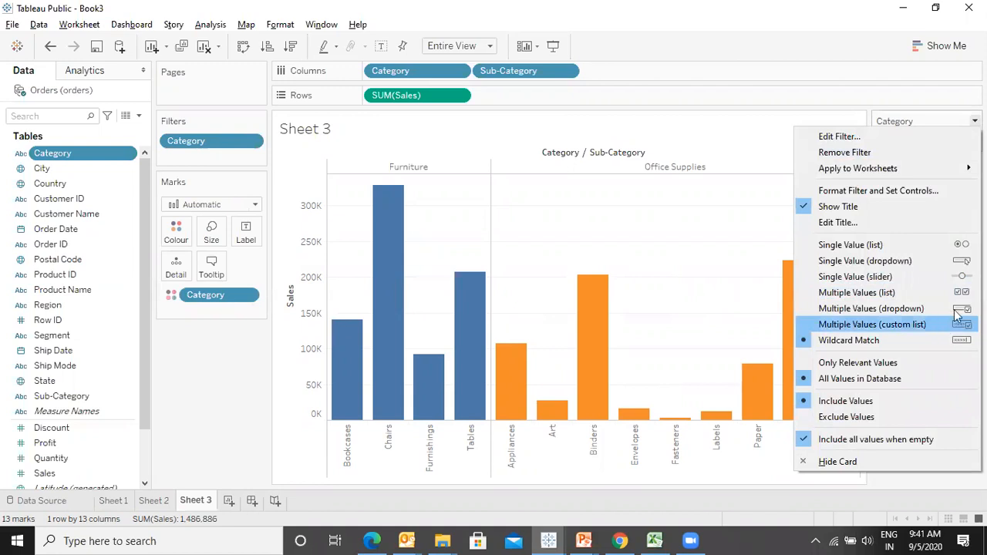
{"action": "left_click", "coordinate": [920, 291]}
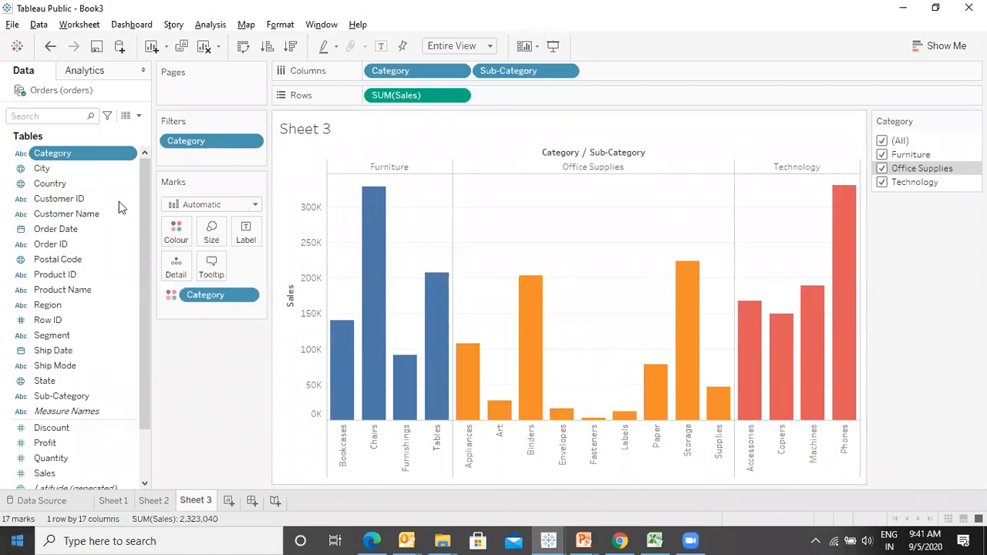
- Show a filter card for the Sub-Category field
{"action": "right_click", "coordinate": [90, 398]}
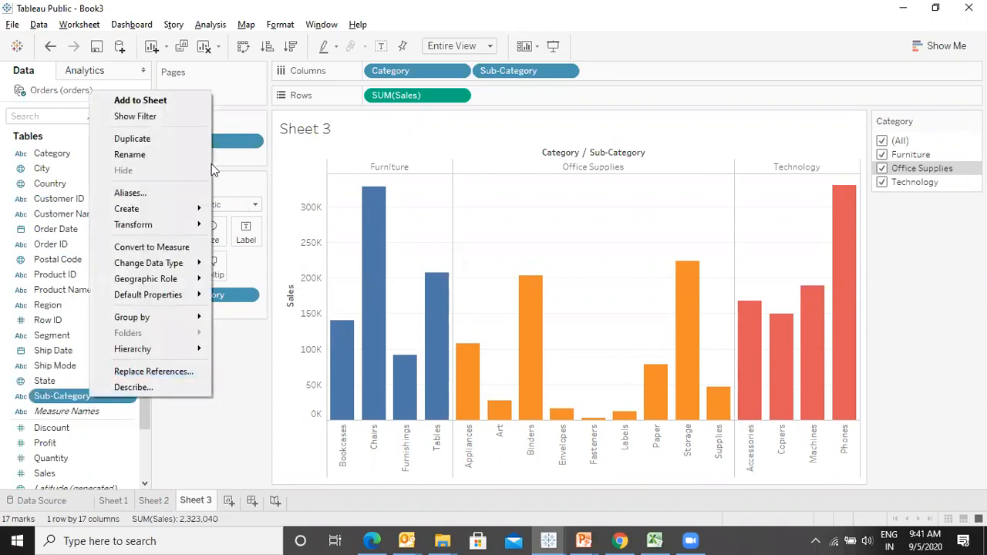
{"action": "left_click", "coordinate": [175, 116]}
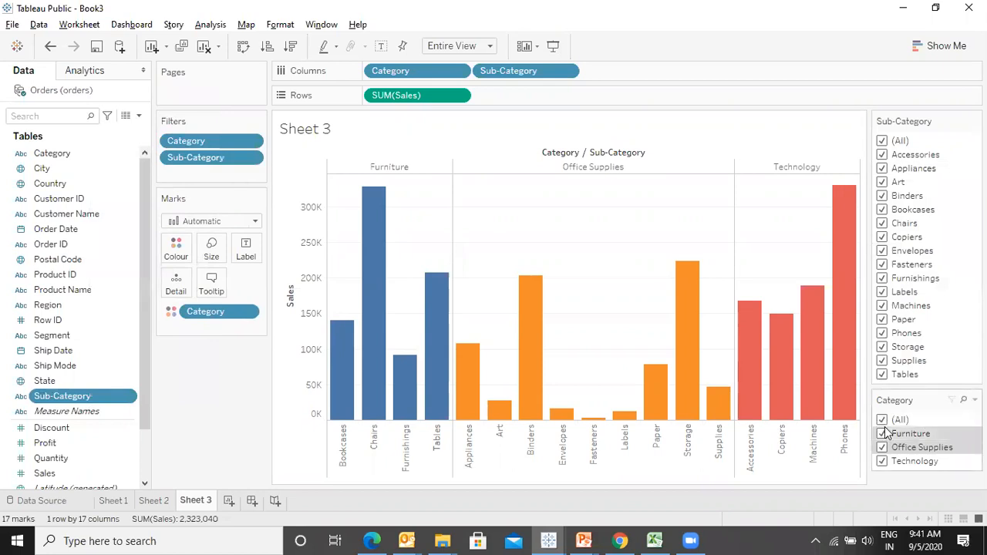
- Filter the Category card so only Technology is selected
{"action": "left_click", "coordinate": [882, 420]}
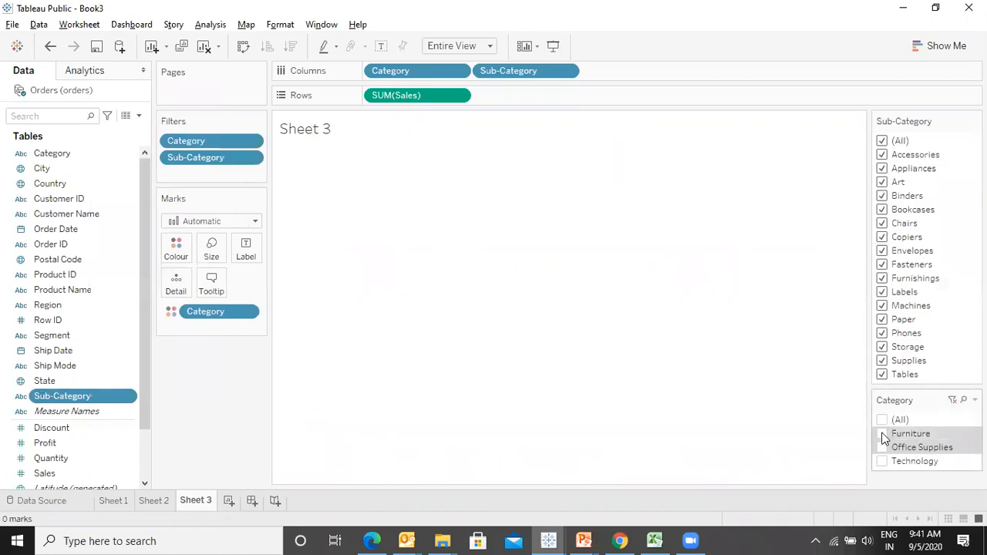
{"action": "left_click", "coordinate": [883, 435]}
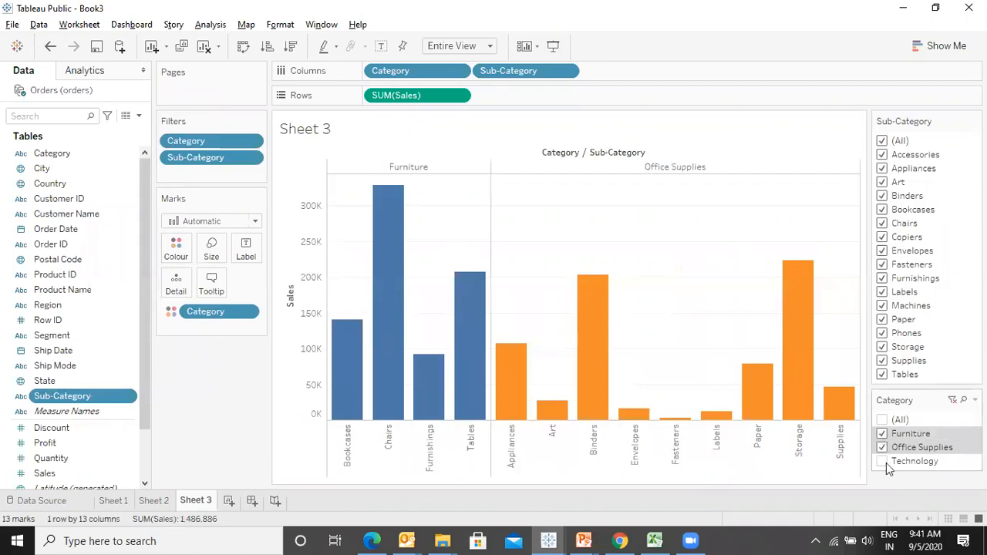
{"action": "left_click", "coordinate": [882, 448]}
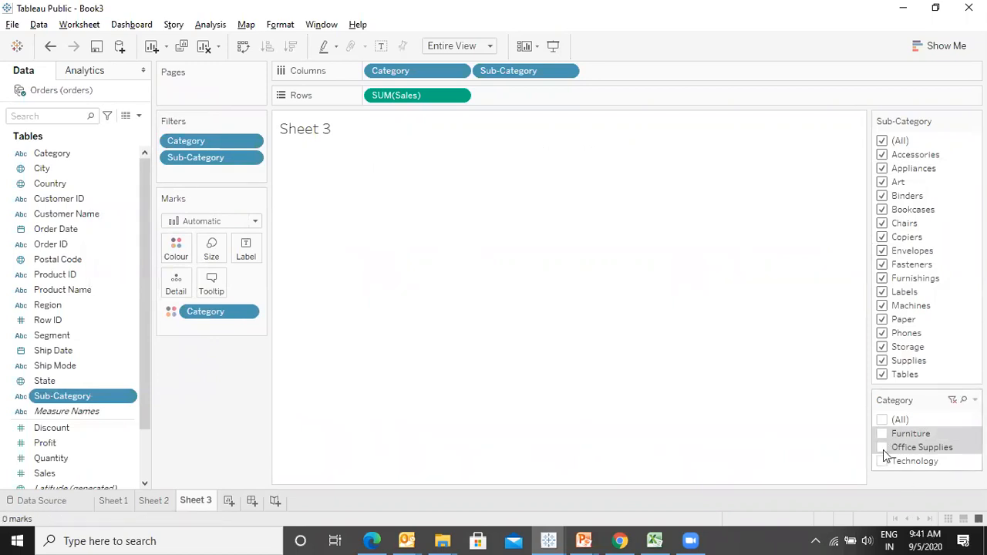
{"action": "left_click", "coordinate": [883, 462]}
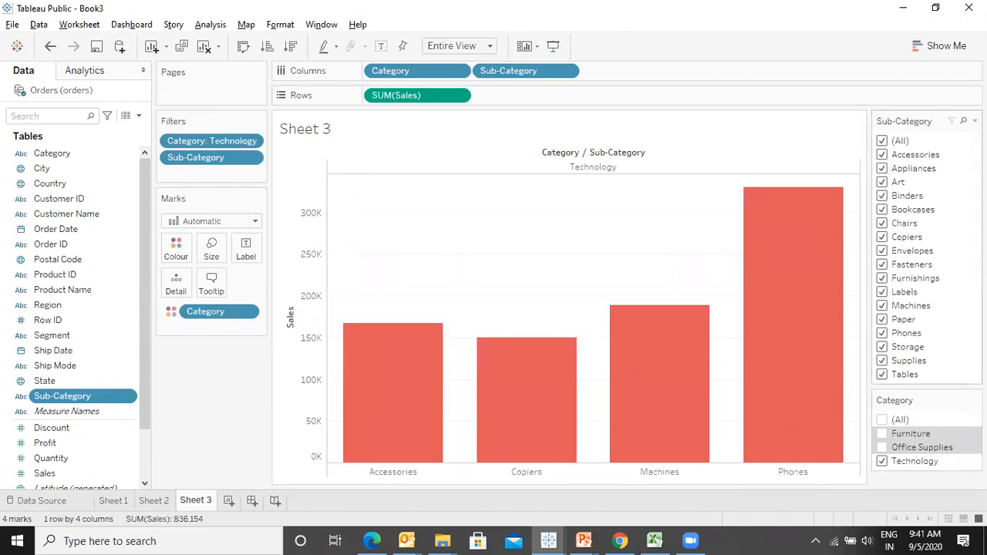
- Deselect Phones and Accessories on the Sub-Category card, then remove the Sub-Category filter
{"action": "left_click", "coordinate": [883, 335]}
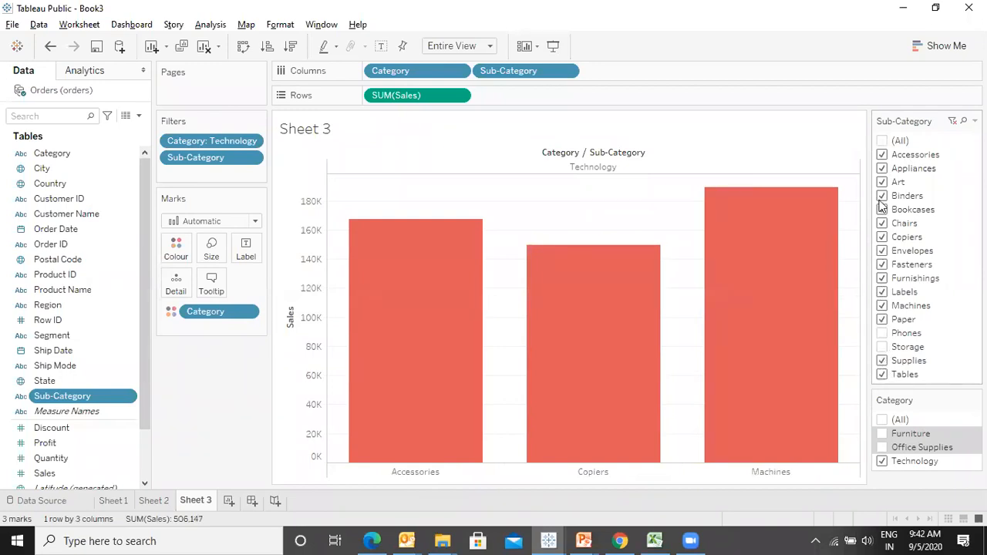
{"action": "left_click", "coordinate": [882, 155]}
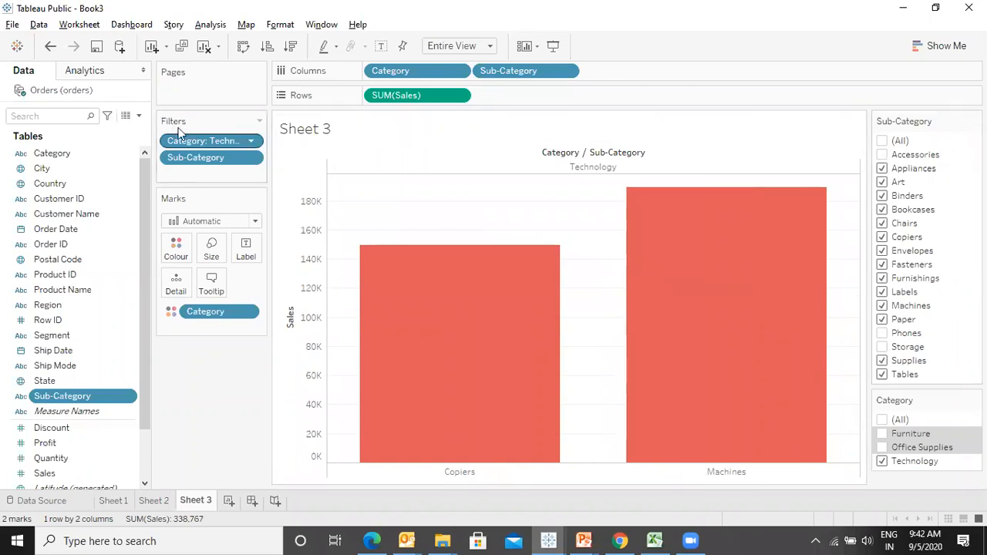
{"action": "key", "text": "Delete"}
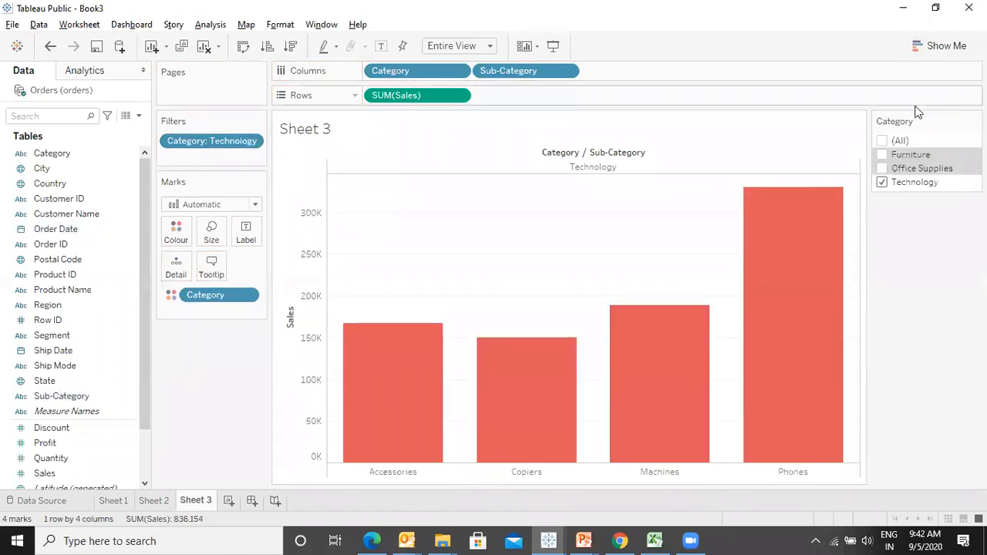
- Reselect all categories and open the format settings for the Category filter card
{"action": "left_click", "coordinate": [894, 142]}
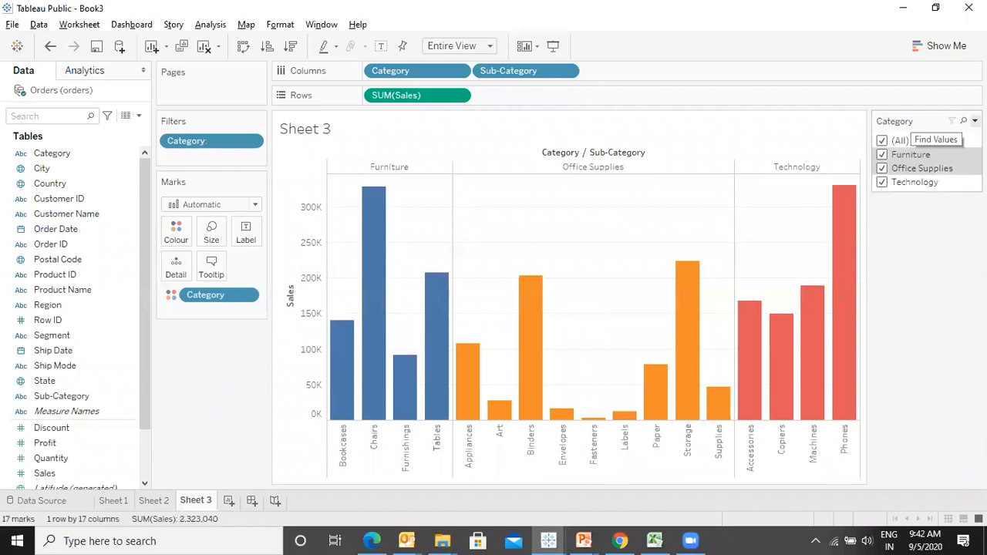
{"action": "left_click", "coordinate": [974, 120]}
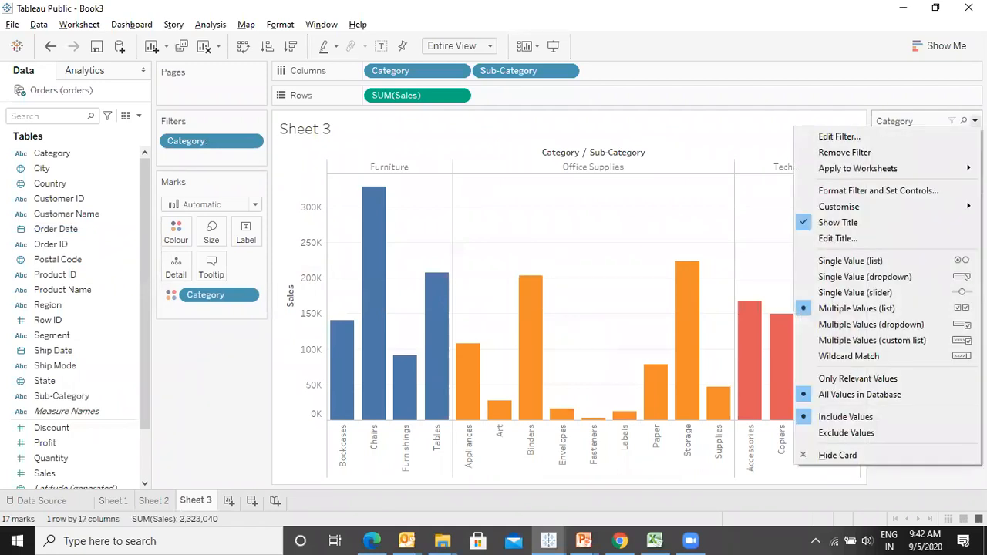
{"action": "left_click", "coordinate": [864, 189]}
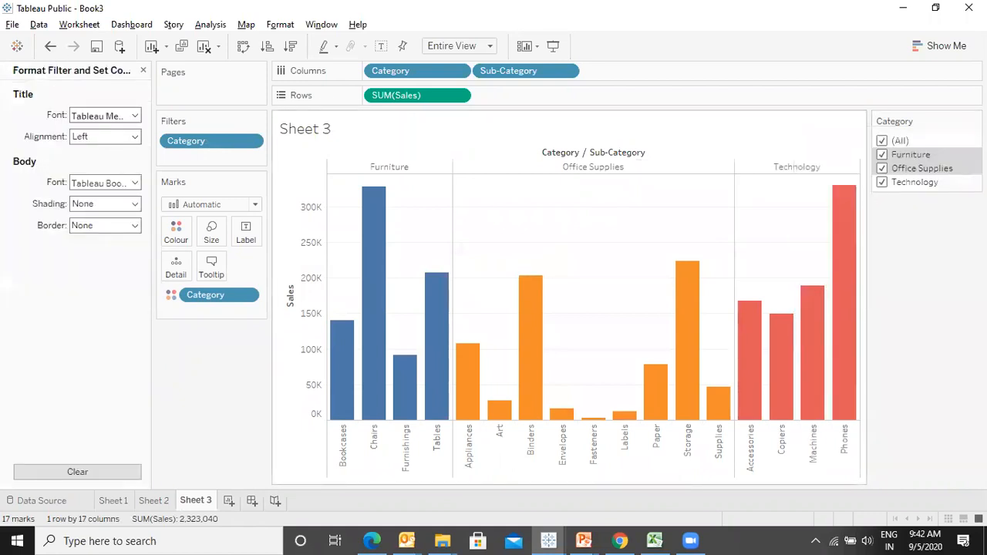
- Make the filter card title font bold
{"action": "left_click", "coordinate": [135, 115]}
{"action": "left_click", "coordinate": [124, 157]}
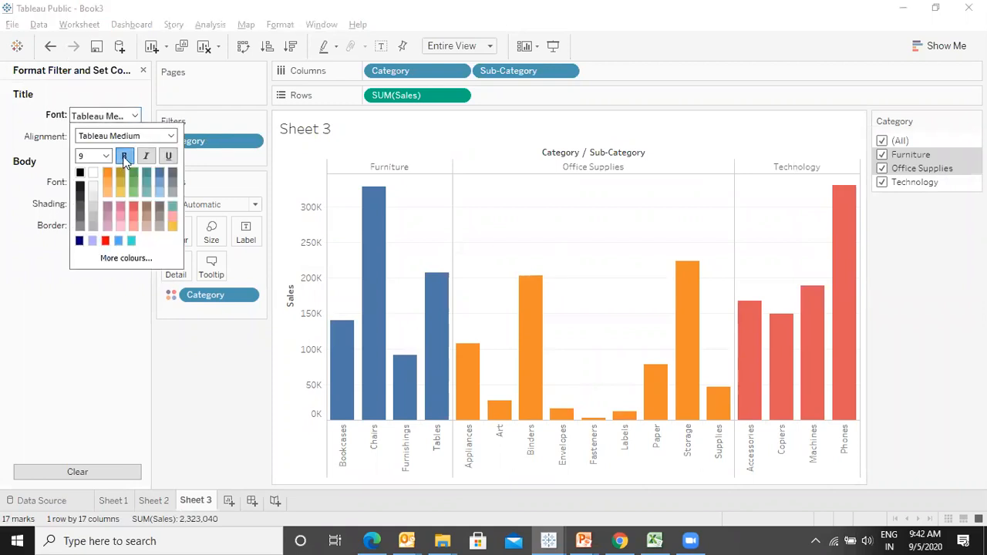
{"action": "left_click", "coordinate": [100, 330]}
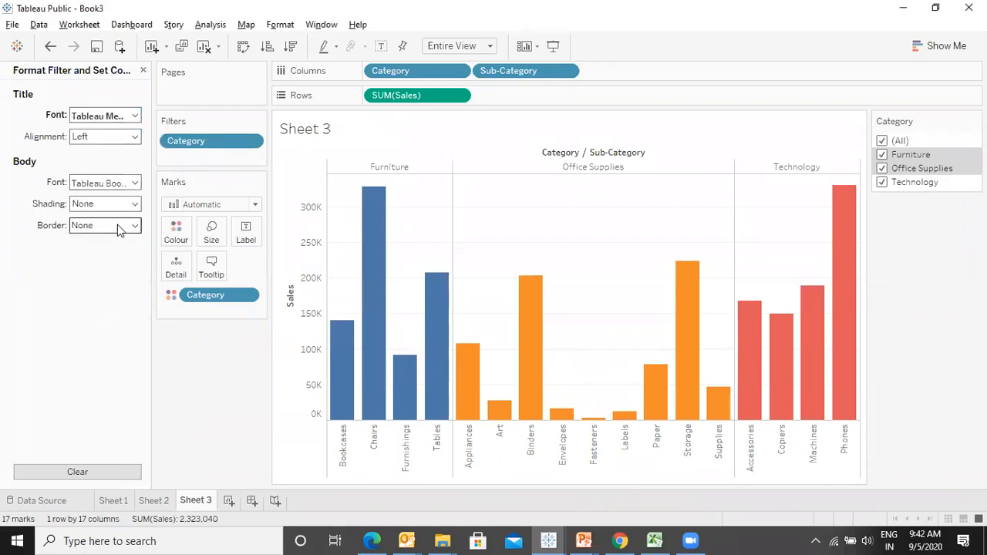
- Set the filter card body font to size 10 in dark blue
{"action": "left_click", "coordinate": [135, 183]}
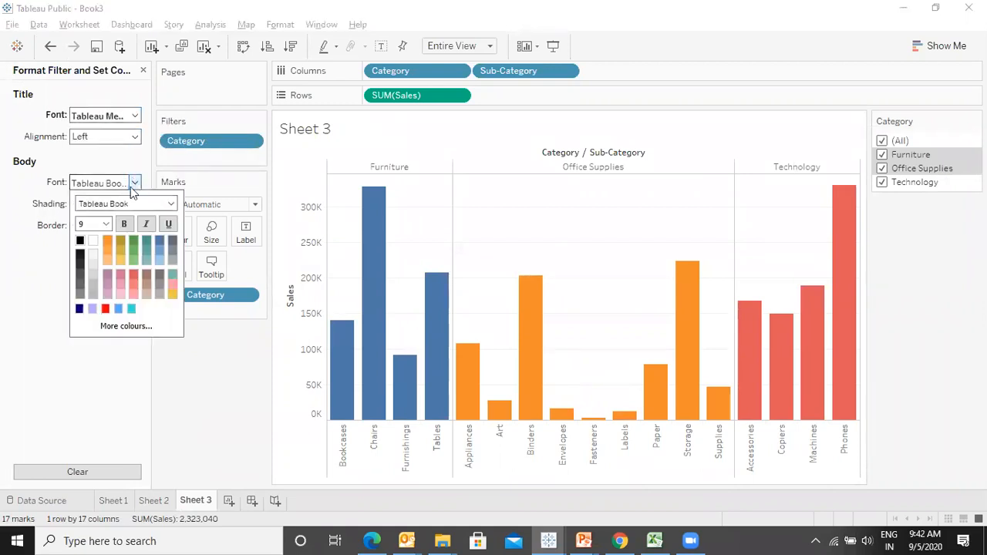
{"action": "left_click", "coordinate": [103, 224]}
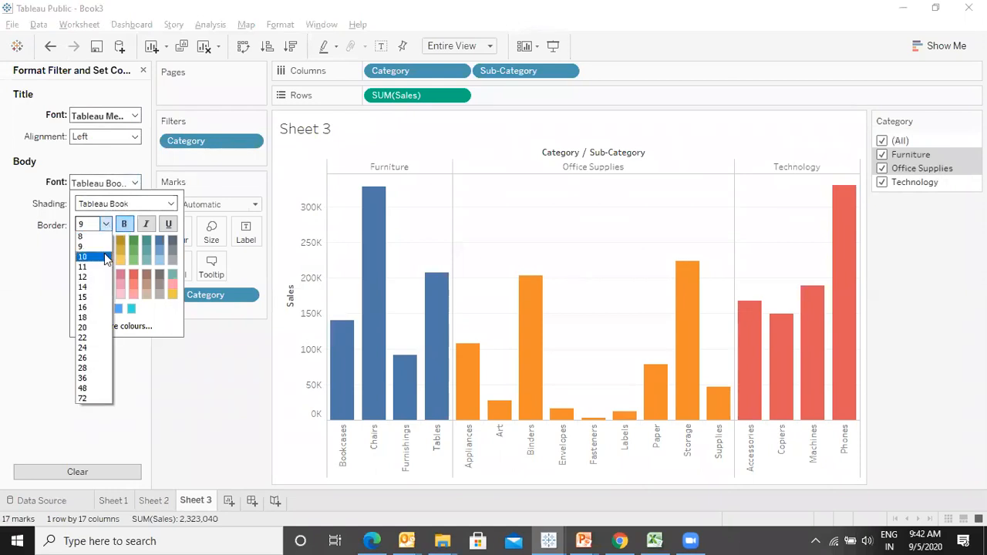
{"action": "left_click", "coordinate": [104, 257]}
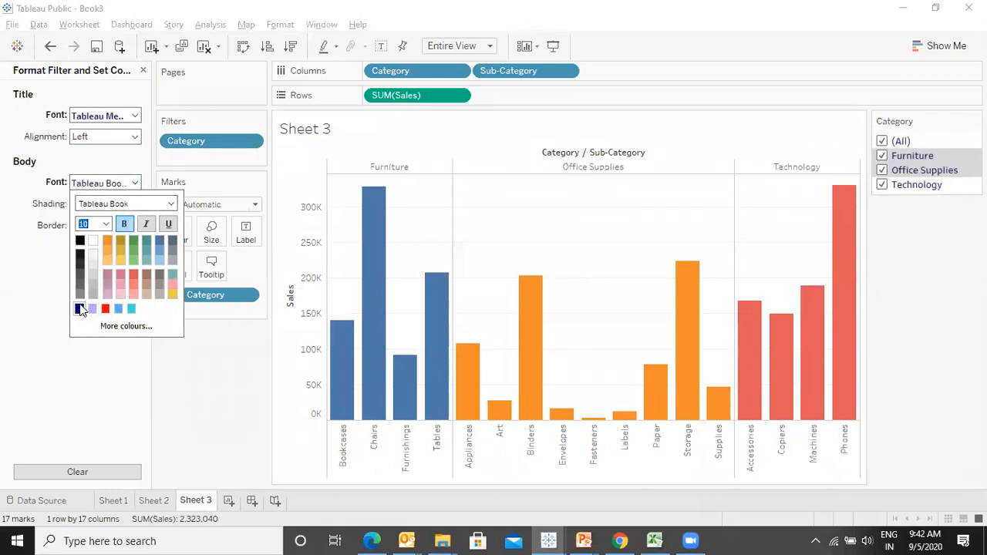
{"action": "left_click", "coordinate": [28, 361]}
- Set the filter card shading to a light purple colour
{"action": "left_click", "coordinate": [135, 203]}
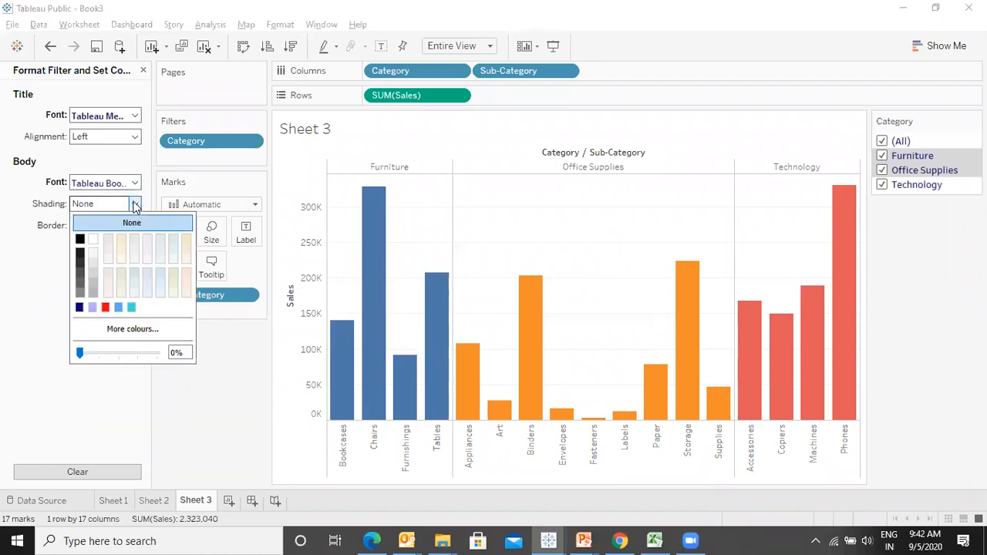
{"action": "left_click", "coordinate": [92, 308]}
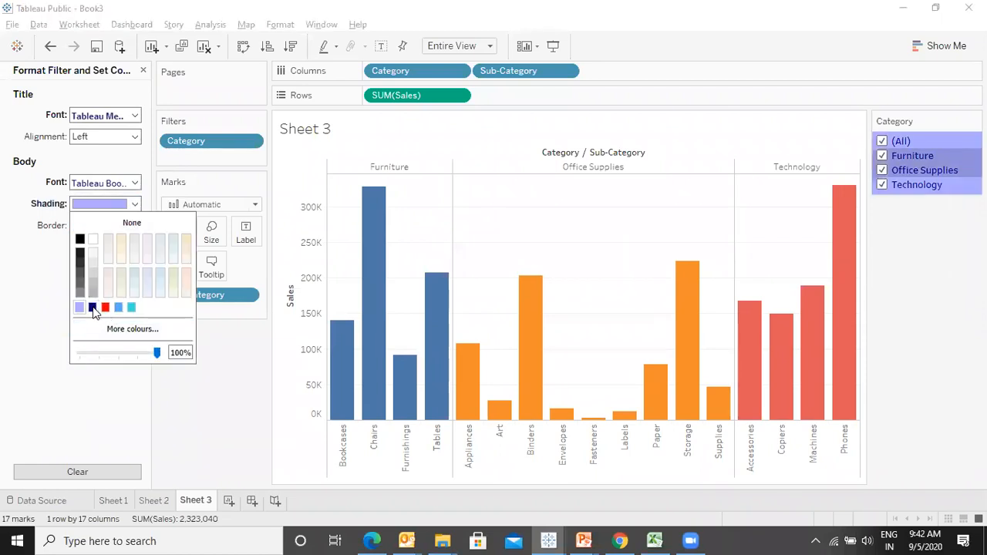
{"action": "left_click", "coordinate": [63, 382]}
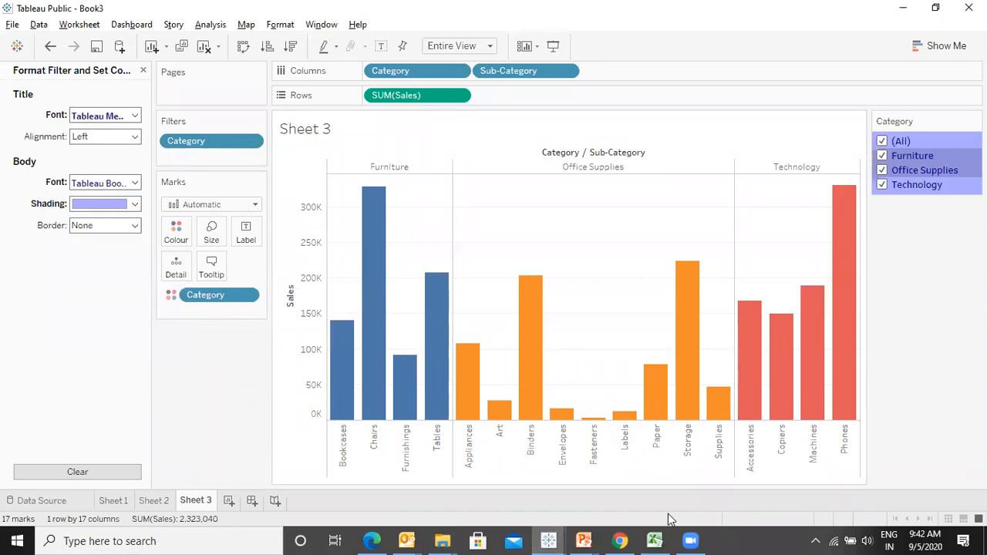
- Toggle presentation mode on and off to preview the formatted sheet
{"action": "key", "text": "F7"}
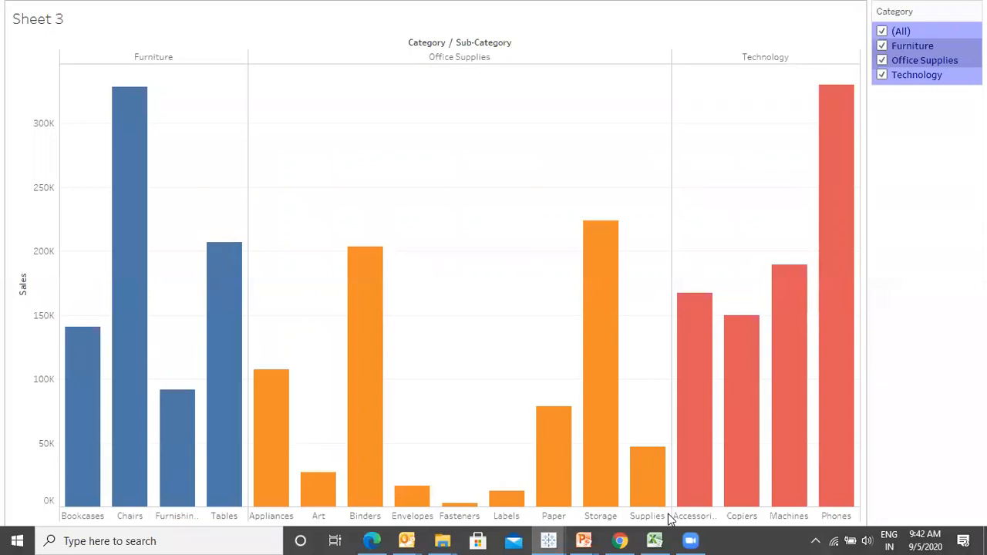
{"action": "key", "text": "F7"}
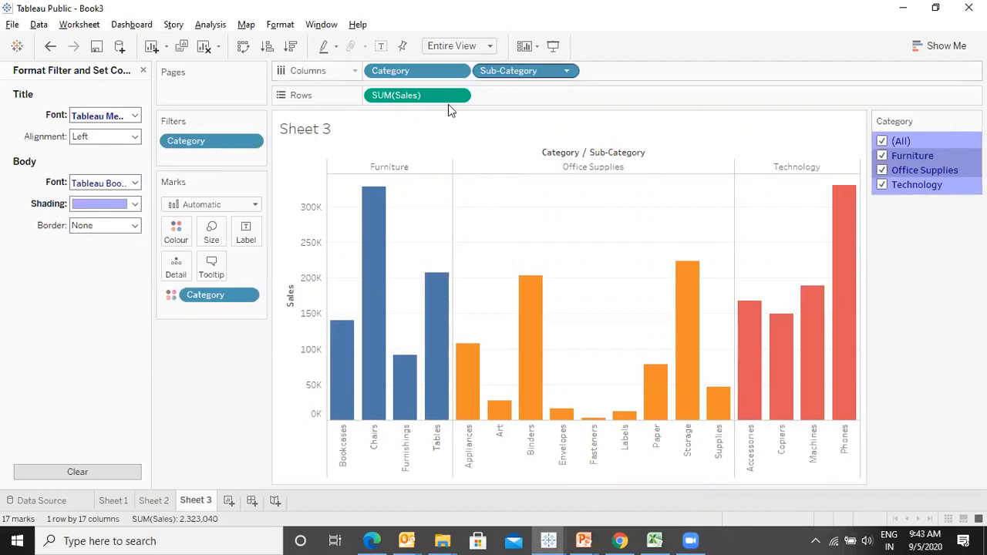
{"action": "left_click", "coordinate": [143, 70]}
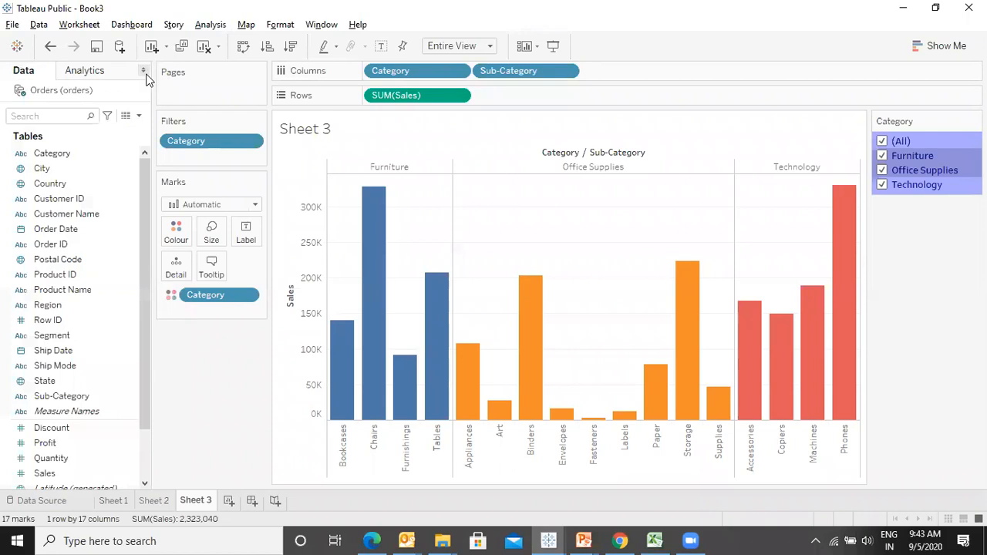
{"action": "key", "text": "F7"}
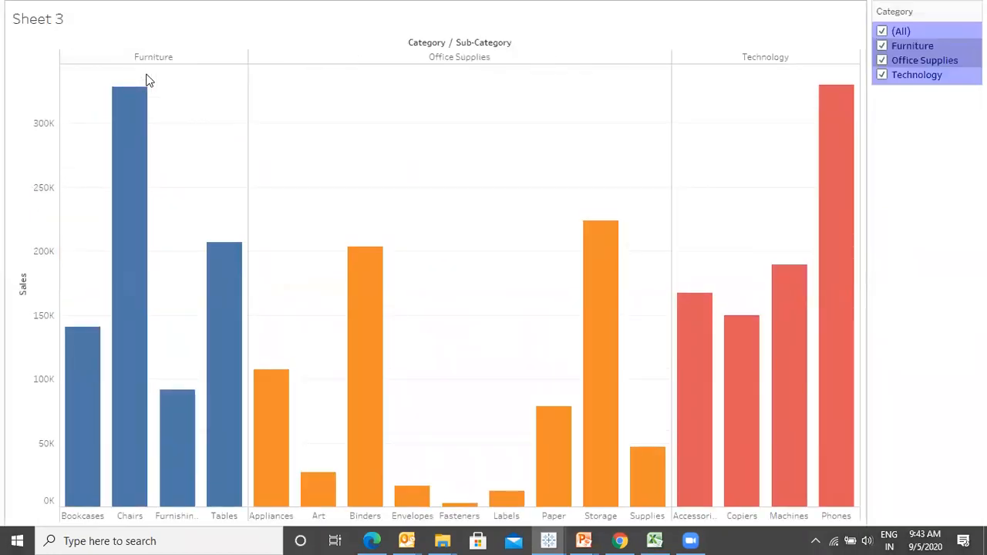
{"action": "key", "text": "F7"}
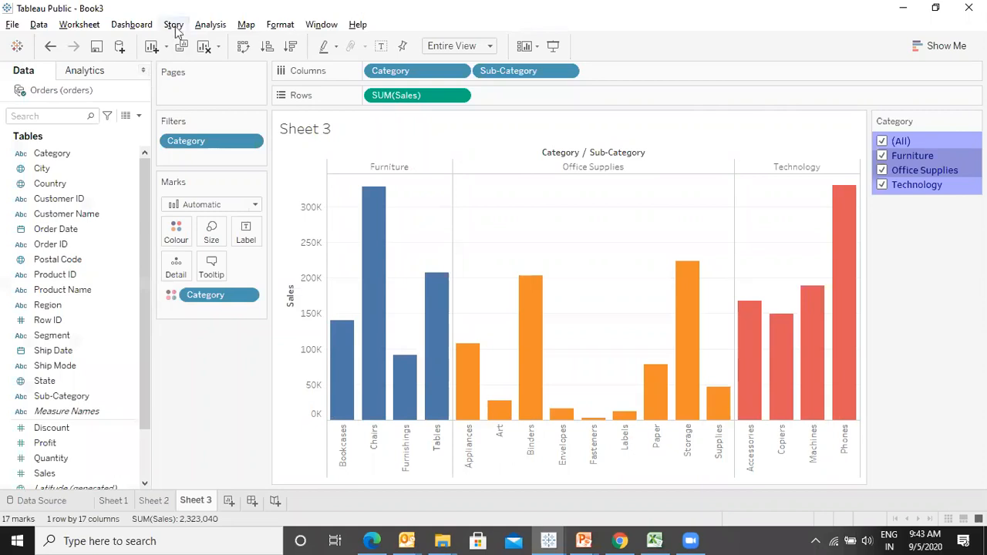
{"action": "left_click", "coordinate": [552, 45]}
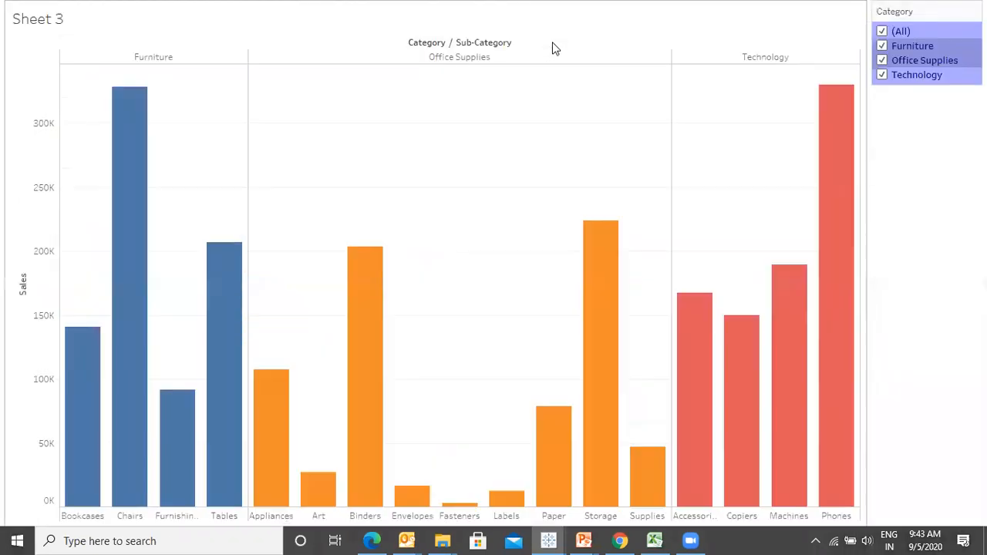
{"action": "key", "text": "F7"}
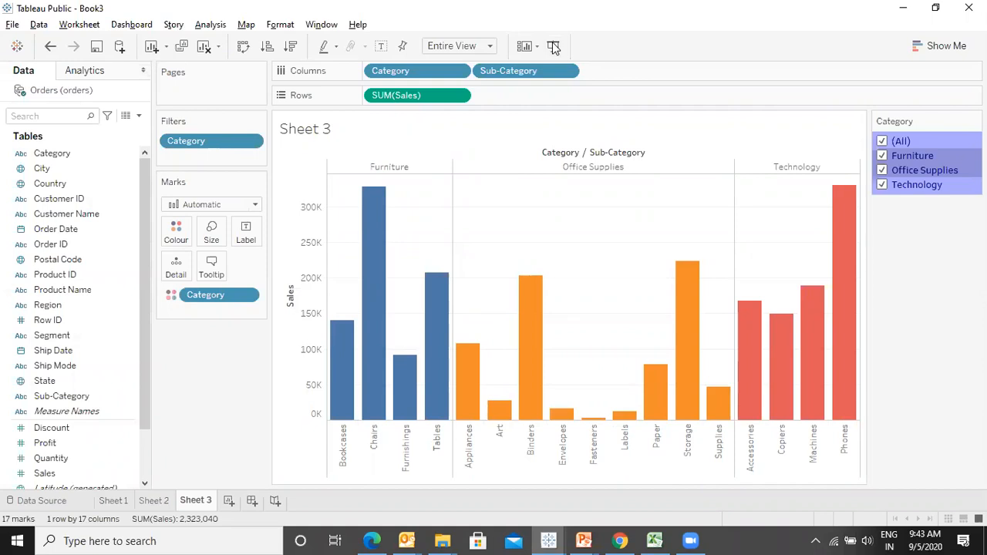
{"action": "left_click", "coordinate": [552, 45]}
{"action": "key", "text": "F7"}
{"action": "left_click", "coordinate": [552, 46]}
{"action": "key", "text": "F7"}
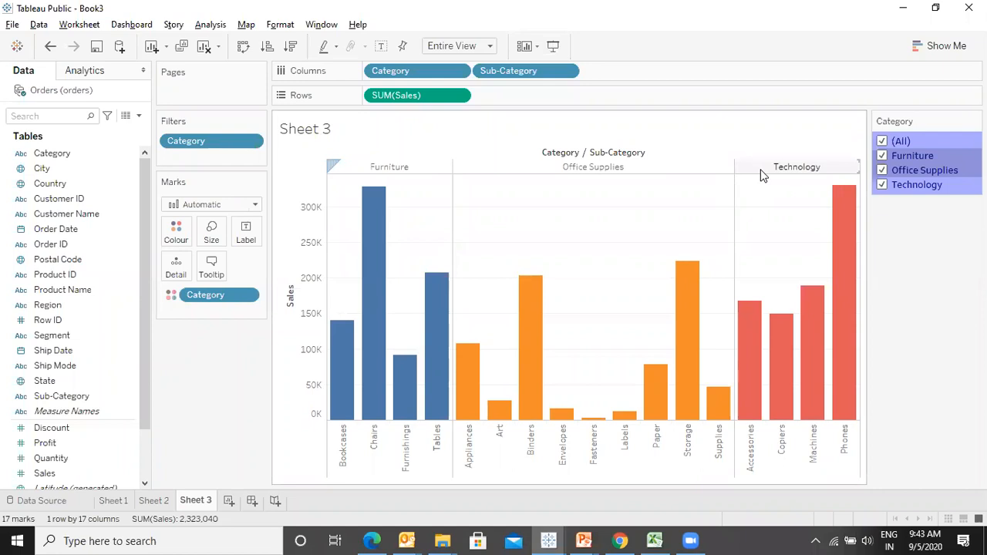
- Browse File Explorer to the TableauData folder under SAS& SQLClasses on Local Disk D, then minimize it
{"action": "mouse_move", "coordinate": [749, 309]}
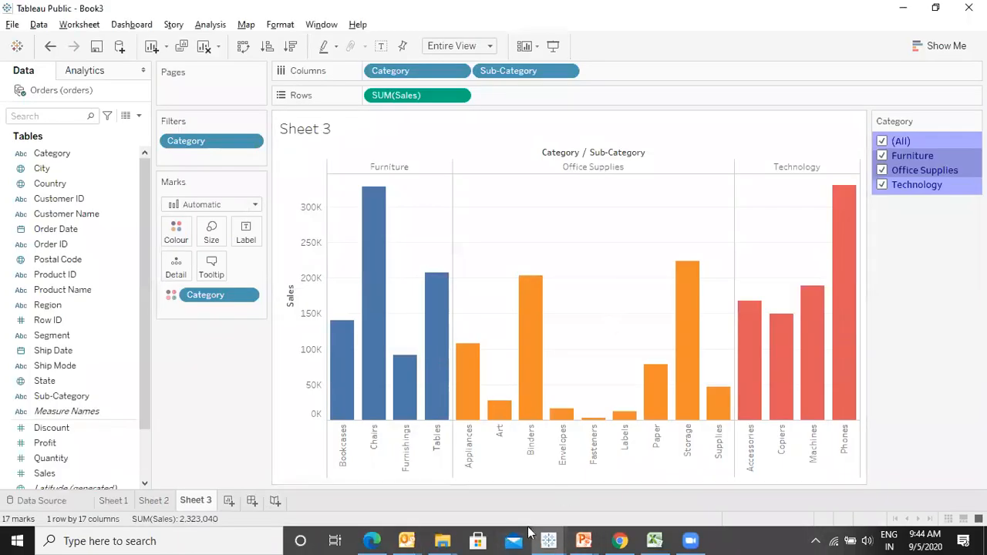
{"action": "mouse_move", "coordinate": [441, 540]}
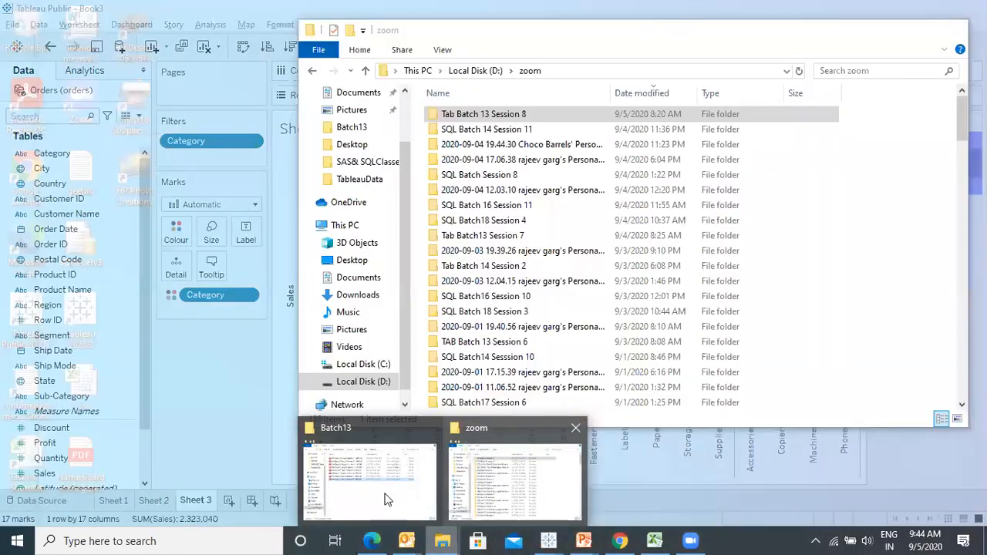
{"action": "mouse_move", "coordinate": [384, 497]}
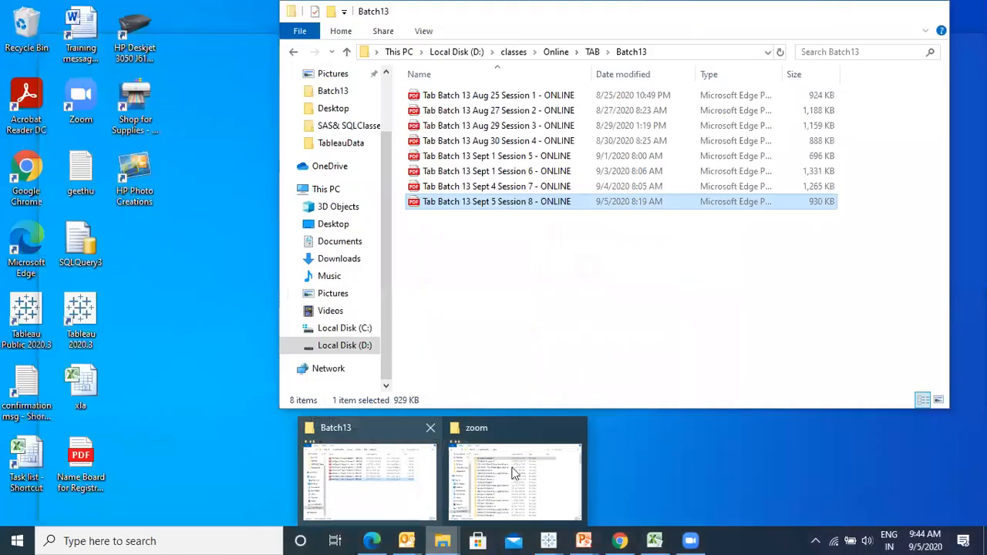
{"action": "left_click", "coordinate": [376, 521]}
{"action": "left_click", "coordinate": [457, 52]}
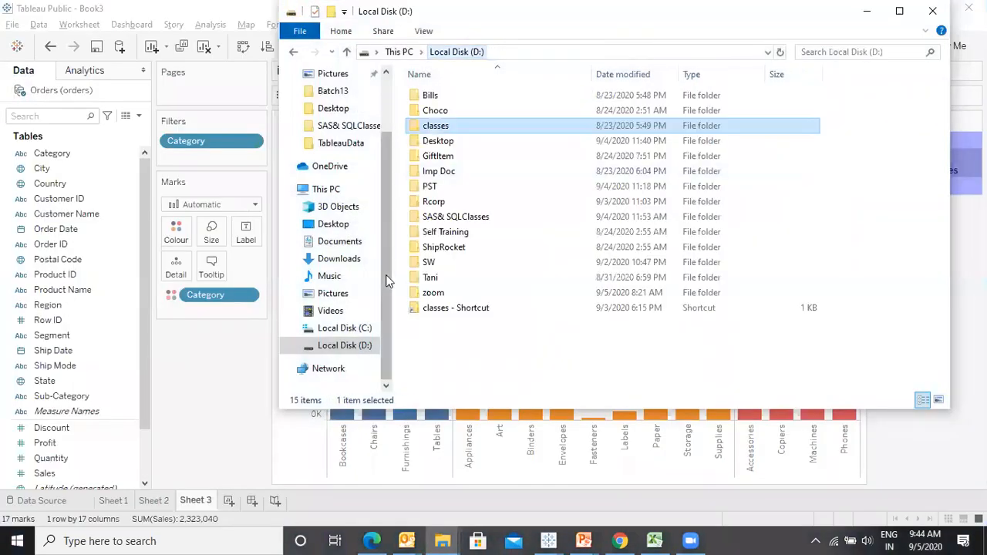
{"action": "double_click", "coordinate": [455, 217]}
{"action": "left_click", "coordinate": [433, 188]}
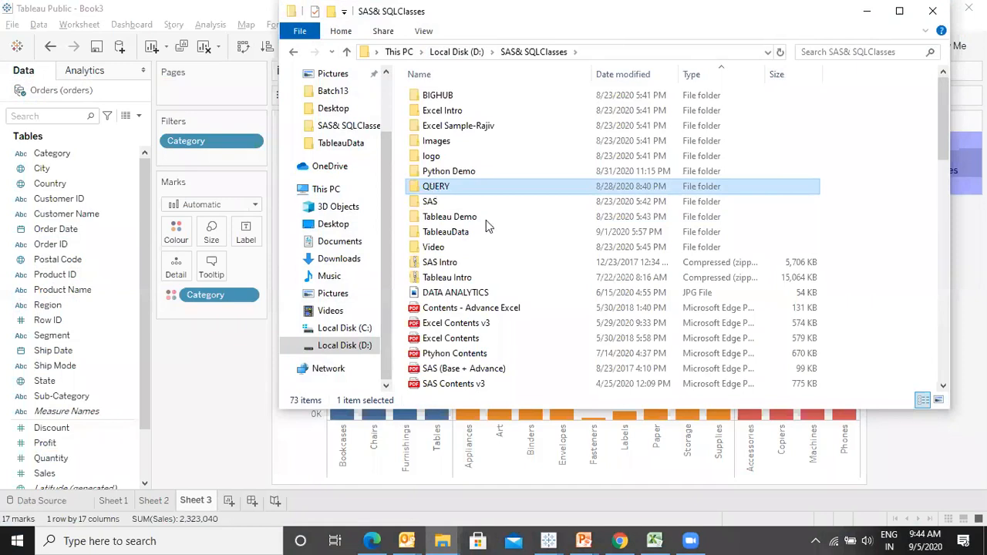
{"action": "double_click", "coordinate": [453, 233]}
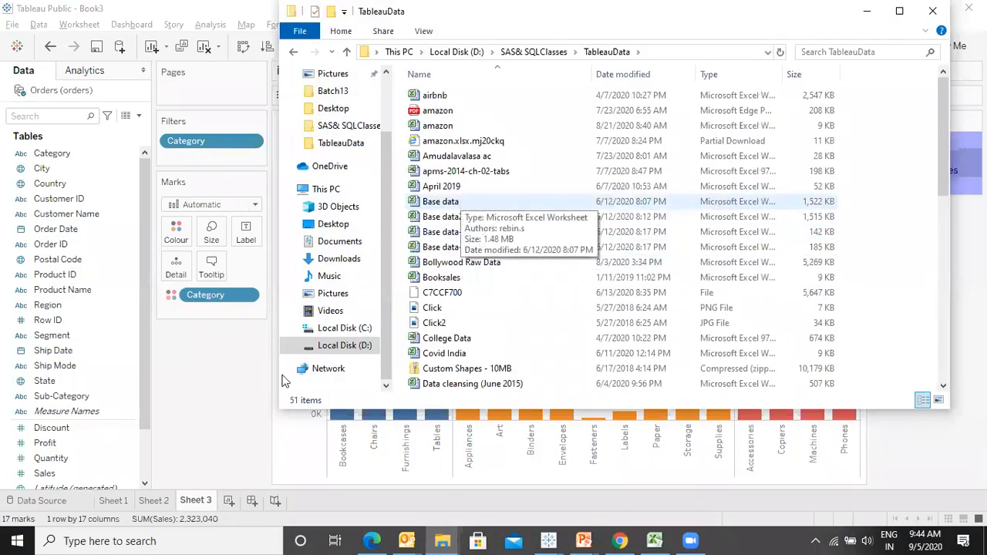
{"action": "left_click", "coordinate": [867, 10]}
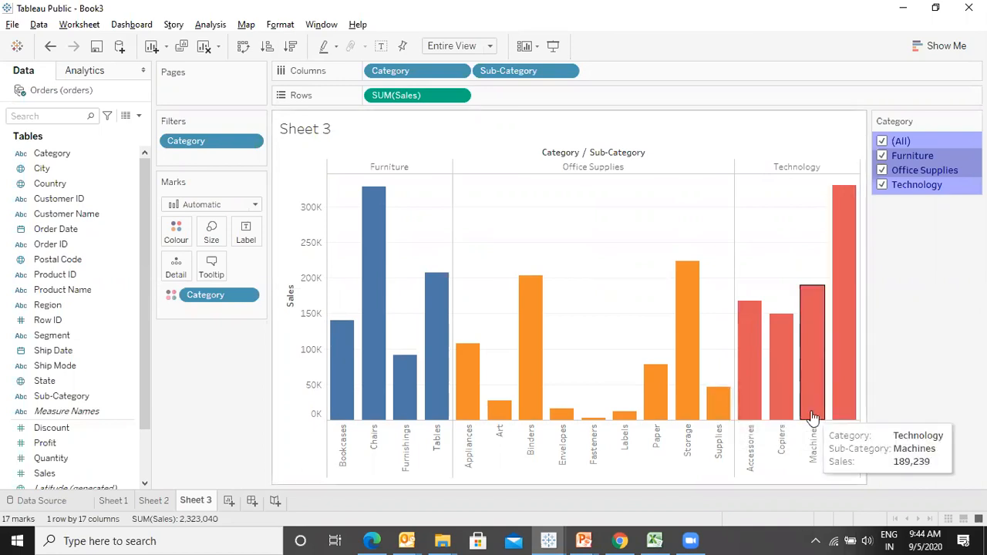
{"action": "key", "text": "alt+Tab"}
{"action": "left_click", "coordinate": [919, 483]}
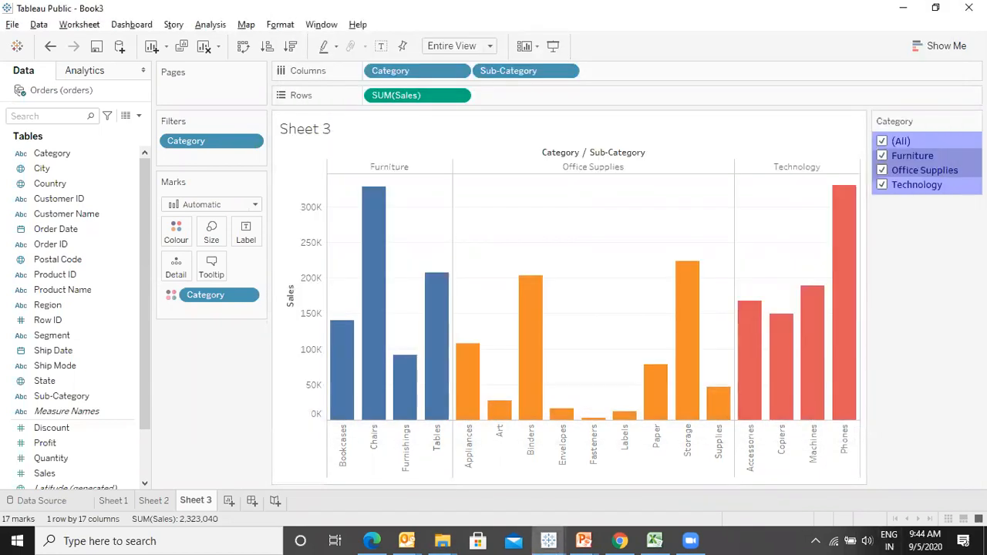
{"action": "key", "text": "alt+Tab"}
{"action": "key", "text": "alt+Tab"}
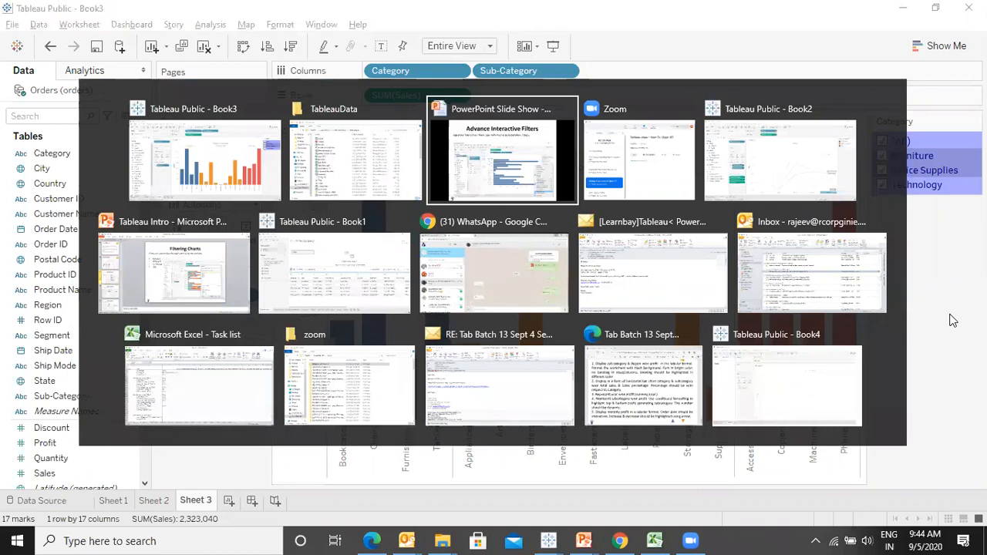
{"action": "key", "text": "alt+Tab"}
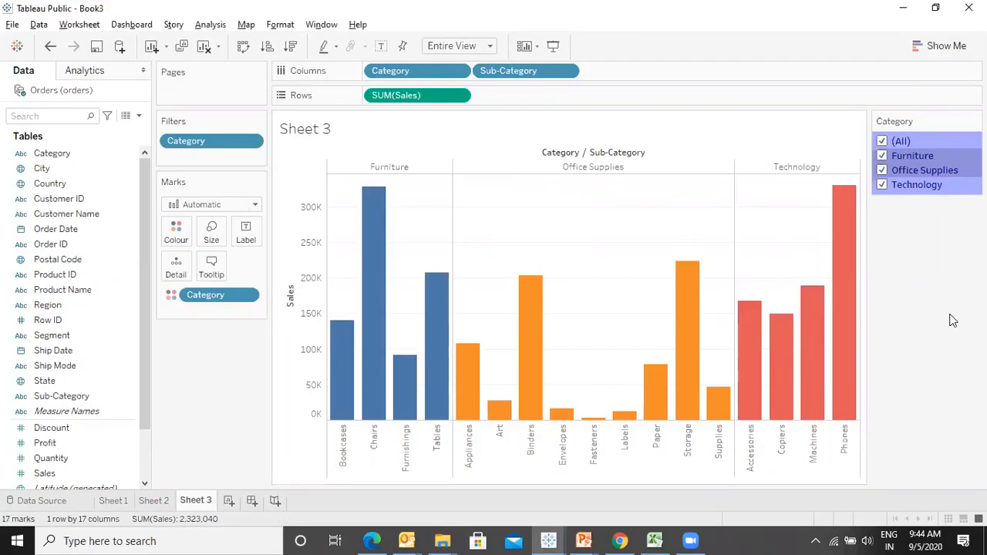
- Hide the "(All)" option on the Category filter card through its customise options
{"action": "left_click", "coordinate": [974, 121]}
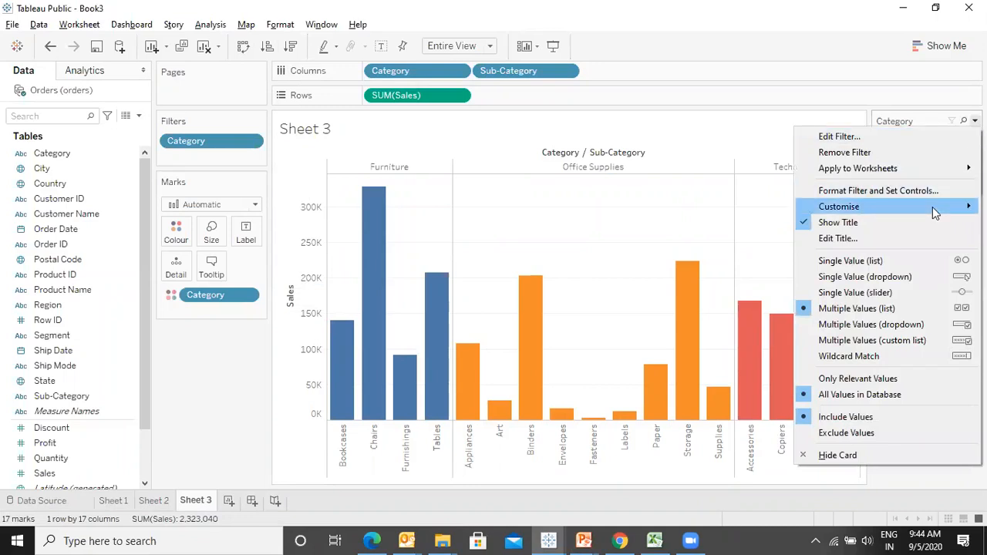
{"action": "mouse_move", "coordinate": [933, 206]}
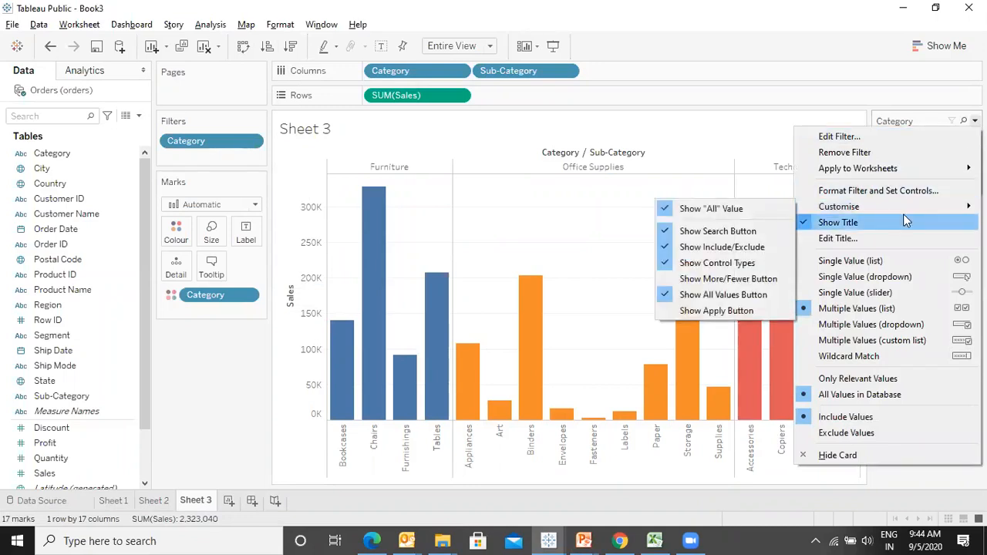
{"action": "mouse_move", "coordinate": [889, 210]}
{"action": "left_click", "coordinate": [748, 213]}
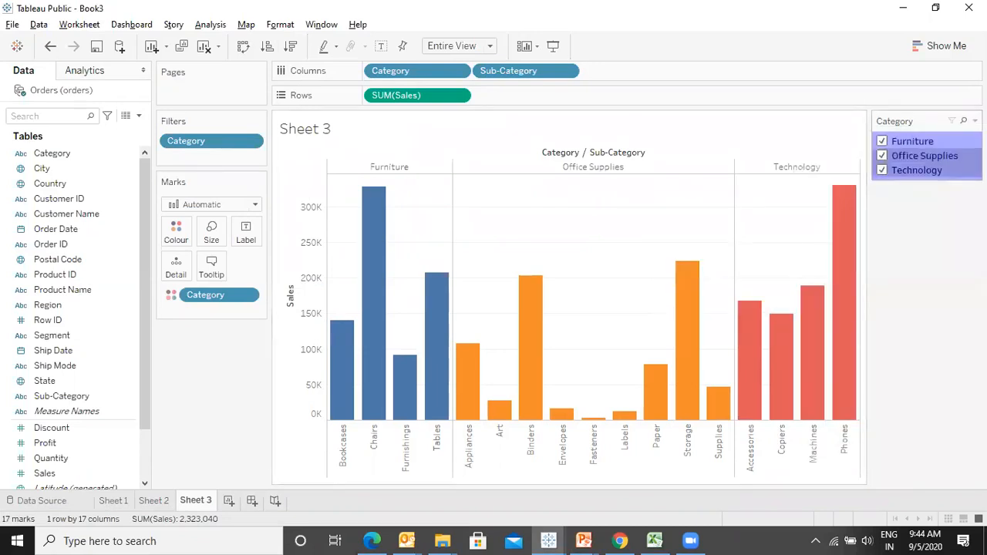
- Uncheck and recheck Furniture in the Category filter card to test the filter
{"action": "left_click", "coordinate": [975, 121]}
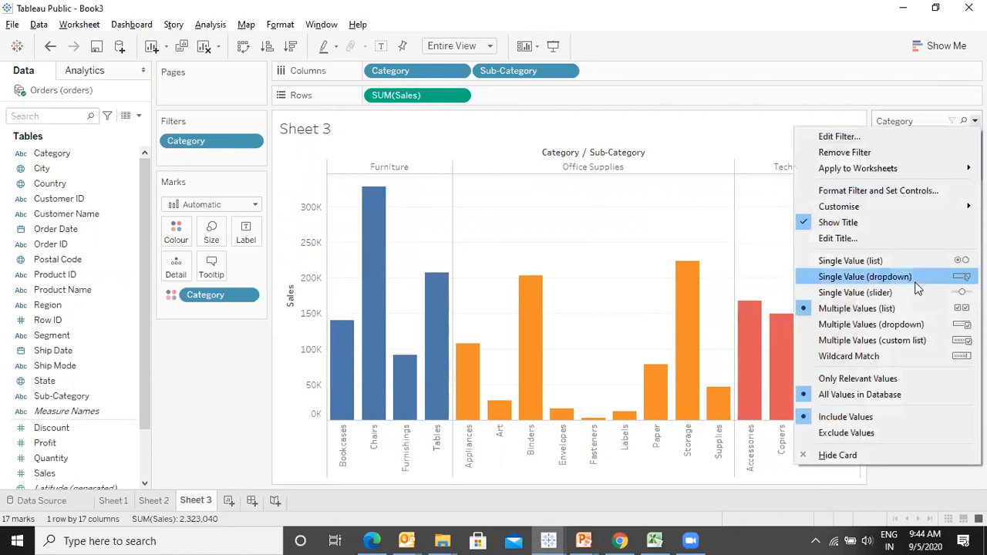
{"action": "left_click", "coordinate": [811, 3]}
{"action": "left_click", "coordinate": [882, 142]}
{"action": "left_click", "coordinate": [882, 142]}
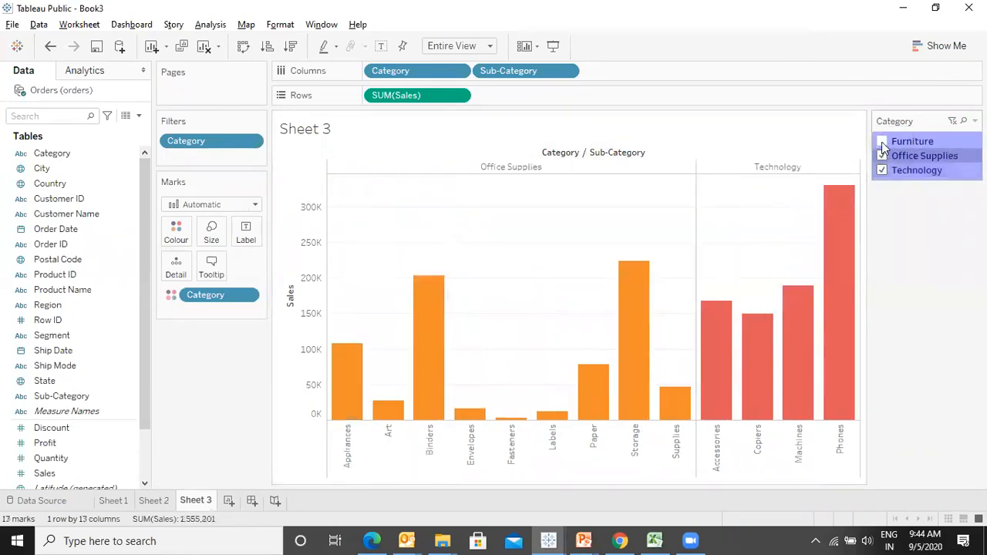
- Restore the "(All)" option on the Category filter card
{"action": "left_click", "coordinate": [975, 122]}
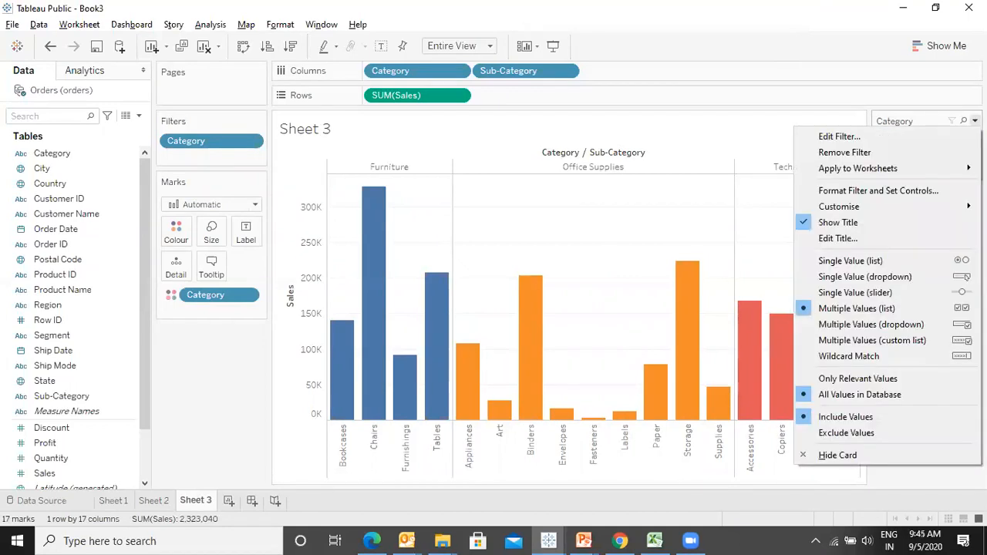
{"action": "mouse_move", "coordinate": [877, 210]}
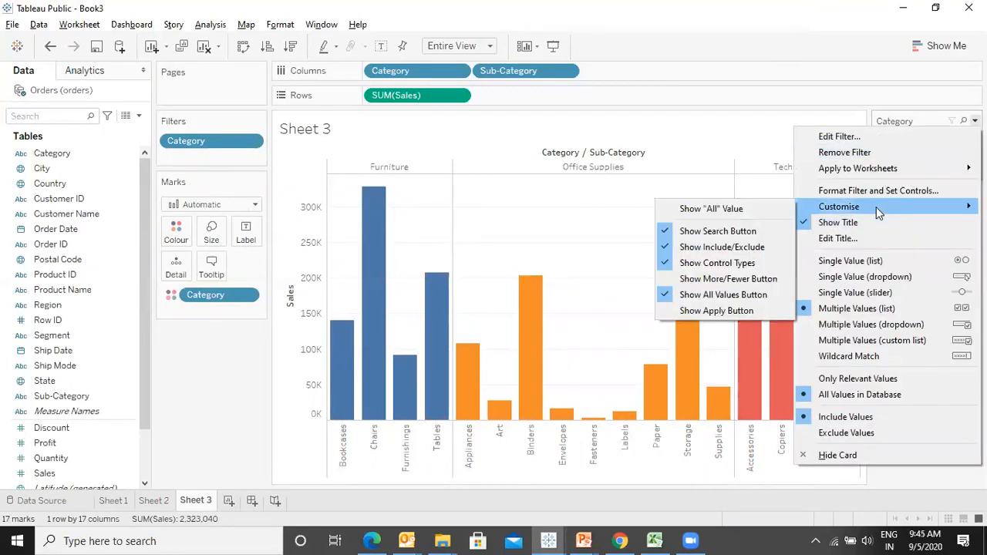
{"action": "left_click", "coordinate": [720, 208]}
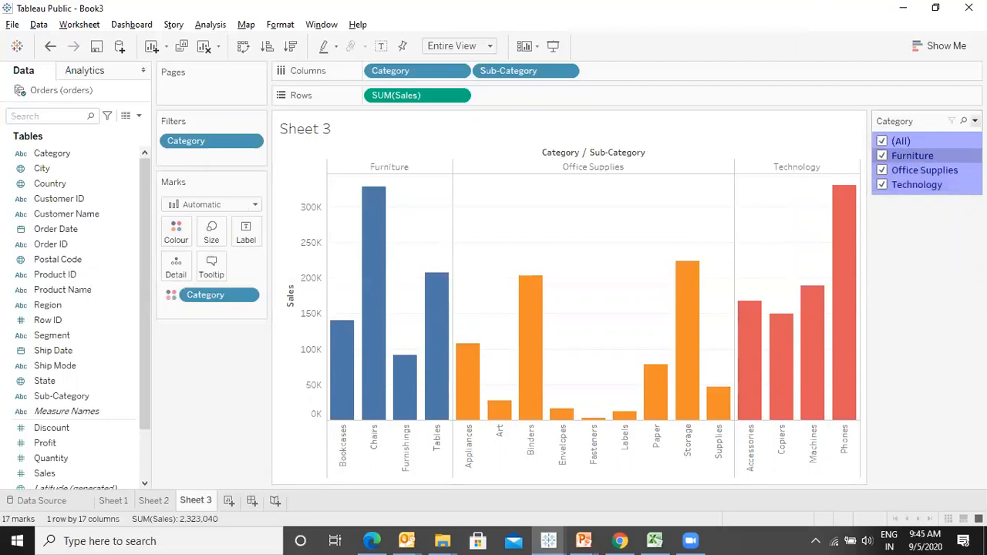
- Add an Apply button to the Category filter card and apply a Furniture-only selection
{"action": "left_click", "coordinate": [974, 121]}
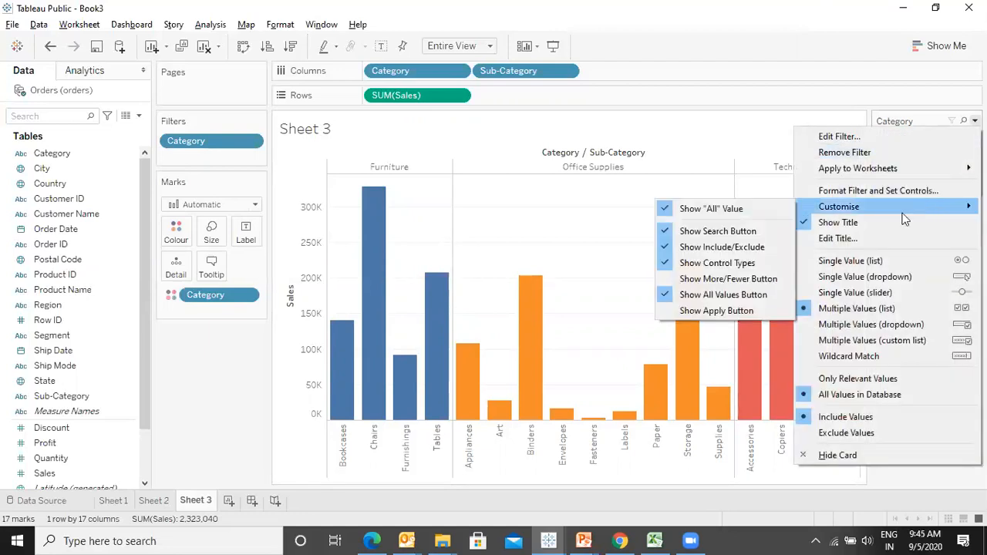
{"action": "left_click", "coordinate": [704, 311]}
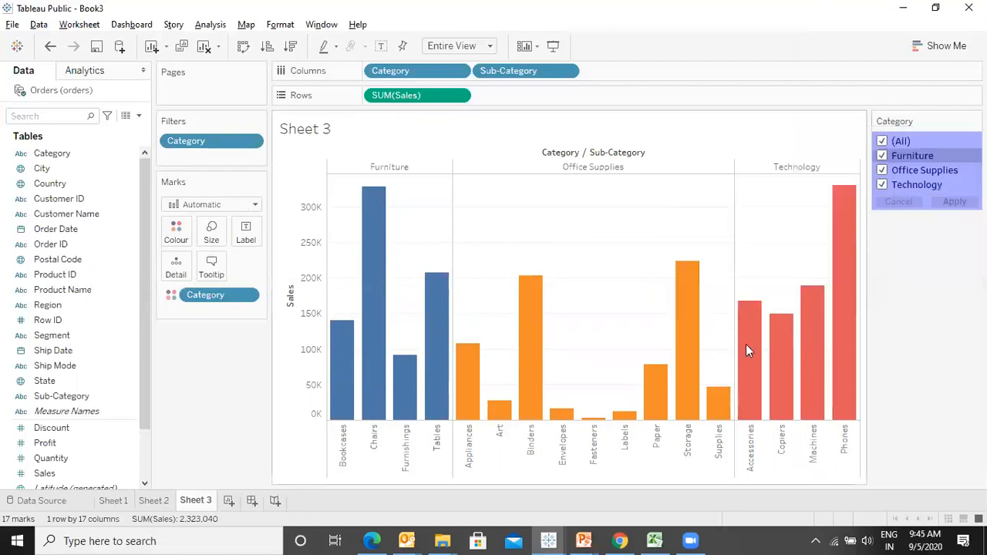
{"action": "left_click", "coordinate": [883, 185]}
{"action": "left_click", "coordinate": [882, 172]}
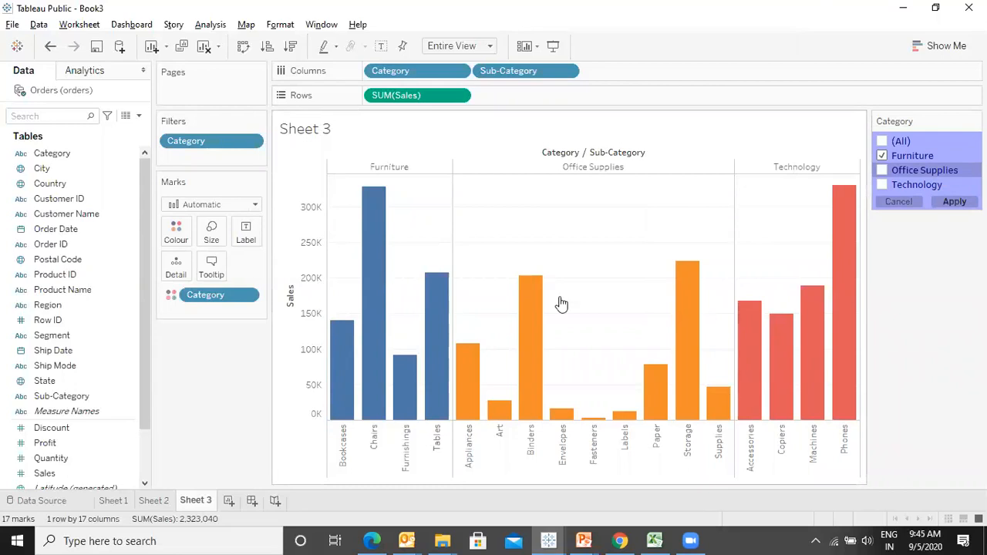
{"action": "left_click", "coordinate": [956, 204]}
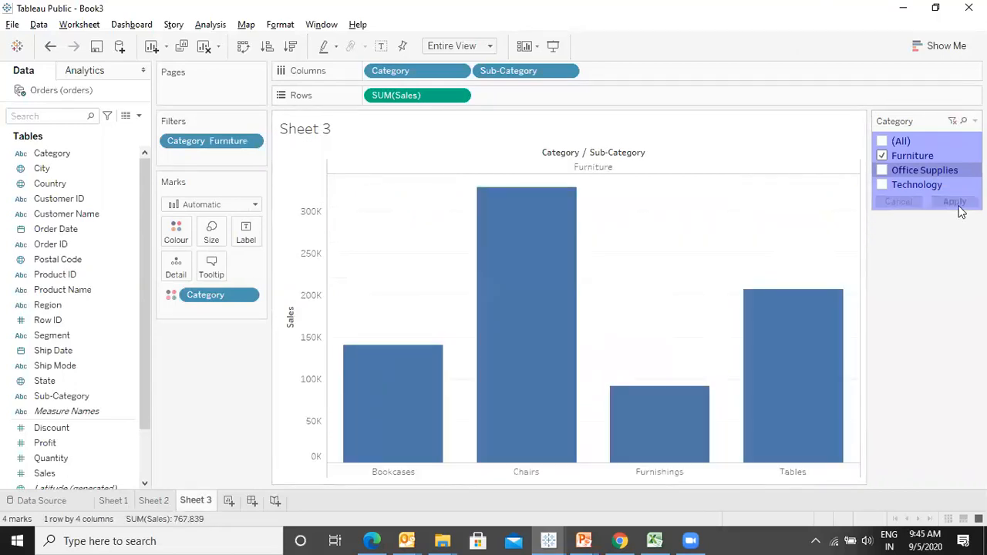
- Reselect all categories in the Category filter card and apply
{"action": "left_click", "coordinate": [887, 142]}
{"action": "left_click", "coordinate": [941, 204]}
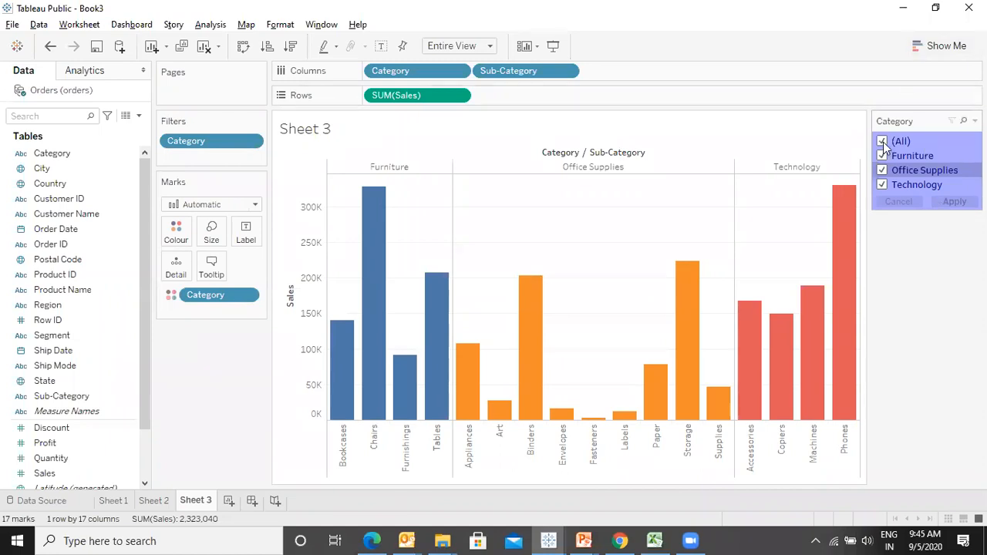
- Hide the "(All)" option on the Category filter card again
{"action": "left_click", "coordinate": [974, 120]}
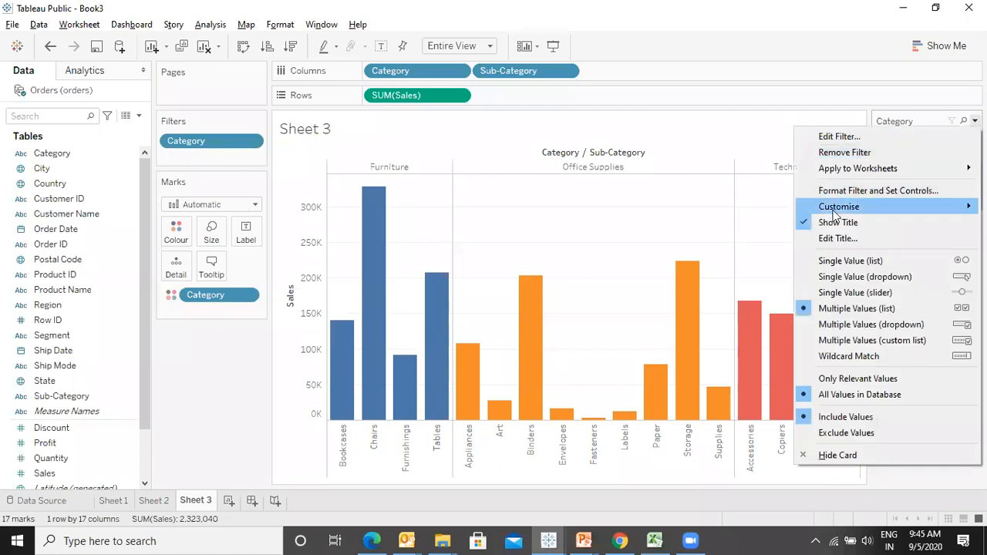
{"action": "mouse_move", "coordinate": [839, 207]}
{"action": "left_click", "coordinate": [773, 215]}
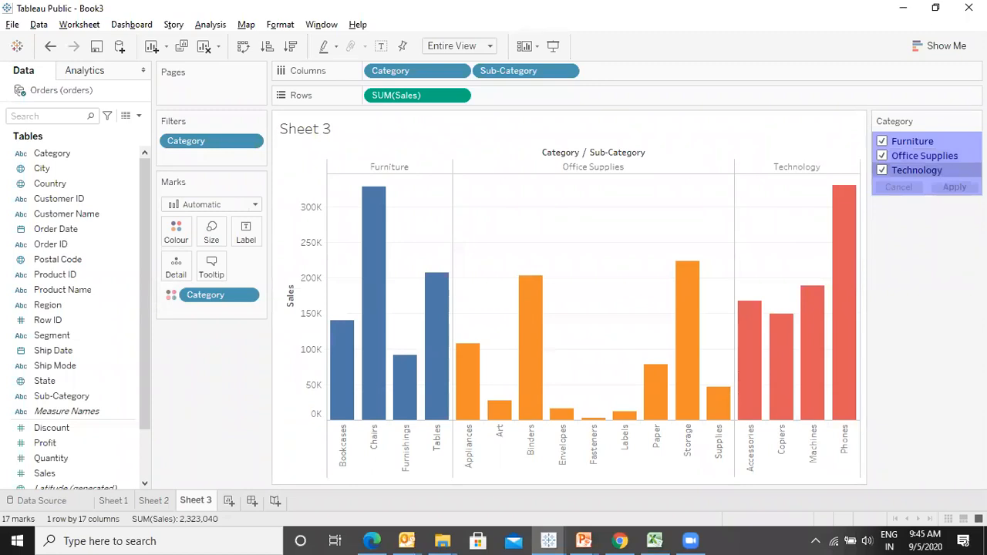
- In presentation mode, uncheck Office Supplies and apply, uncheck Furniture, then exit presentation mode
{"action": "key", "text": "F7"}
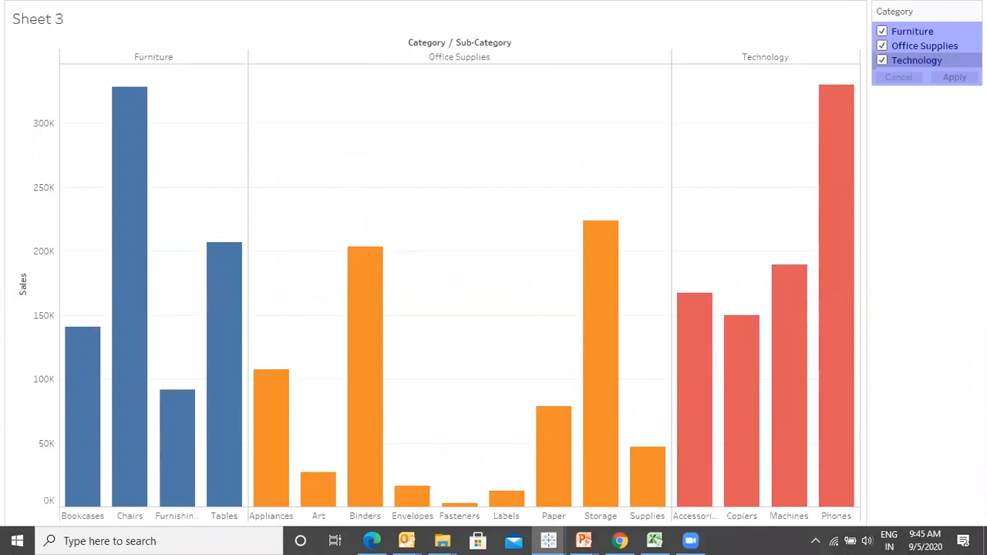
{"action": "left_click", "coordinate": [882, 46]}
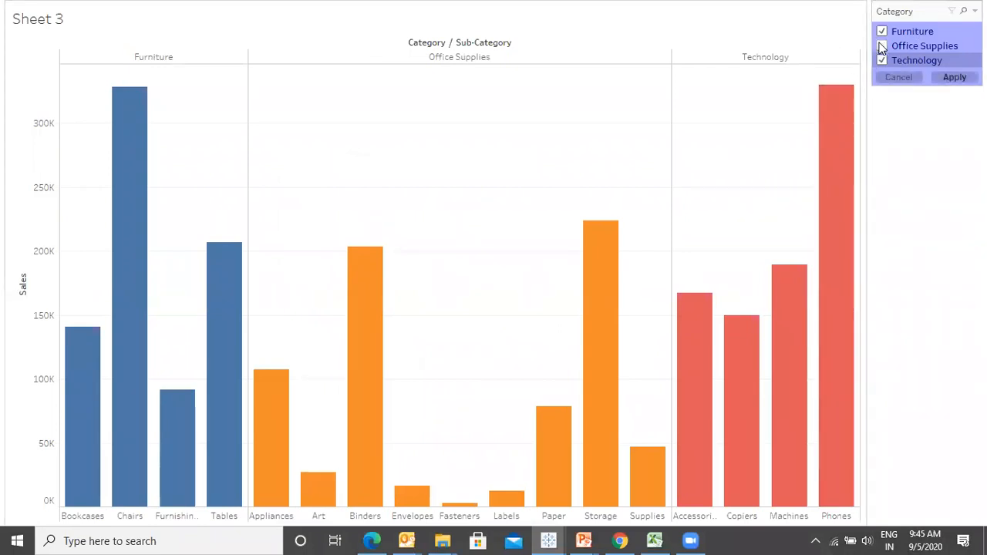
{"action": "left_click", "coordinate": [954, 78]}
{"action": "left_click", "coordinate": [882, 33]}
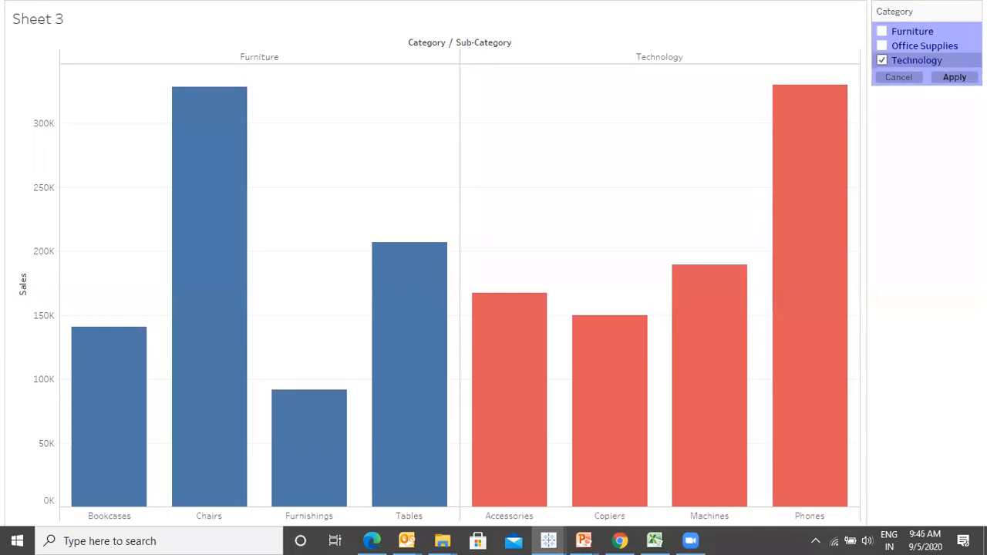
{"action": "key", "text": "Escape"}
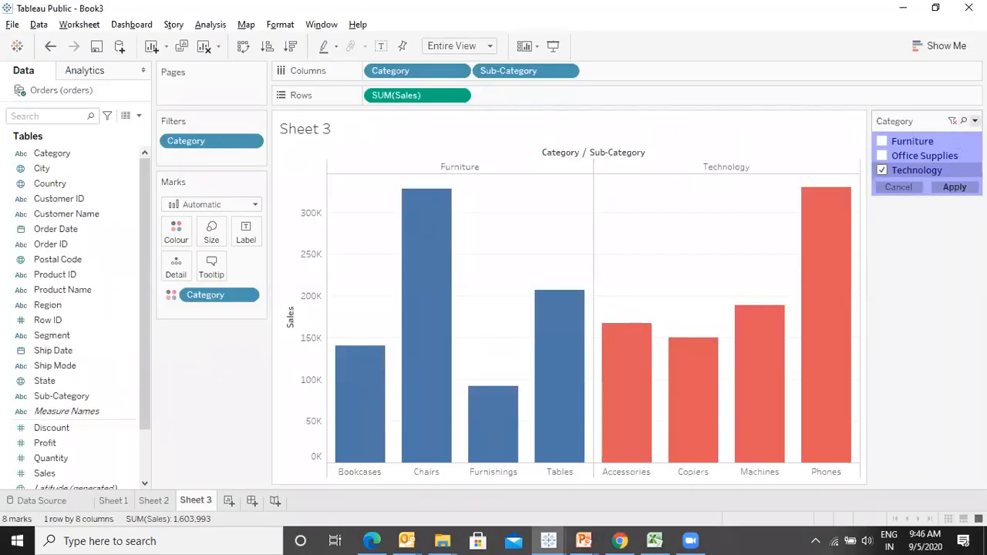
- Show the "(All)" option again, select all categories and apply the Category filter
{"action": "left_click", "coordinate": [974, 121]}
{"action": "left_click", "coordinate": [842, 8]}
{"action": "left_click", "coordinate": [882, 141]}
{"action": "left_click", "coordinate": [975, 121]}
{"action": "mouse_move", "coordinate": [858, 210]}
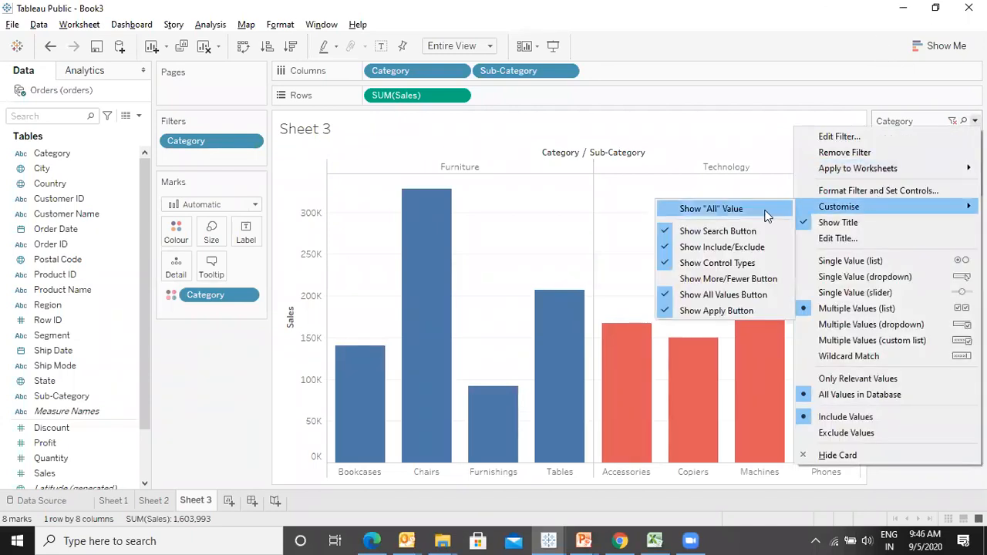
{"action": "left_click", "coordinate": [767, 216]}
{"action": "left_click", "coordinate": [884, 141]}
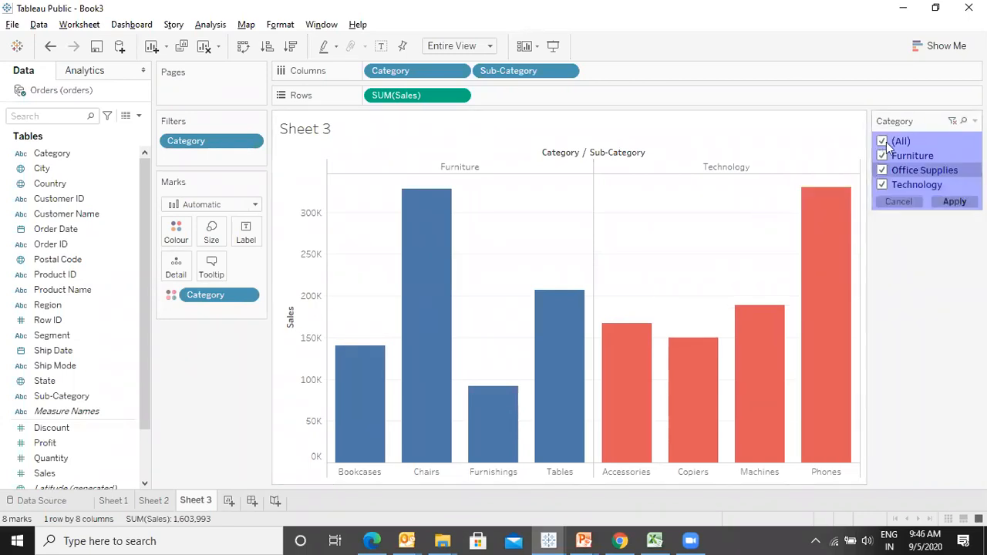
{"action": "left_click", "coordinate": [952, 203]}
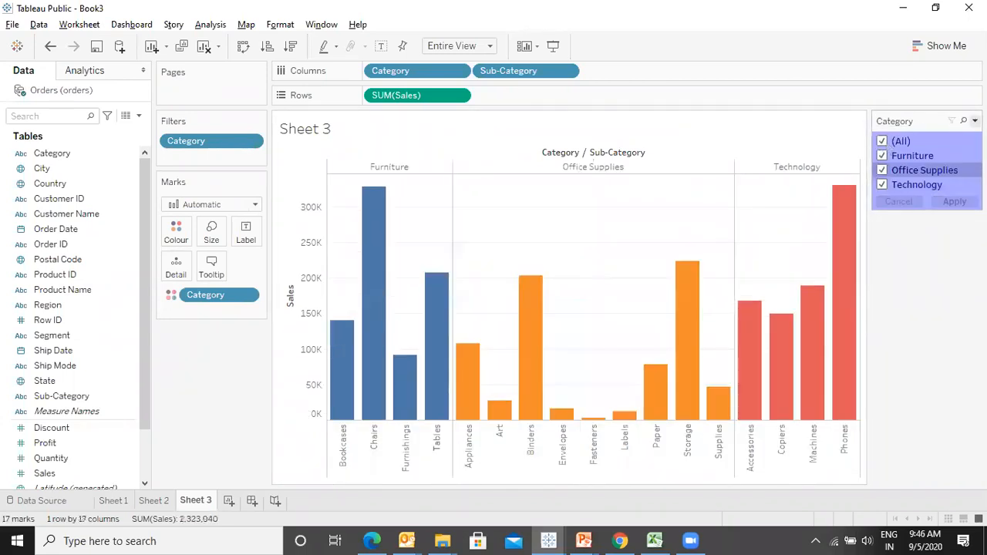
- Turn off the All Values button and the Apply button on the Category filter card
{"action": "left_click", "coordinate": [975, 121]}
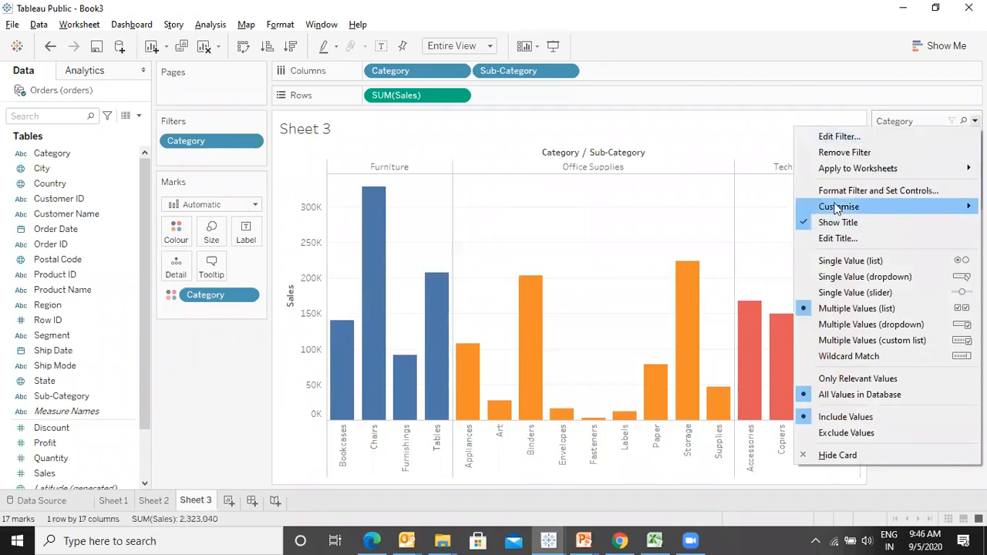
{"action": "mouse_move", "coordinate": [838, 207]}
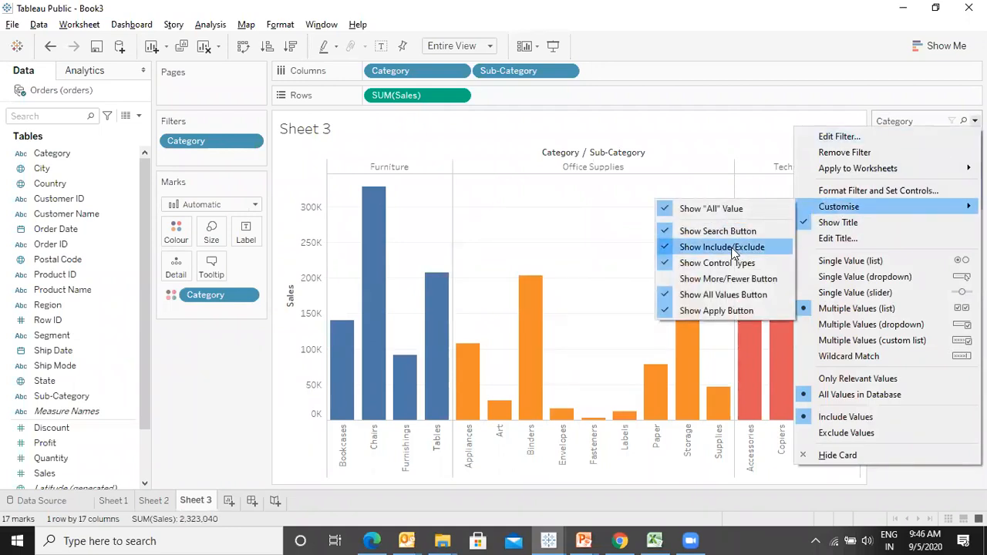
{"action": "left_click", "coordinate": [738, 297]}
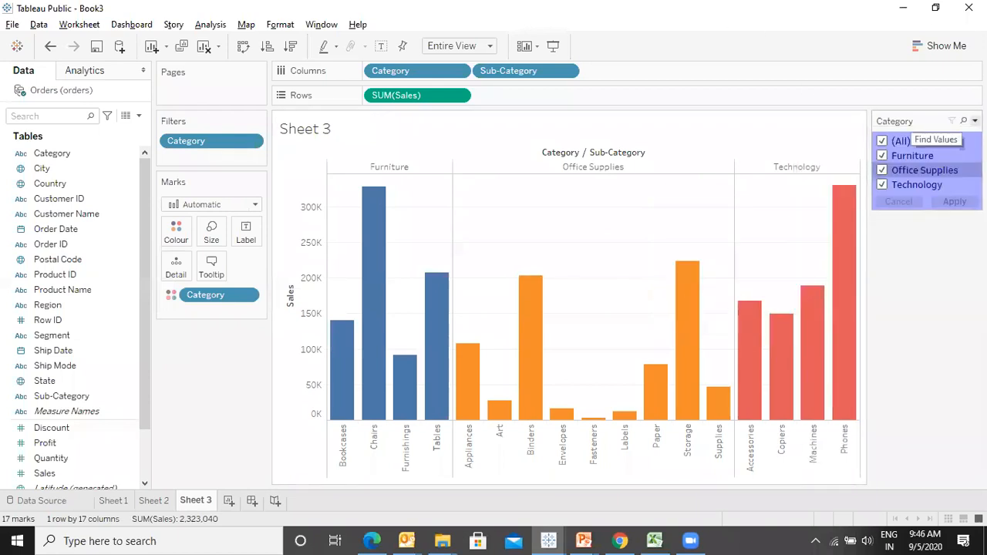
{"action": "left_click", "coordinate": [974, 120]}
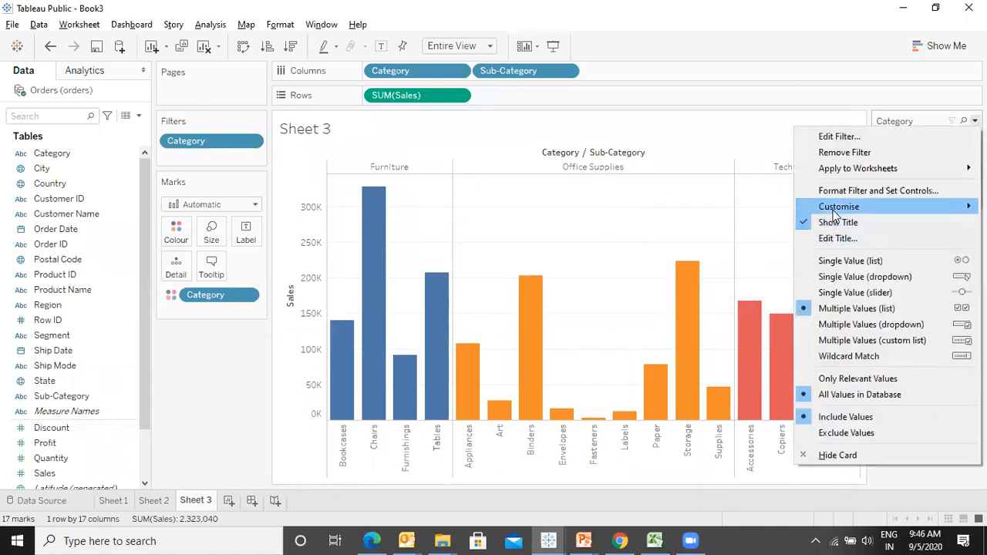
{"action": "left_click", "coordinate": [739, 311]}
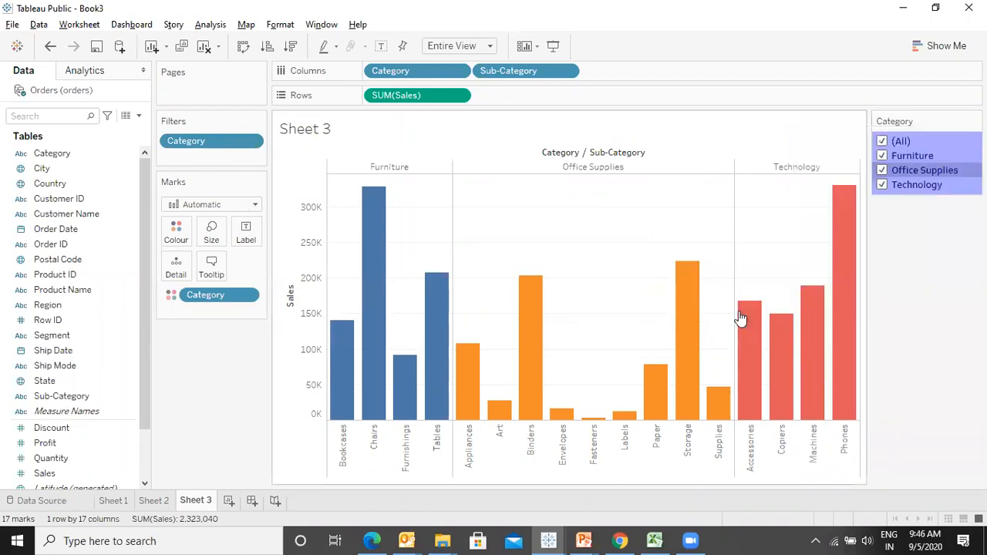
- Switch to the PowerPoint slide show, advance to the Interactive Date Filters slide, and return to Tableau
{"action": "key", "text": "alt+Tab"}
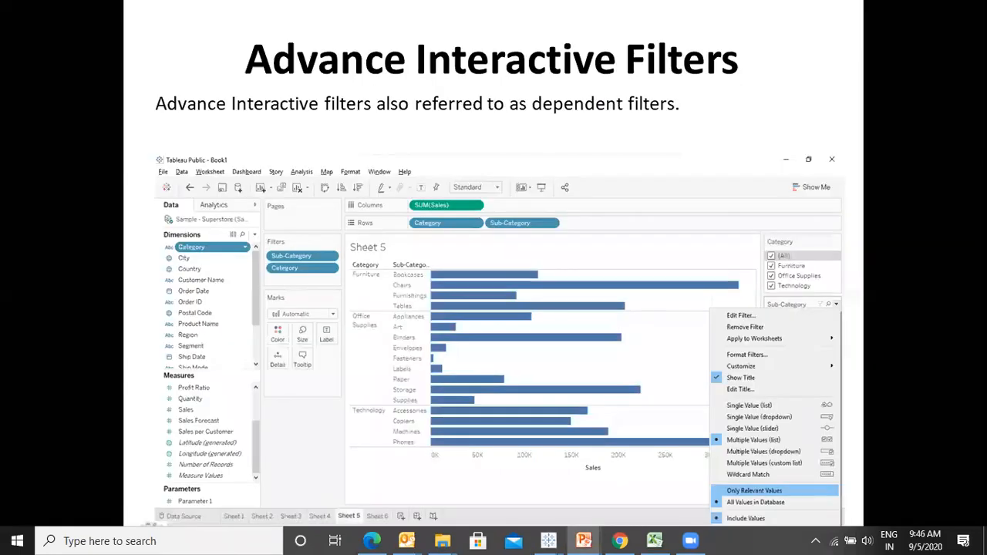
{"action": "key", "text": "Right"}
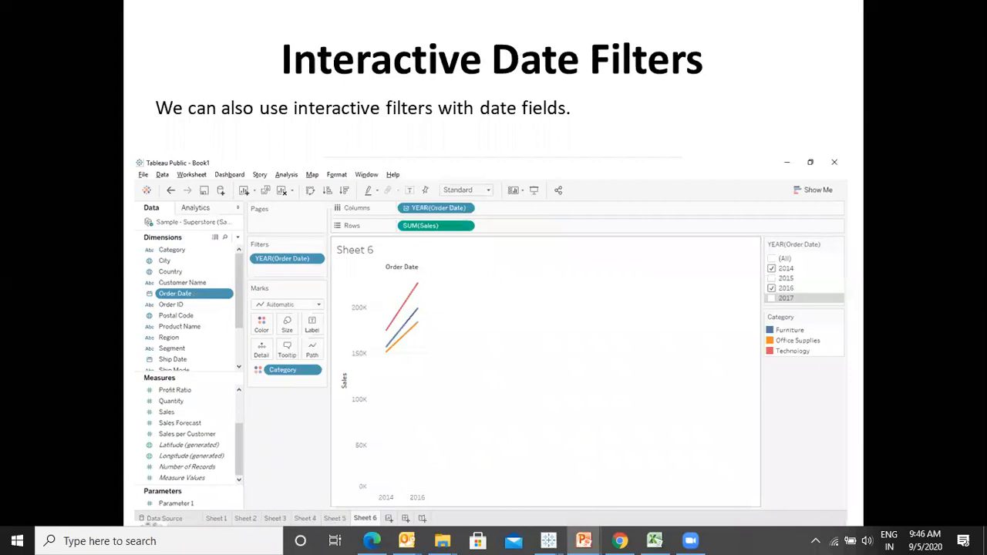
{"action": "key", "text": "alt+Tab"}
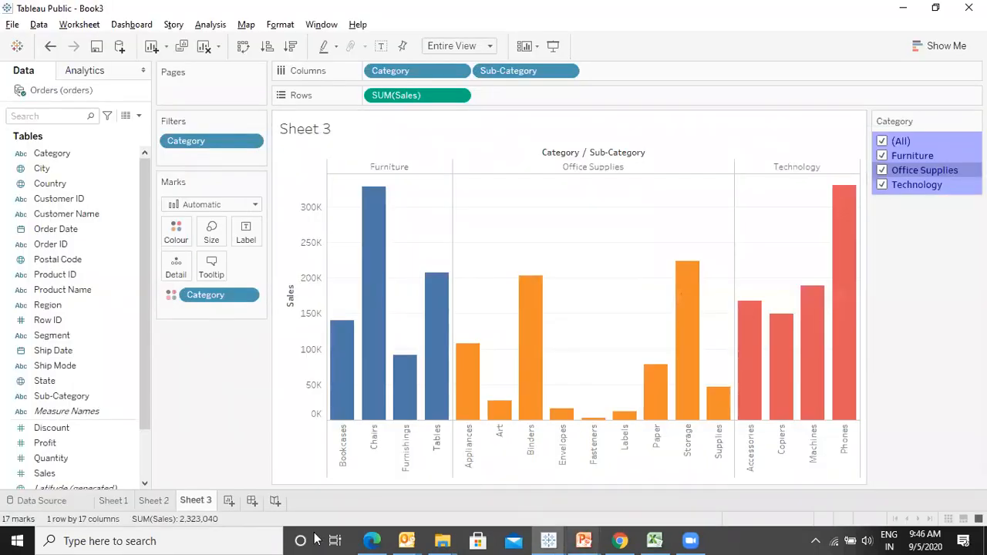
- Create a new worksheet and add Sales to the Rows shelf
{"action": "left_click", "coordinate": [229, 501]}
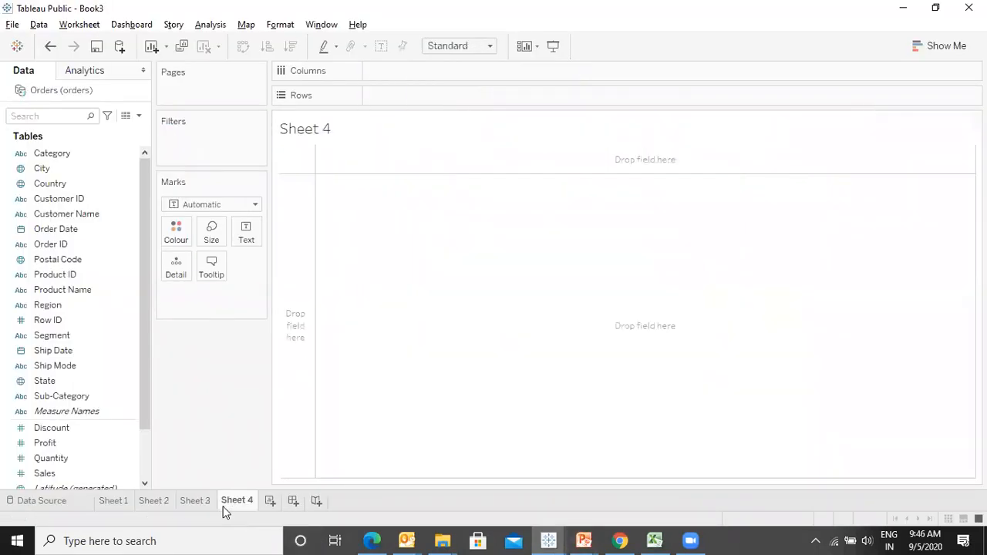
{"action": "double_click", "coordinate": [45, 473]}
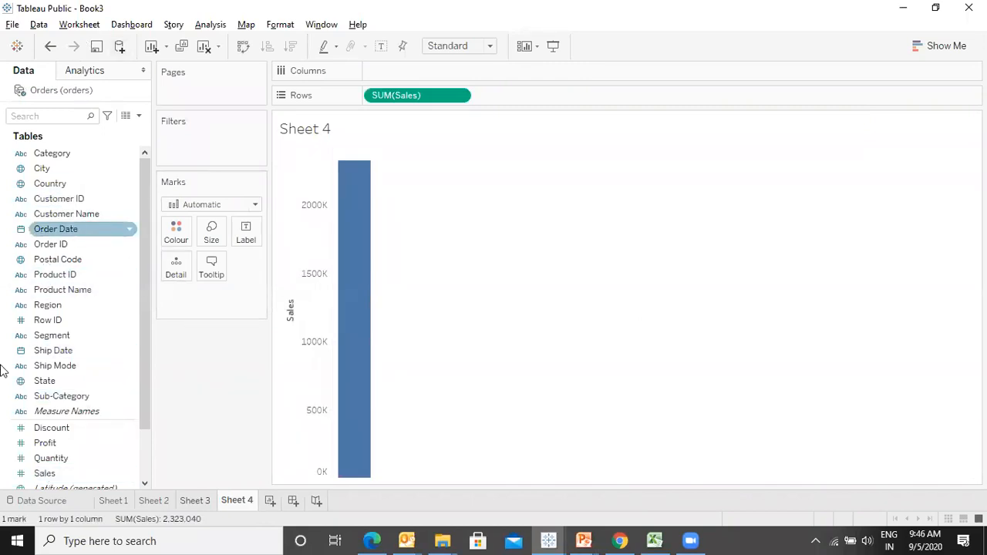
- Build a line chart of Sales by year of Ship Date, coloured by Category
{"action": "left_click", "coordinate": [63, 355]}
{"action": "double_click", "coordinate": [63, 357]}
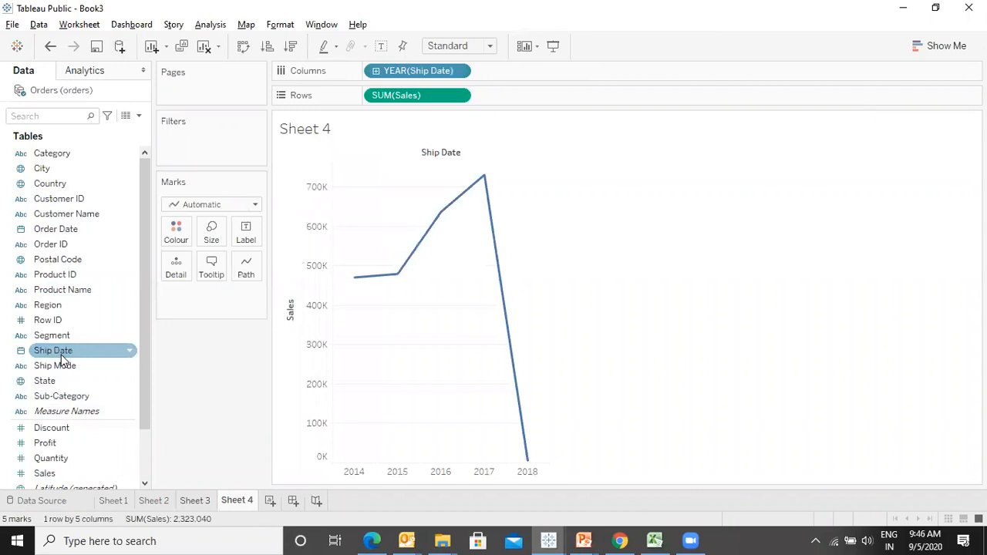
{"action": "left_click_drag", "start_coordinate": [63, 154], "coordinate": [178, 236]}
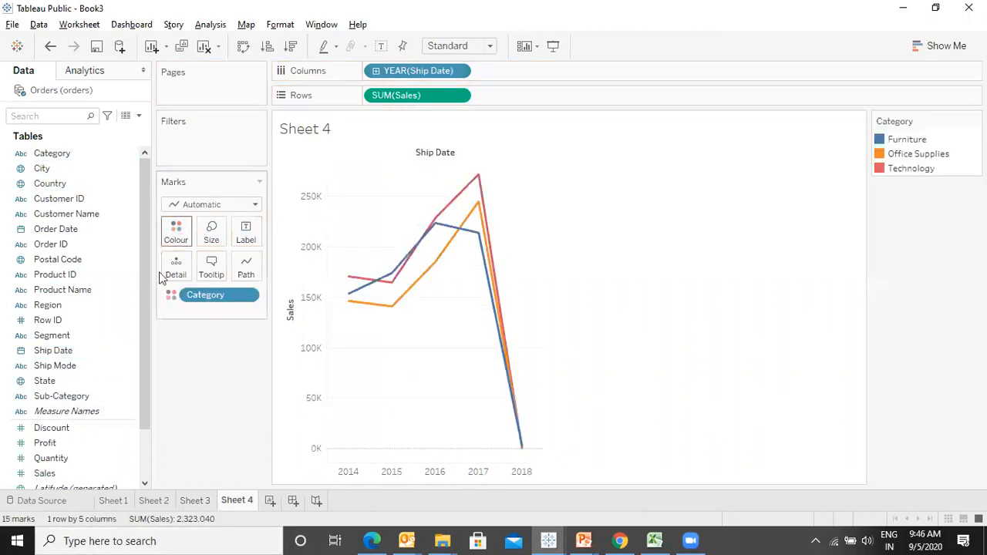
- Set the view fit to Entire View
{"action": "left_click", "coordinate": [457, 52]}
{"action": "left_click", "coordinate": [458, 84]}
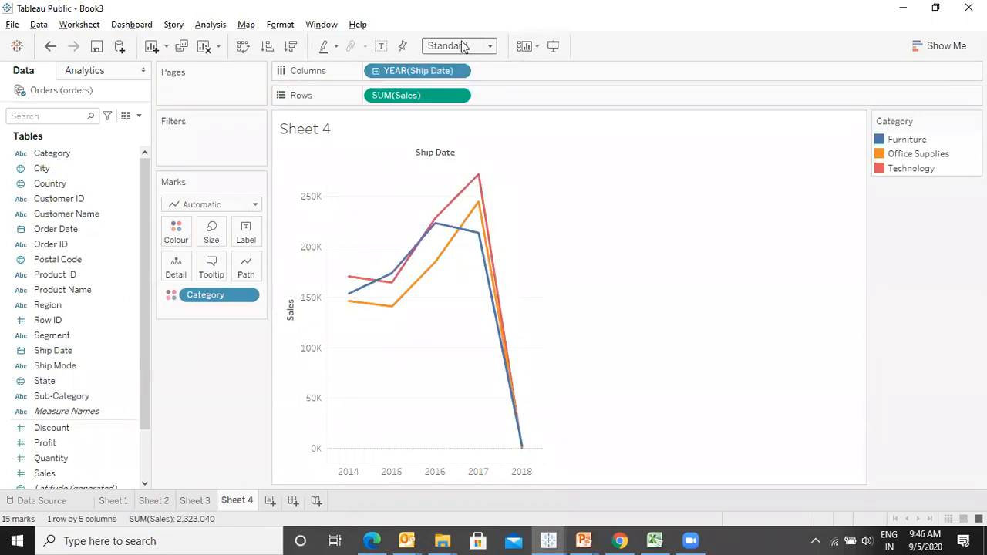
{"action": "left_click", "coordinate": [463, 46]}
{"action": "left_click", "coordinate": [456, 97]}
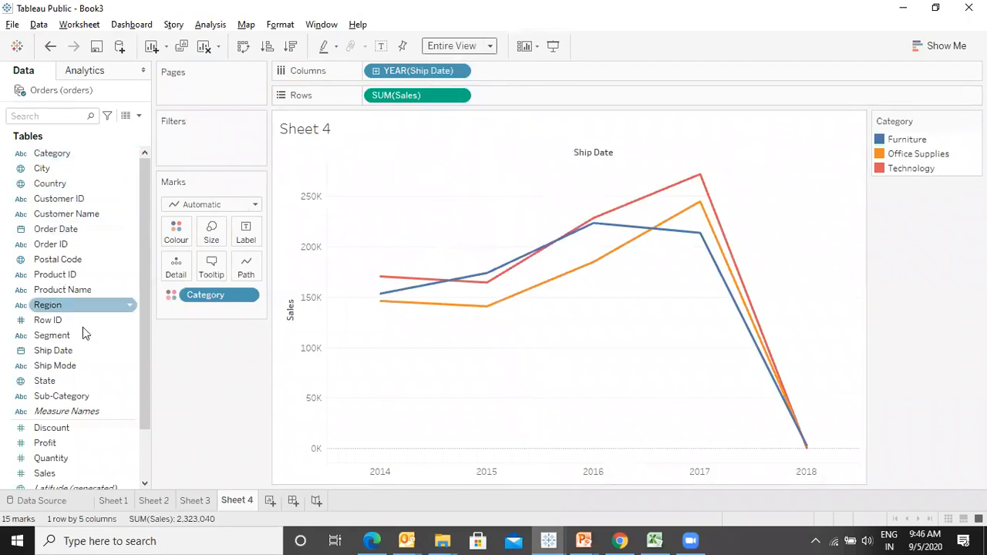
- Show a filter card for the Ship Date field
{"action": "left_click_drag", "start_coordinate": [58, 356], "coordinate": [124, 359]}
{"action": "left_click", "coordinate": [131, 351]}
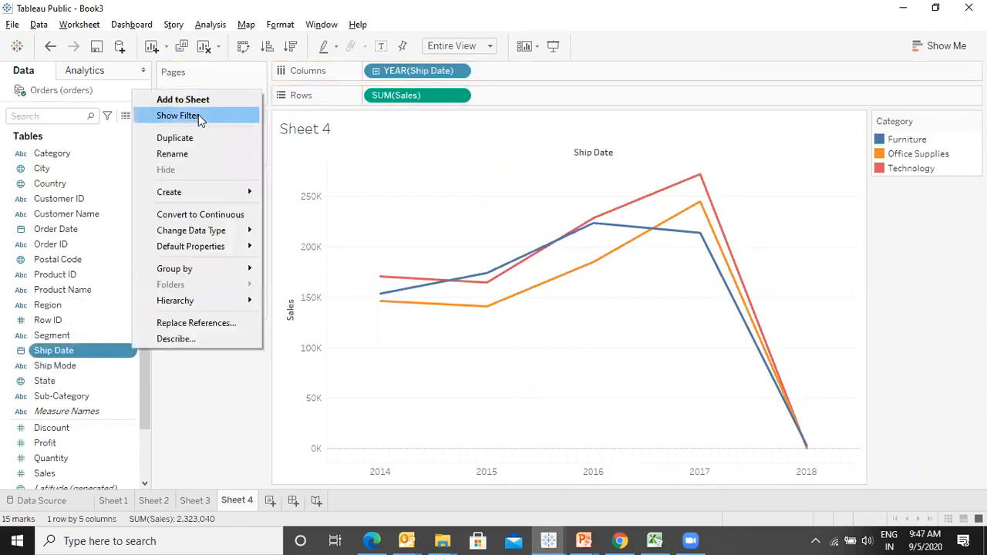
{"action": "left_click", "coordinate": [198, 115]}
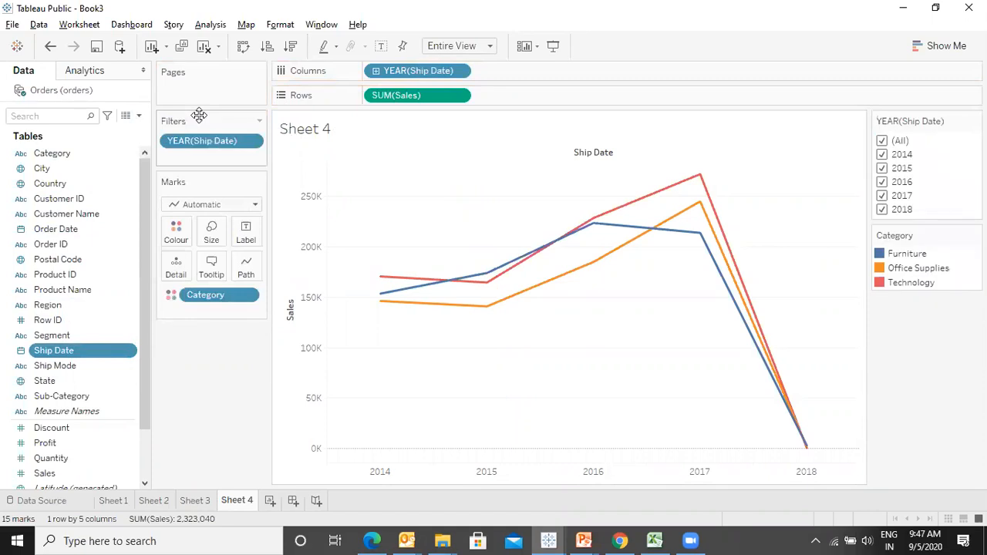
- Uncheck 2014, 2015, 2016 and 2018 on the Ship Date year filter card, keeping only 2017
{"action": "left_click", "coordinate": [882, 155]}
{"action": "left_click", "coordinate": [882, 168]}
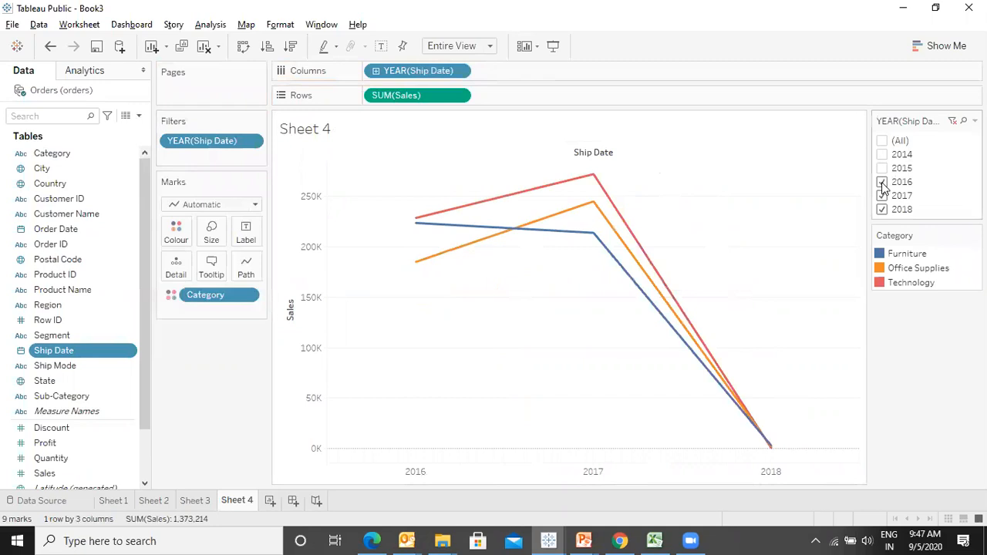
{"action": "left_click", "coordinate": [882, 182]}
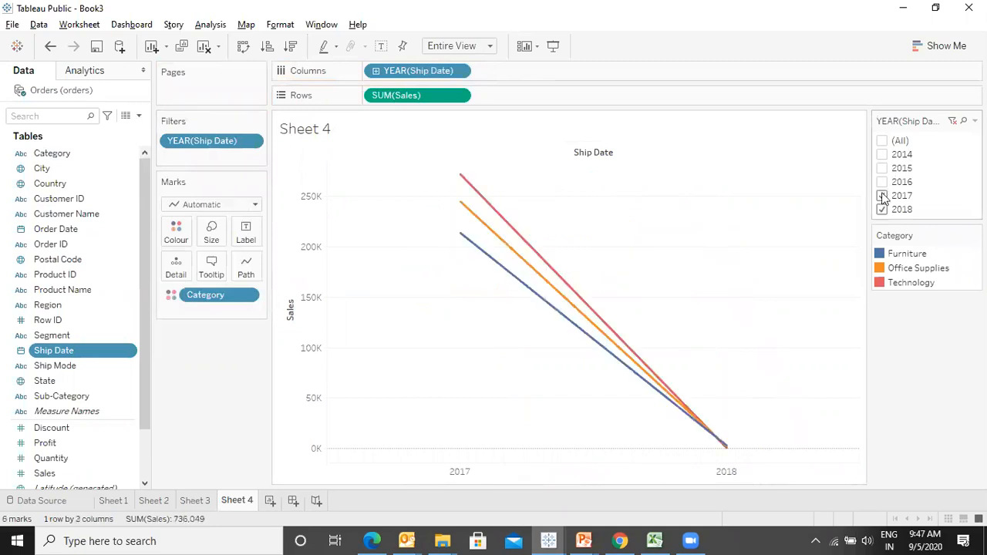
{"action": "left_click", "coordinate": [882, 210]}
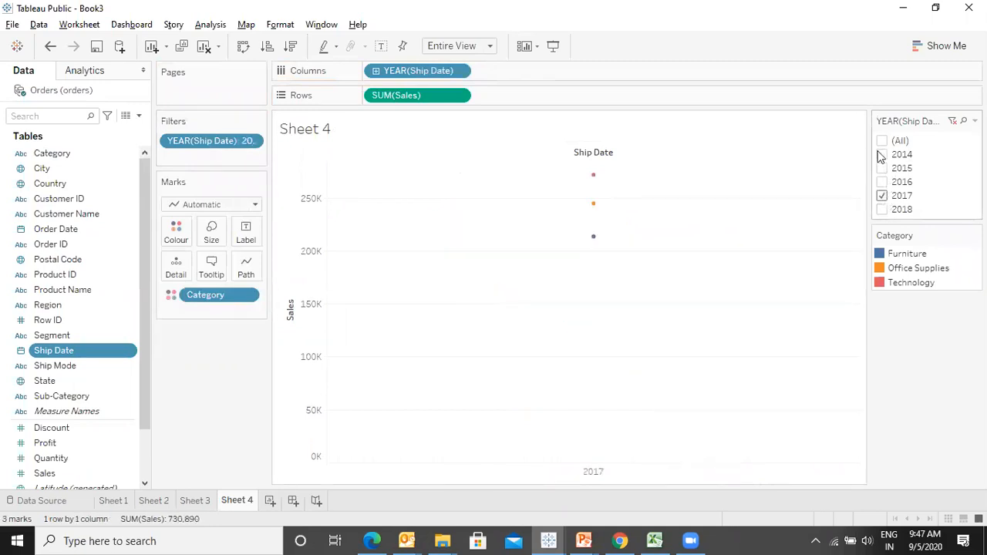
- Check 2014 and 2016 on the year filter card, then select (All) years
{"action": "left_click", "coordinate": [882, 154]}
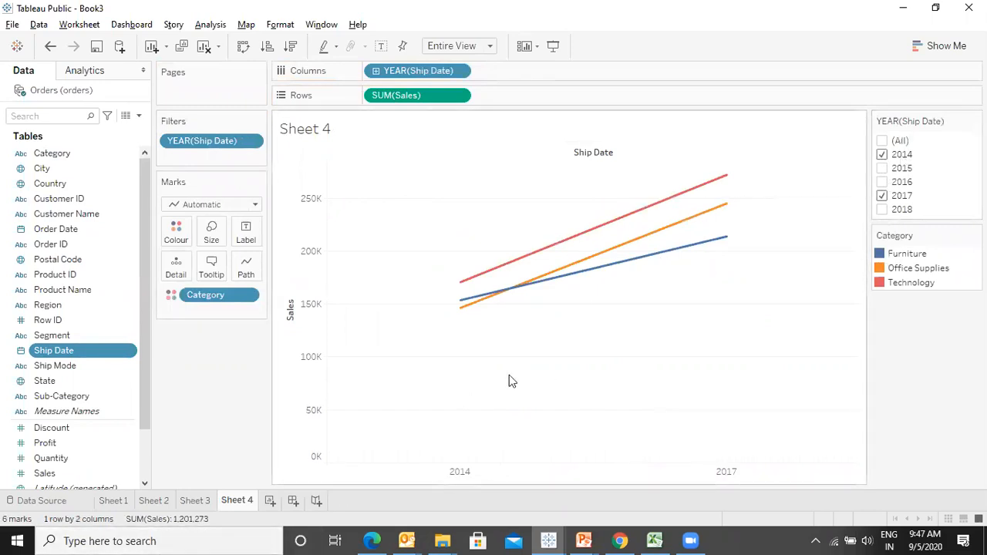
{"action": "left_click", "coordinate": [881, 194]}
{"action": "left_click", "coordinate": [881, 182]}
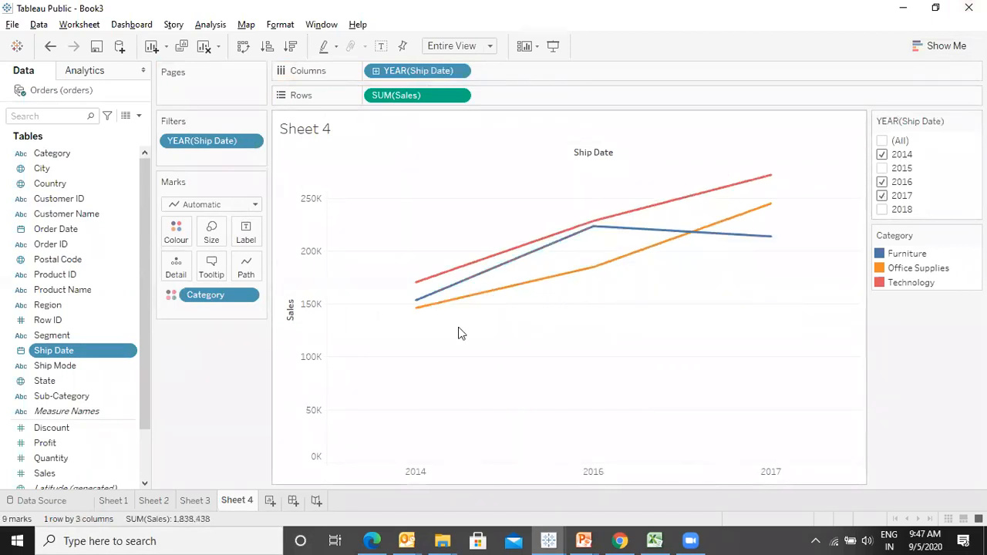
{"action": "left_click", "coordinate": [881, 140]}
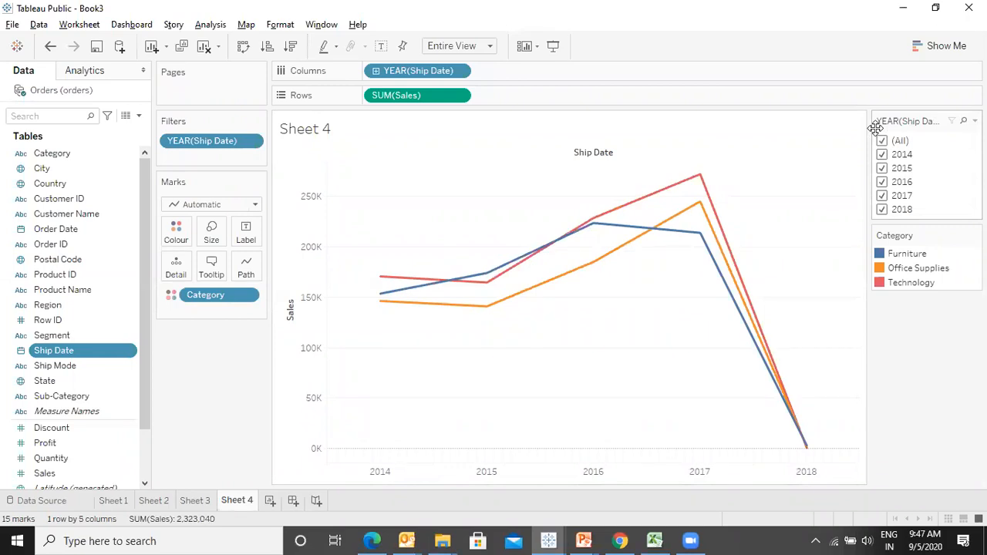
- Switch to the slide show, advance one slide, and return to Tableau
{"action": "key", "text": "alt+Tab"}
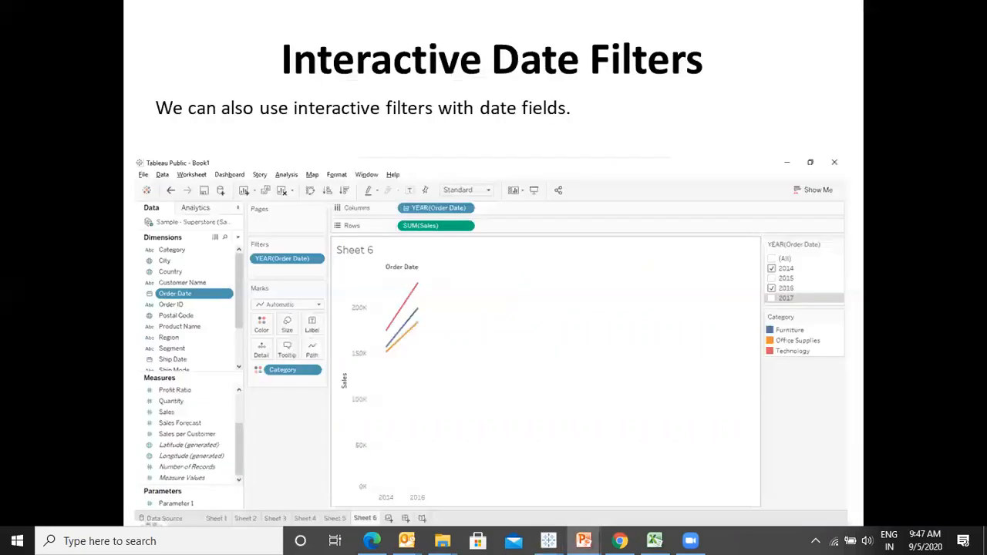
{"action": "key", "text": "Right"}
{"action": "key", "text": "alt+Tab"}
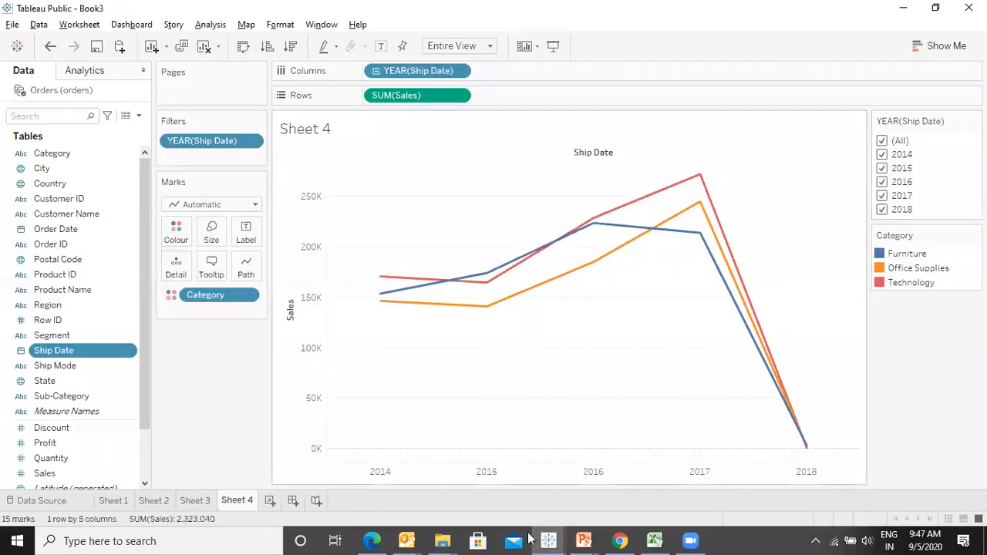
- Create a new worksheet with Profit on Rows and Sub-Category on Columns
{"action": "left_click", "coordinate": [271, 500]}
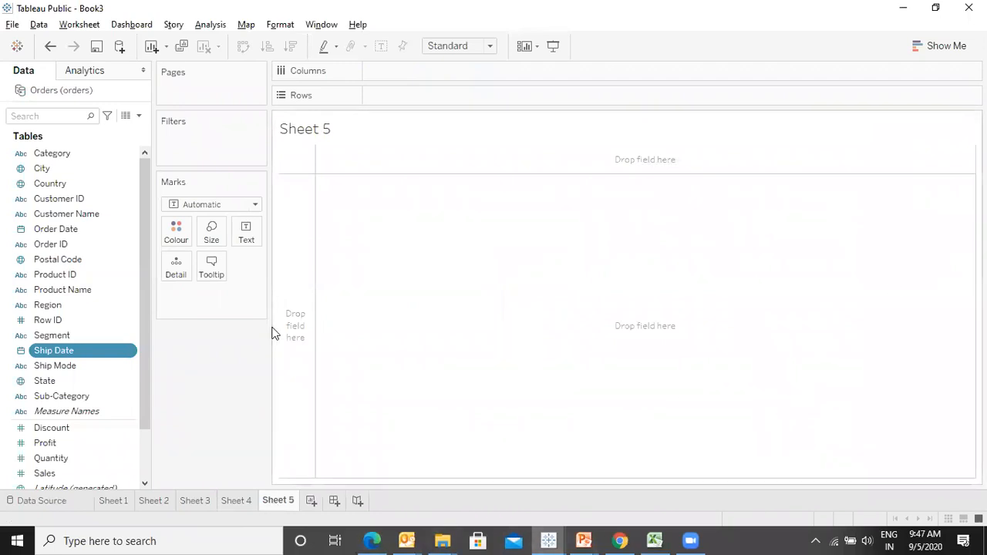
{"action": "double_click", "coordinate": [61, 444]}
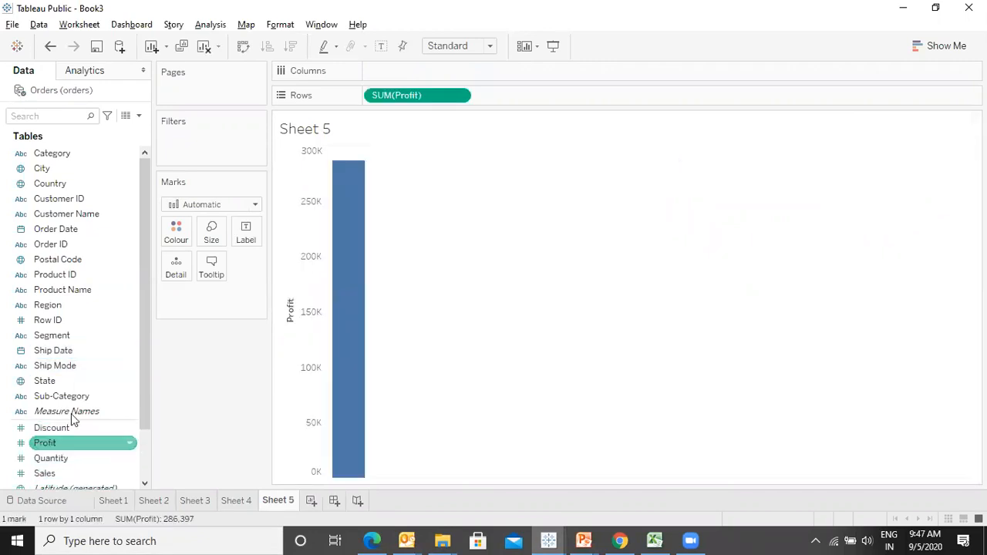
{"action": "double_click", "coordinate": [74, 397]}
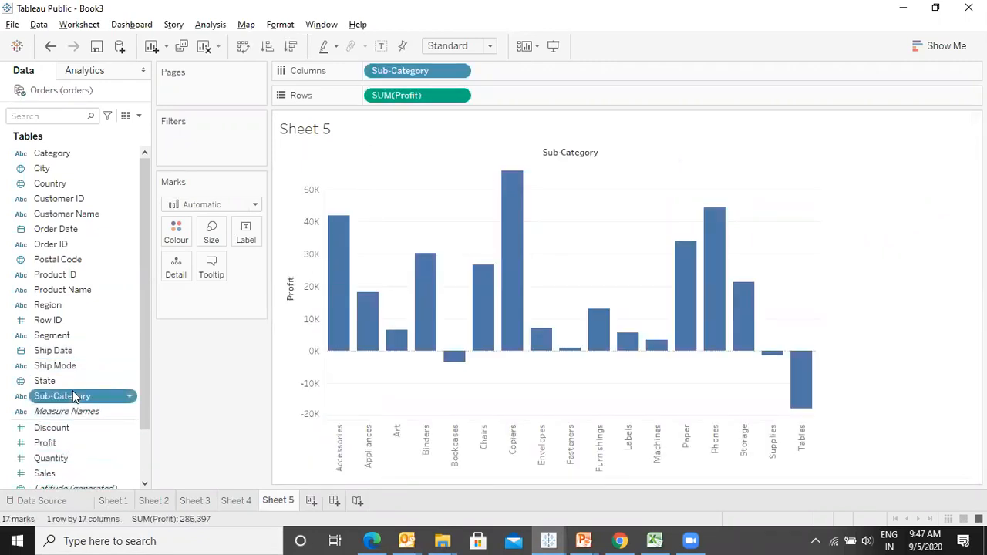
- Swap rows and columns and sort the sub-categories by profit in descending order
{"action": "key", "text": "ctrl+w"}
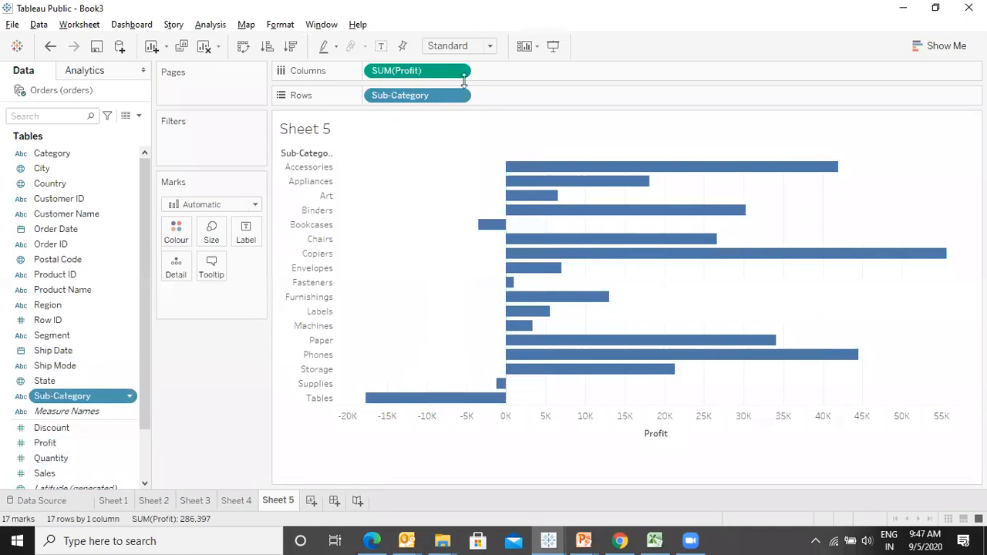
{"action": "left_click", "coordinate": [292, 47]}
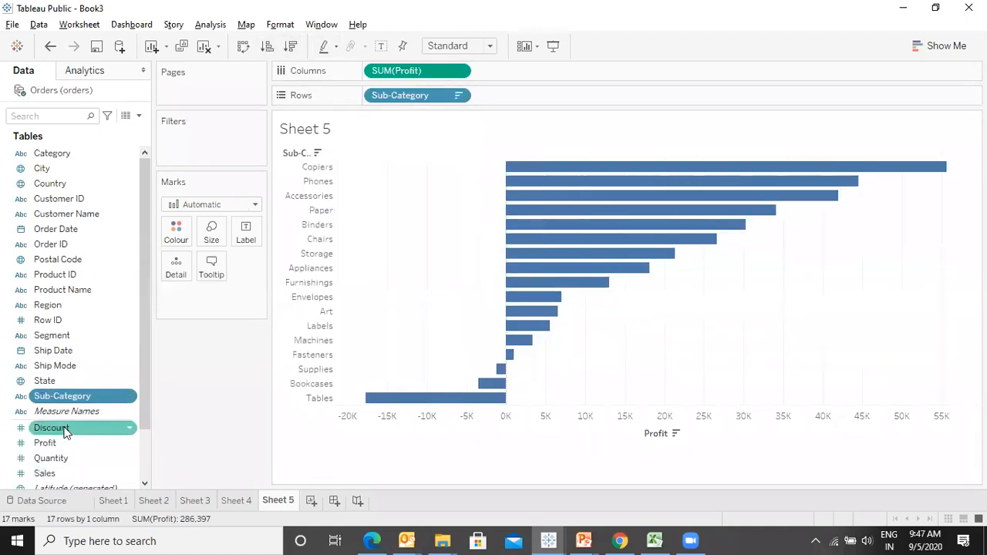
- Colour the bars by Profit and show mark labels
{"action": "left_click_drag", "start_coordinate": [66, 442], "coordinate": [176, 232]}
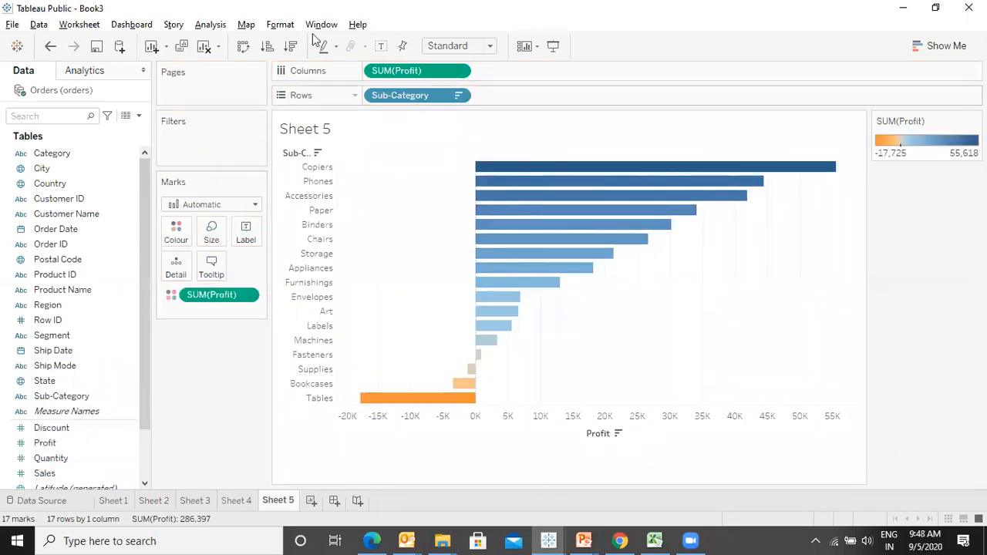
{"action": "left_click", "coordinate": [385, 47]}
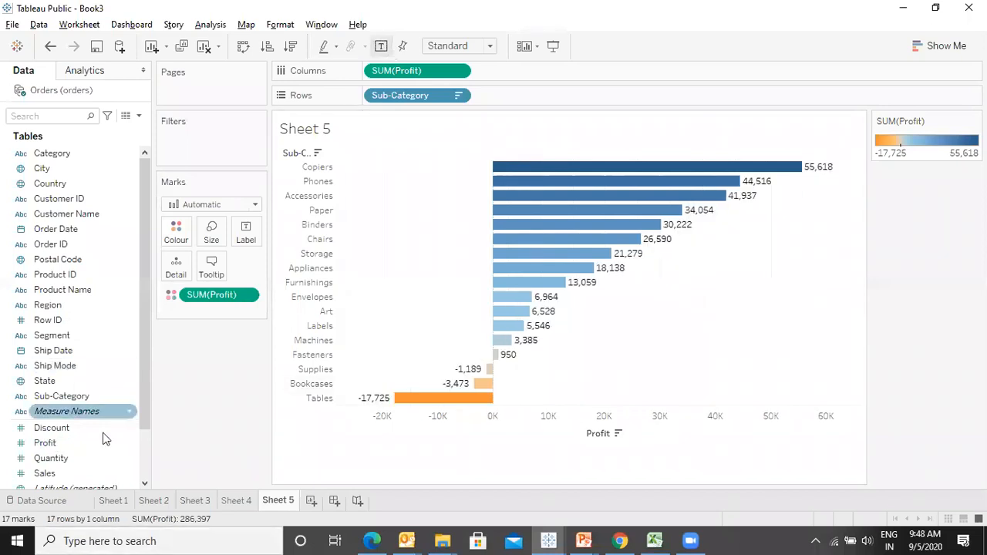
- Add Profit as a Sum filter with a range of values from -958 to 4,891 and apply it
{"action": "left_click_drag", "start_coordinate": [73, 447], "coordinate": [216, 160]}
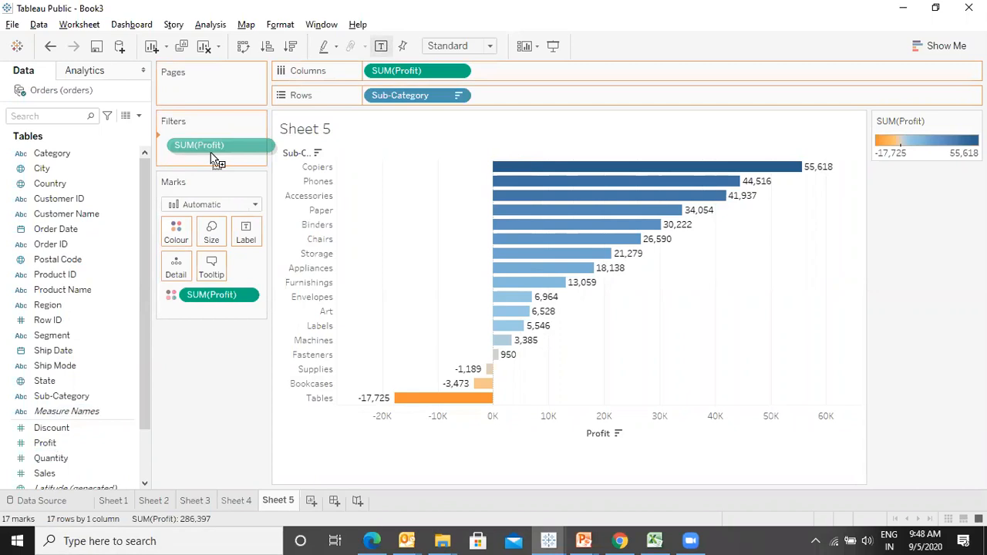
{"action": "left_click_drag", "start_coordinate": [216, 159], "coordinate": [211, 156]}
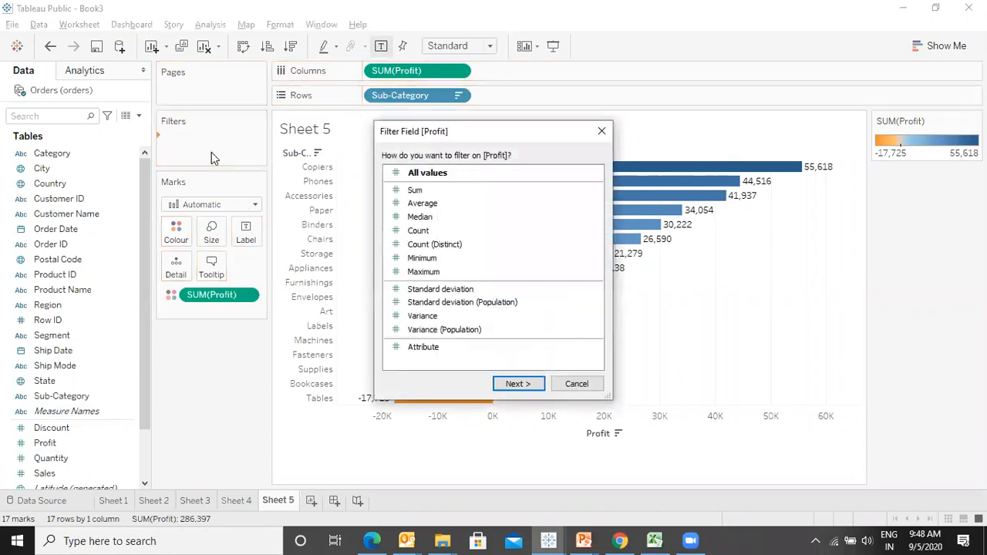
{"action": "left_click", "coordinate": [514, 384]}
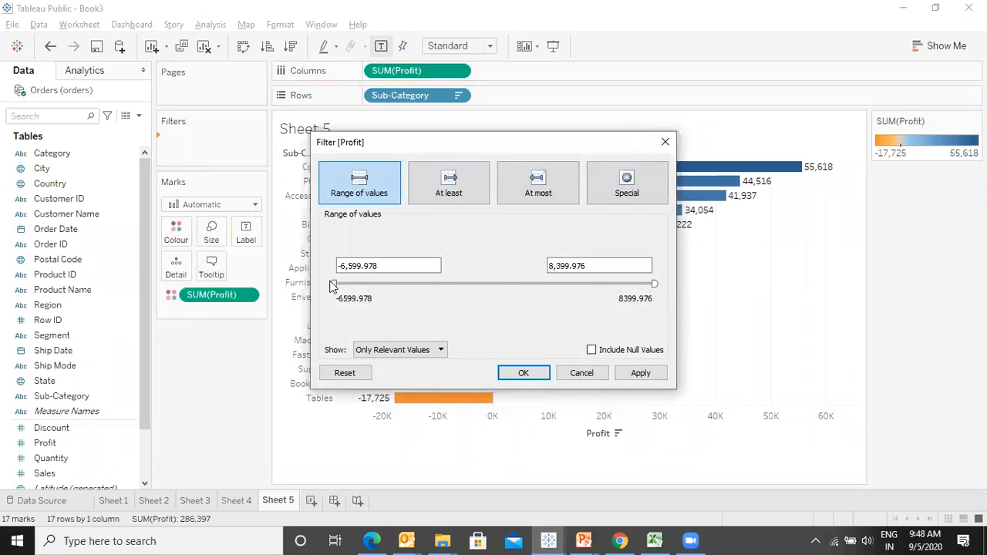
{"action": "left_click_drag", "start_coordinate": [334, 283], "coordinate": [455, 285]}
{"action": "left_click_drag", "start_coordinate": [654, 283], "coordinate": [578, 282]}
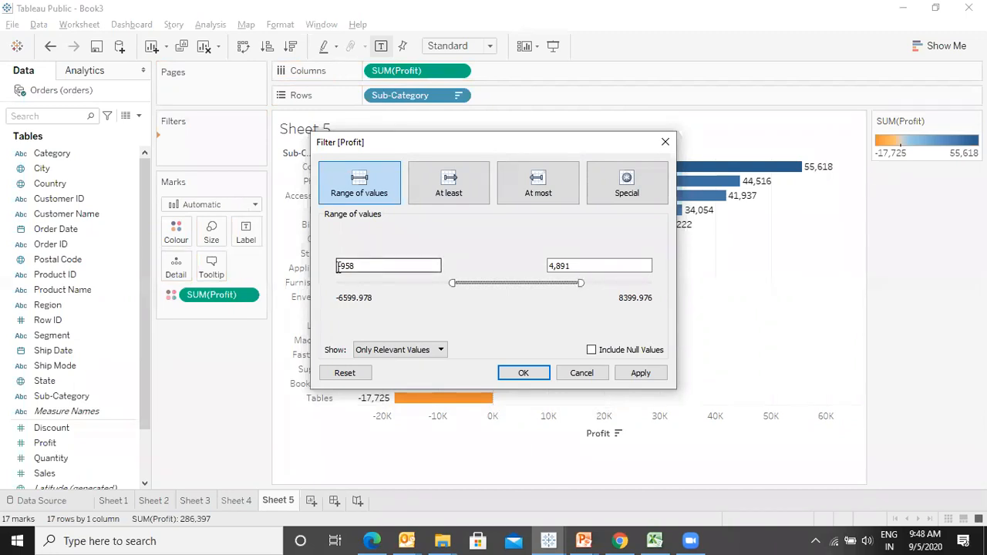
{"action": "left_click", "coordinate": [650, 375]}
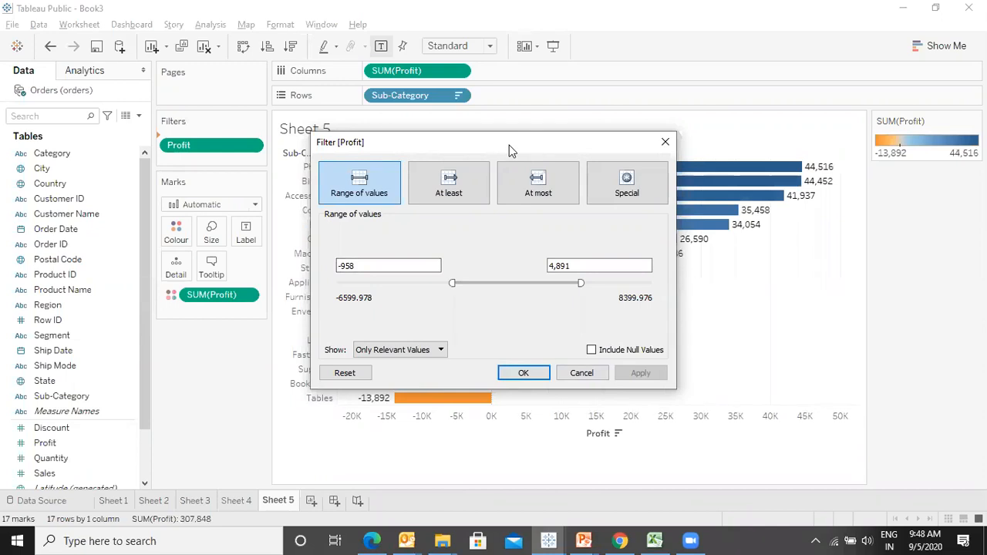
- Change the Profit filter to At least 0 and apply it
{"action": "left_click_drag", "start_coordinate": [508, 145], "coordinate": [213, 105]}
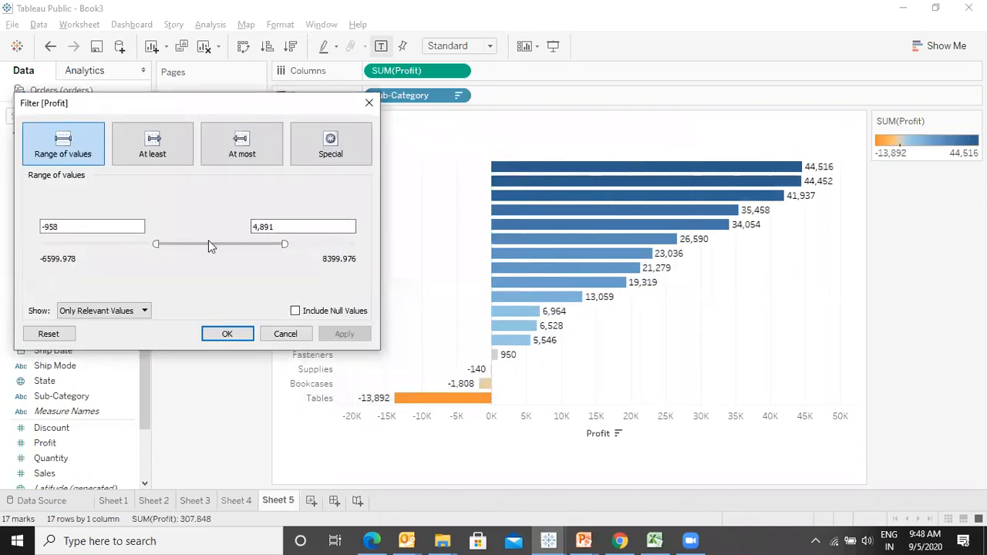
{"action": "left_click_drag", "start_coordinate": [321, 120], "coordinate": [583, 176]}
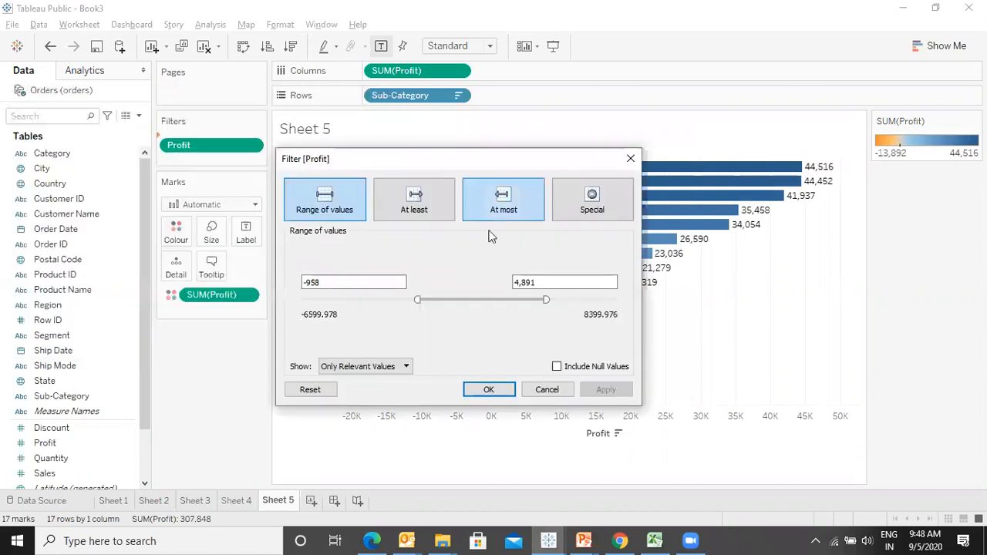
{"action": "left_click", "coordinate": [436, 202]}
{"action": "left_click_drag", "start_coordinate": [346, 283], "coordinate": [302, 283]}
{"action": "type", "text": "0"}
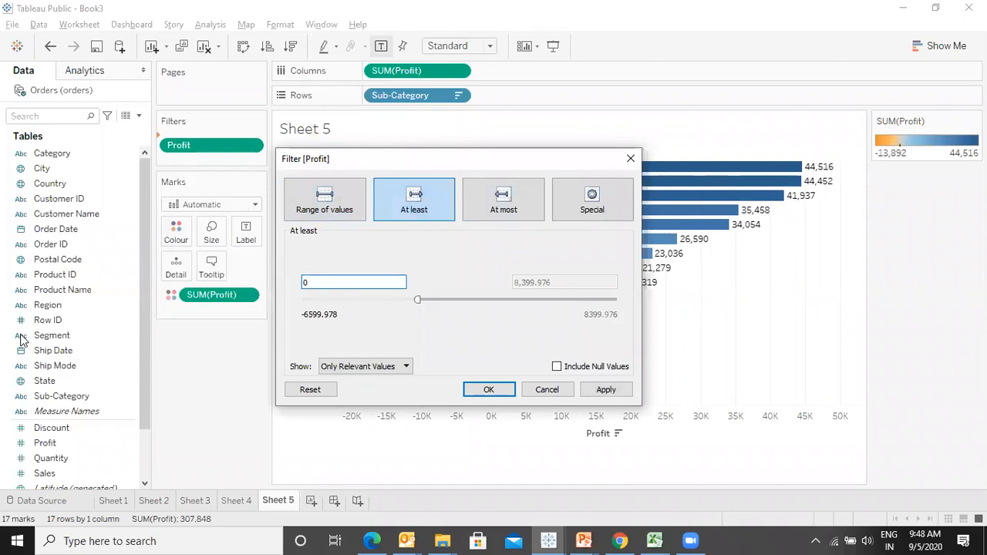
{"action": "left_click", "coordinate": [609, 391]}
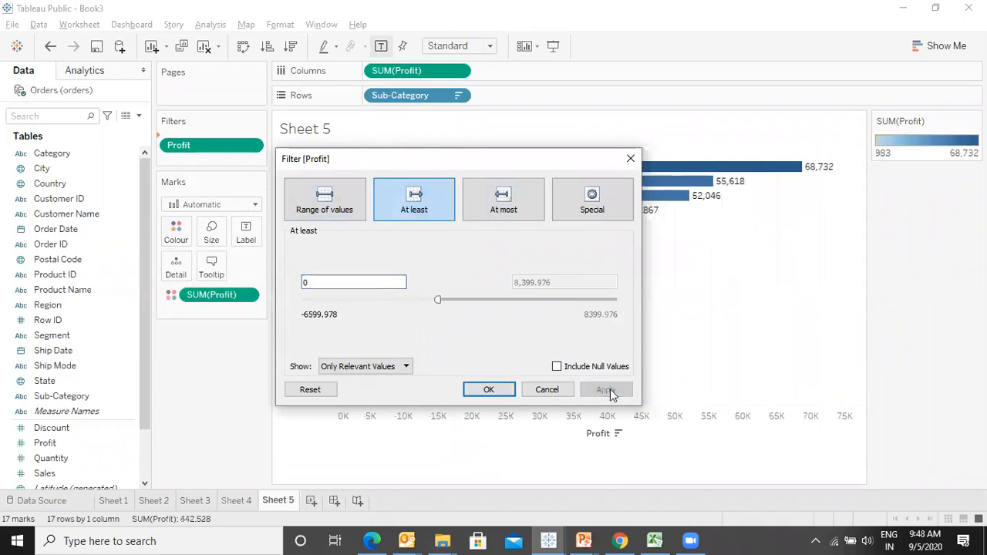
- Change the Profit filter to At most 0 and apply it
{"action": "left_click_drag", "start_coordinate": [513, 166], "coordinate": [876, 157]}
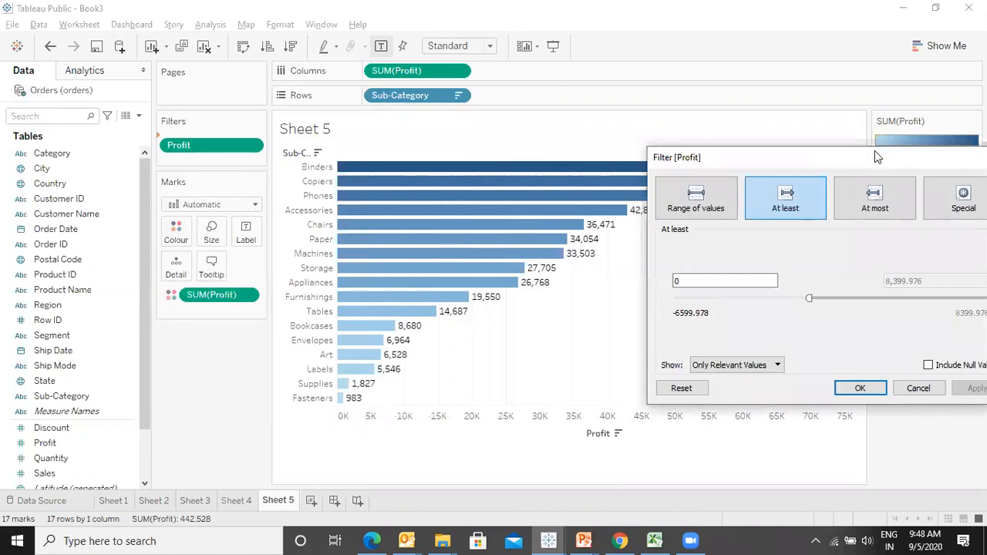
{"action": "left_click", "coordinate": [877, 205]}
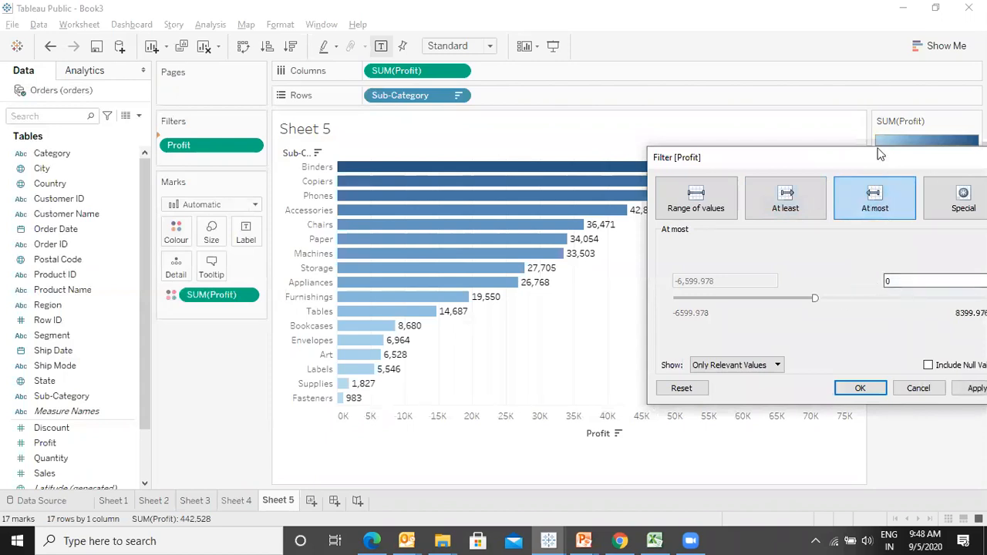
{"action": "left_click_drag", "start_coordinate": [851, 160], "coordinate": [548, 155]}
{"action": "left_click", "coordinate": [673, 384]}
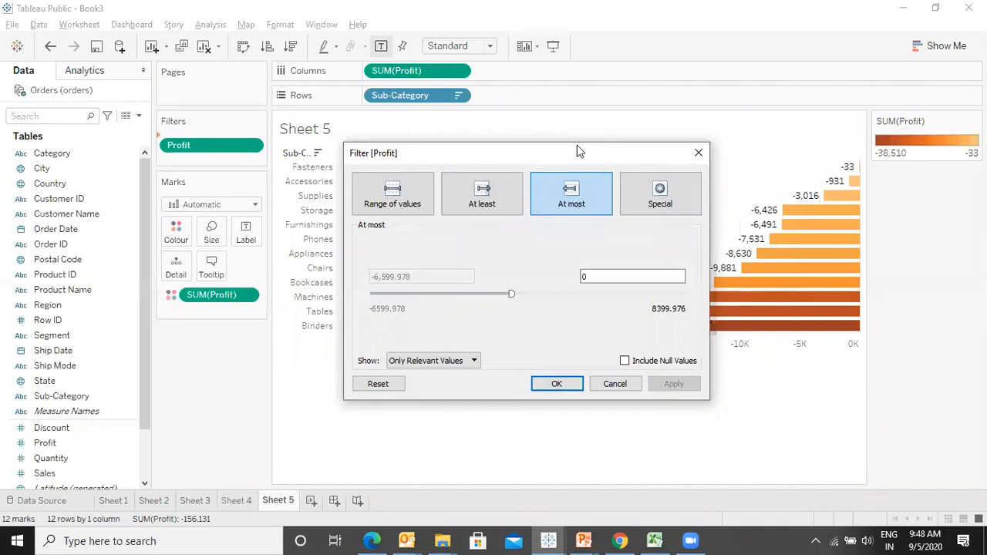
- Switch the Profit filter to Special with Null values and apply it
{"action": "left_click_drag", "start_coordinate": [580, 151], "coordinate": [127, 157]}
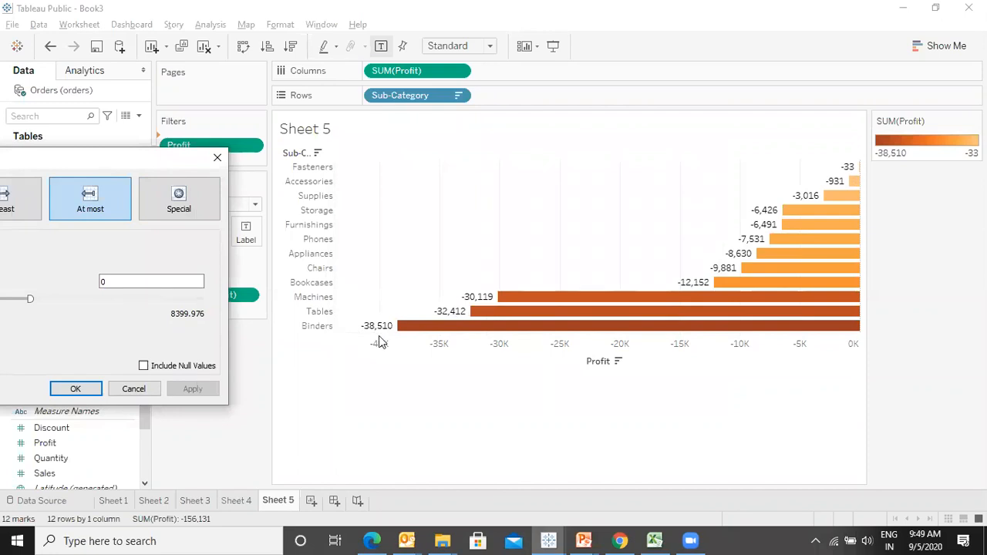
{"action": "left_click_drag", "start_coordinate": [93, 154], "coordinate": [704, 205]}
{"action": "left_click", "coordinate": [820, 249]}
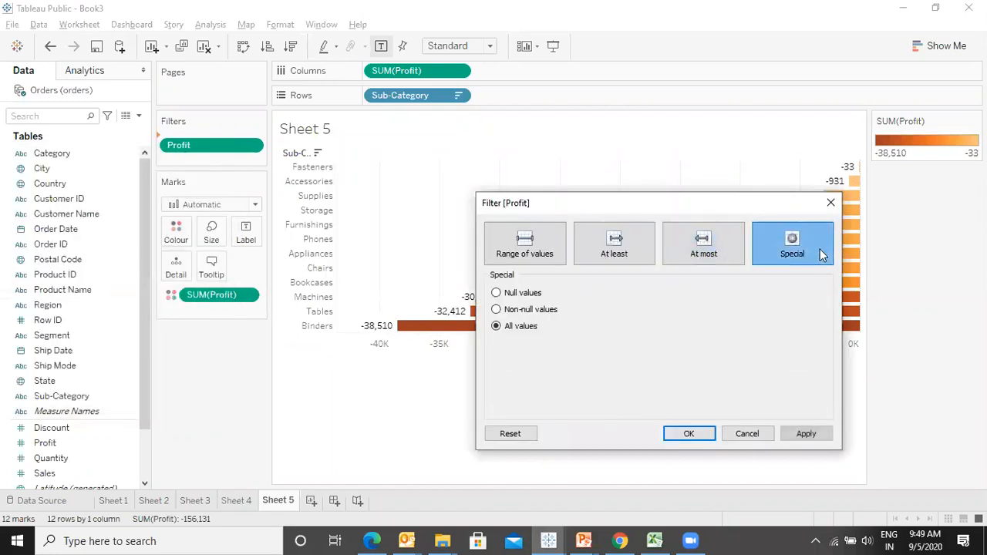
{"action": "left_click", "coordinate": [496, 293]}
{"action": "left_click", "coordinate": [795, 436]}
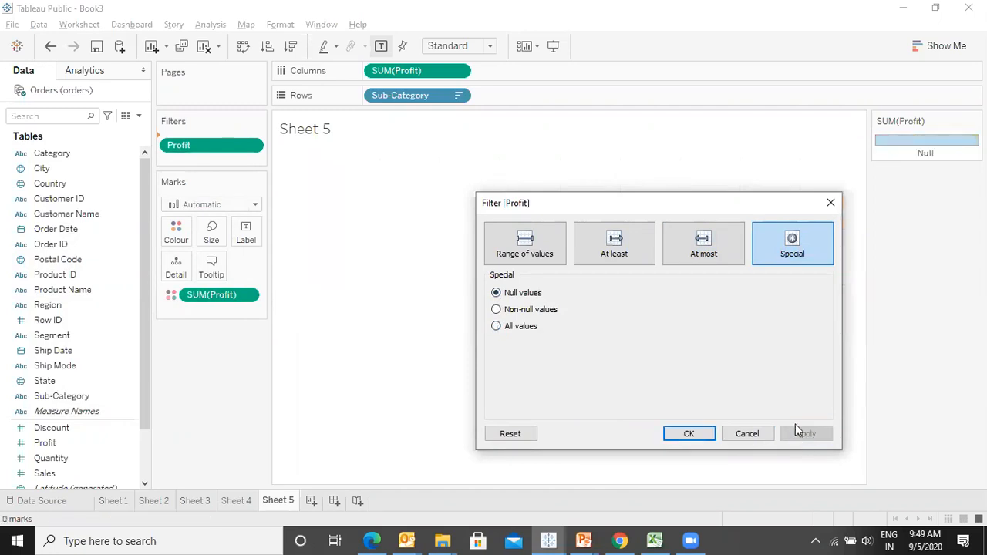
- Apply Non-null values and then All values to the Profit filter, and close the filter dialog
{"action": "left_click", "coordinate": [497, 309]}
{"action": "left_click", "coordinate": [806, 434]}
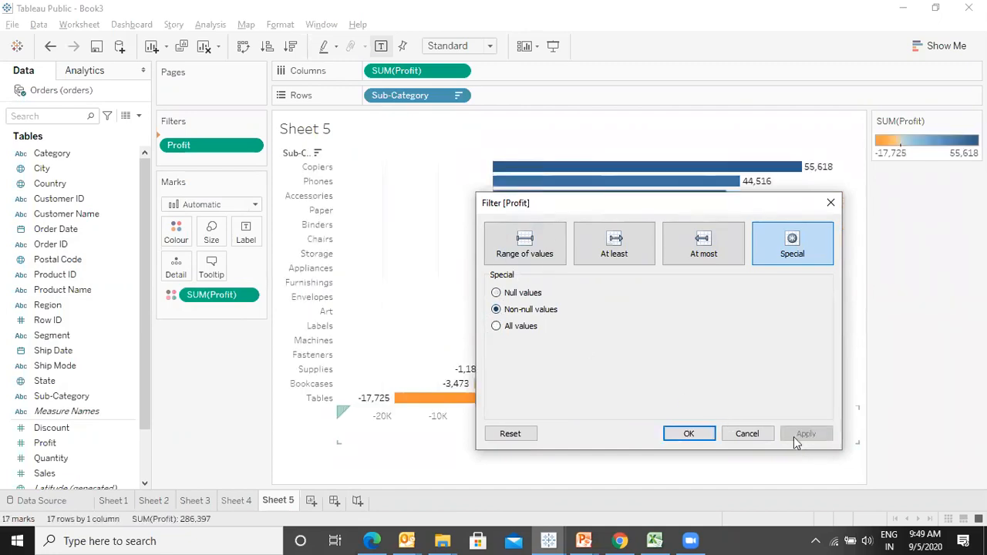
{"action": "left_click", "coordinate": [496, 326]}
{"action": "left_click", "coordinate": [805, 434]}
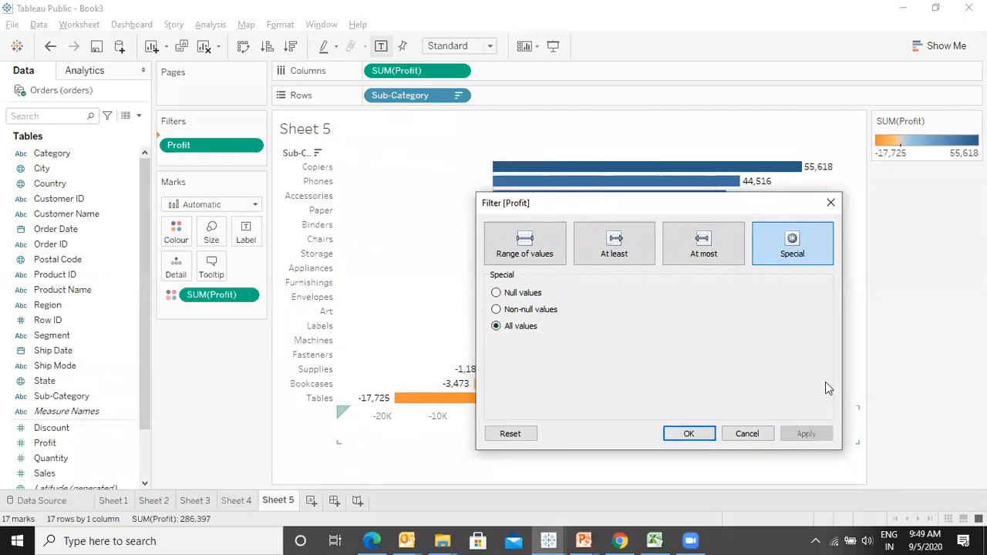
{"action": "left_click", "coordinate": [829, 203]}
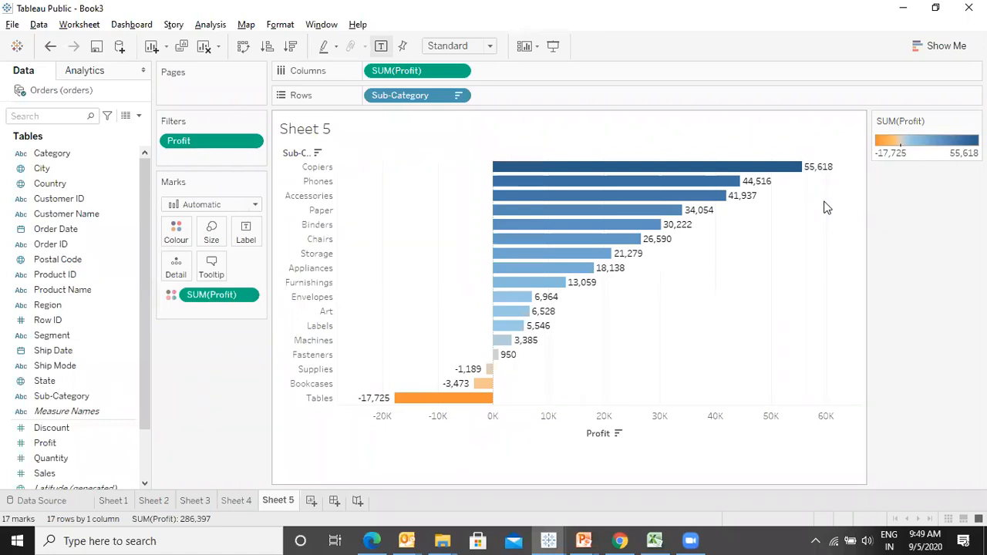
- Switch to the presentation to review the Where Filters and Data Source Filters slides, then return
{"action": "key", "text": "alt+Tab"}
{"action": "key", "text": "Right"}
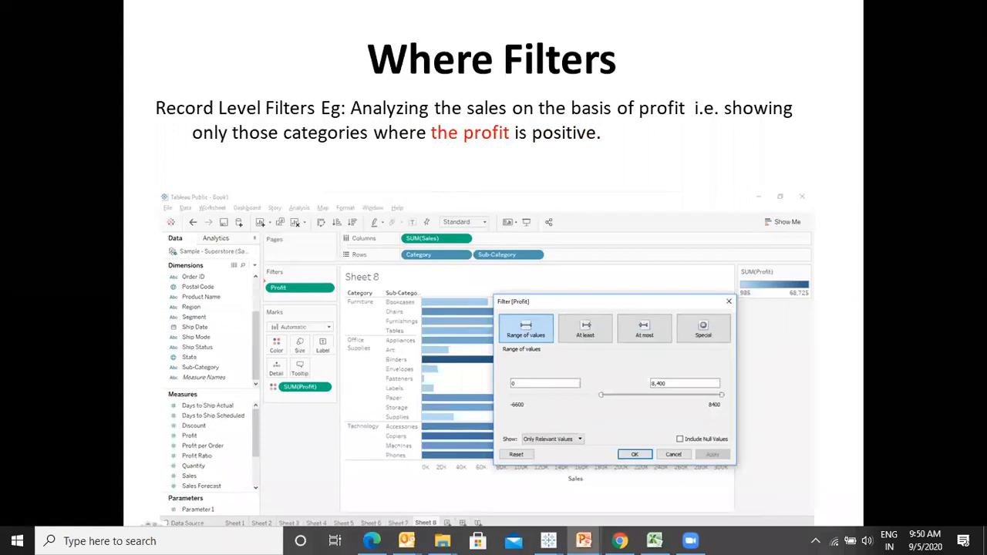
{"action": "key", "text": "Right"}
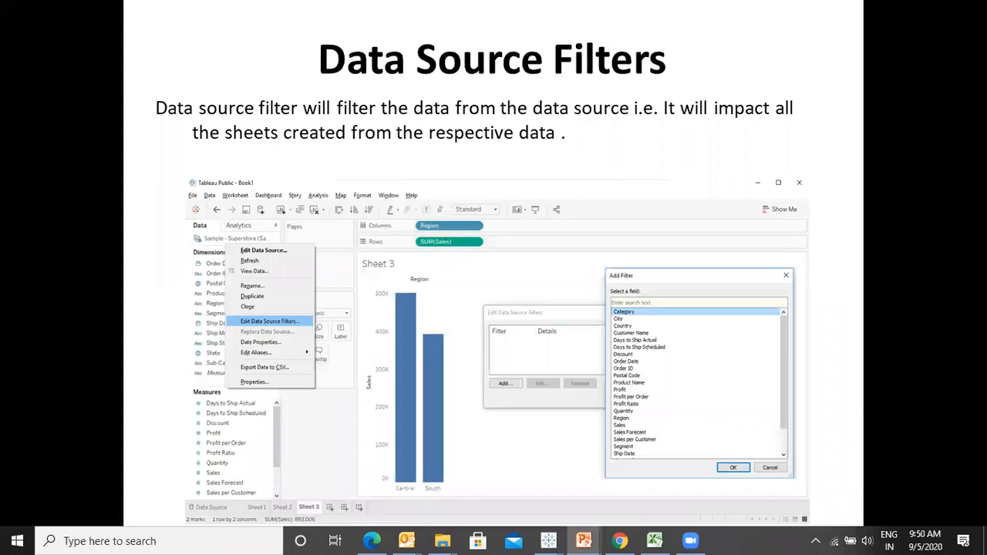
{"action": "key", "text": "alt+Tab"}
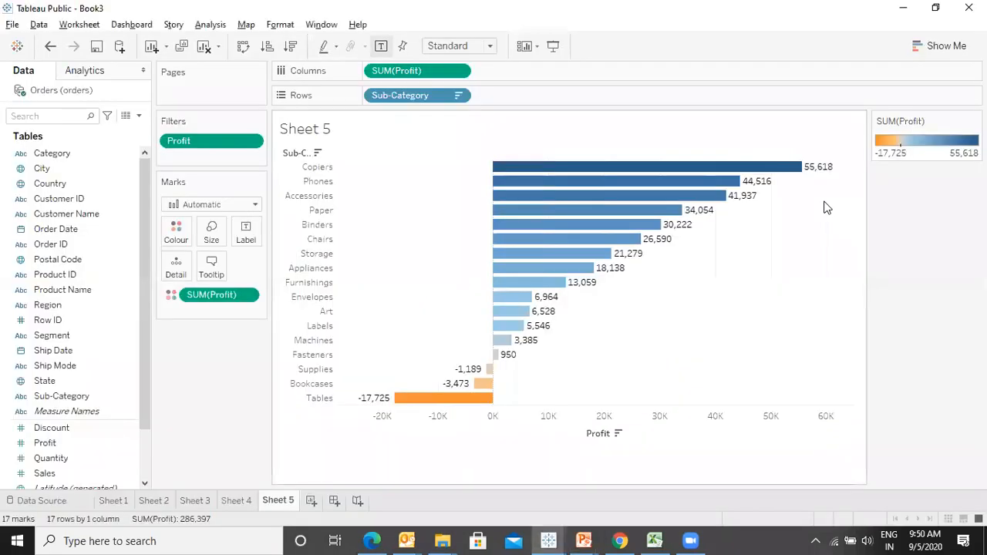
- Add Category before Sub-Category on Rows and fit the view to Entire View
{"action": "double_click", "coordinate": [52, 152]}
{"action": "left_click_drag", "start_coordinate": [398, 101], "coordinate": [717, 99]}
{"action": "left_click", "coordinate": [452, 46]}
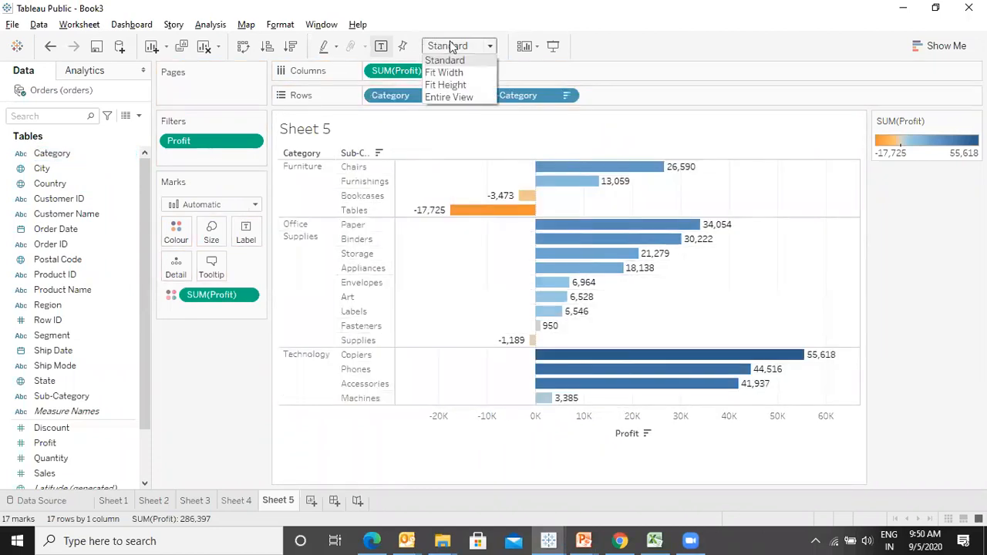
{"action": "left_click", "coordinate": [451, 94]}
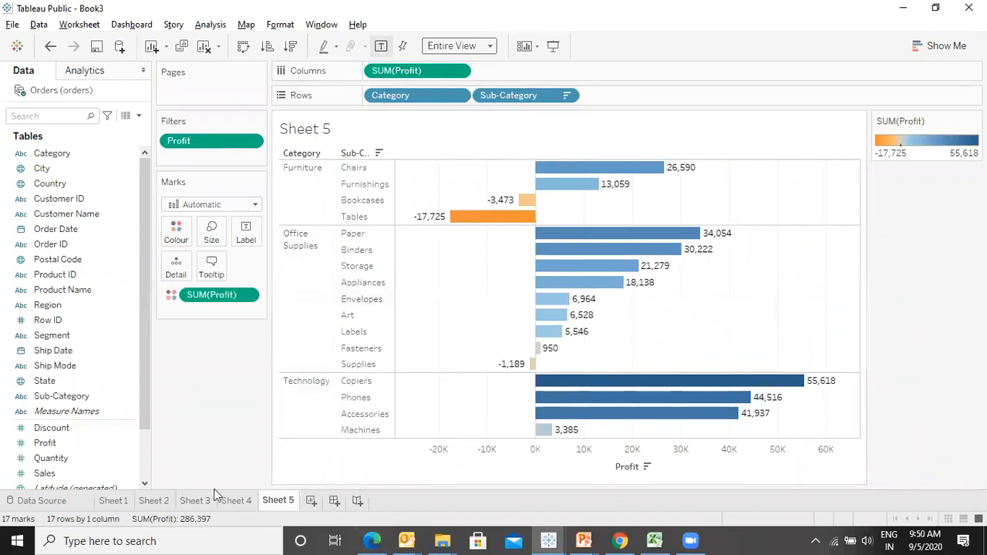
- Browse Sheet 4, Sheet 2 and Sheet 1, then return to Sheet 5
{"action": "left_click", "coordinate": [248, 502]}
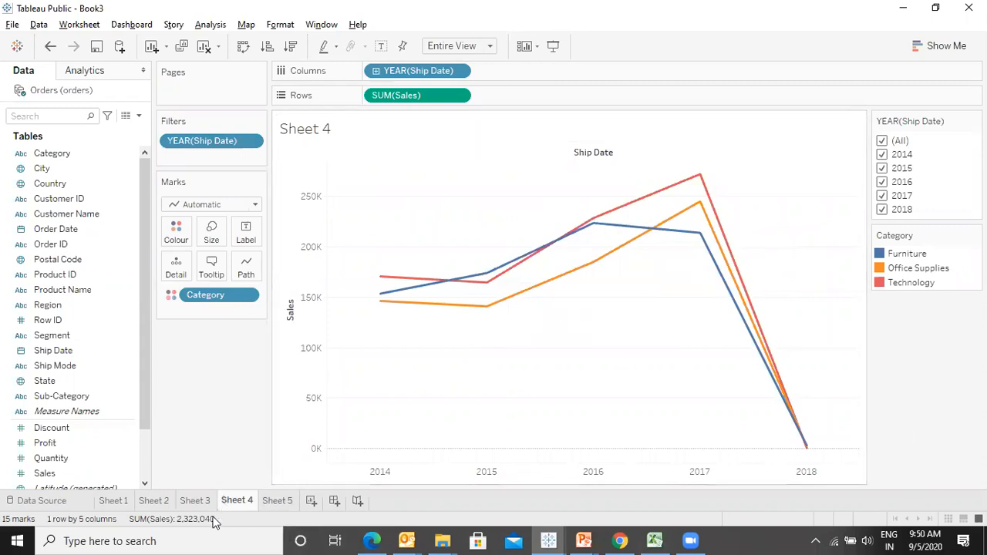
{"action": "left_click", "coordinate": [194, 502]}
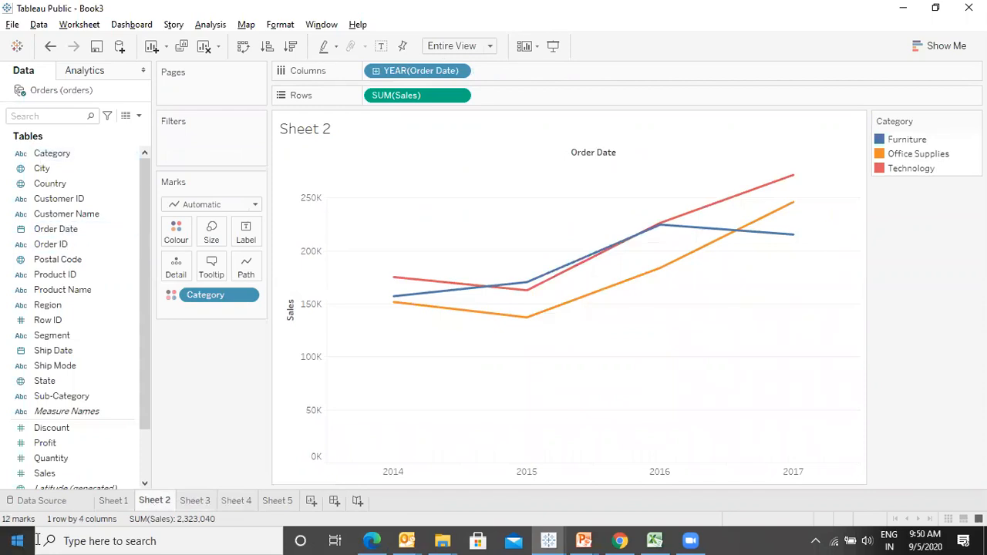
{"action": "left_click", "coordinate": [114, 501]}
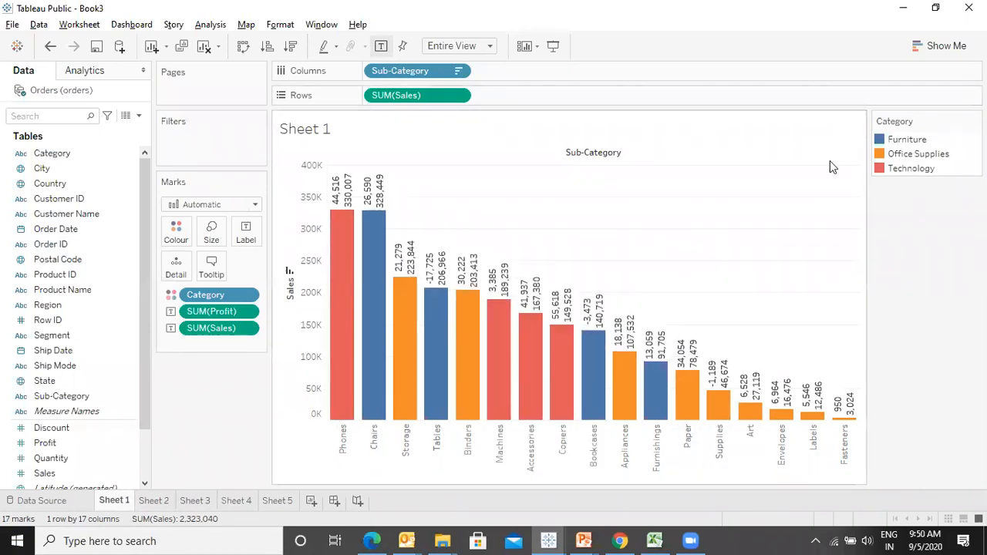
{"action": "left_click", "coordinate": [276, 500]}
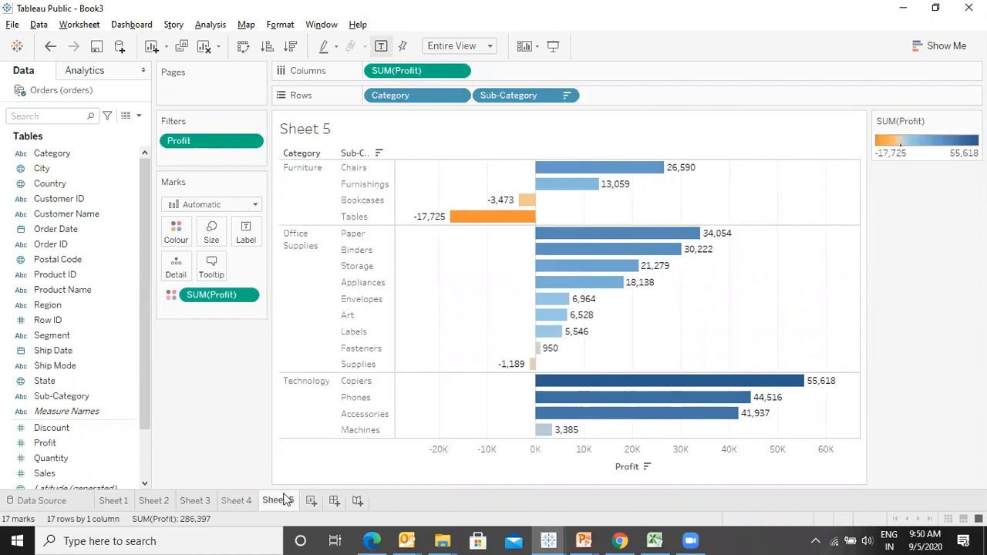
{"action": "right_click", "coordinate": [48, 93]}
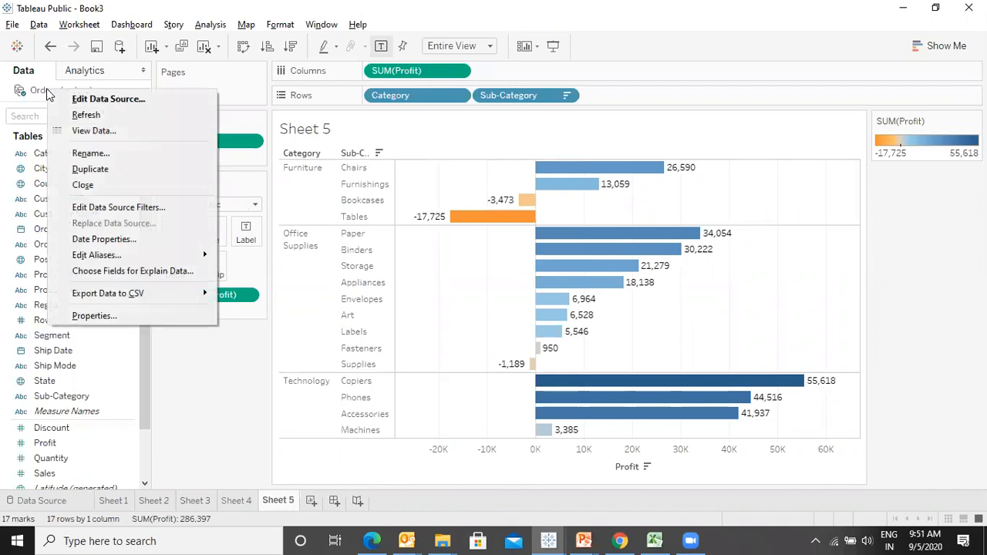
{"action": "left_click", "coordinate": [113, 207]}
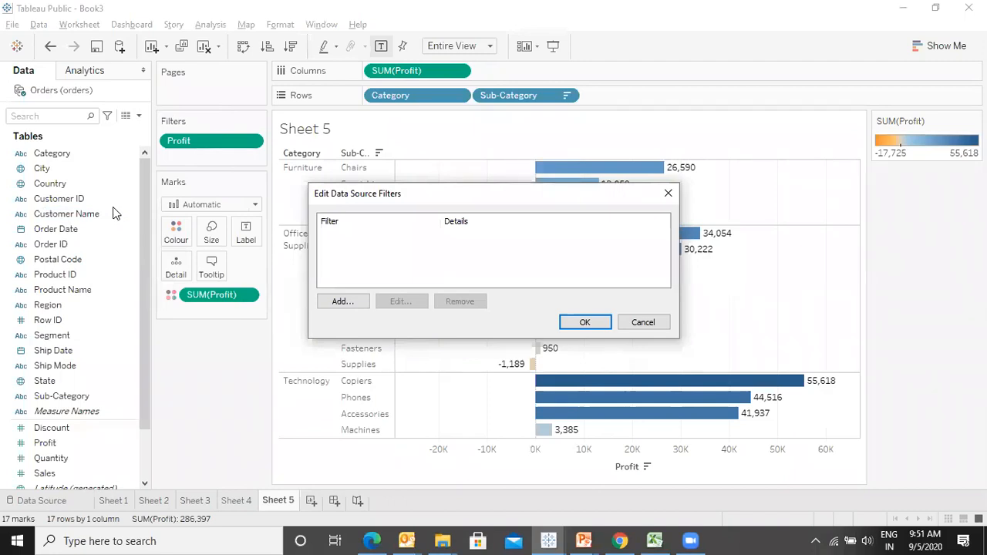
{"action": "left_click", "coordinate": [341, 301]}
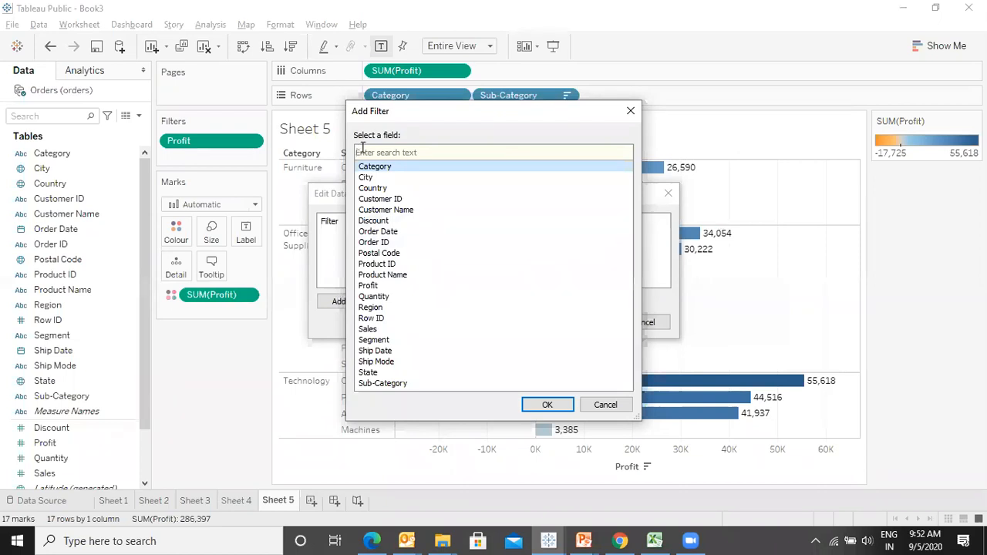
{"action": "left_click", "coordinate": [631, 110]}
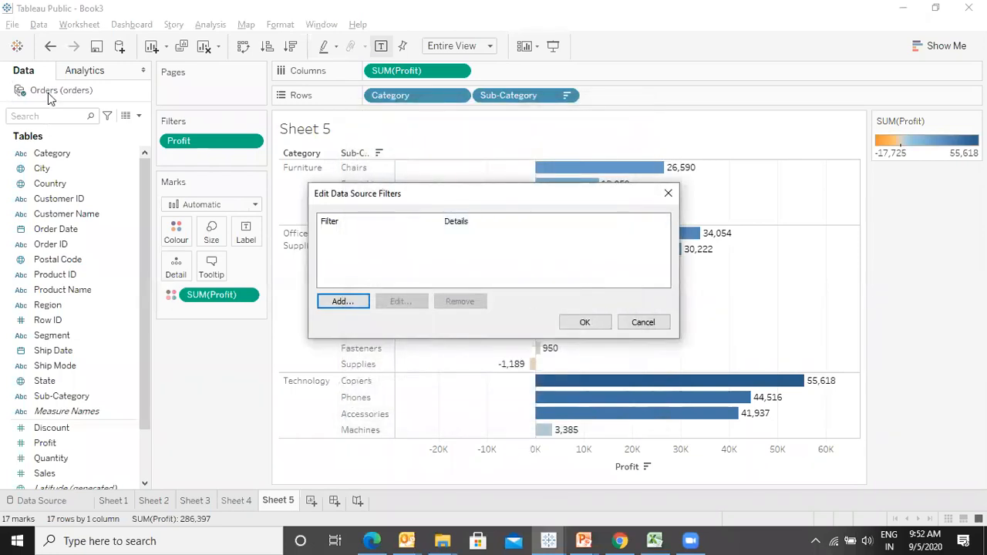
{"action": "key", "text": "Escape"}
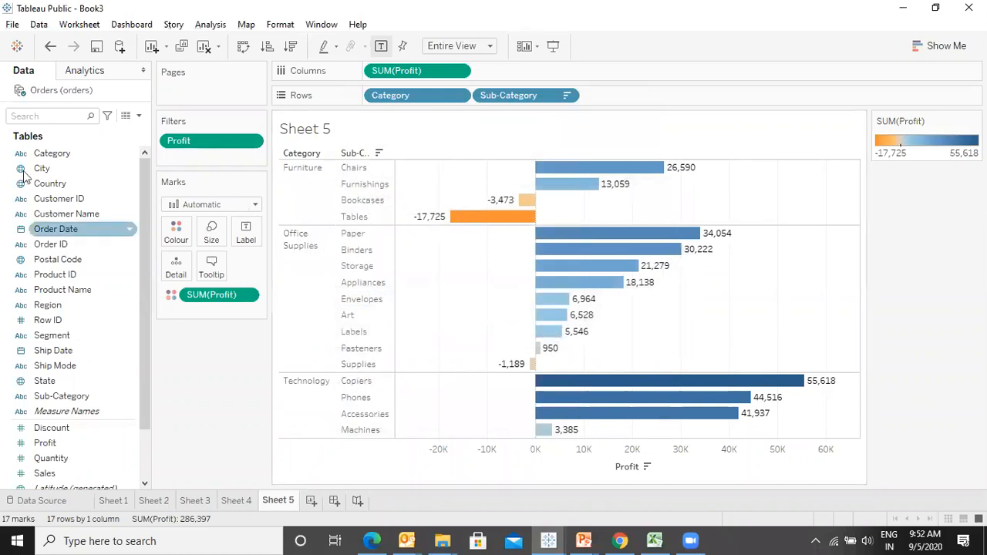
- Add a data source filter on Category keeping Office Supplies and Technology
{"action": "right_click", "coordinate": [27, 90]}
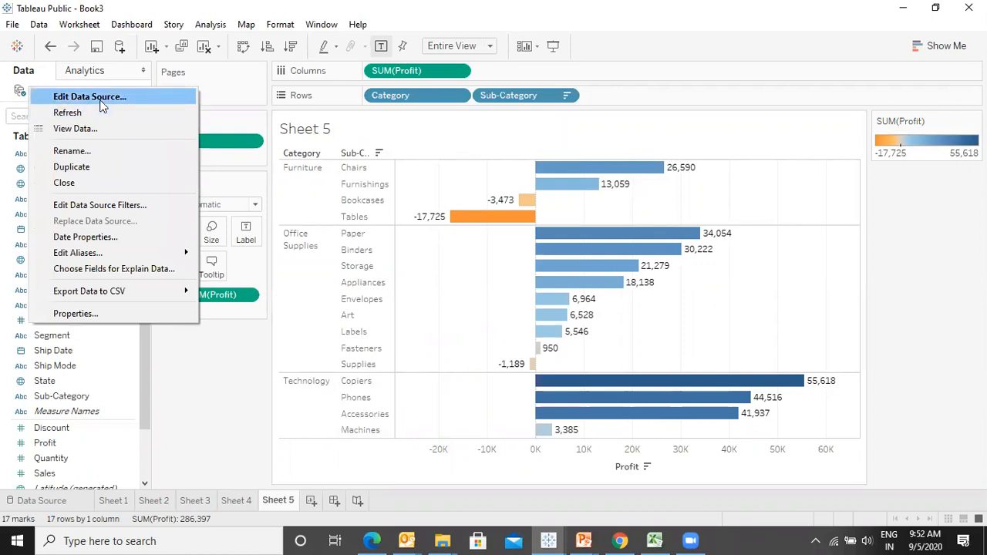
{"action": "left_click", "coordinate": [99, 204]}
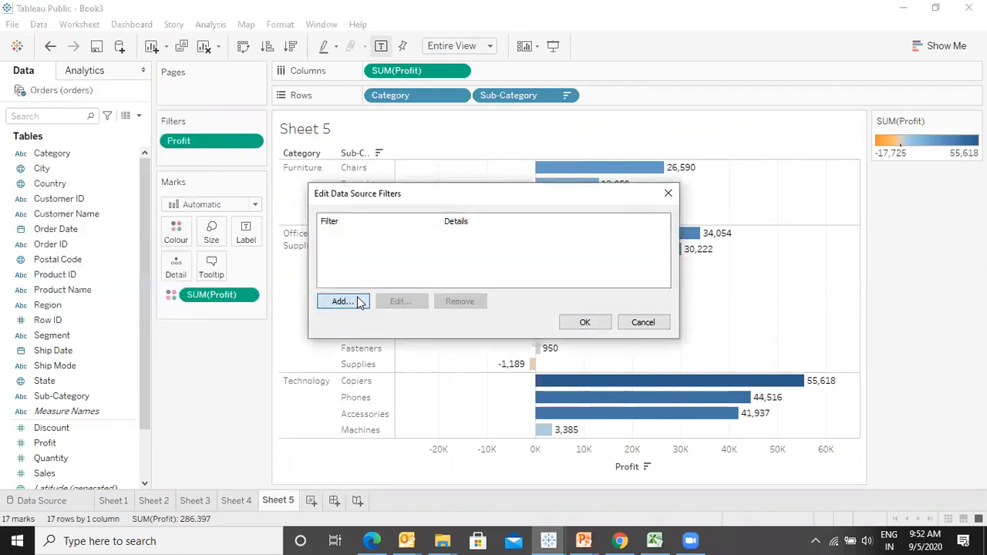
{"action": "left_click", "coordinate": [342, 302]}
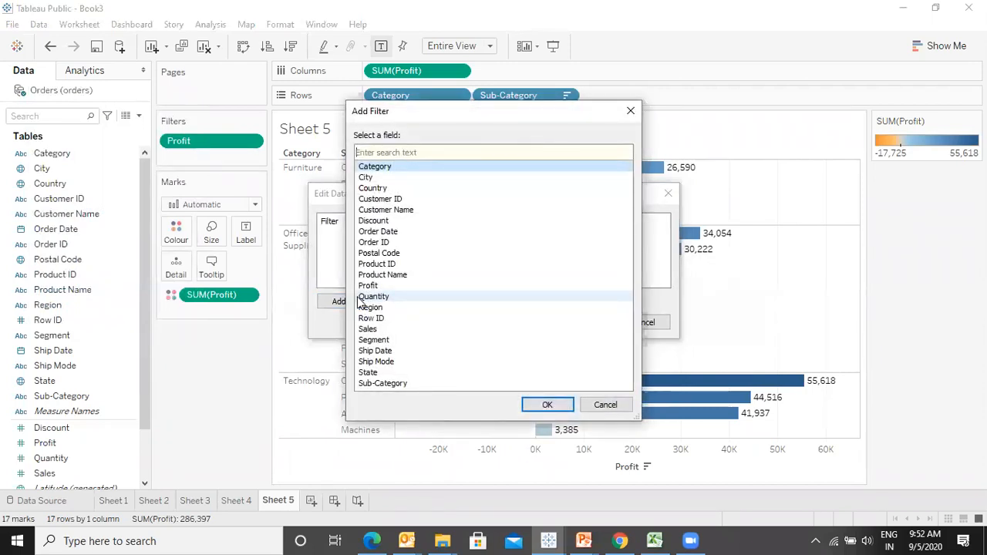
{"action": "left_click", "coordinate": [392, 167]}
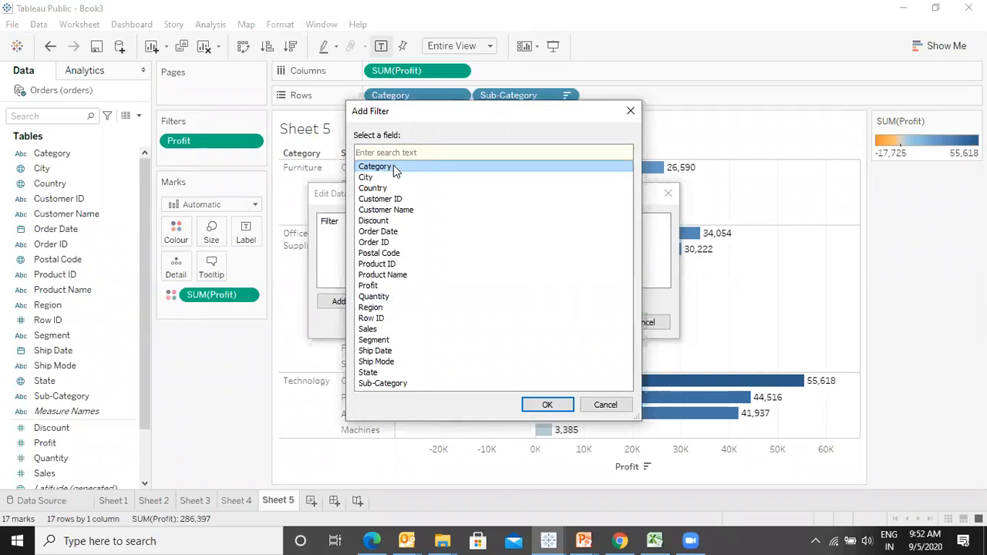
{"action": "left_click", "coordinate": [557, 405]}
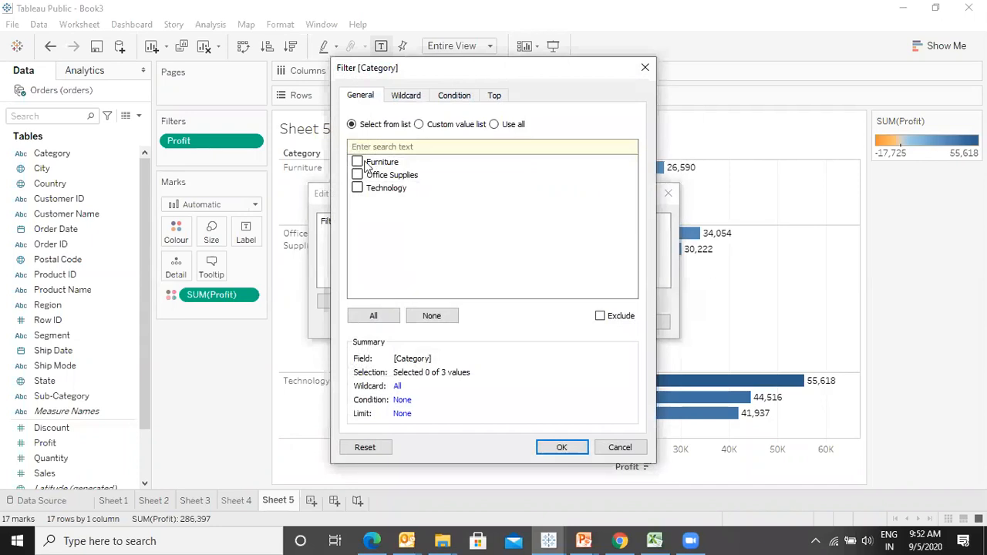
{"action": "left_click", "coordinate": [357, 176]}
{"action": "left_click", "coordinate": [563, 448]}
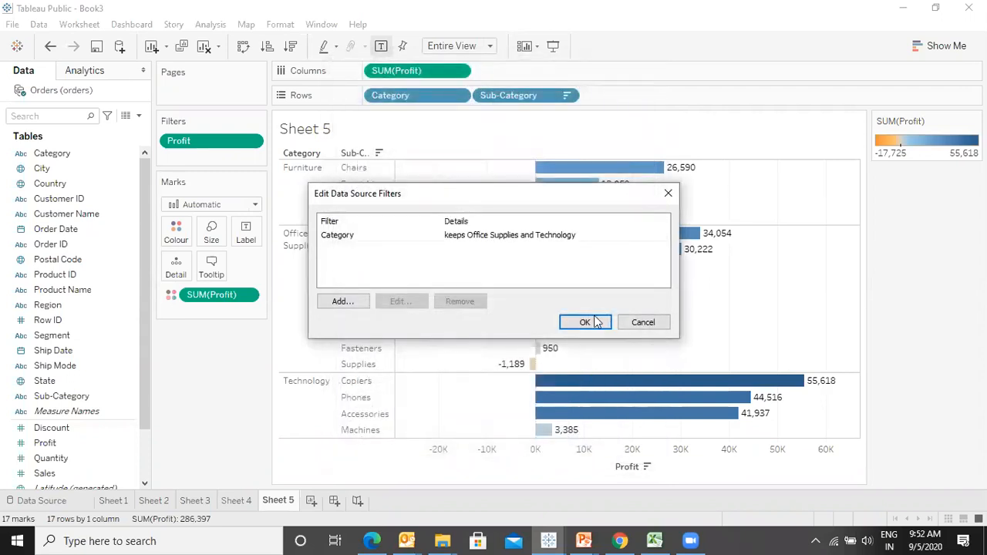
{"action": "left_click", "coordinate": [584, 322]}
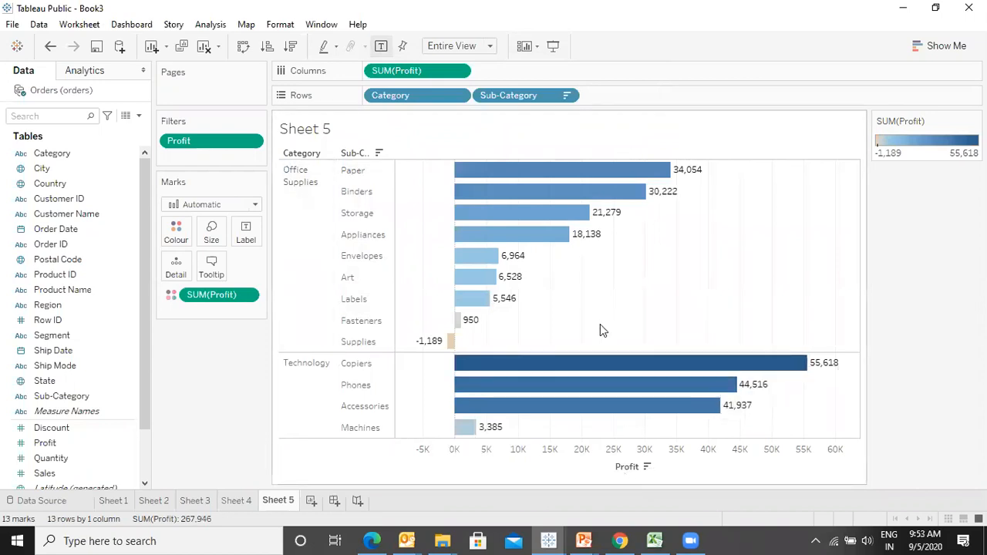
- Review Sheets 4, 3, 2 and 1 to check the data source filter's effect on every sheet
{"action": "left_click", "coordinate": [235, 501]}
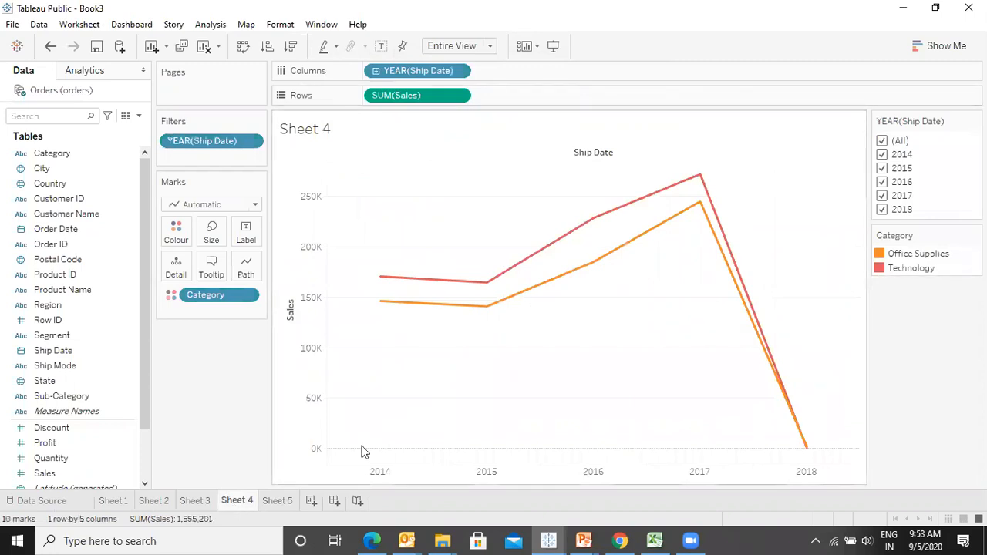
{"action": "left_click", "coordinate": [196, 502]}
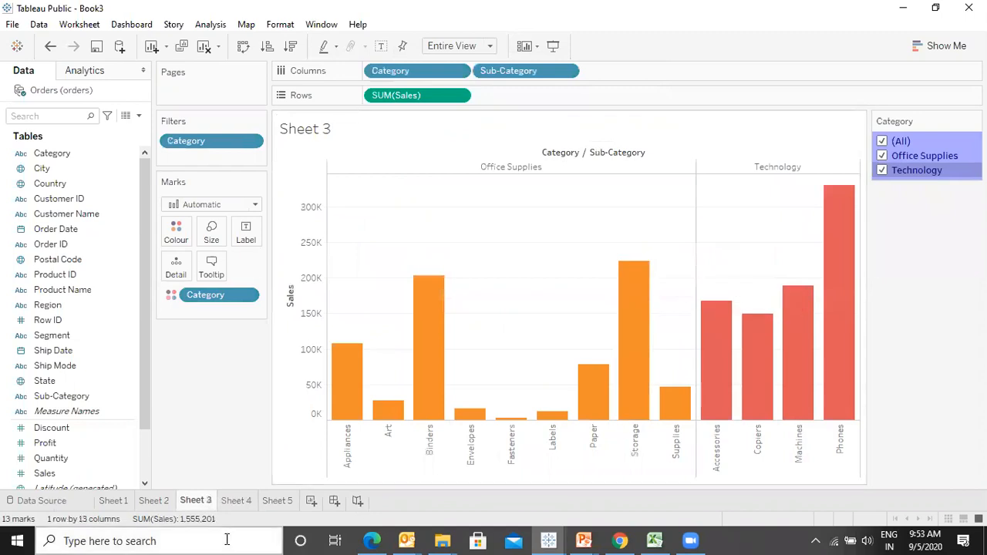
{"action": "left_click", "coordinate": [152, 502]}
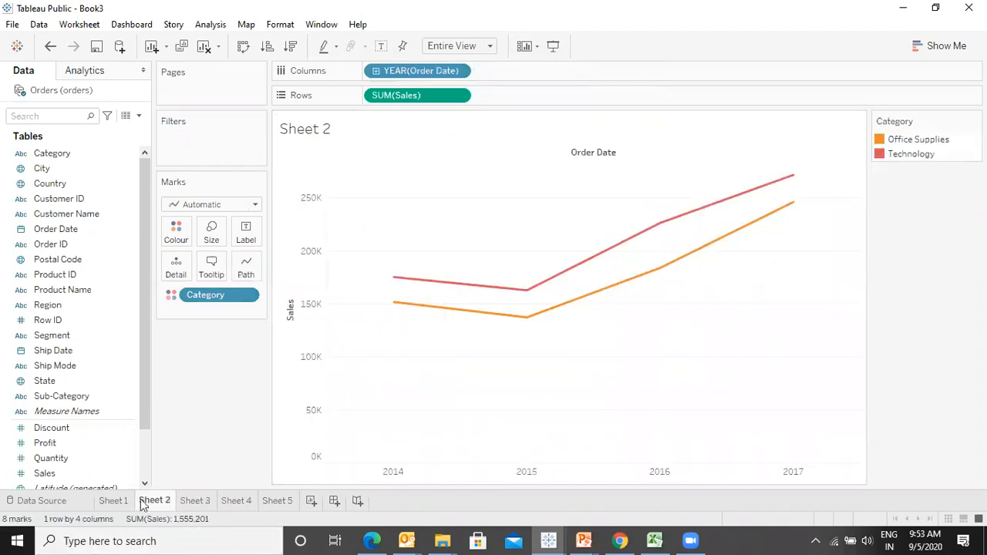
{"action": "double_click", "coordinate": [114, 501]}
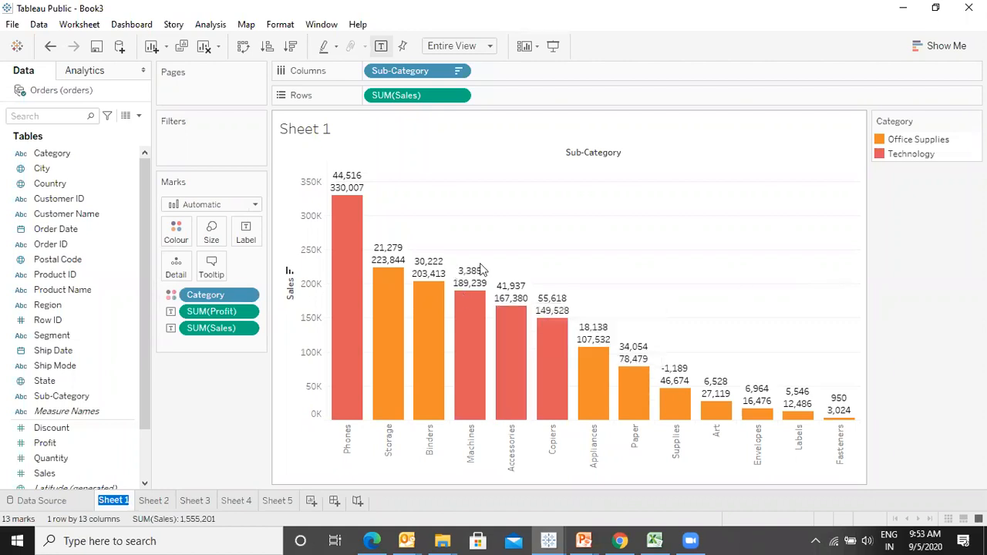
{"action": "left_click", "coordinate": [70, 94]}
{"action": "right_click", "coordinate": [67, 90]}
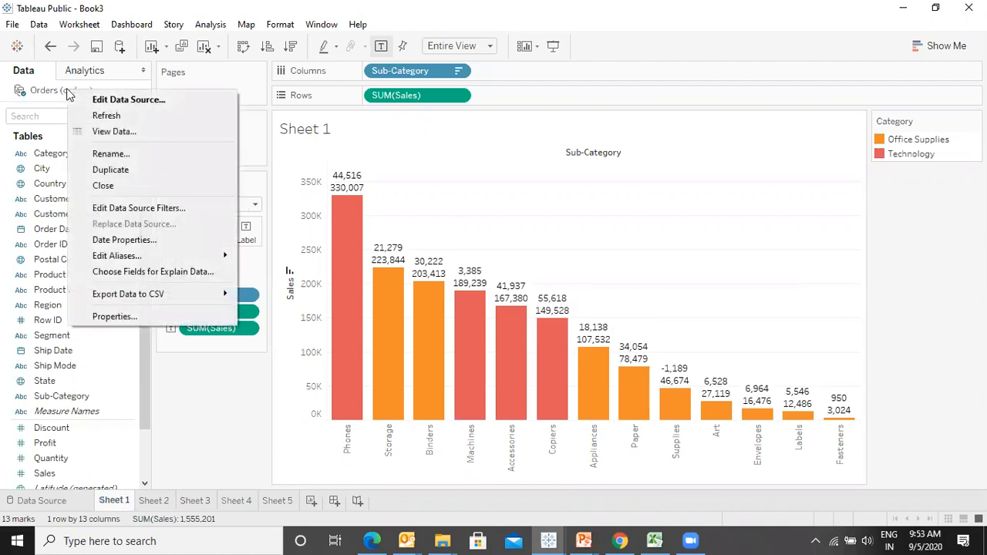
{"action": "key", "text": "Escape"}
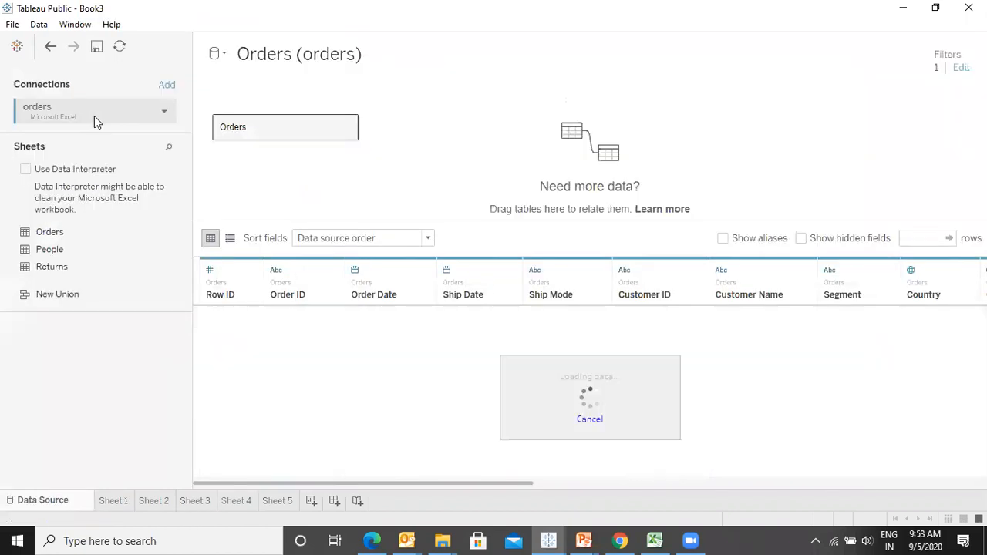
{"action": "left_click", "coordinate": [113, 503]}
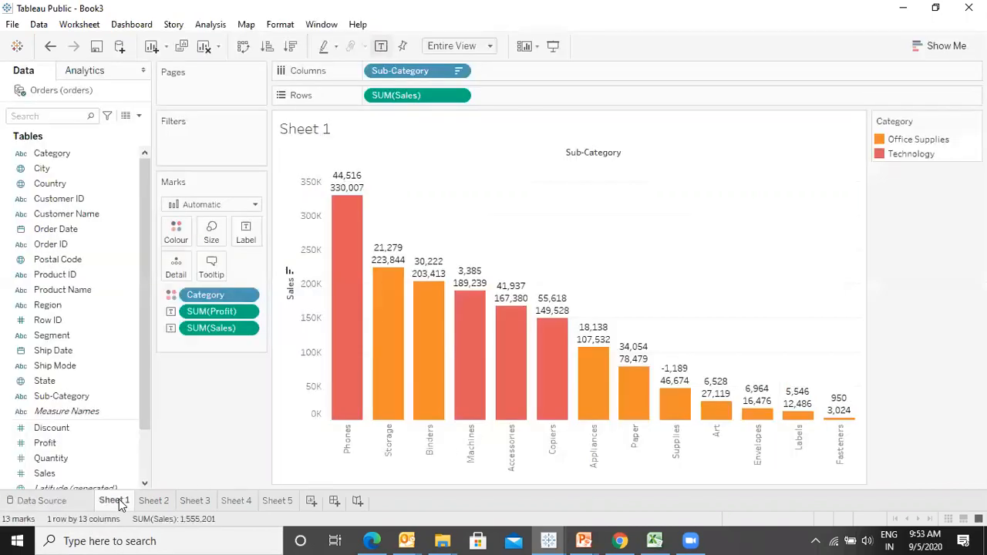
- Remove the existing Category data source filter
{"action": "right_click", "coordinate": [85, 96]}
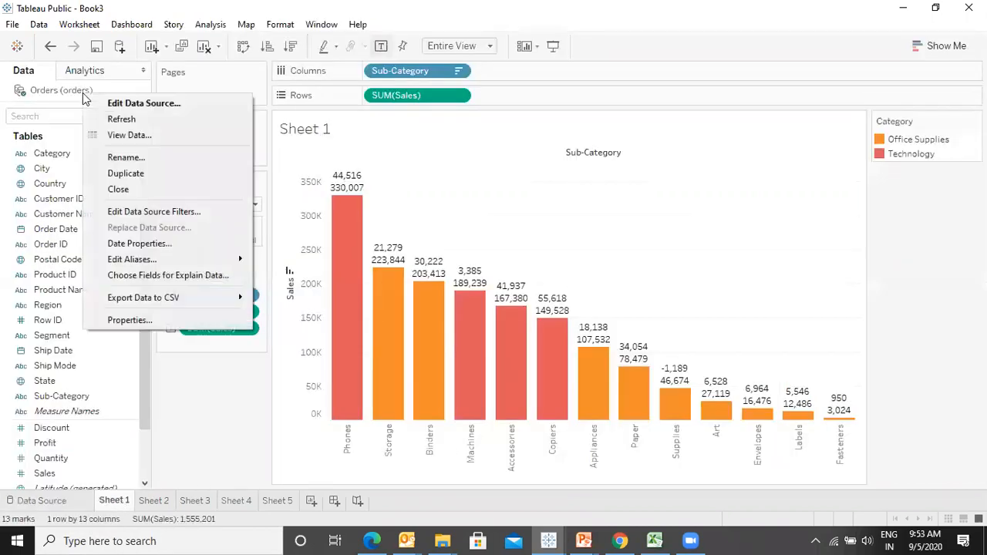
{"action": "left_click", "coordinate": [138, 211]}
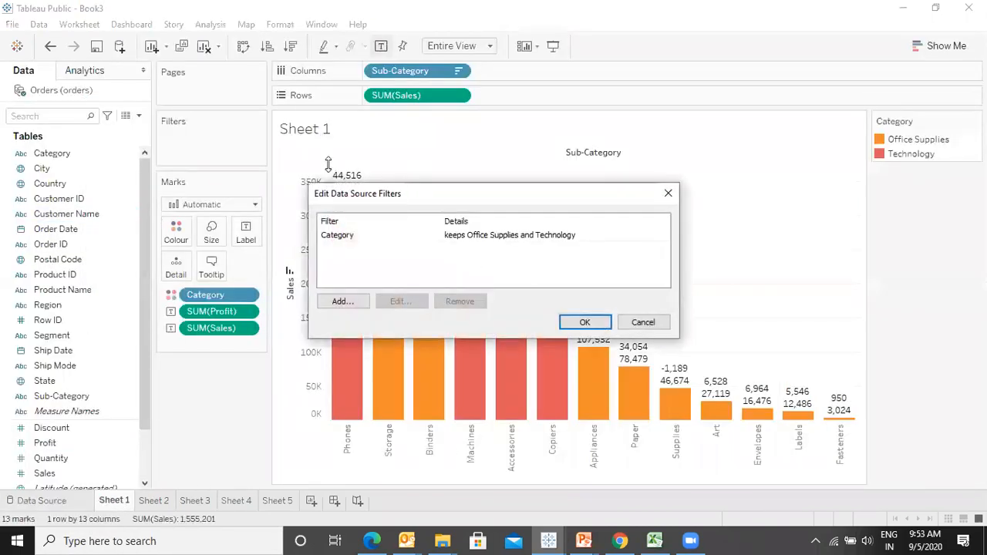
{"action": "left_click", "coordinate": [342, 236]}
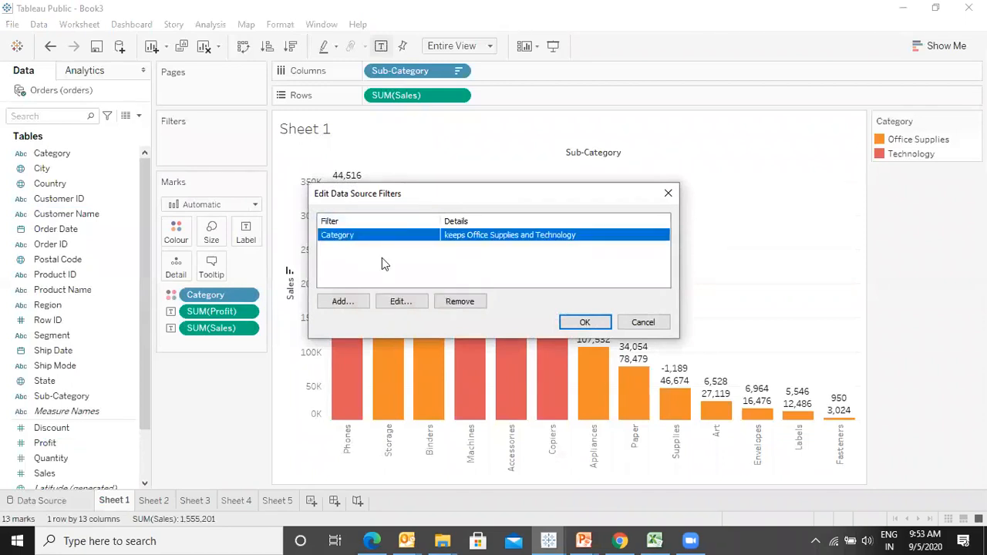
{"action": "left_click", "coordinate": [461, 301]}
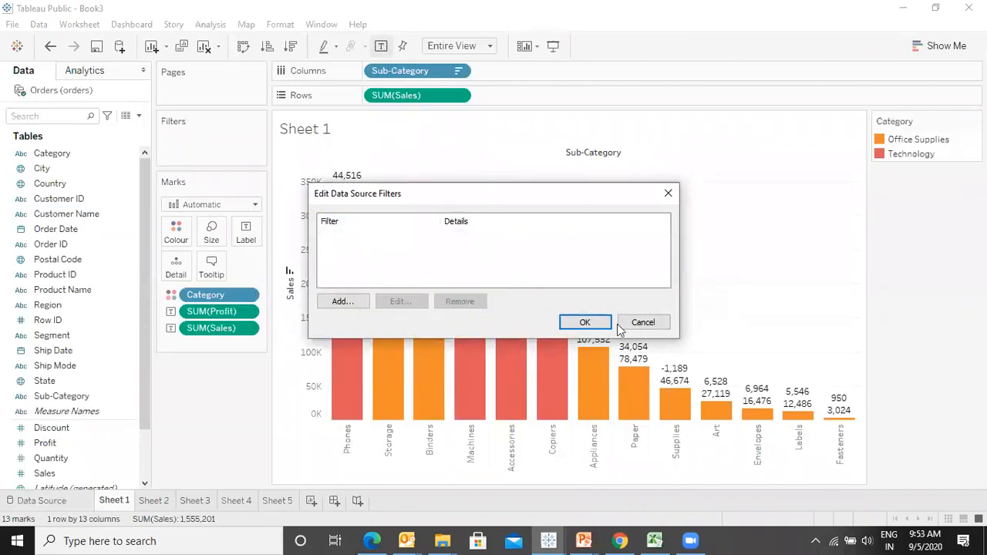
{"action": "left_click", "coordinate": [584, 322]}
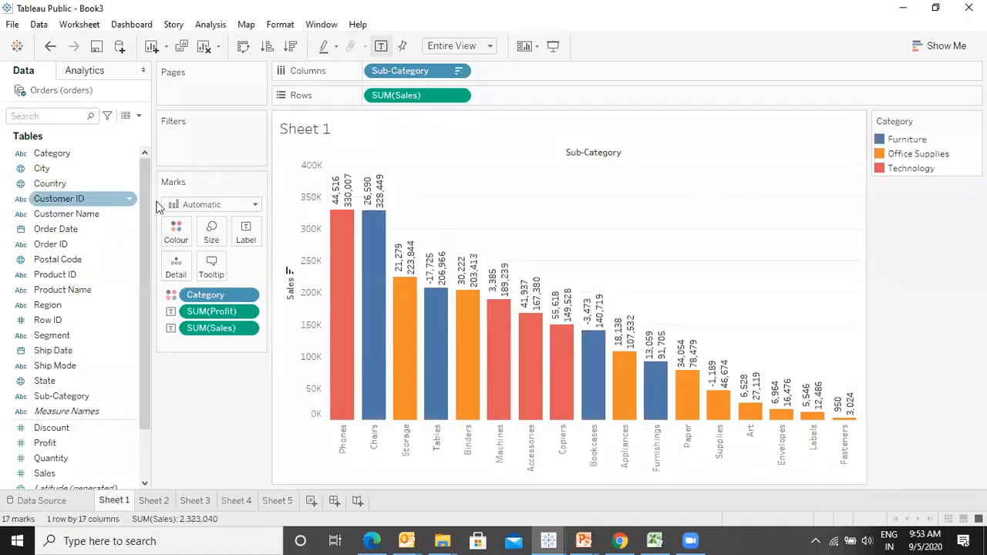
- Browse Sheets 2 to 5 and back to Sheet 1 to review the effect of removing the filter
{"action": "left_click", "coordinate": [164, 502]}
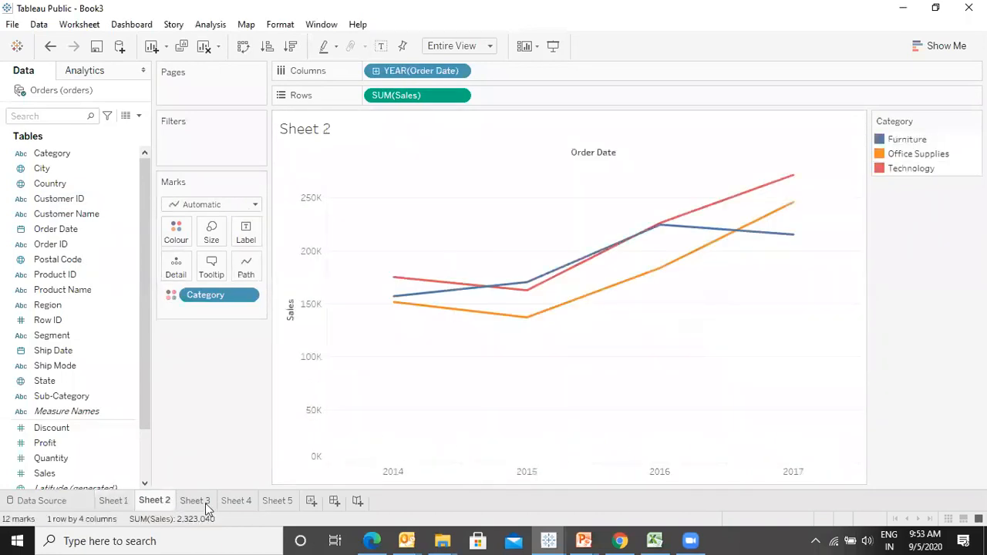
{"action": "left_click", "coordinate": [206, 502]}
{"action": "left_click", "coordinate": [241, 501]}
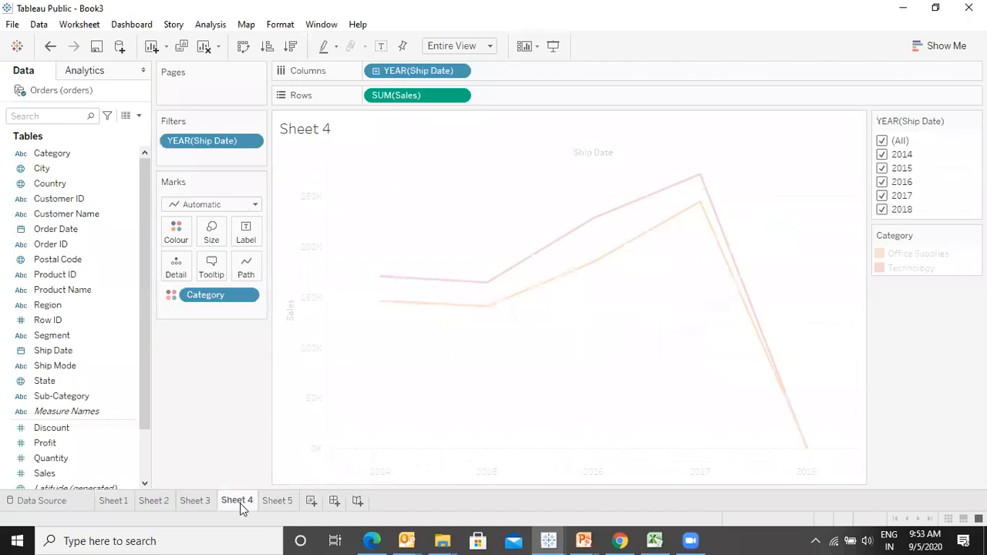
{"action": "left_click", "coordinate": [279, 502]}
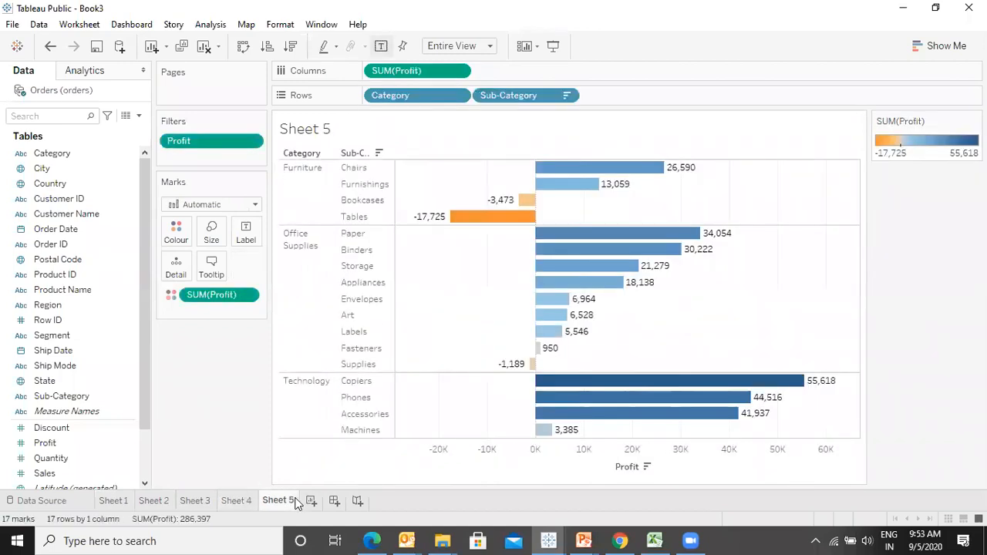
{"action": "left_click", "coordinate": [114, 501]}
{"action": "left_click", "coordinate": [154, 501]}
{"action": "left_click", "coordinate": [115, 501]}
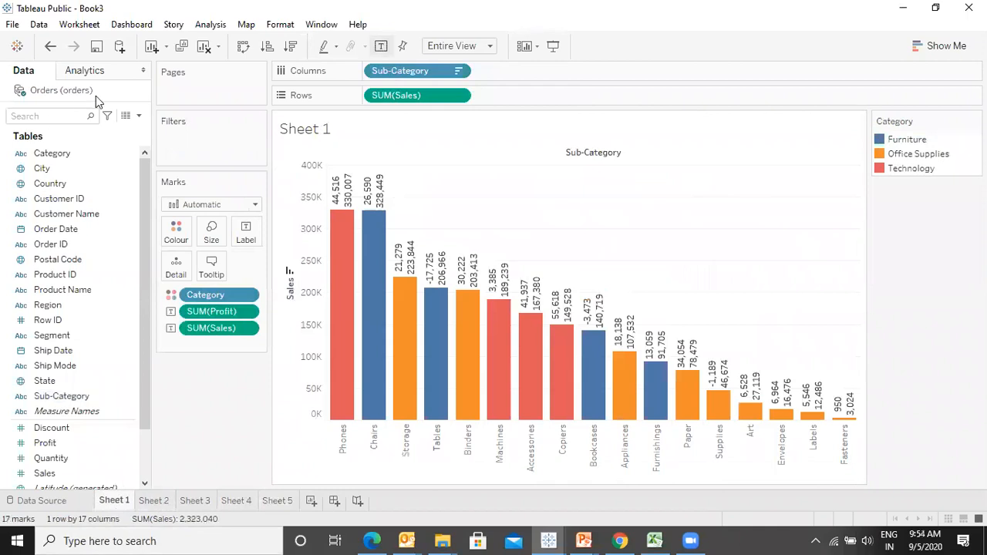
- Add a data source filter on Category keeping only Furniture and Technology
{"action": "right_click", "coordinate": [71, 98]}
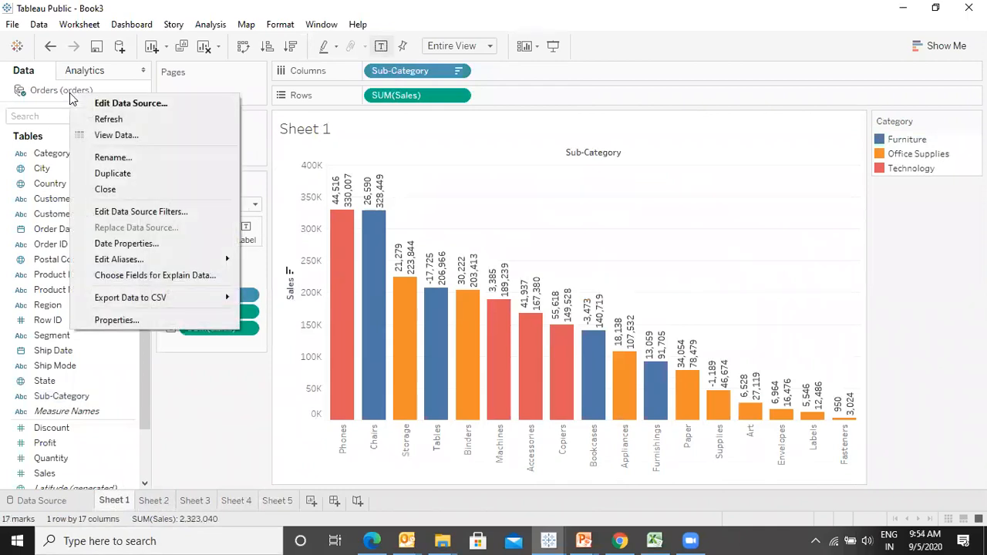
{"action": "left_click", "coordinate": [143, 213]}
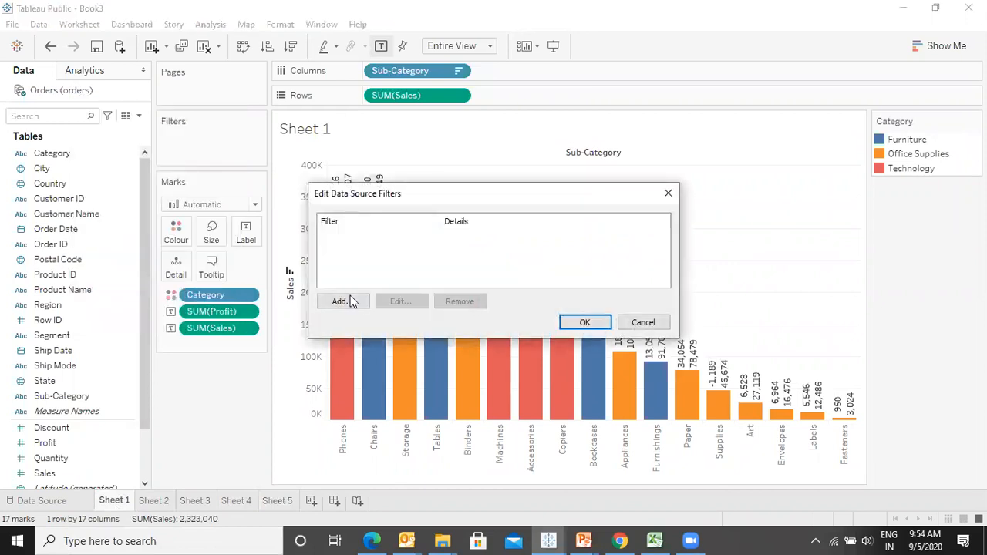
{"action": "left_click", "coordinate": [348, 301]}
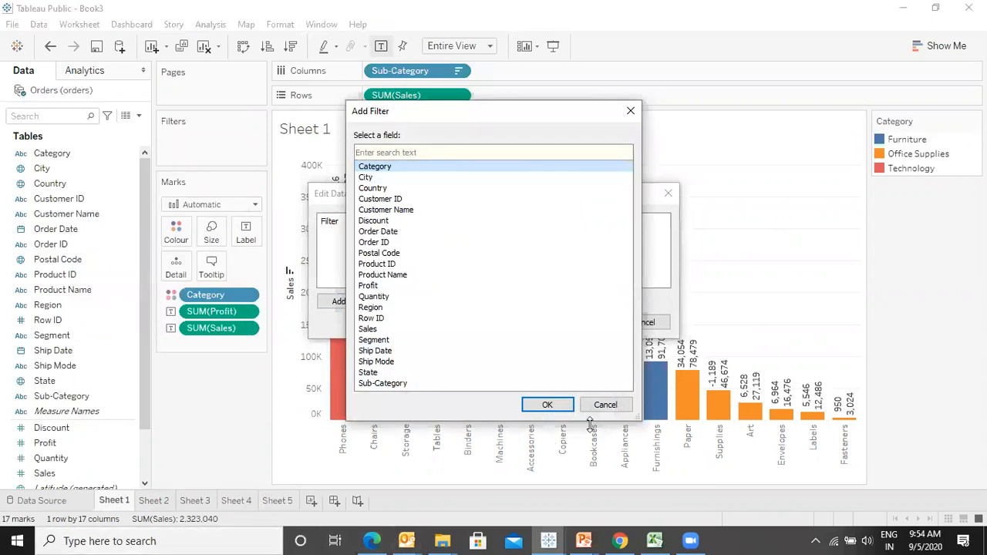
{"action": "left_click", "coordinate": [546, 404]}
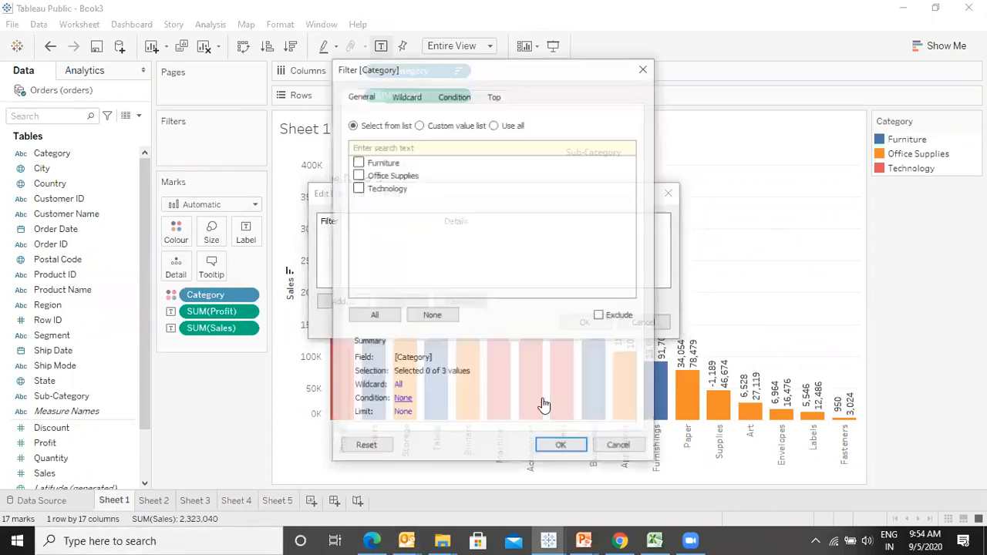
{"action": "left_click", "coordinate": [356, 175]}
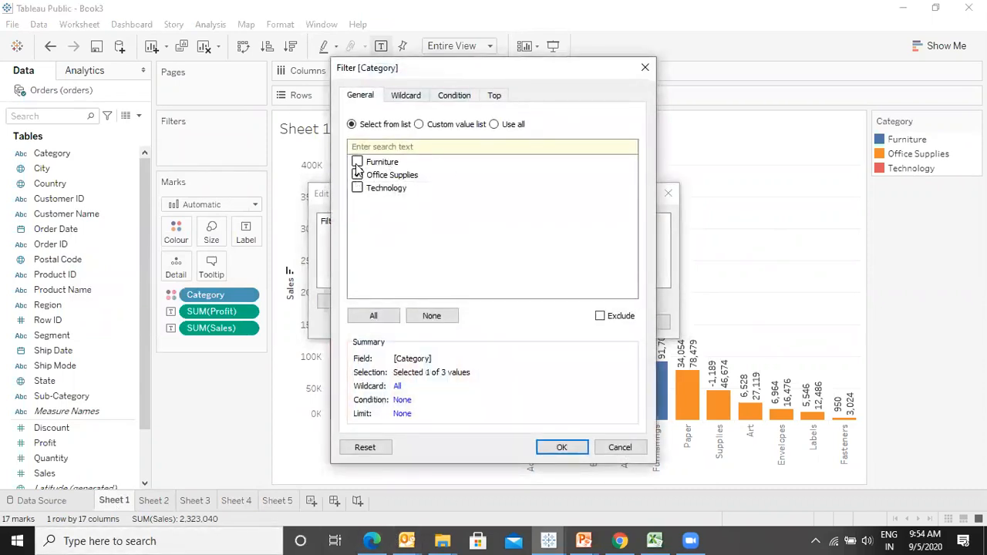
{"action": "left_click", "coordinate": [357, 162]}
{"action": "left_click", "coordinate": [356, 188]}
{"action": "left_click", "coordinate": [356, 176]}
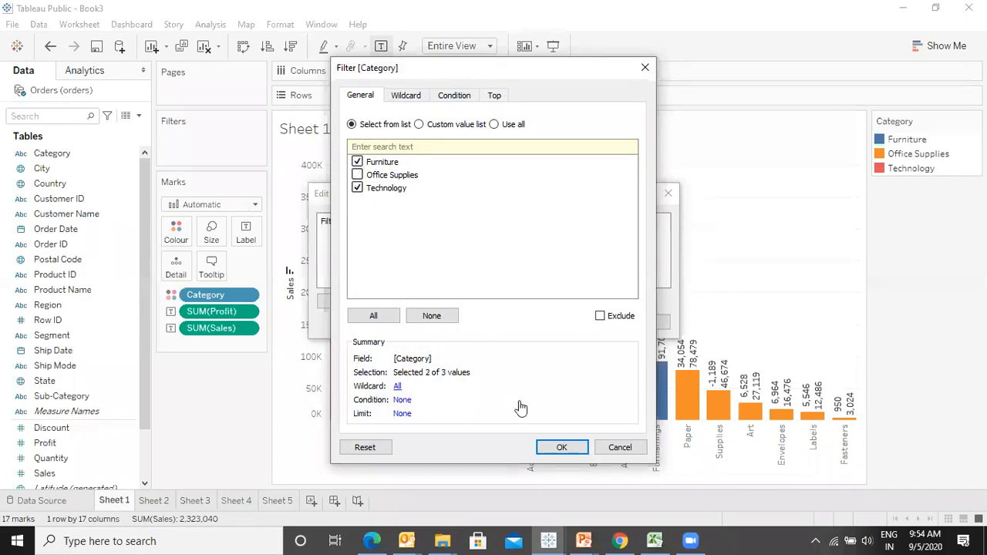
{"action": "left_click", "coordinate": [564, 448]}
{"action": "left_click", "coordinate": [582, 322]}
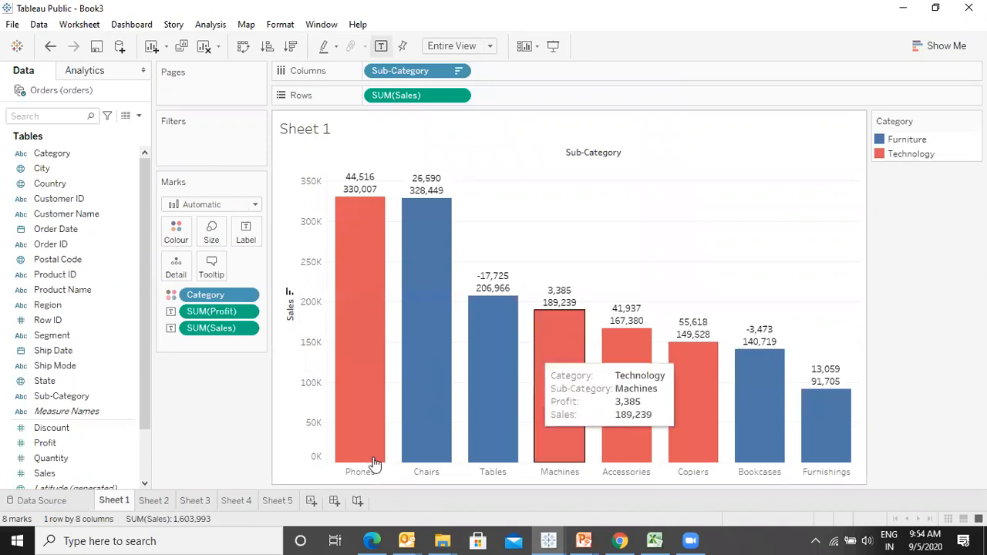
- Review Sheets 2, 3, 4 and 5 to check the new data source filter's effect
{"action": "left_click", "coordinate": [159, 501]}
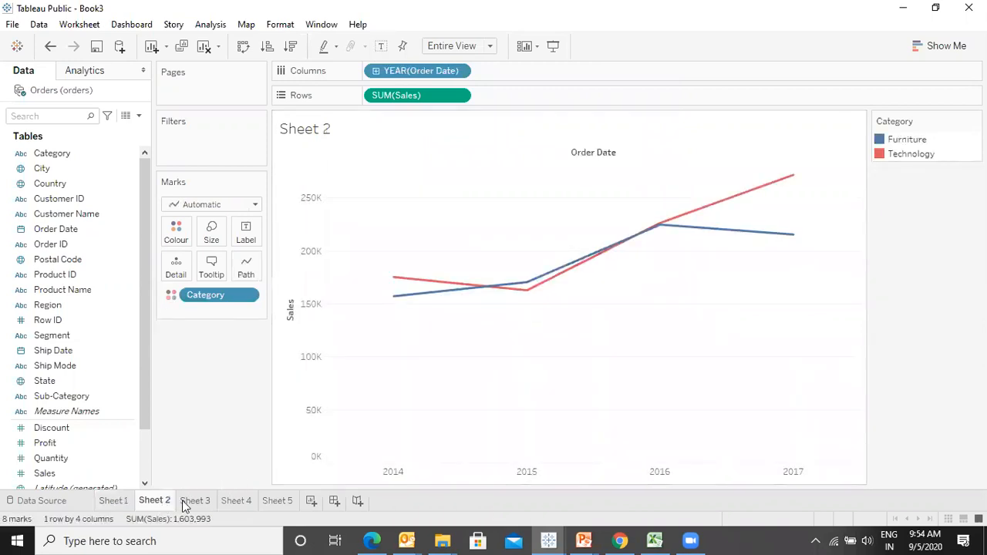
{"action": "left_click", "coordinate": [186, 501]}
{"action": "left_click", "coordinate": [231, 501]}
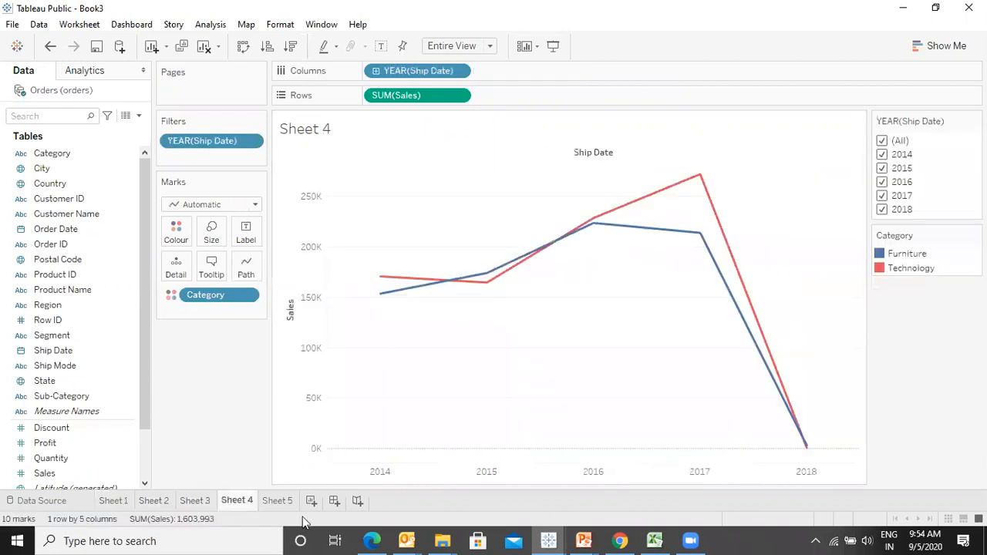
{"action": "left_click", "coordinate": [289, 502]}
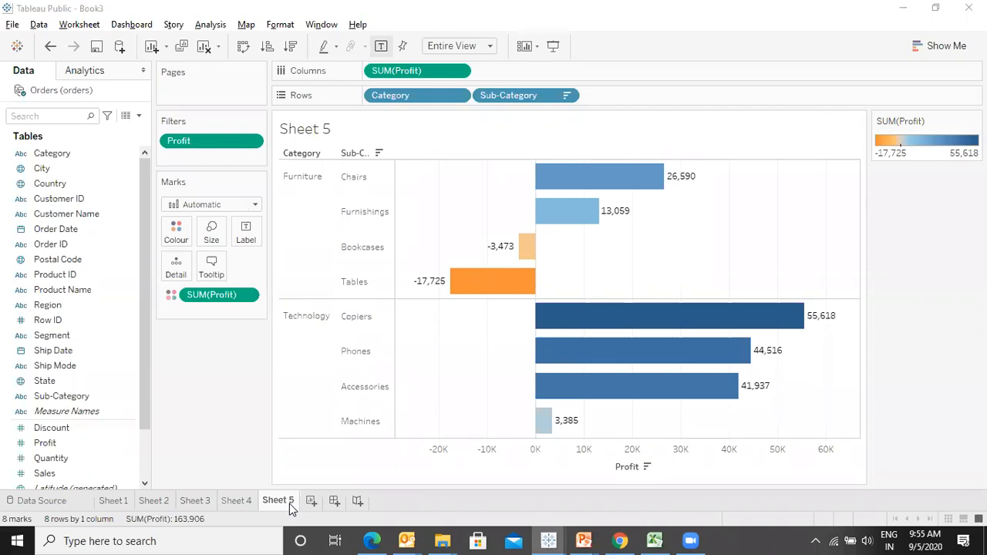
- Switch to the presentation, advance to the Ways to Filter slide, and return to Tableau
{"action": "key", "text": "alt+Tab"}
{"action": "key", "text": "Right"}
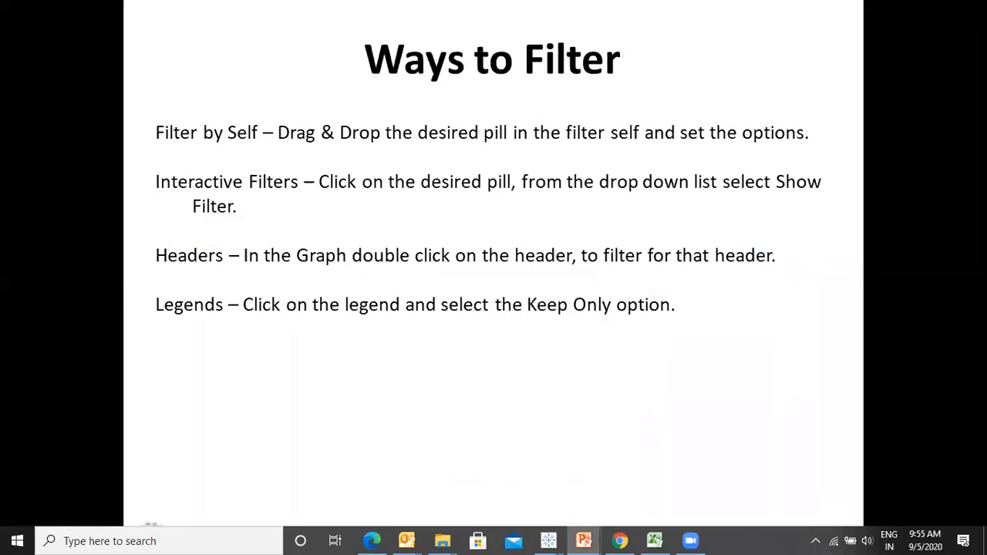
{"action": "key", "text": "alt+Tab"}
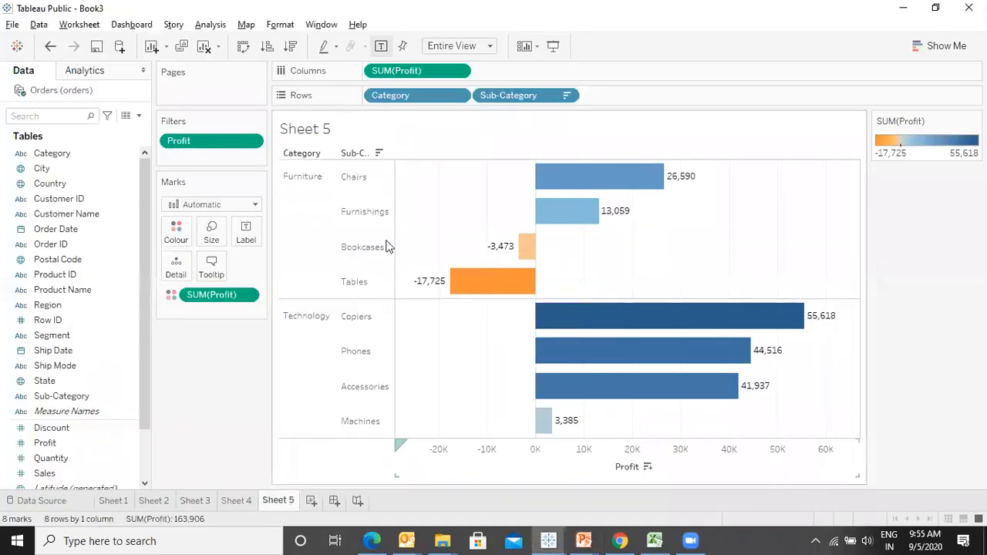
- Remove the Category data source filter again, then review Sheets 4 and 3
{"action": "right_click", "coordinate": [79, 90]}
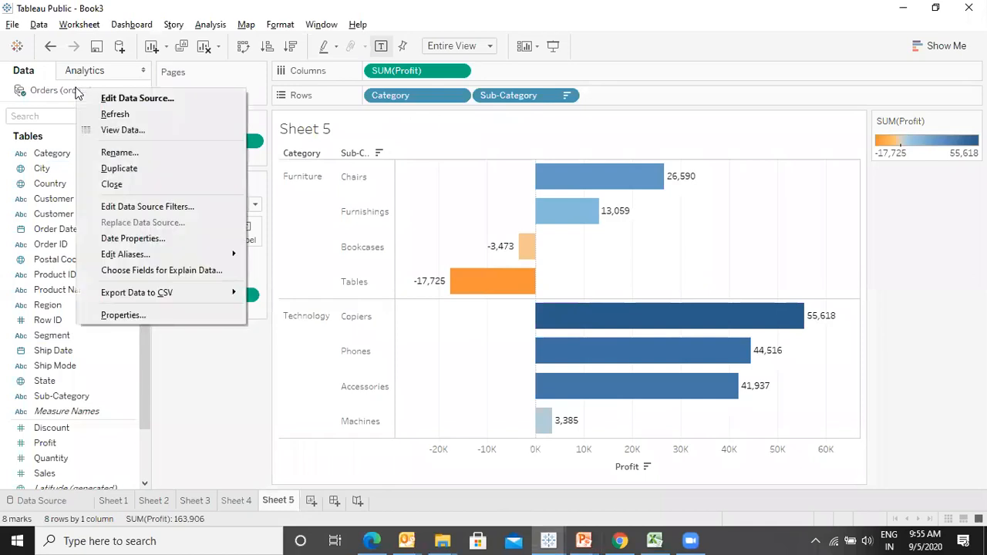
{"action": "left_click", "coordinate": [163, 209]}
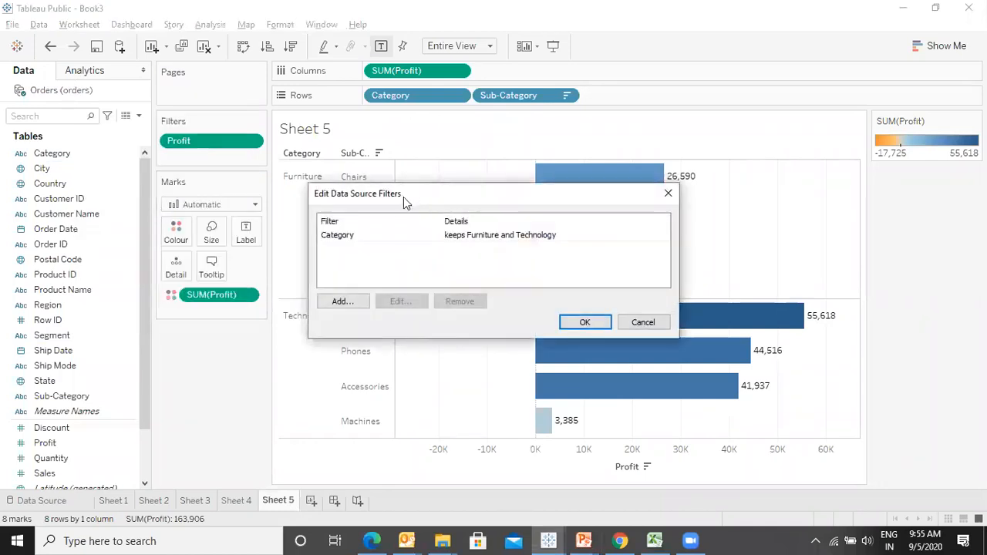
{"action": "left_click", "coordinate": [360, 234]}
{"action": "left_click", "coordinate": [459, 300]}
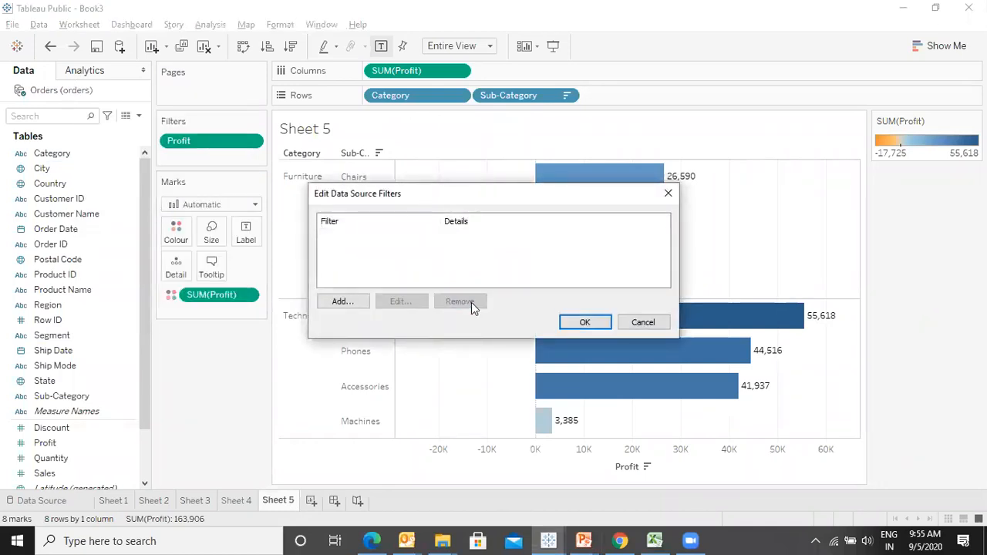
{"action": "left_click", "coordinate": [601, 322]}
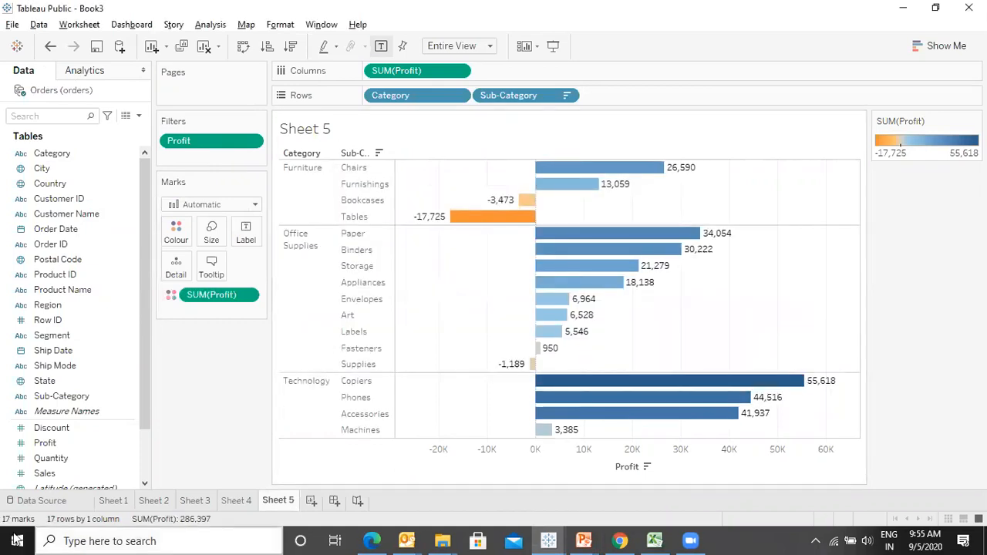
{"action": "left_click", "coordinate": [232, 501]}
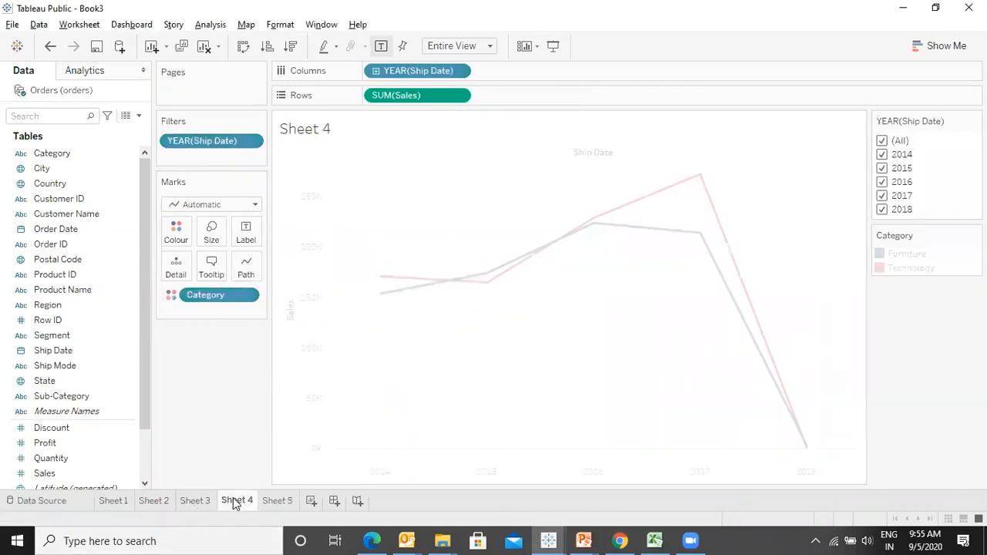
{"action": "left_click", "coordinate": [208, 501]}
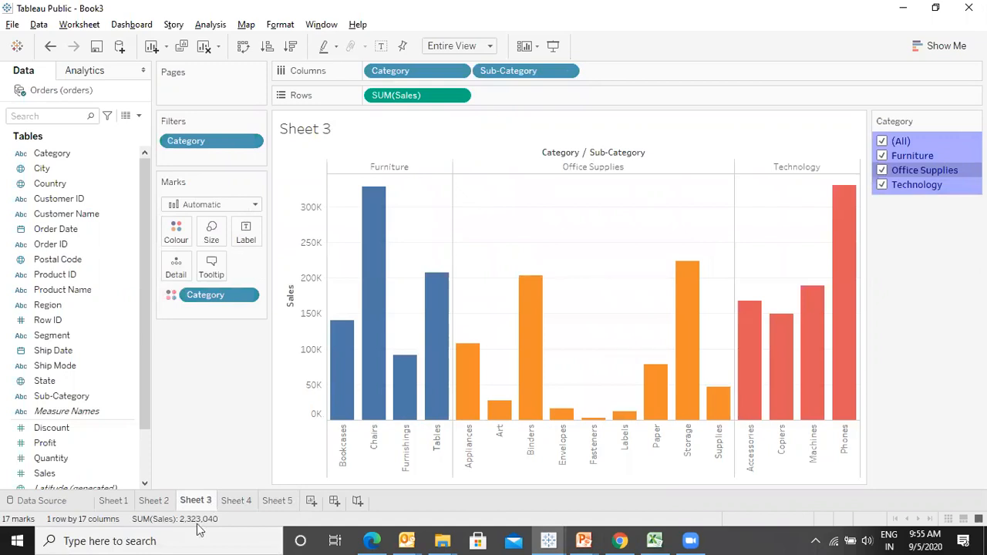
- On a new sheet, chart Sales by Category and Sub-Category, colour by Category, and fit to Entire View
{"action": "left_click", "coordinate": [311, 500]}
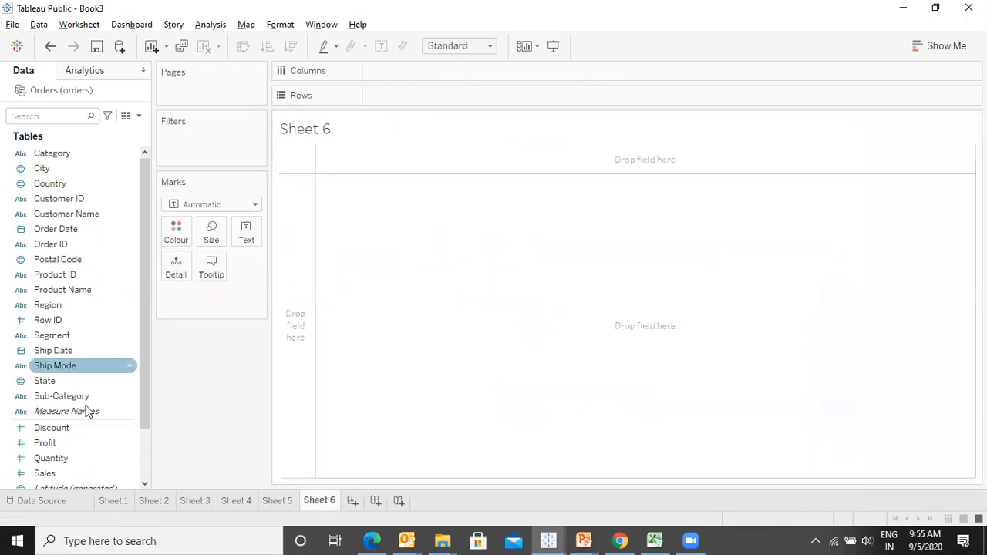
{"action": "double_click", "coordinate": [71, 474]}
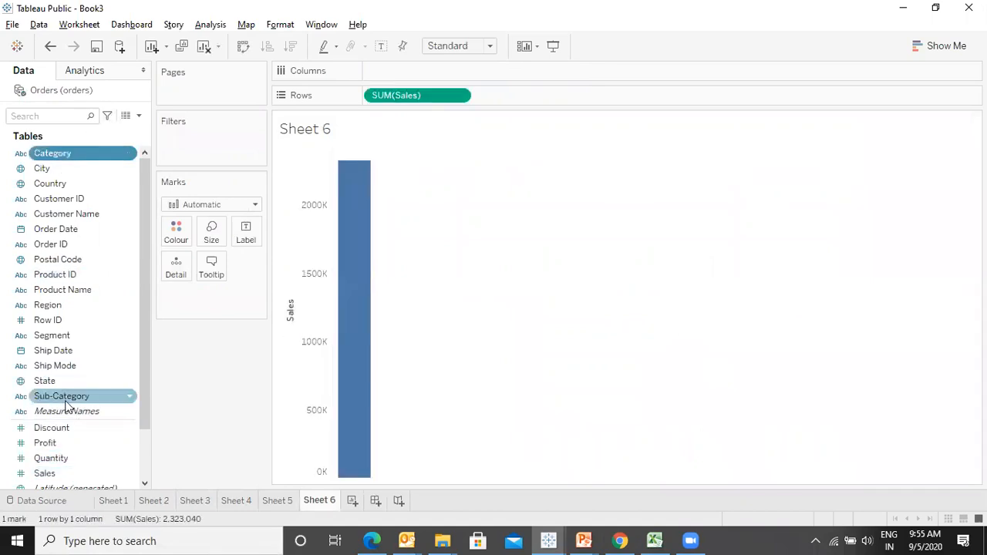
{"action": "double_click", "coordinate": [56, 157]}
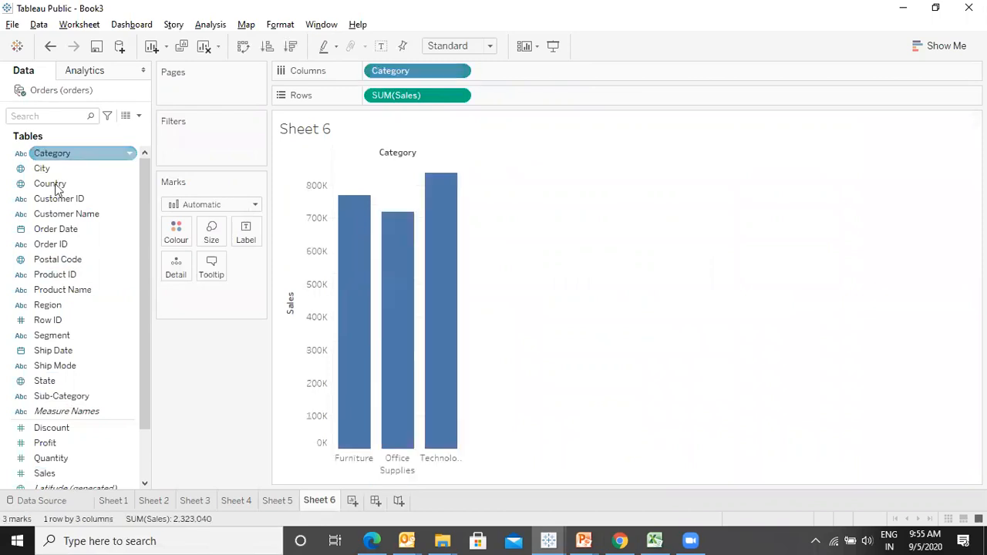
{"action": "double_click", "coordinate": [64, 396]}
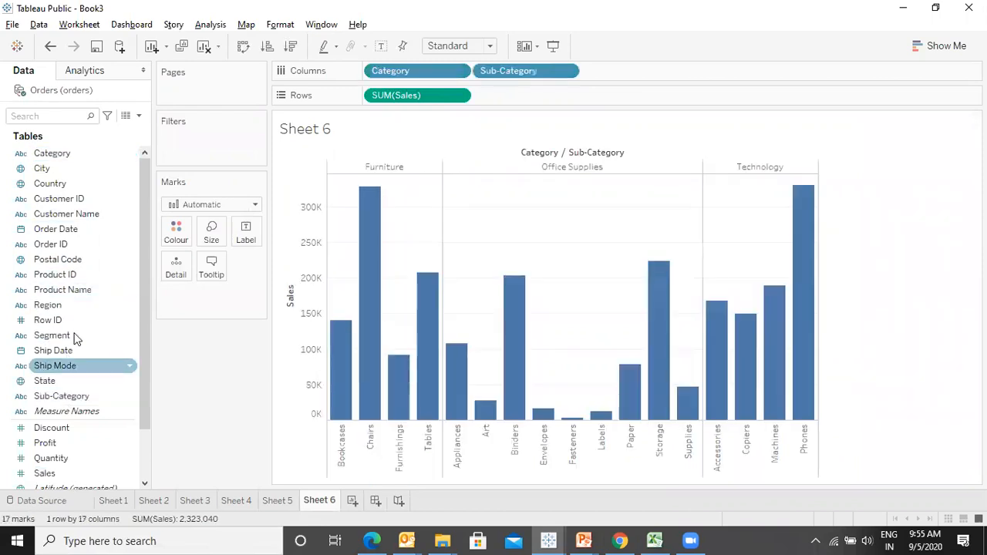
{"action": "left_click_drag", "start_coordinate": [54, 152], "coordinate": [177, 230]}
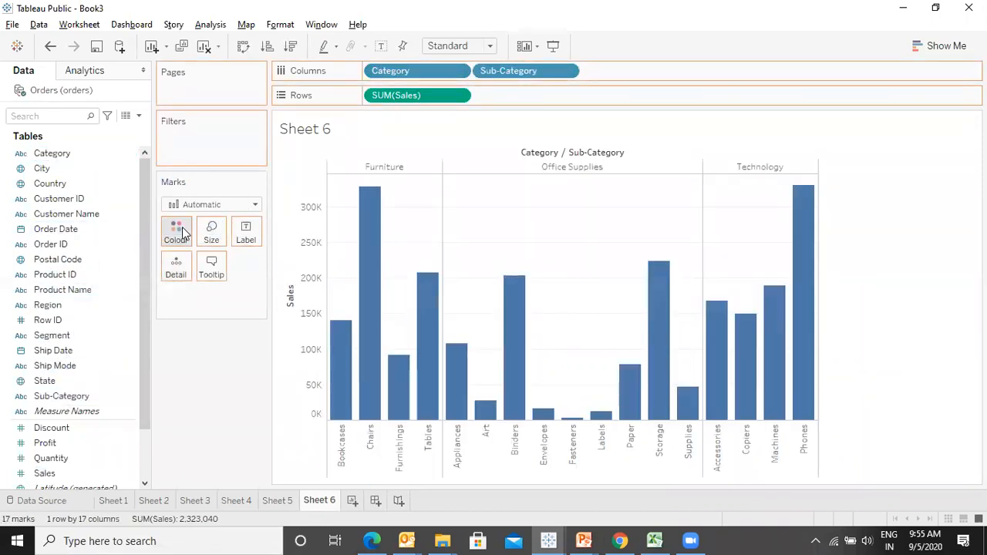
{"action": "left_click", "coordinate": [461, 46]}
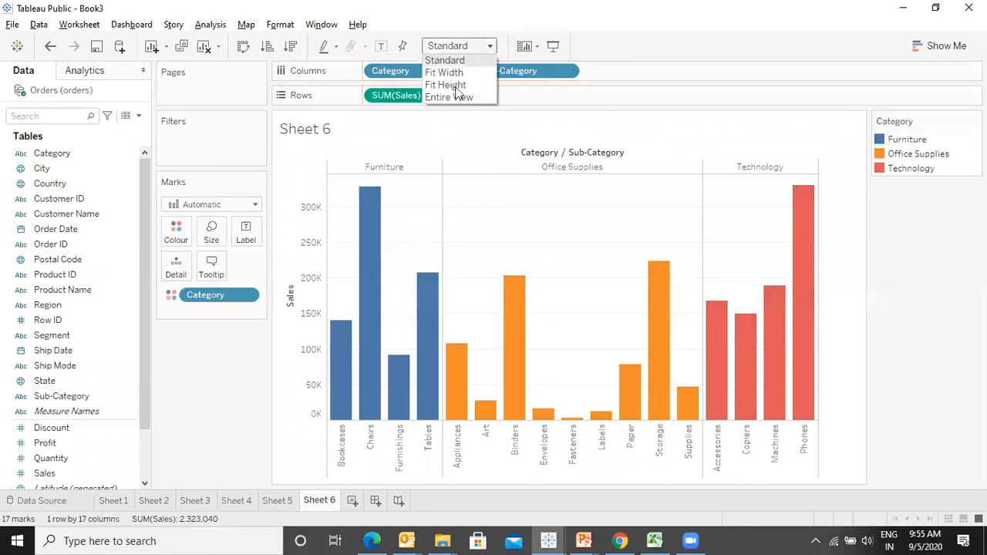
{"action": "left_click", "coordinate": [453, 98]}
- Switch to the Ways to Filter slide and back to Tableau
{"action": "key", "text": "alt+Tab"}
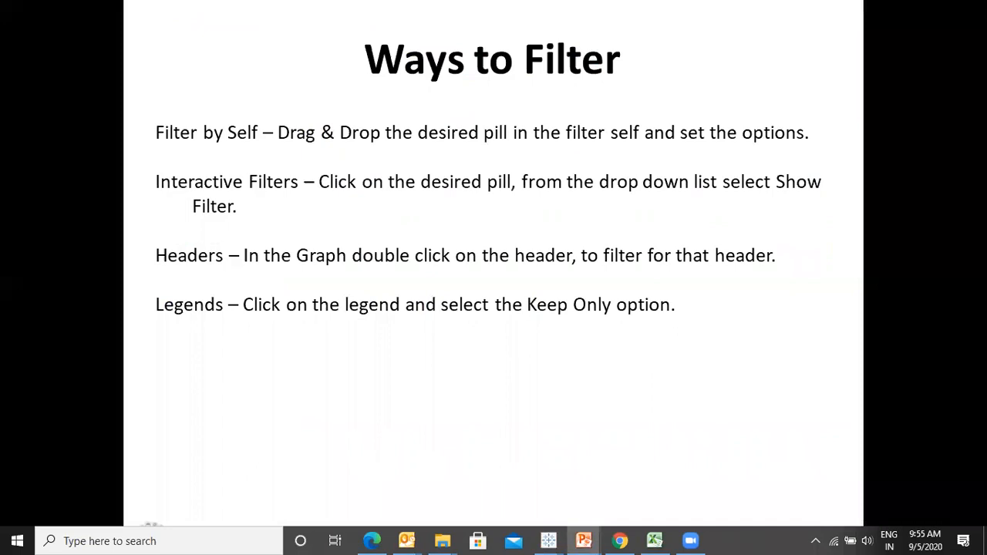
{"action": "key", "text": "alt+Tab"}
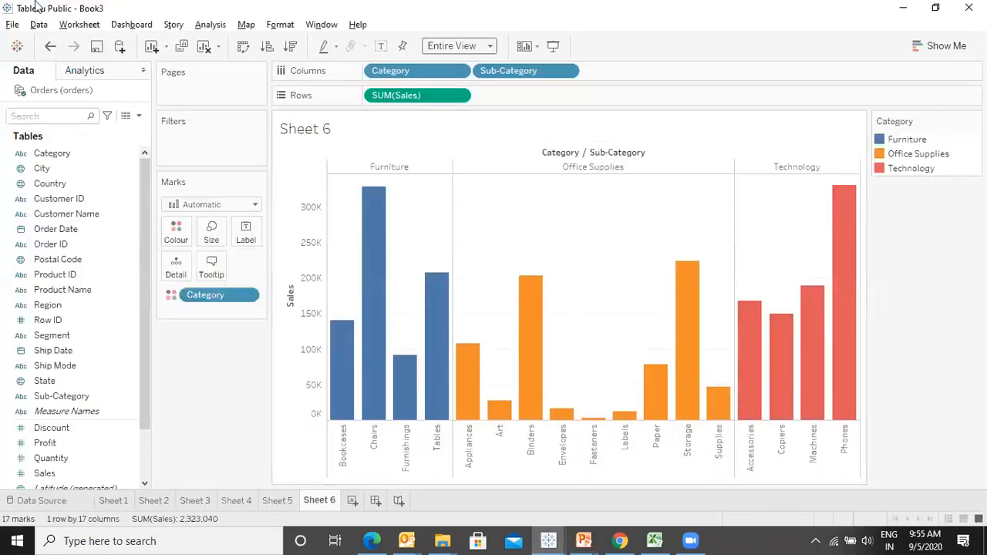
- Filter the chart to only Furniture by adding Category to the Filters shelf, then remove that filter
{"action": "left_click_drag", "start_coordinate": [66, 154], "coordinate": [185, 139]}
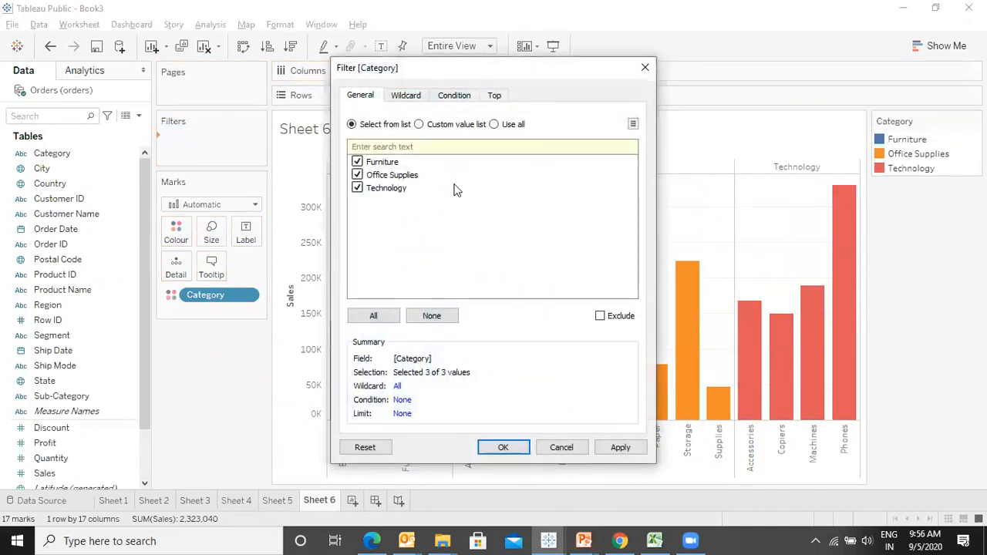
{"action": "left_click", "coordinate": [357, 175]}
{"action": "left_click", "coordinate": [357, 188]}
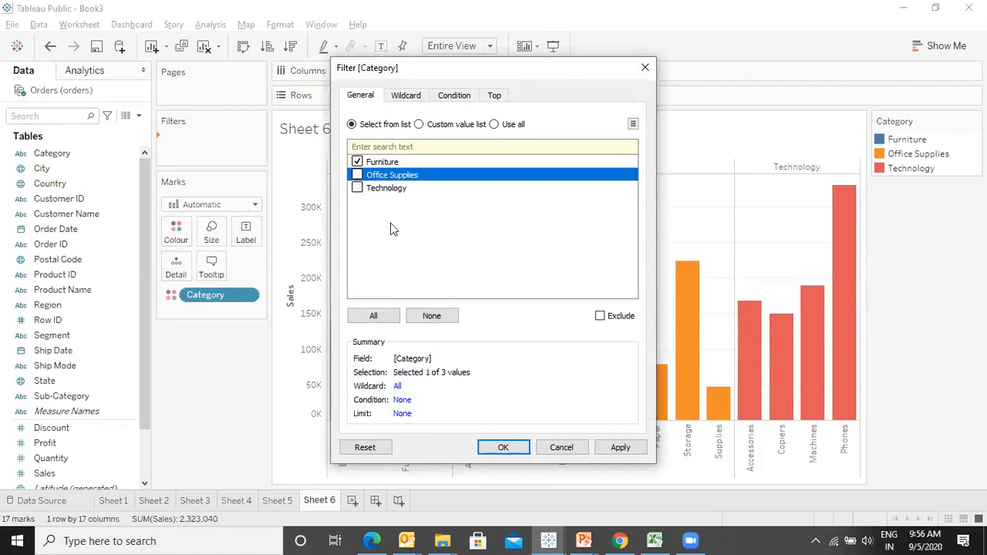
{"action": "left_click", "coordinate": [621, 447]}
{"action": "left_click", "coordinate": [647, 67]}
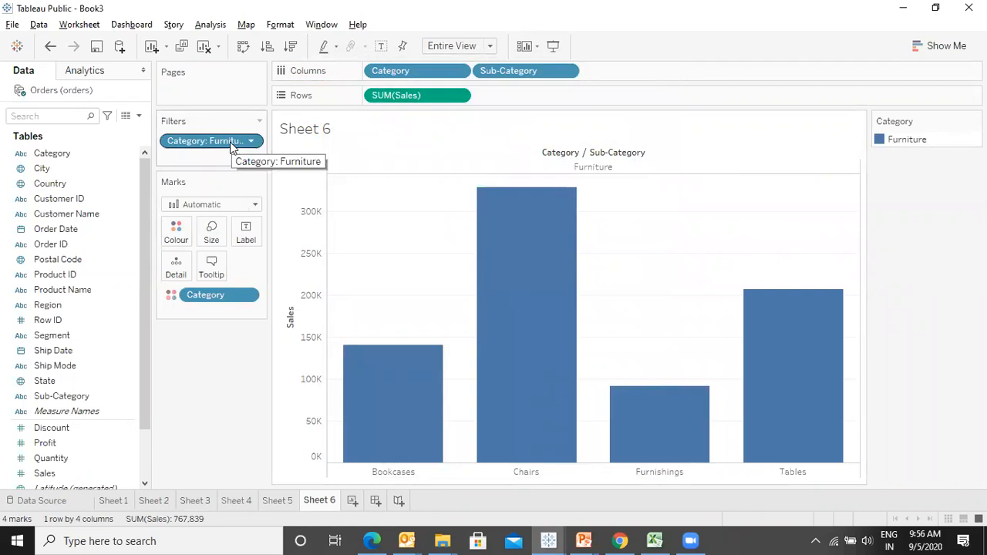
{"action": "left_click_drag", "start_coordinate": [230, 147], "coordinate": [43, 449]}
- Switch to the Ways to Filter slide and back to Tableau
{"action": "key", "text": "alt+Tab"}
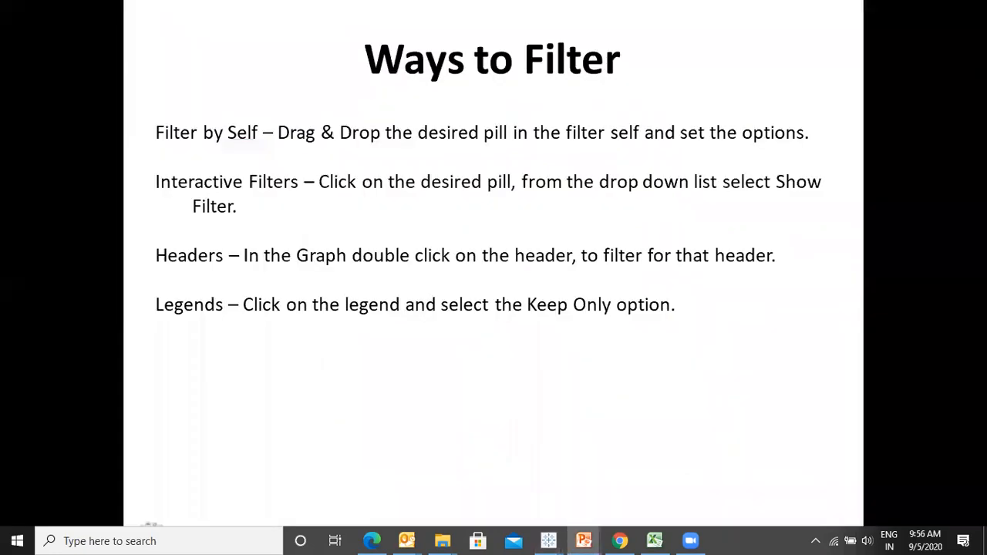
{"action": "key", "text": "alt+Tab"}
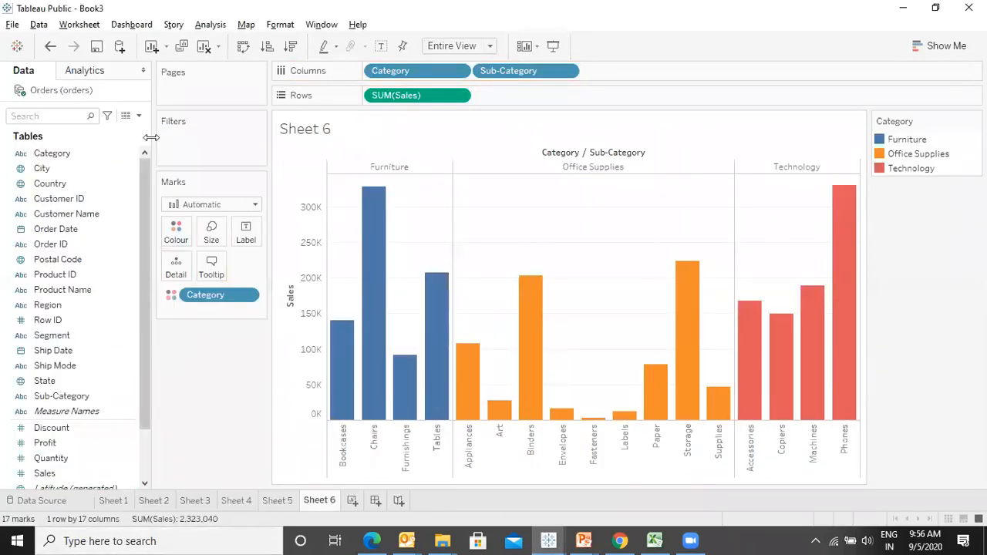
- Show an interactive Category filter and use it to show only Technology, then all categories again
{"action": "right_click", "coordinate": [91, 152]}
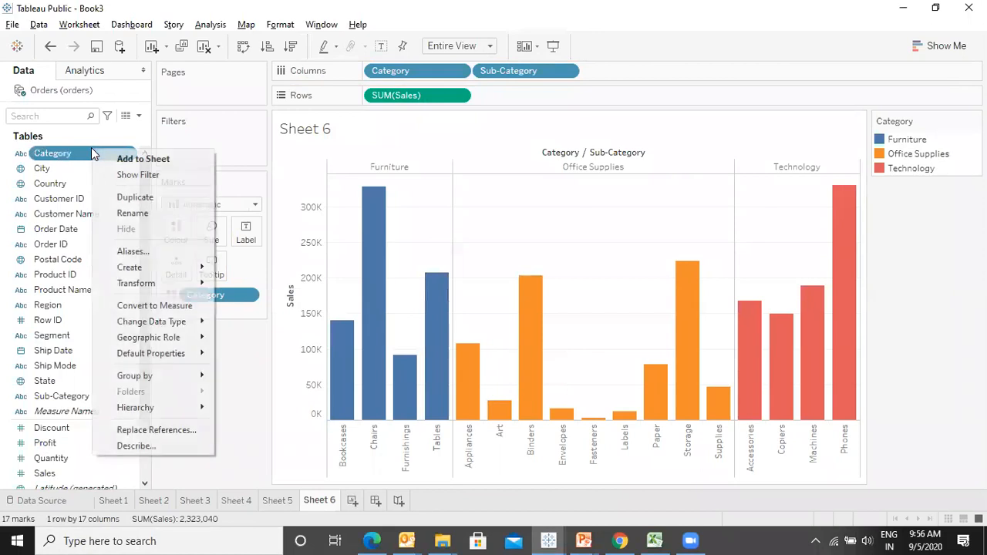
{"action": "left_click", "coordinate": [129, 175]}
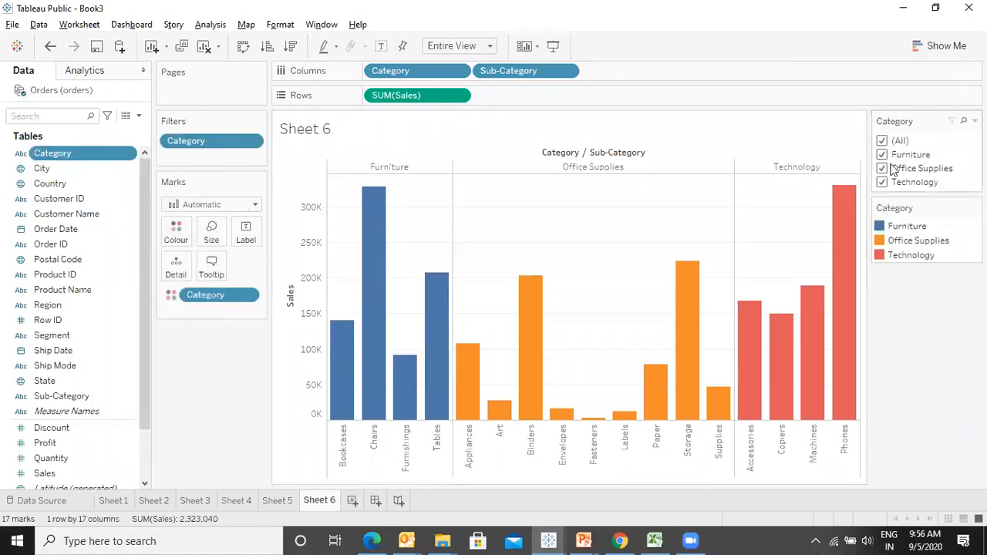
{"action": "left_click", "coordinate": [885, 168]}
{"action": "left_click", "coordinate": [884, 155]}
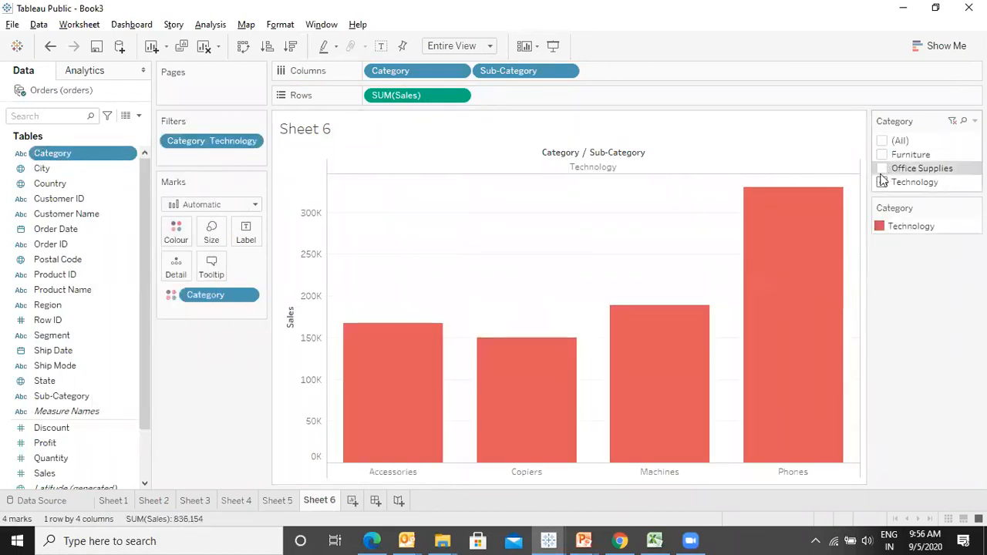
{"action": "left_click", "coordinate": [883, 142]}
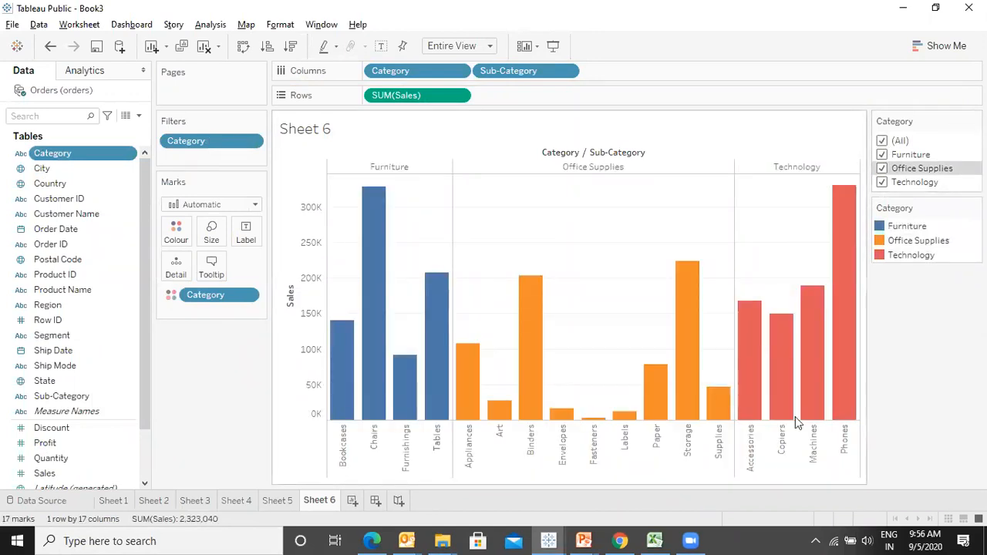
- Remove the Category filter from the Filters shelf
{"action": "key", "text": "alt+Tab"}
{"action": "key", "text": "alt+Tab"}
{"action": "left_click_drag", "start_coordinate": [199, 142], "coordinate": [9, 214]}
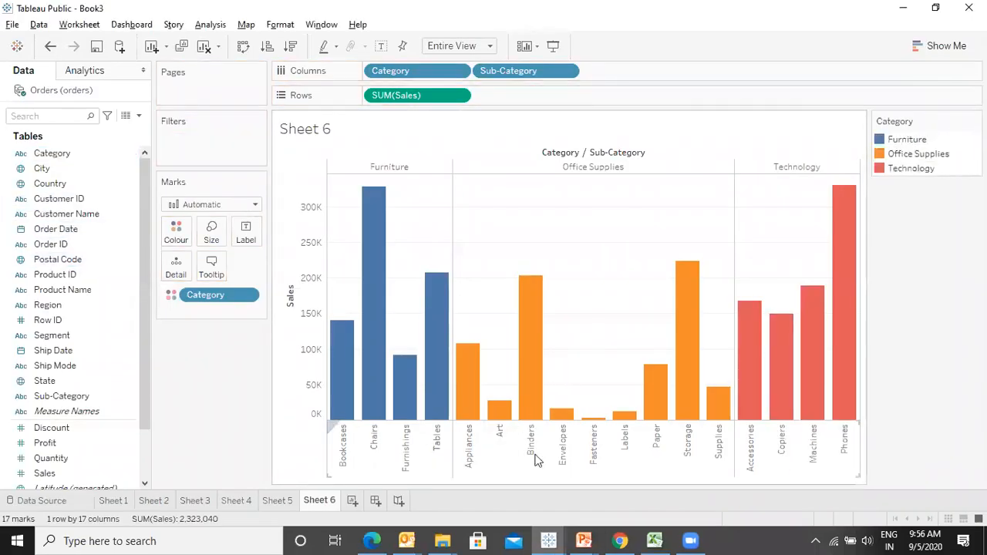
- Switch to the Ways to Filter slide and back, then select each category header of the chart in turn
{"action": "key", "text": "alt+Tab"}
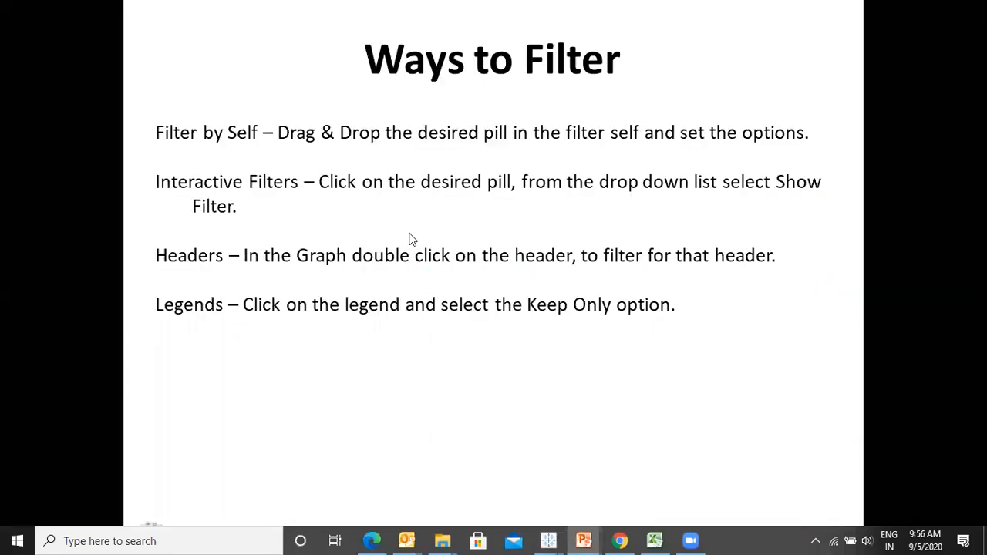
{"action": "key", "text": "alt+Tab"}
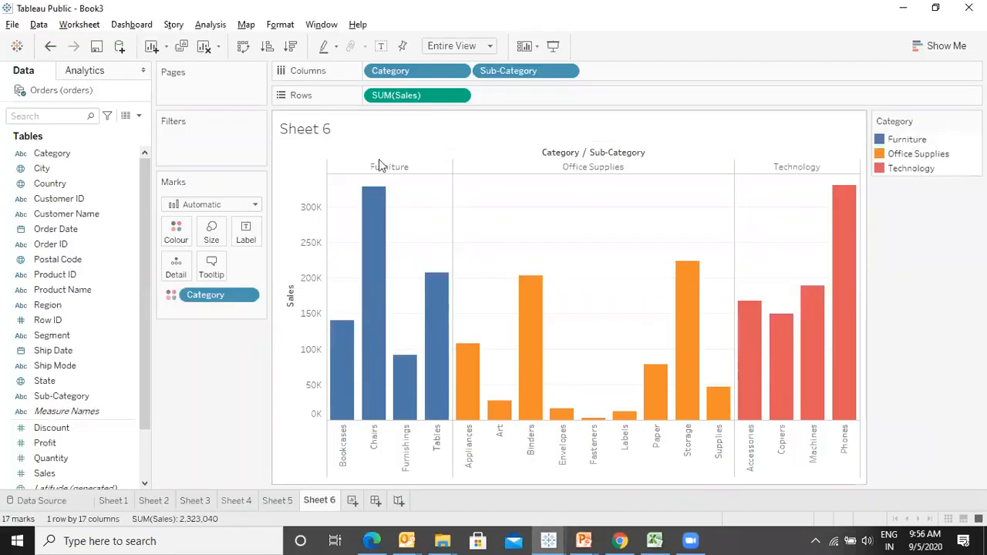
{"action": "left_click", "coordinate": [444, 165]}
{"action": "left_click", "coordinate": [600, 165]}
{"action": "left_click", "coordinate": [767, 165]}
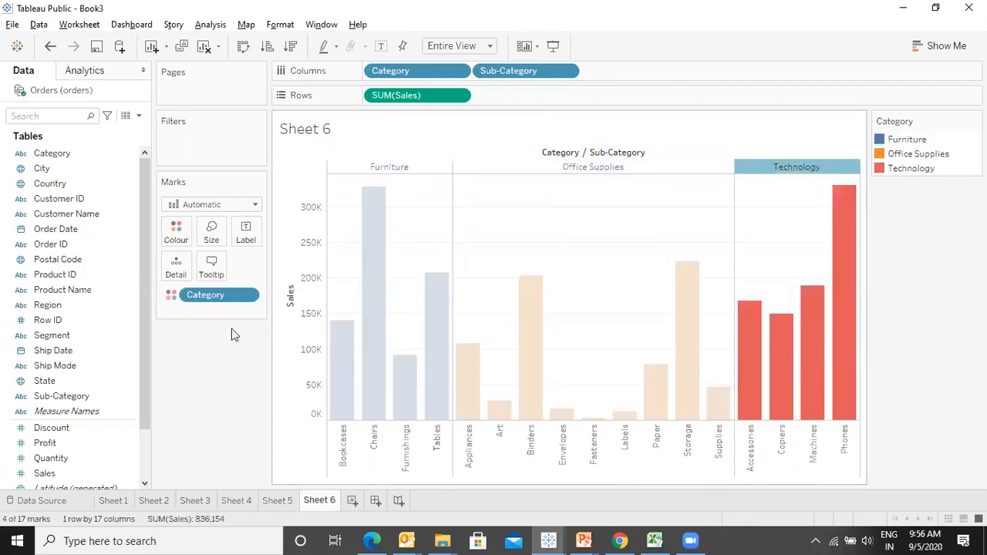
{"action": "left_click", "coordinate": [204, 416]}
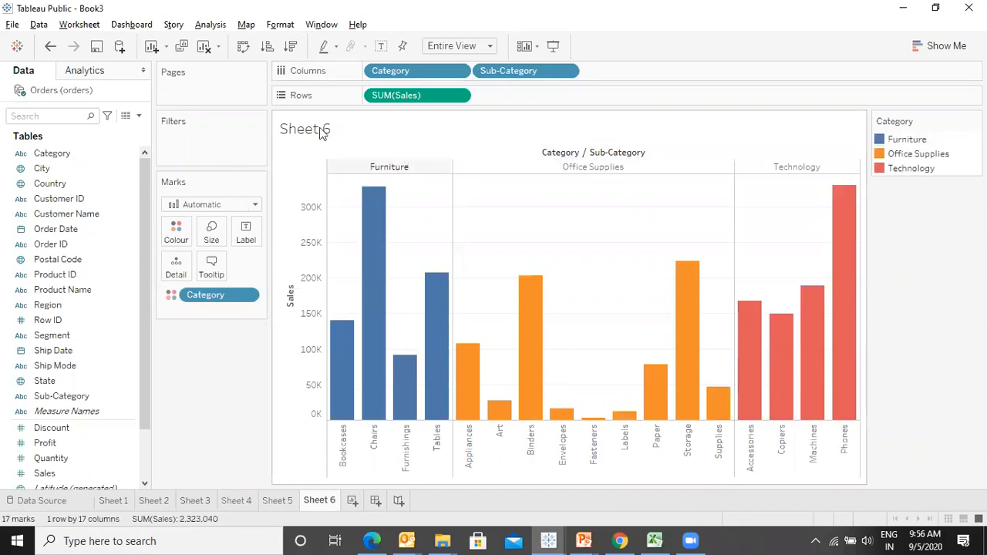
- Exclude Furniture from the chart using its category header
{"action": "left_click", "coordinate": [401, 172]}
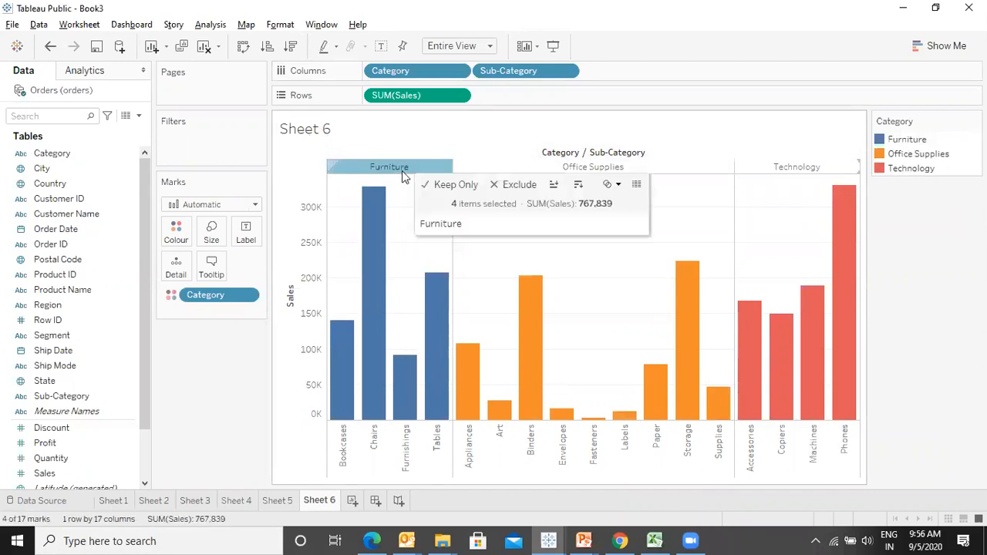
{"action": "left_click", "coordinate": [512, 185]}
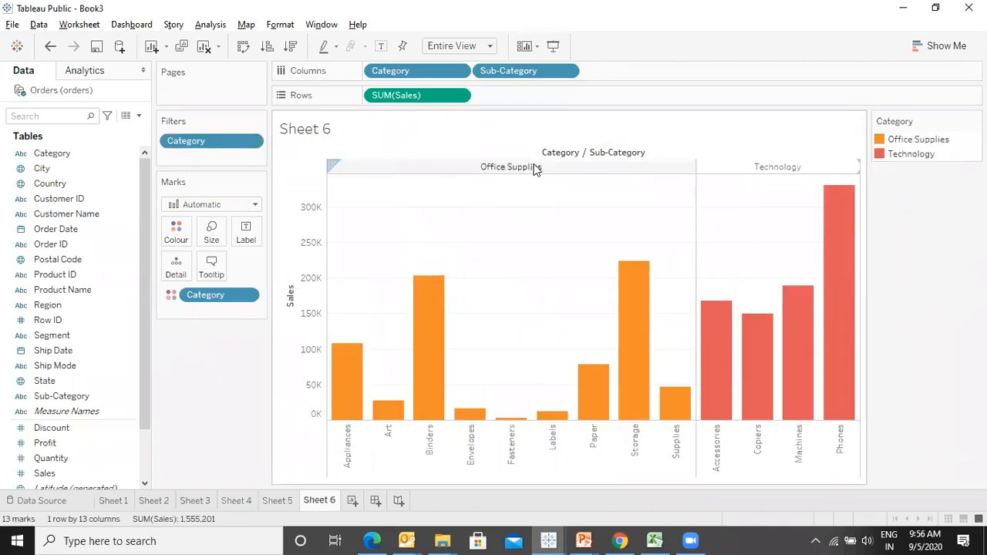
- Keep only Office Supplies using its category header, then remove the Category filter
{"action": "right_click", "coordinate": [533, 167]}
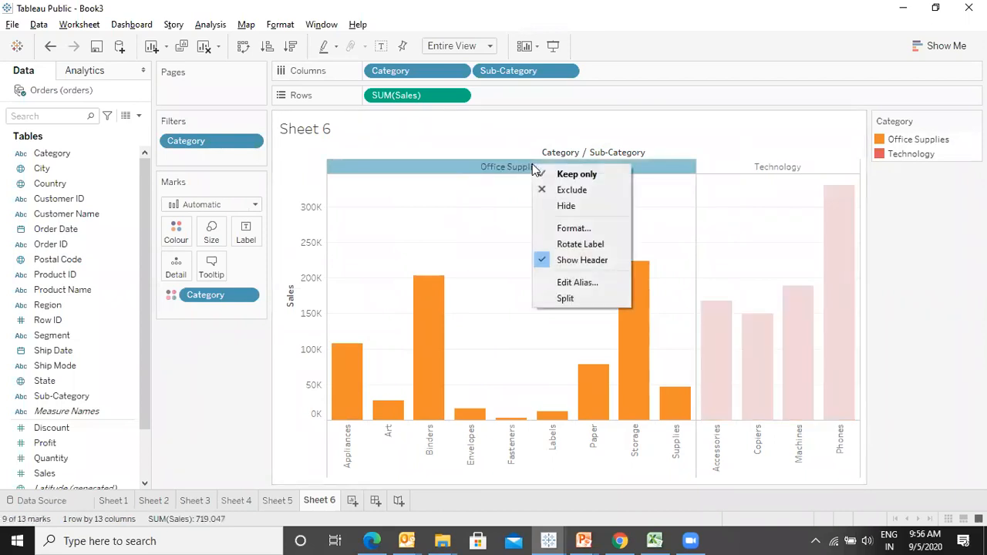
{"action": "left_click", "coordinate": [588, 175]}
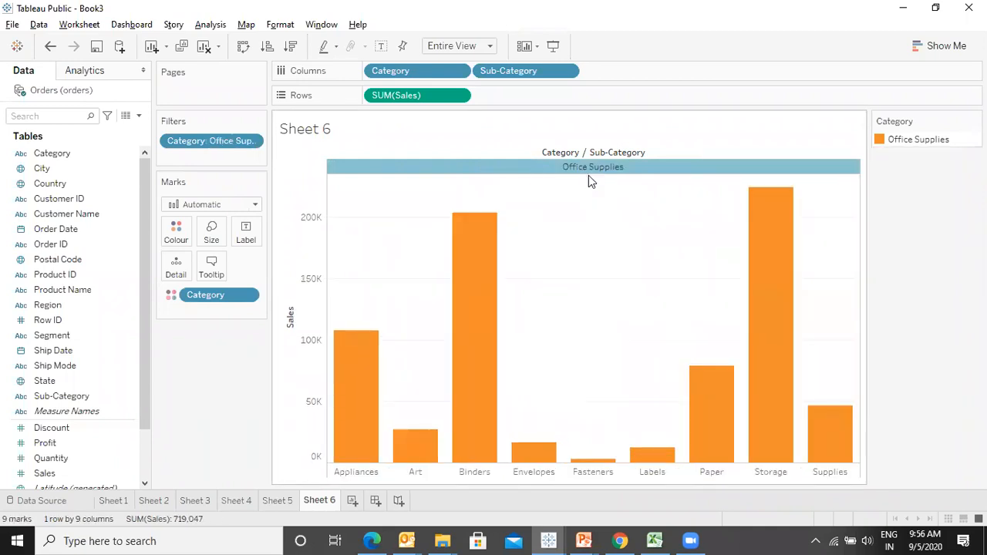
{"action": "left_click_drag", "start_coordinate": [202, 143], "coordinate": [9, 236]}
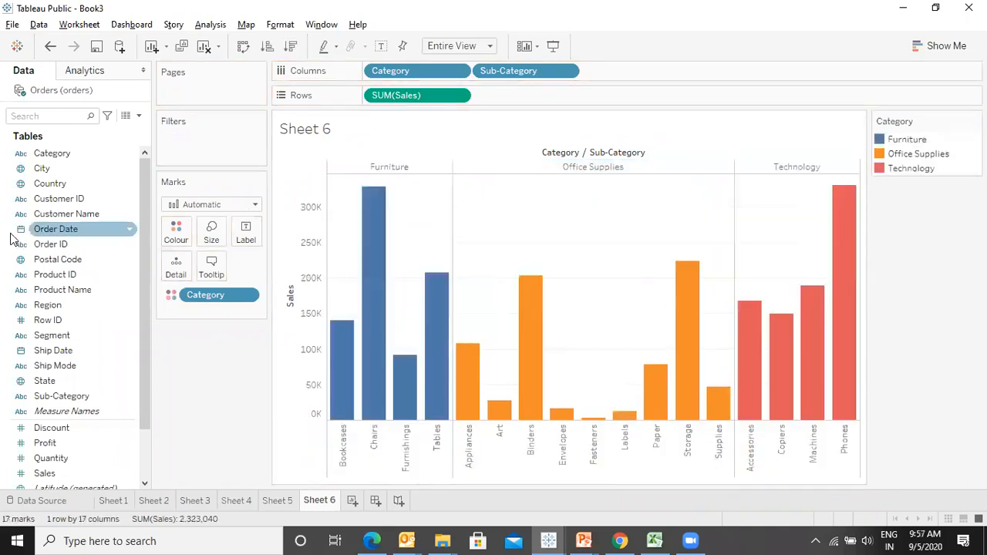
- Switch to the presentation slide and back to Tableau
{"action": "mouse_move", "coordinate": [827, 228]}
{"action": "key", "text": "alt+Tab"}
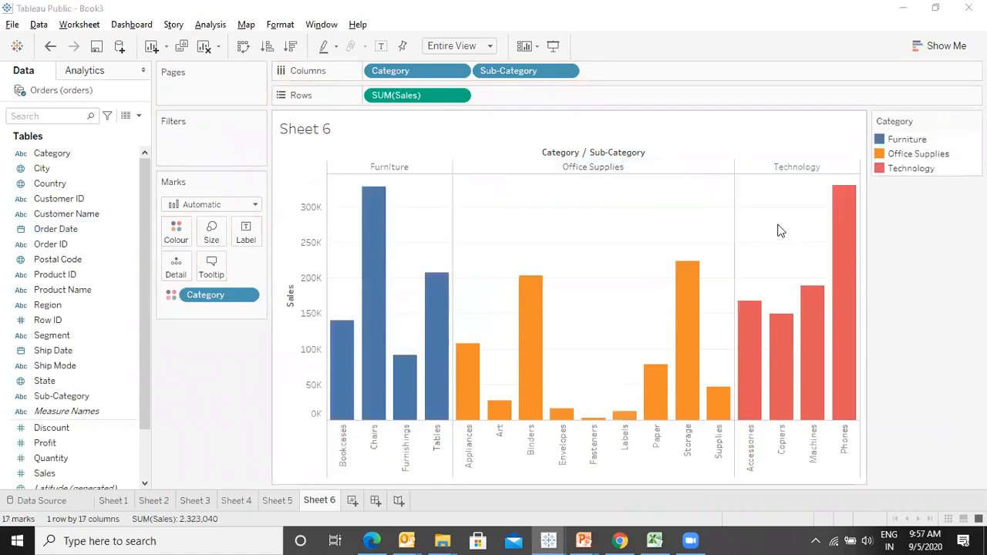
{"action": "key", "text": "alt+Tab"}
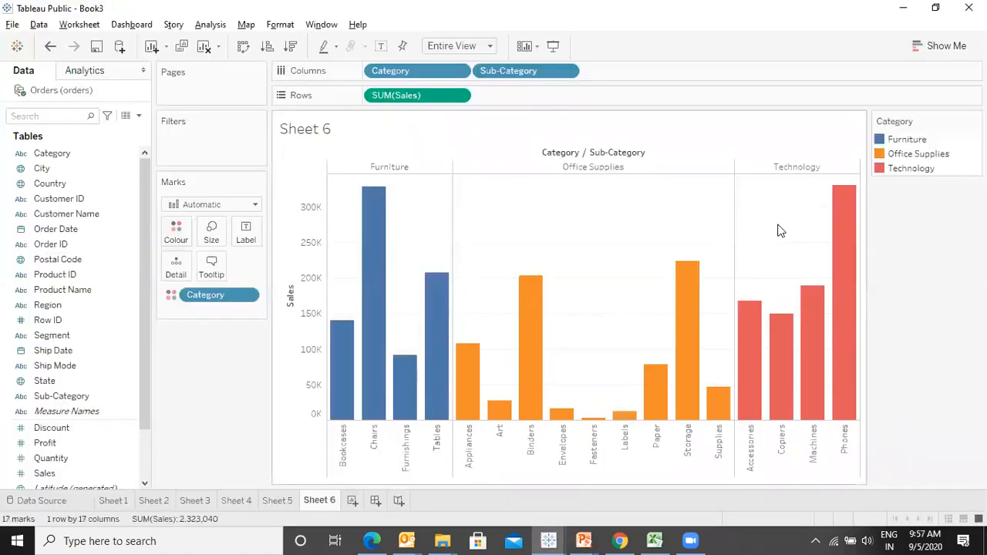
- Exclude Furniture from the chart using the colour legend
{"action": "left_click", "coordinate": [884, 146]}
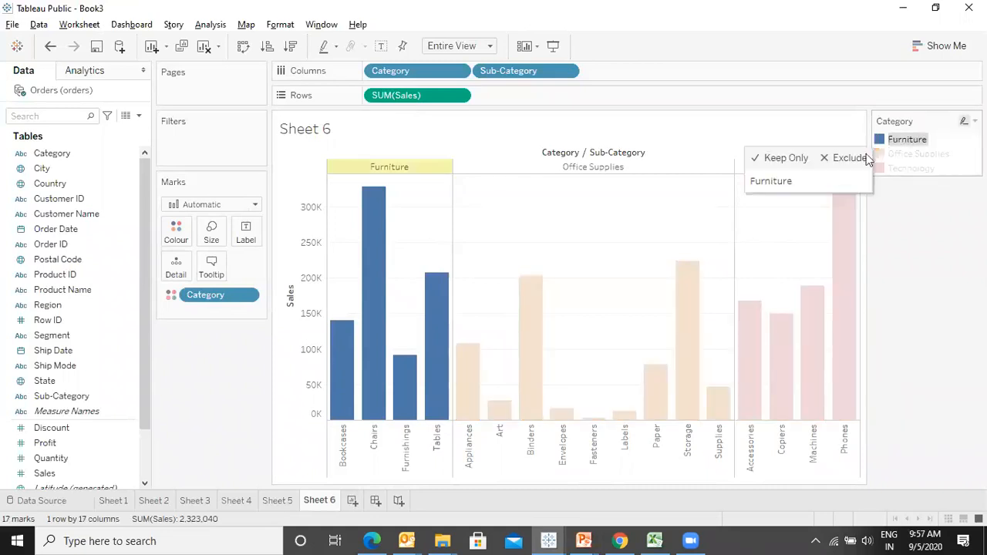
{"action": "left_click", "coordinate": [864, 158]}
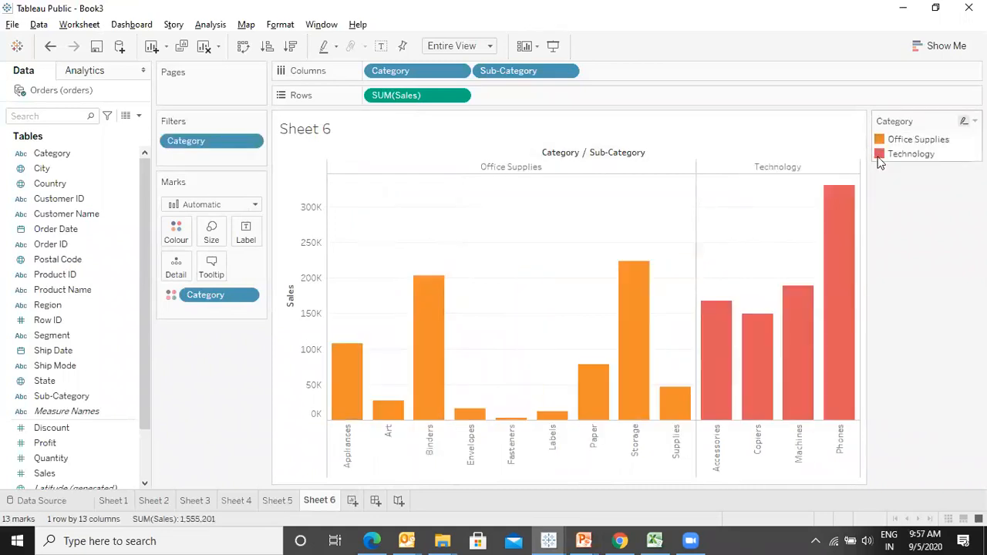
- Keep only Technology in the chart using its colour legend entry
{"action": "left_click", "coordinate": [880, 158]}
{"action": "right_click", "coordinate": [882, 156]}
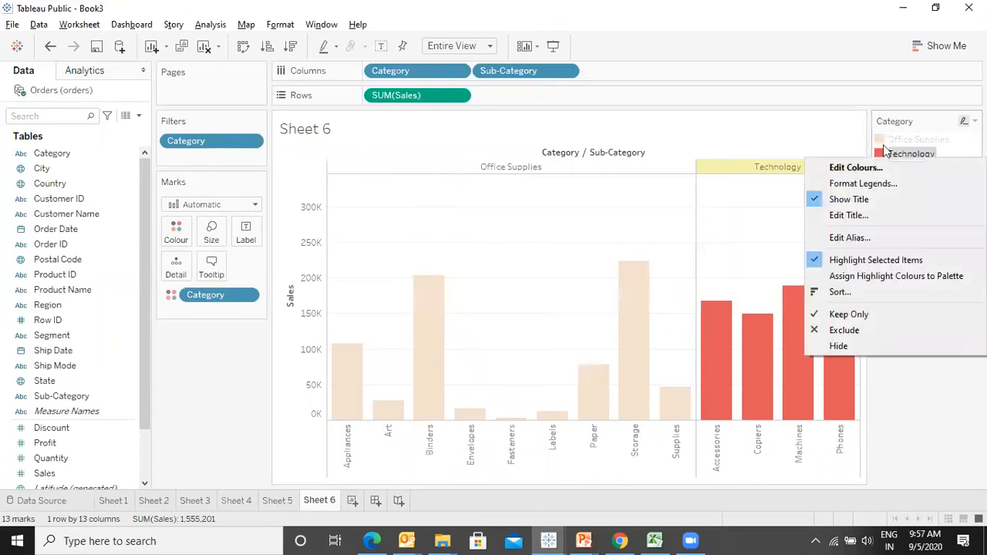
{"action": "left_click", "coordinate": [826, 18]}
{"action": "left_click", "coordinate": [879, 157]}
{"action": "left_click", "coordinate": [879, 156]}
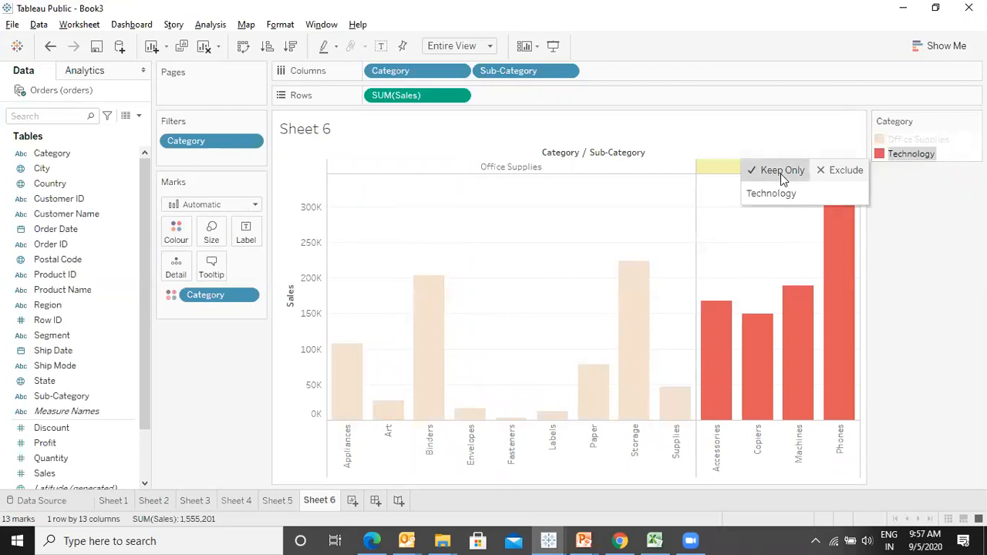
{"action": "left_click", "coordinate": [780, 173]}
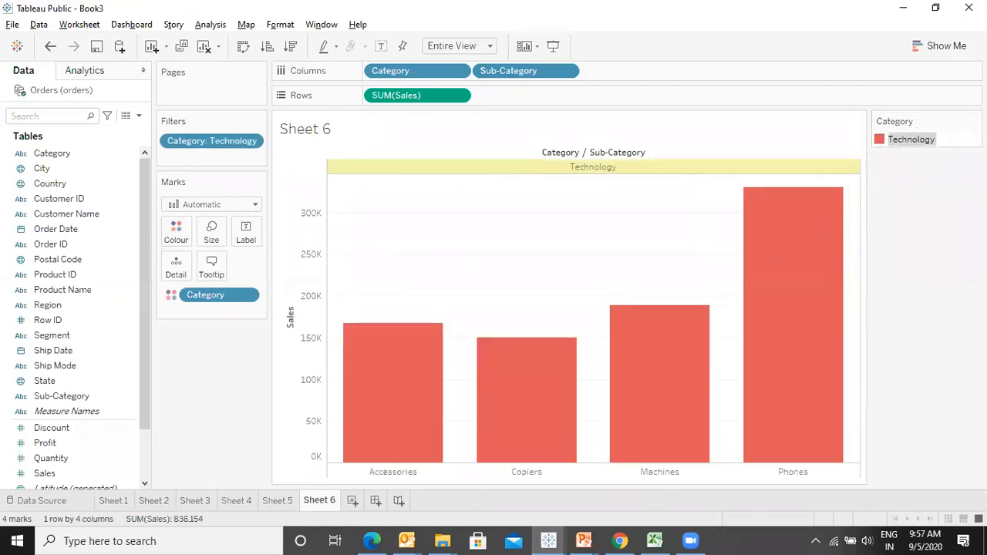
- Remove the Category filter and switch to the Ways to Filter slide
{"action": "left_click", "coordinate": [92, 228]}
{"action": "left_click_drag", "start_coordinate": [207, 146], "coordinate": [8, 199]}
{"action": "key", "text": "alt+Tab"}
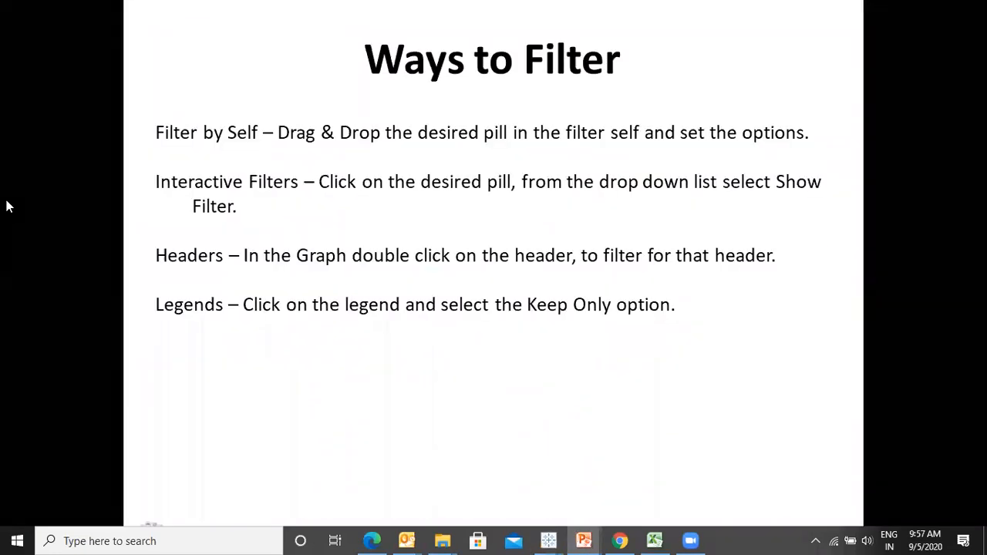